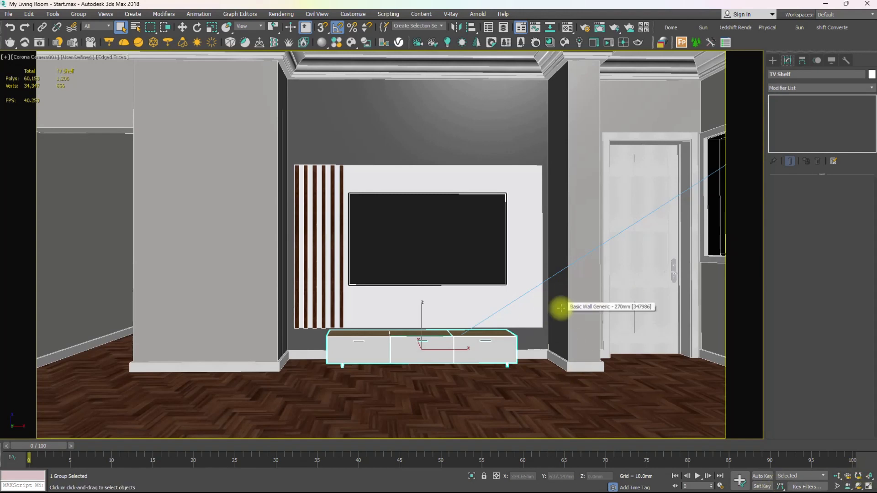
# - Turn an unused material slot into a CoronaLegacyMtl and name it Floor 1
pyautogui.press('p')
pyautogui.moveTo(407, 297)
pyautogui.mouseDown(button='middle')
pyautogui.moveTo(460, 339)
pyautogui.moveTo(490, 329)
pyautogui.moveTo(411, 317)
pyautogui.moveTo(448, 335)
pyautogui.moveTo(431, 346)
pyautogui.moveTo(587, 355)
pyautogui.moveTo(529, 297)
pyautogui.moveTo(306, 274)
pyautogui.moveTo(384, 280)
pyautogui.moveTo(376, 313)
pyautogui.moveTo(420, 333)
pyautogui.moveTo(436, 326)
pyautogui.moveTo(388, 323)
pyautogui.moveTo(402, 333)
pyautogui.moveTo(436, 313)
pyautogui.moveTo(413, 284)
pyautogui.mouseUp(button='middle')
pyautogui.keyDown('alt'); pyautogui.moveTo(442, 327); pyautogui.dragTo(423, 329, button='middle'); pyautogui.keyUp('alt')
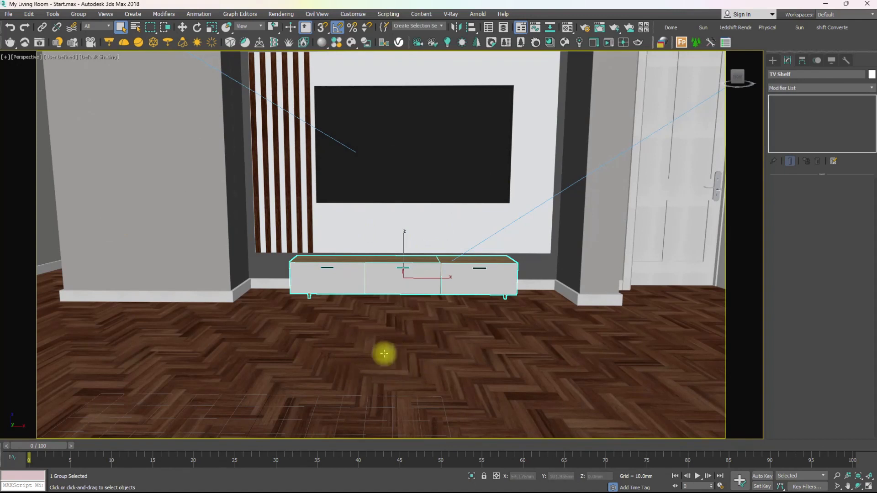
pyautogui.press('m')
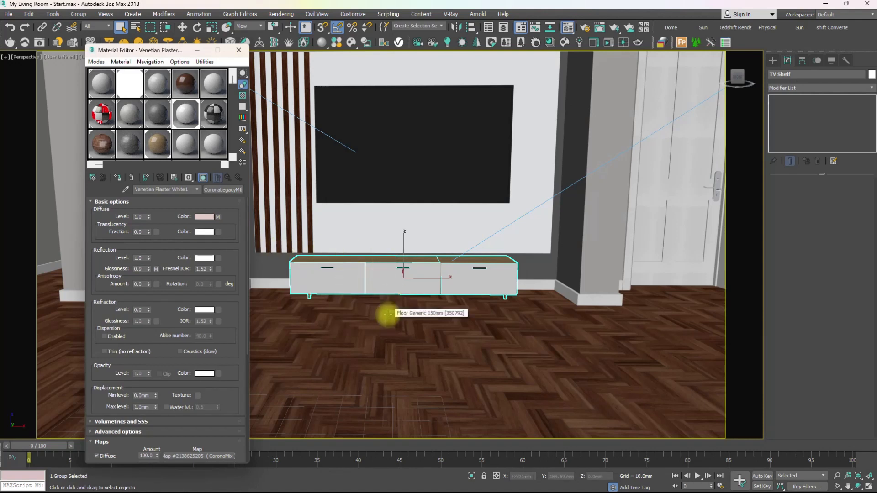
pyautogui.click(185, 146)
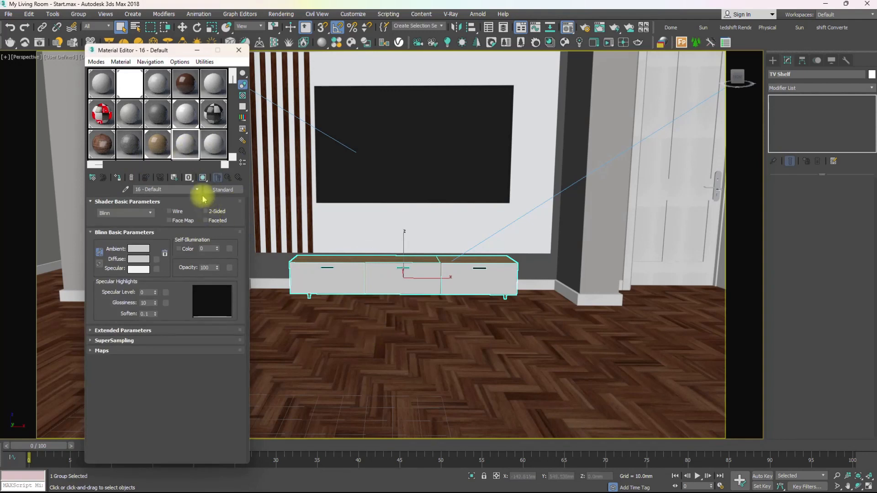
pyautogui.click(219, 191)
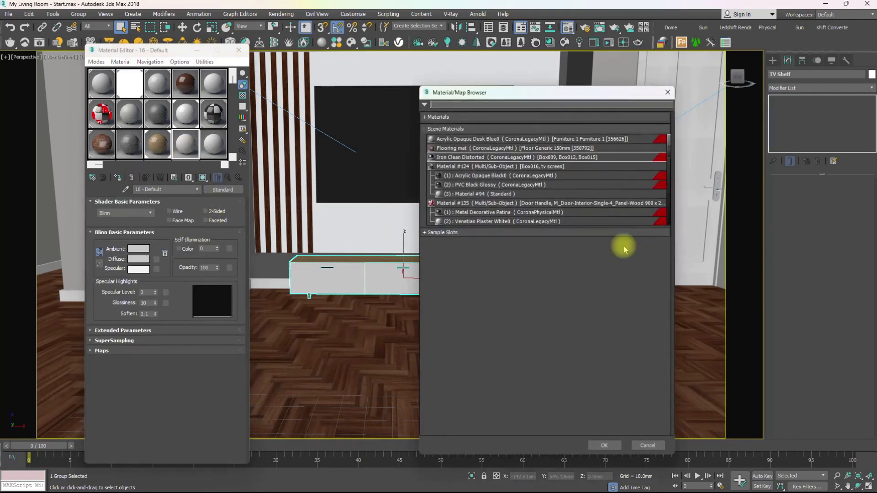
pyautogui.click(429, 129)
pyautogui.click(426, 118)
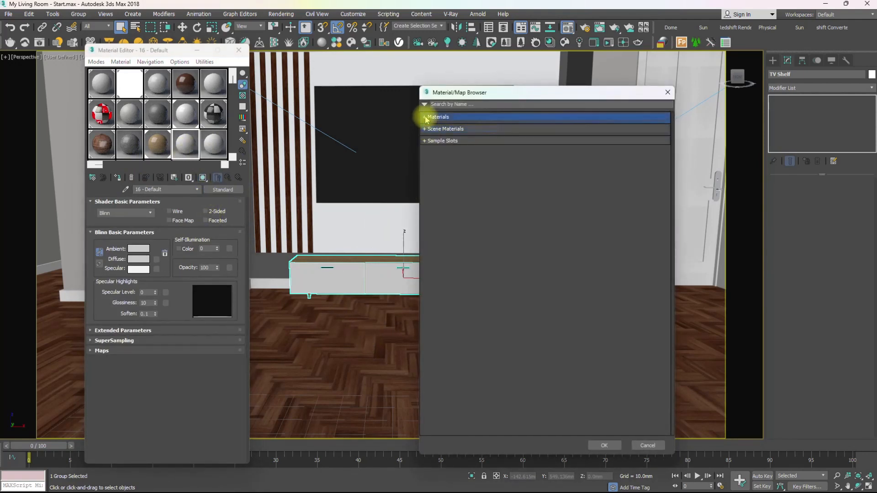
pyautogui.click(434, 160)
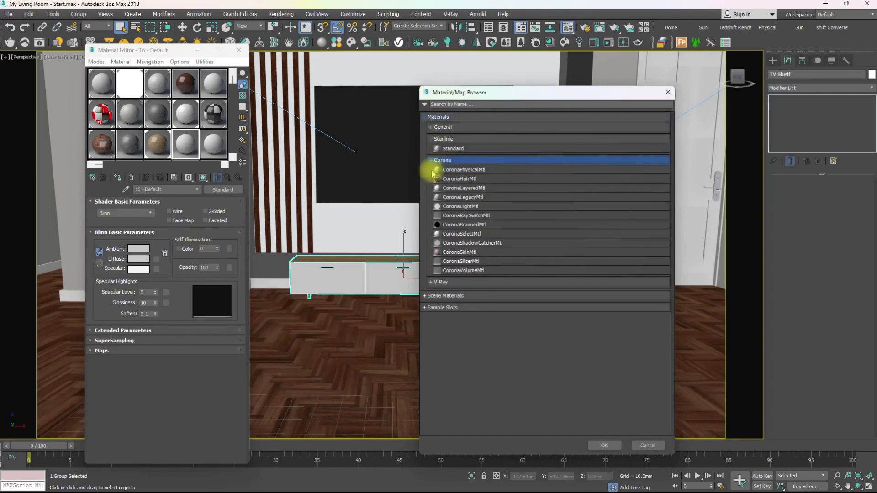
pyautogui.doubleClick(456, 196)
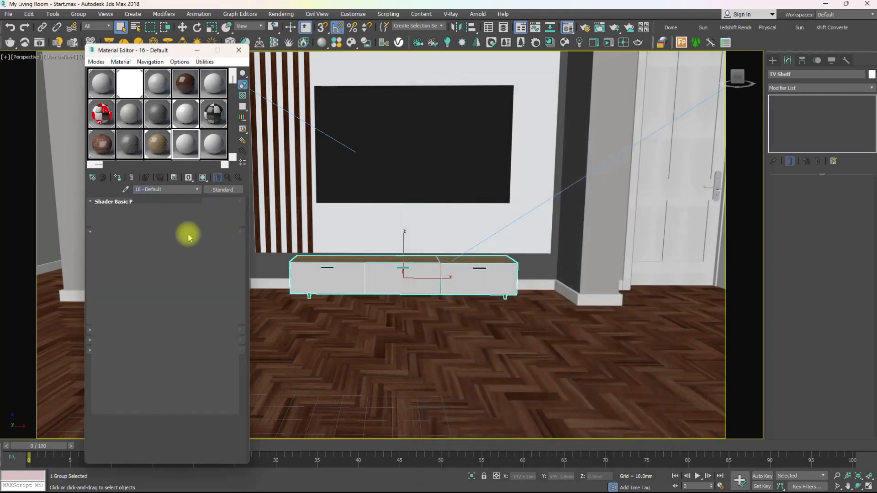
pyautogui.moveTo(169, 189); pyautogui.dragTo(131, 189)
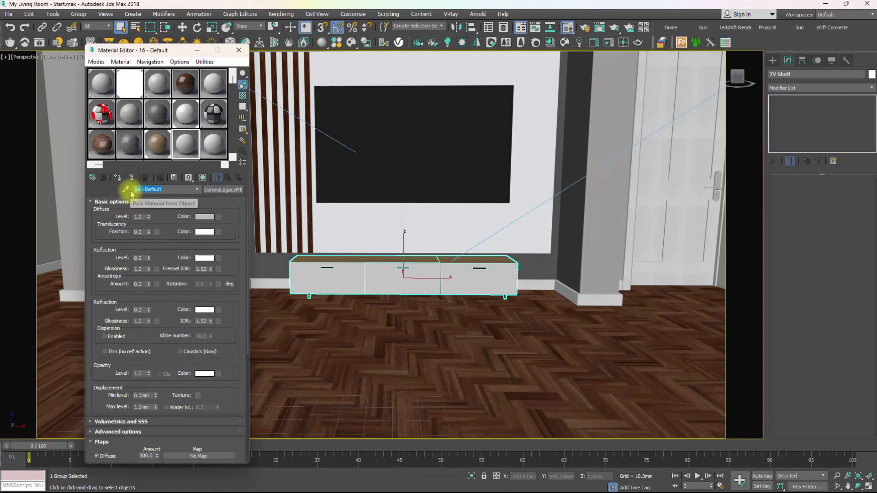
pyautogui.write('Floor 1')
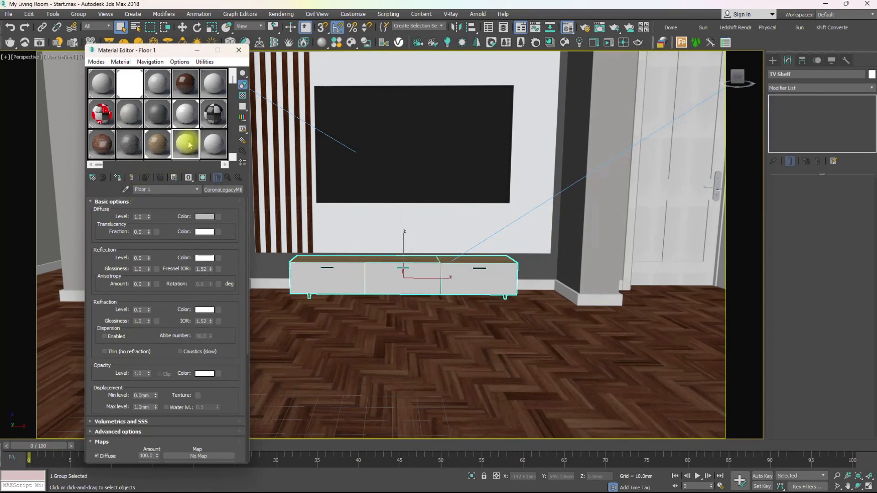
# - Assign the Floor 1 material to the floor and delete the floor's existing UVW Map modifier
pyautogui.moveTo(192, 149); pyautogui.dragTo(378, 336)
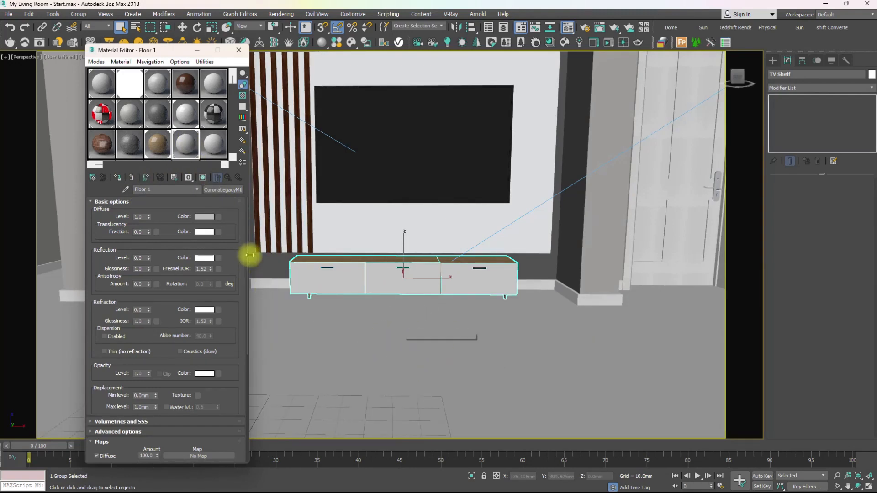
pyautogui.click(340, 341)
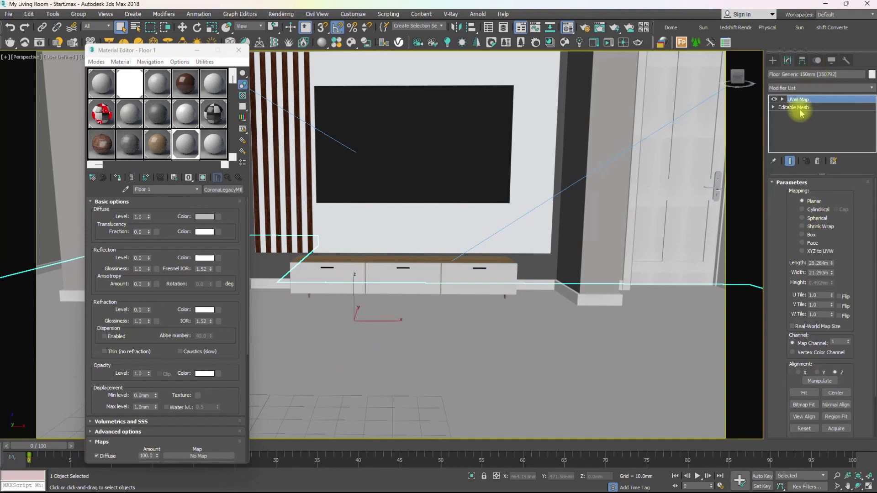
pyautogui.click(818, 162)
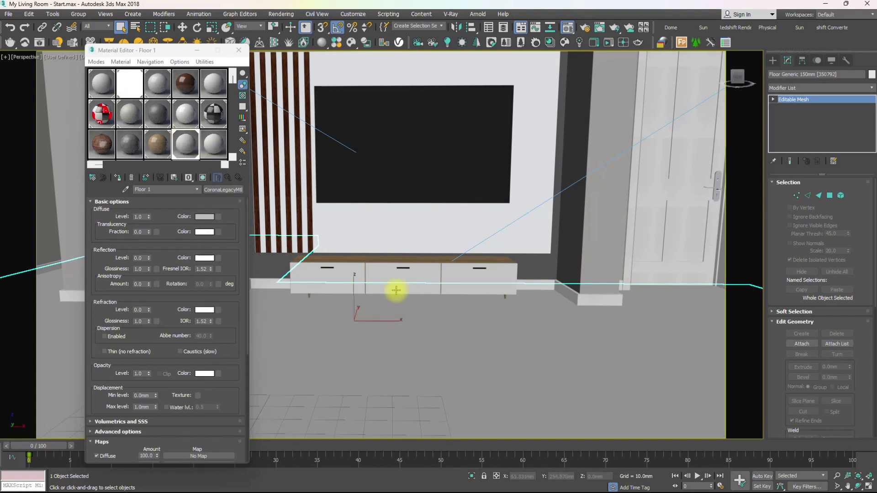
pyautogui.click(206, 216)
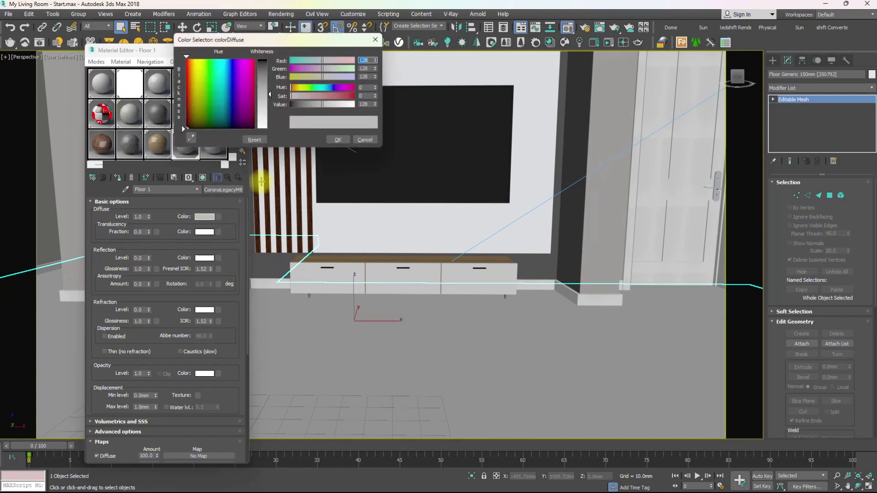
pyautogui.moveTo(239, 112)
pyautogui.mouseDown()
pyautogui.moveTo(221, 76)
pyautogui.moveTo(262, 67)
pyautogui.mouseUp()
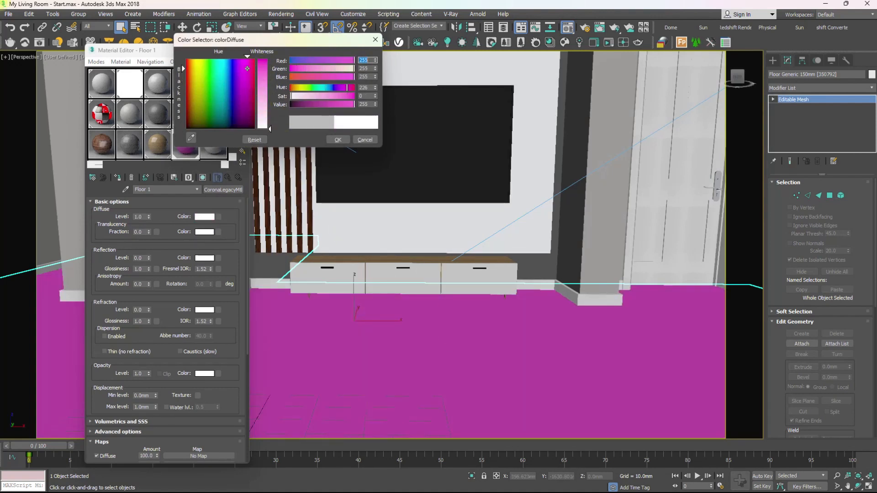
pyautogui.moveTo(261, 67); pyautogui.dragTo(262, 129)
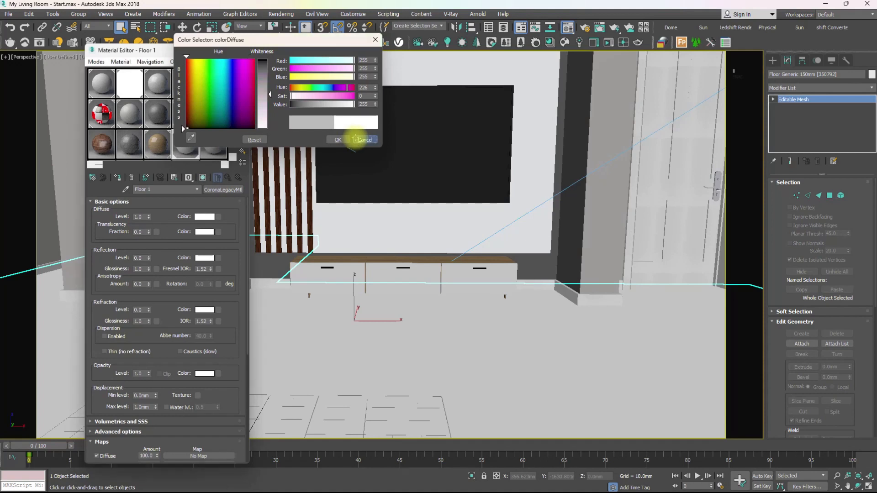
pyautogui.click(357, 141)
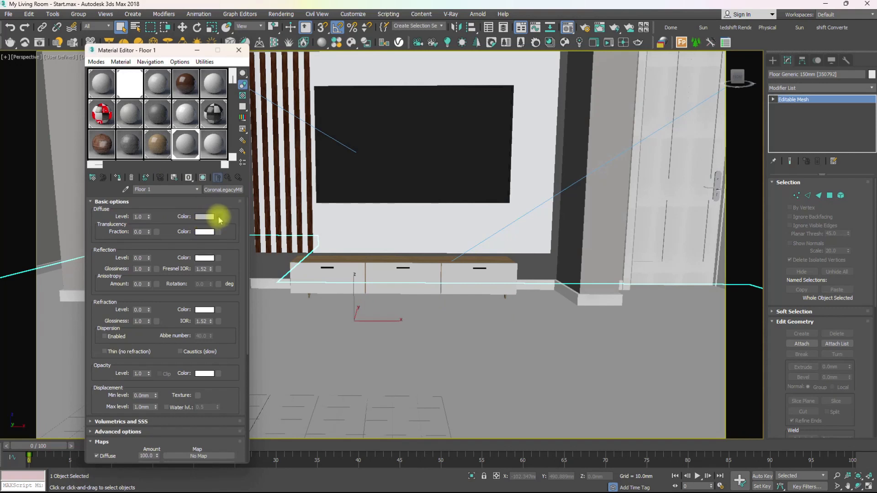
# - Load TexturesCom_Wood_ParquetHerringbone9_8K_albedo as a CoronaBitmap in the Floor 1 diffuse color and show it shaded in the viewport
pyautogui.click(218, 216)
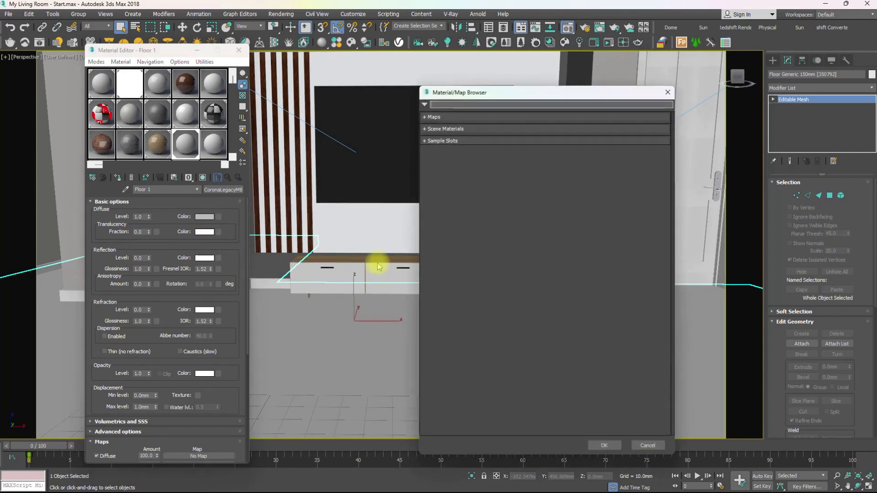
pyautogui.click(426, 117)
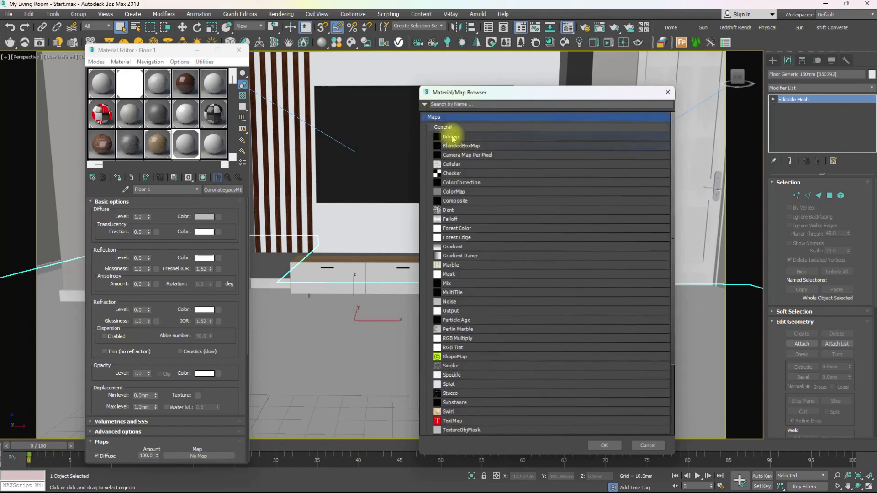
pyautogui.click(431, 127)
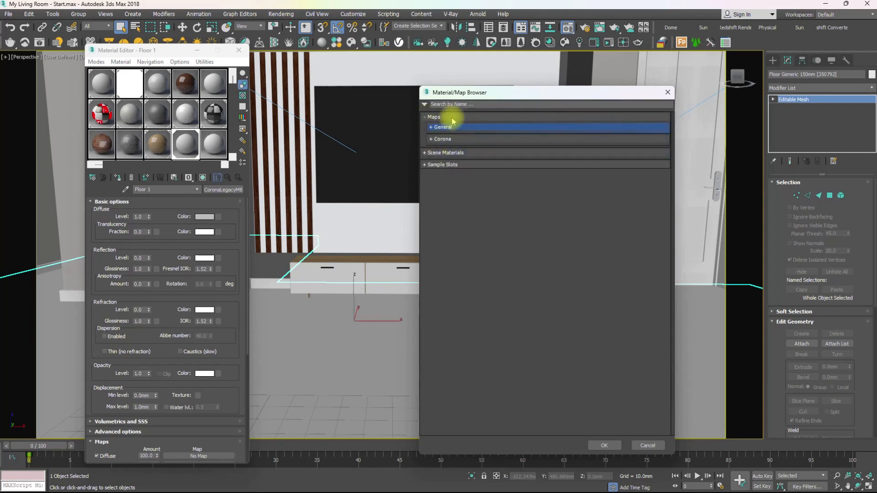
pyautogui.click(430, 139)
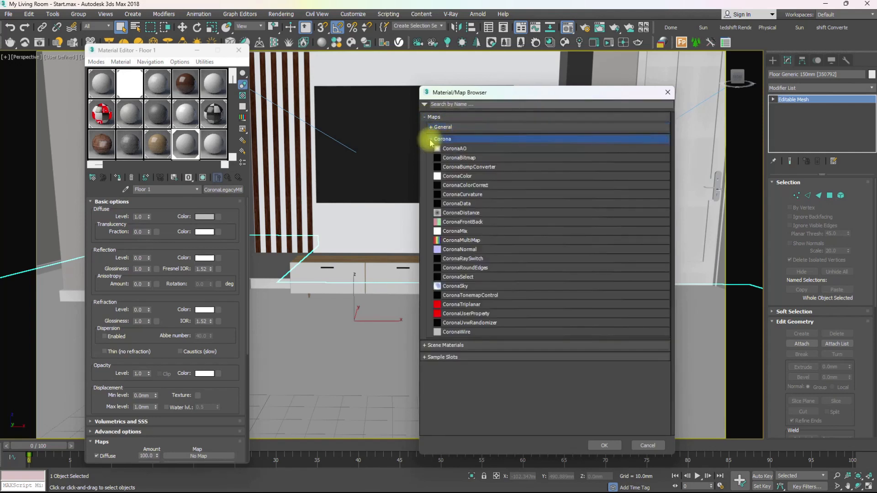
pyautogui.doubleClick(456, 158)
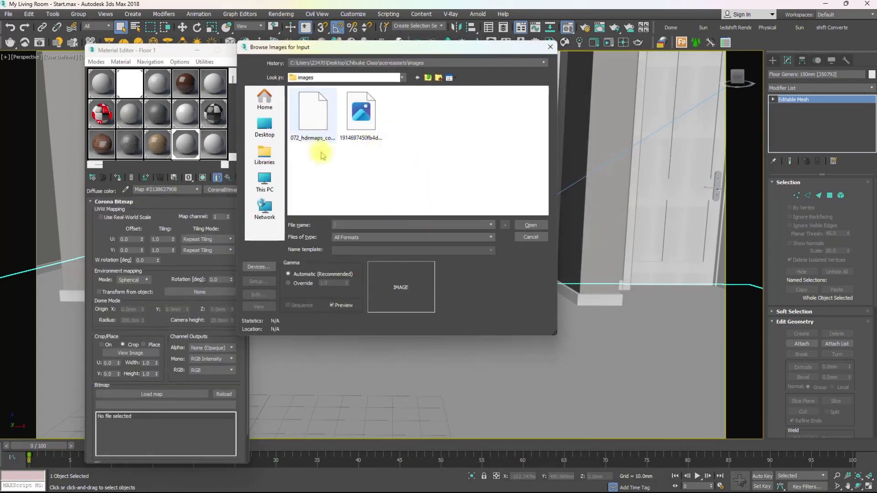
pyautogui.moveTo(542, 105); pyautogui.dragTo(544, 196)
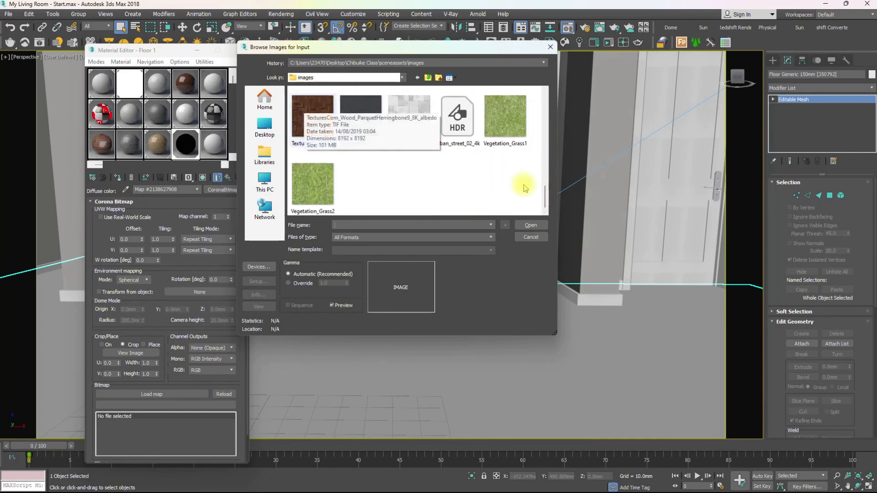
pyautogui.scroll(1, 544, 185)
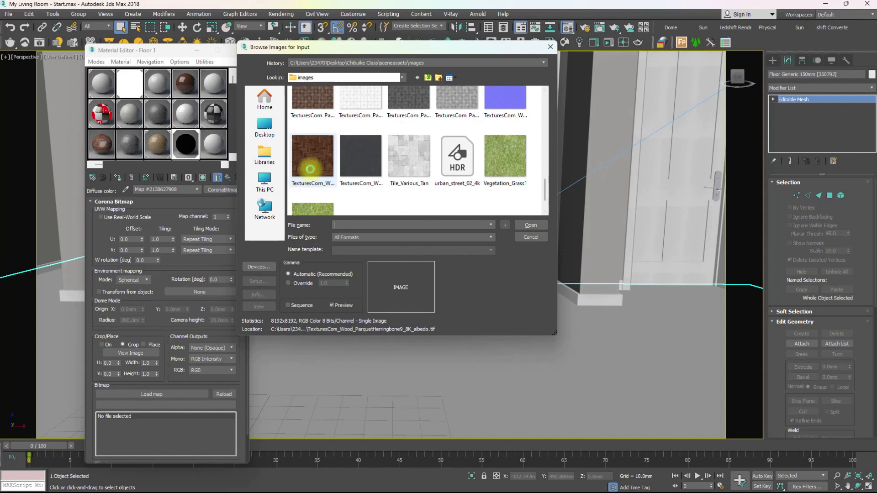
pyautogui.click(308, 167)
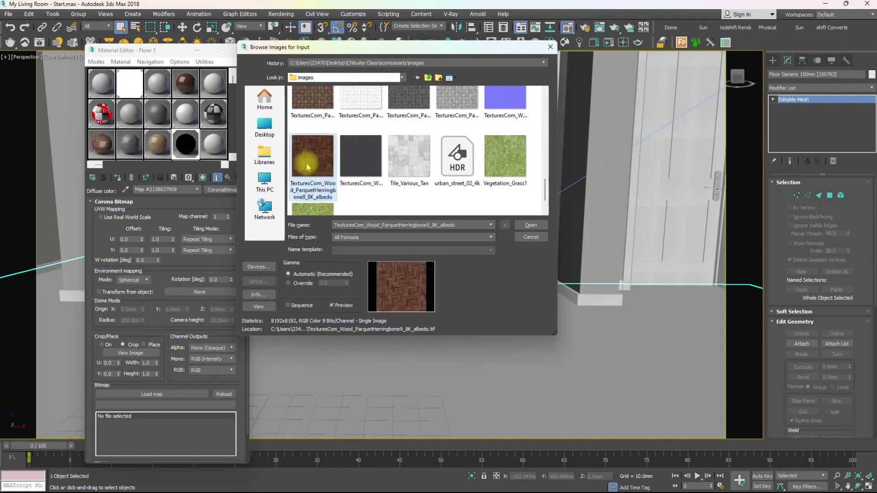
pyautogui.click(528, 226)
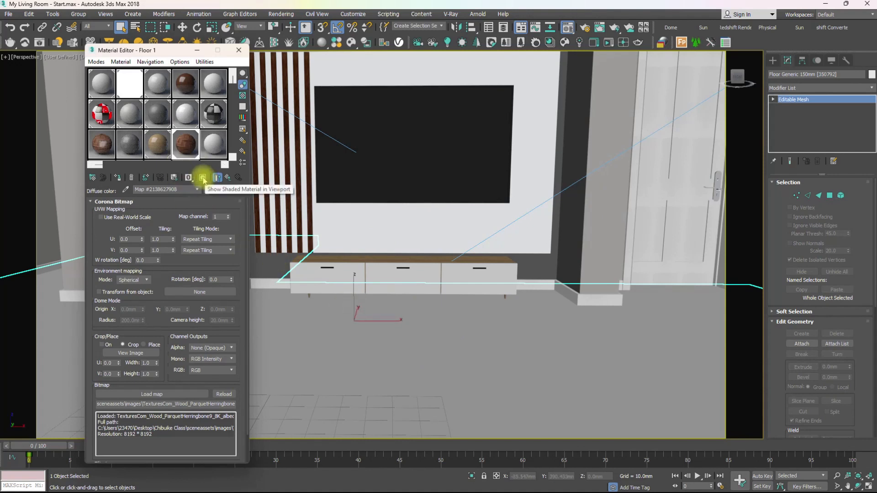
pyautogui.click(203, 177)
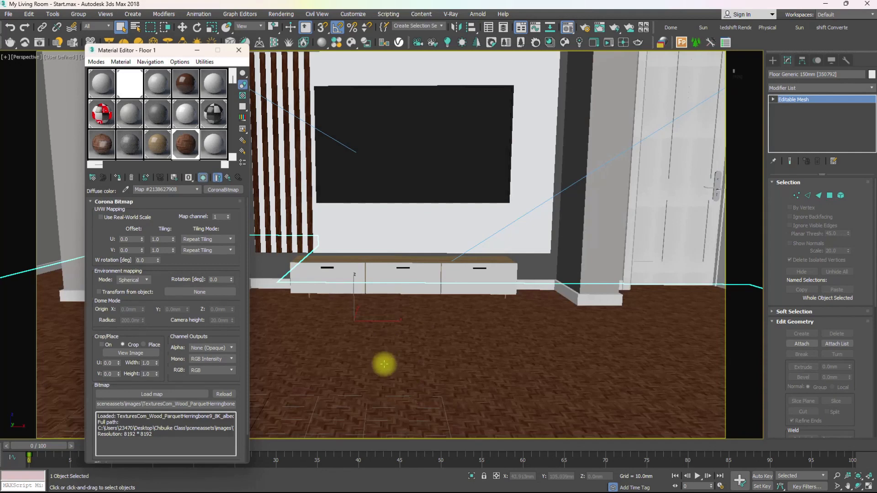
# - Add a UVW Map modifier with planar mapping to the floor
pyautogui.scroll(5, 407, 349)
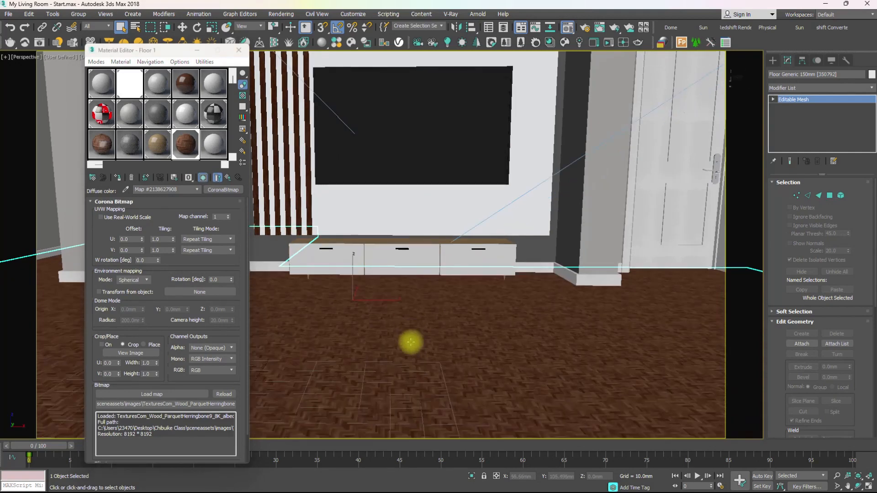
pyautogui.scroll(-6, 410, 344)
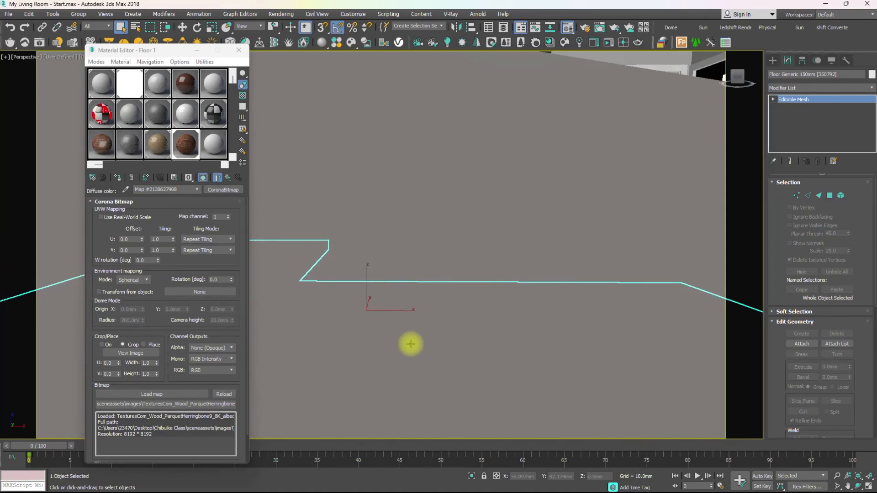
pyautogui.scroll(4, 411, 344)
pyautogui.moveTo(414, 341); pyautogui.dragTo(428, 346, button='middle')
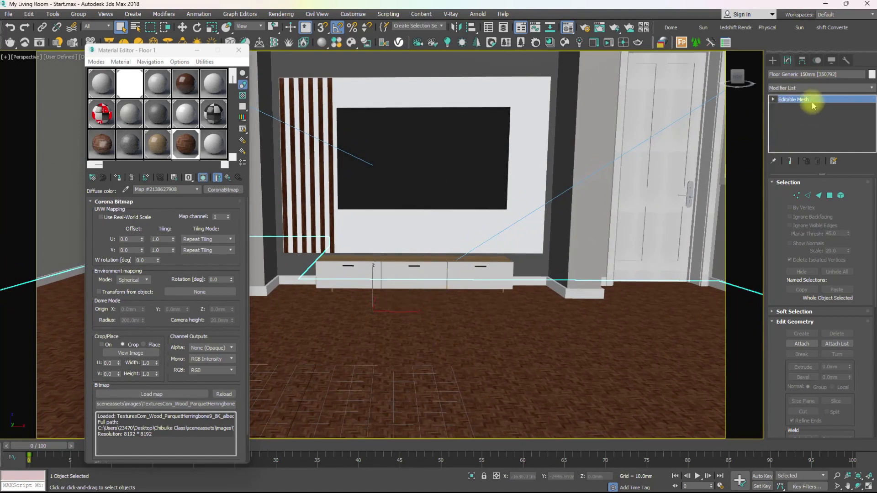
pyautogui.click(810, 88)
pyautogui.write('uvw')
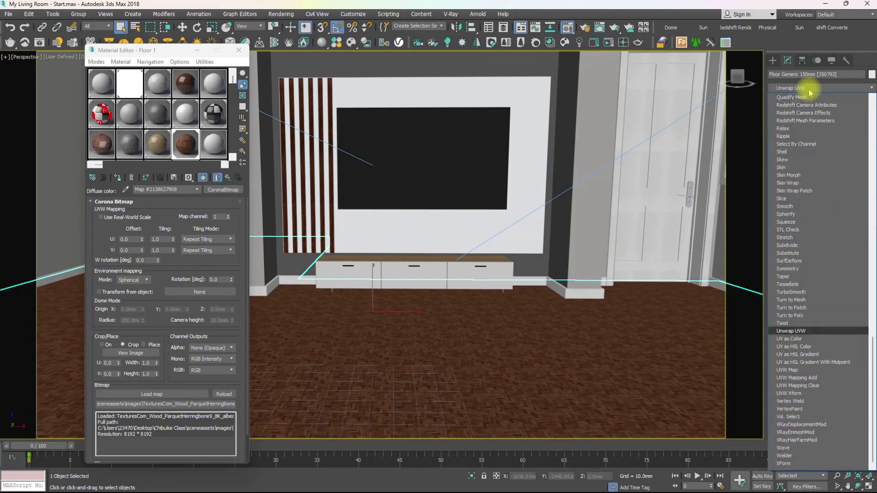
pyautogui.press('Return')
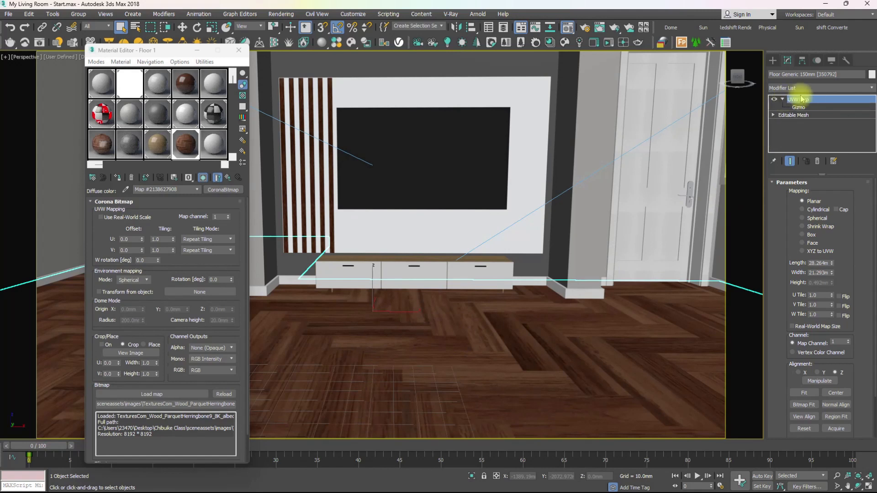
# - Uniformly scale down the floor's UVW Map gizmo in several passes, the last to about 62%, to shrink the herringbone planks
pyautogui.click(799, 108)
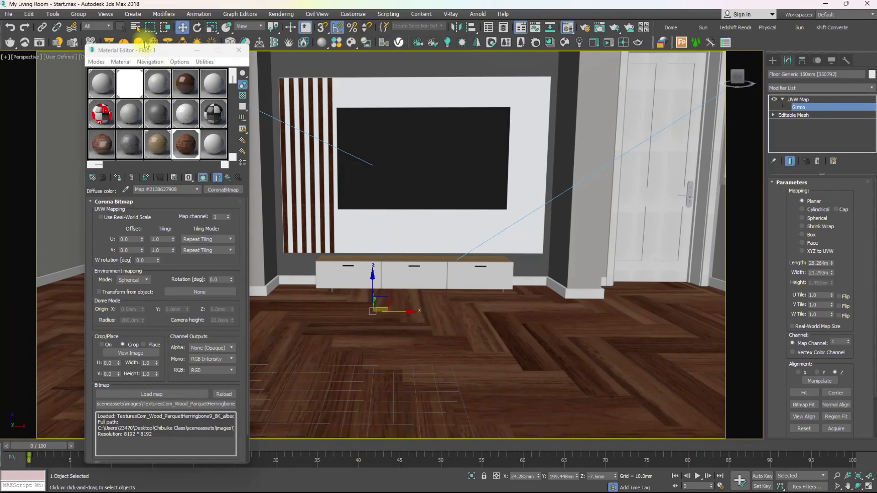
pyautogui.click(211, 27)
pyautogui.moveTo(377, 308); pyautogui.dragTo(309, 327)
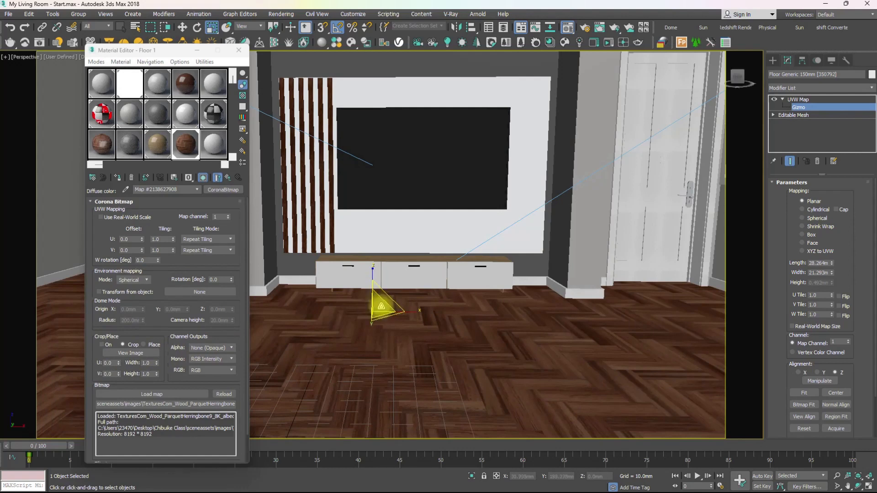
pyautogui.moveTo(375, 311); pyautogui.dragTo(339, 329)
pyautogui.moveTo(295, 336); pyautogui.dragTo(286, 337)
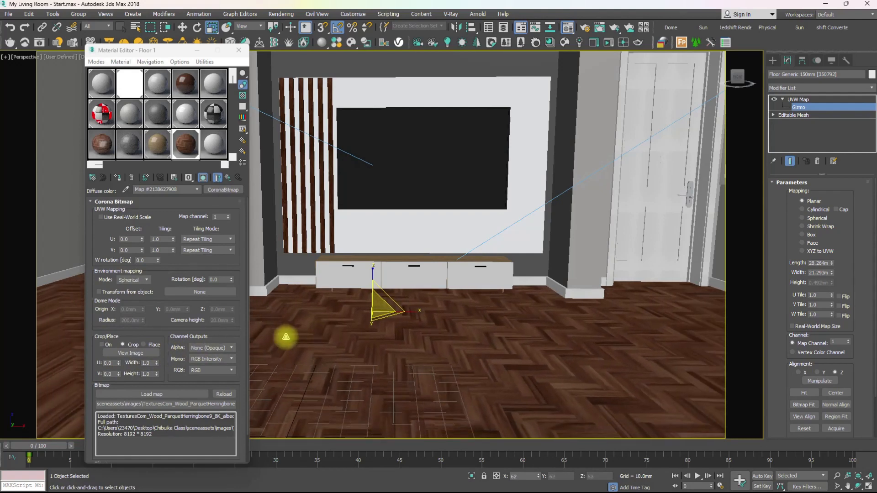
pyautogui.moveTo(161, 54); pyautogui.dragTo(434, 401)
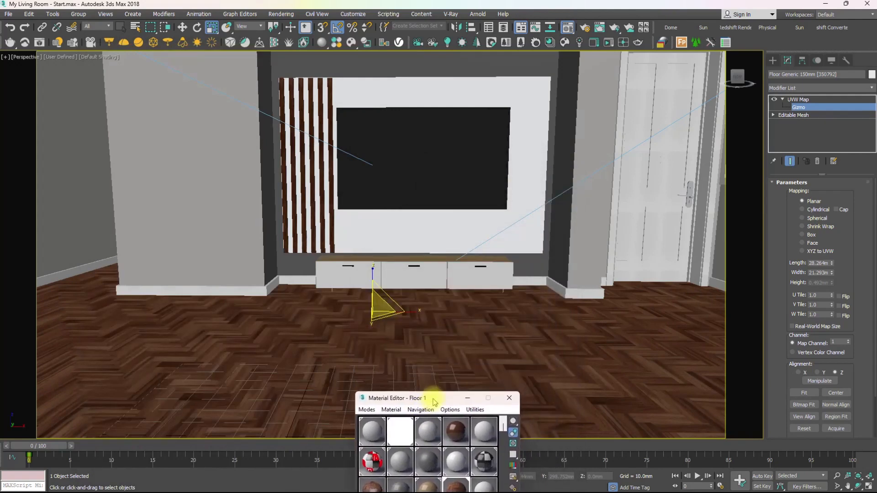
# - Uniformly scale the floor's UVW Map gizmo down slightly once more
pyautogui.moveTo(372, 307)
pyautogui.mouseDown()
pyautogui.moveTo(280, 335)
pyautogui.moveTo(469, 279)
pyautogui.moveTo(362, 309)
pyautogui.mouseUp()
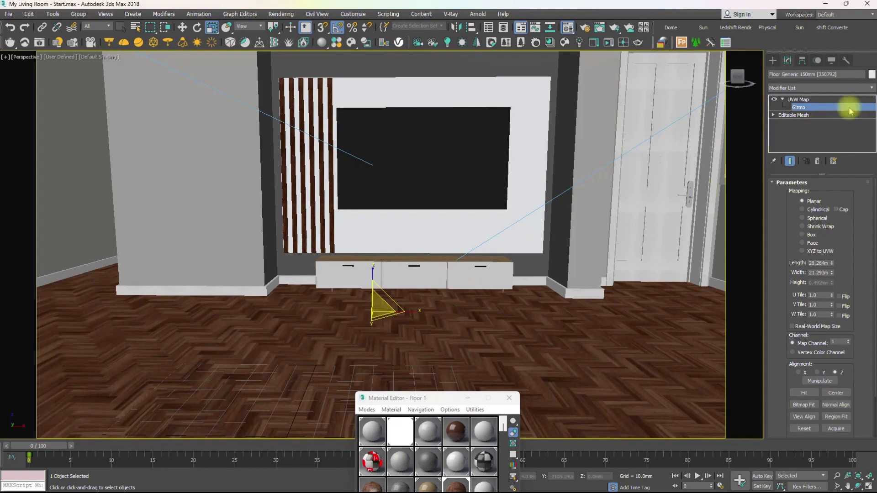
# - Try the Box, Shrink Wrap, Spherical, Cylindrical, Face and XYZ to UVW mappings on the floor and return to Planar
pyautogui.click(802, 235)
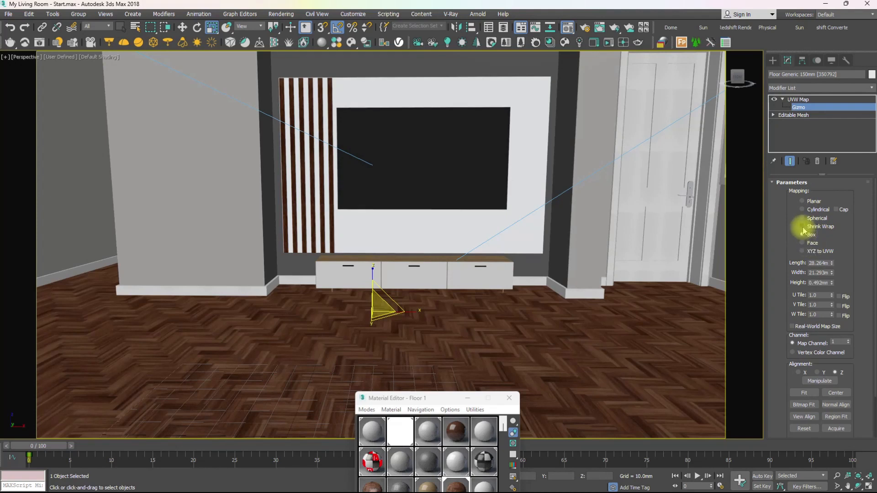
pyautogui.click(802, 228)
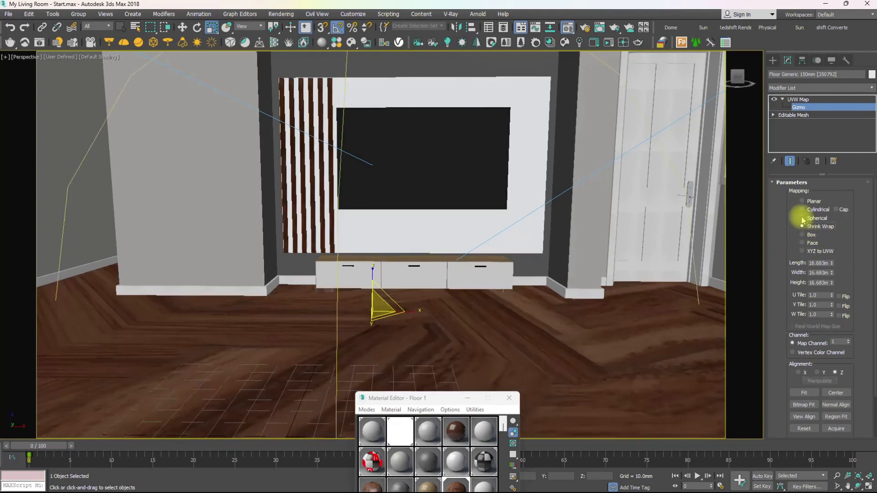
pyautogui.click(802, 218)
pyautogui.click(802, 210)
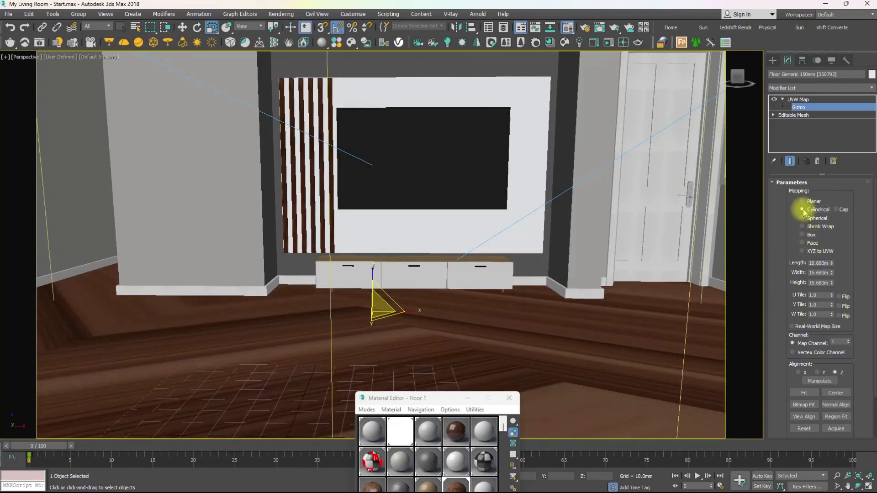
pyautogui.click(802, 243)
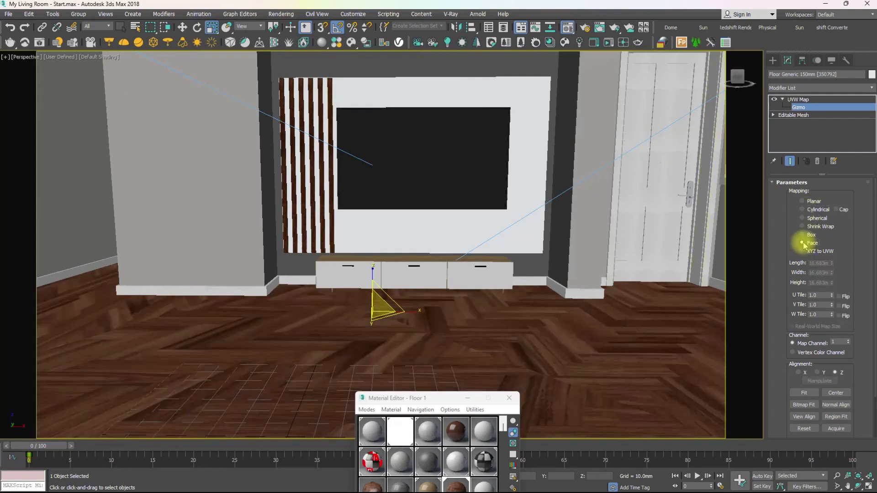
pyautogui.click(803, 252)
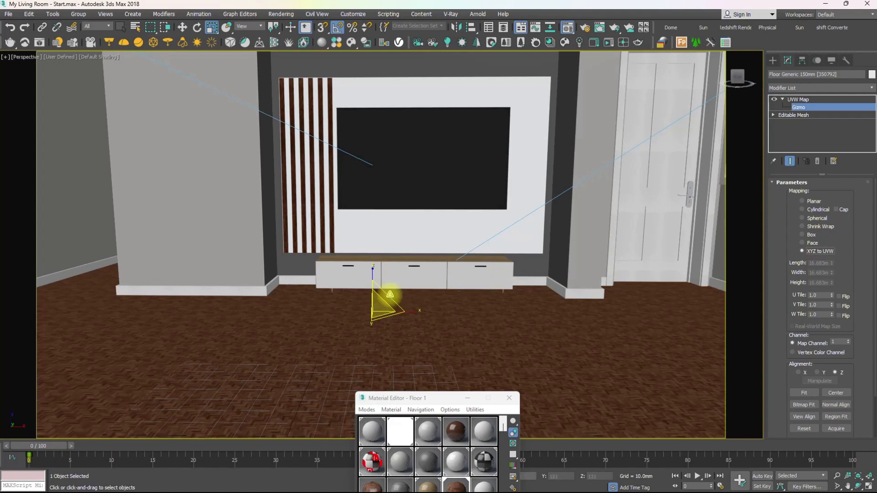
pyautogui.hotkey('ctrl', 'z')
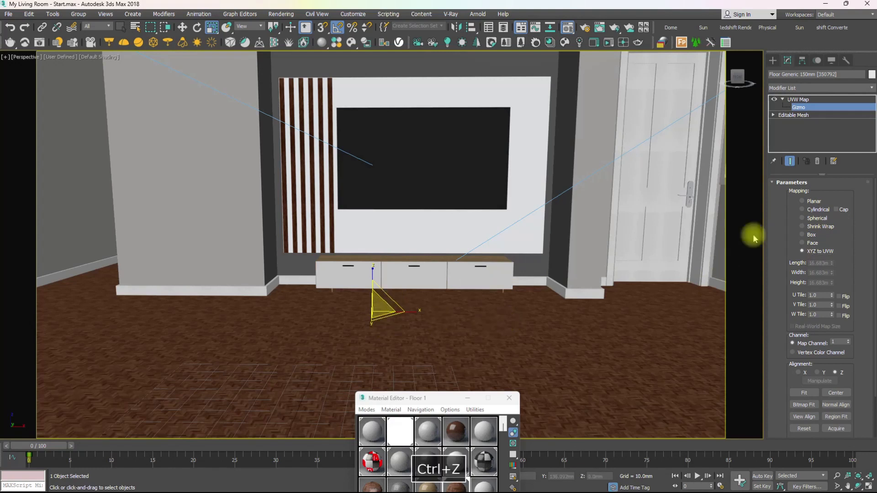
pyautogui.click(803, 202)
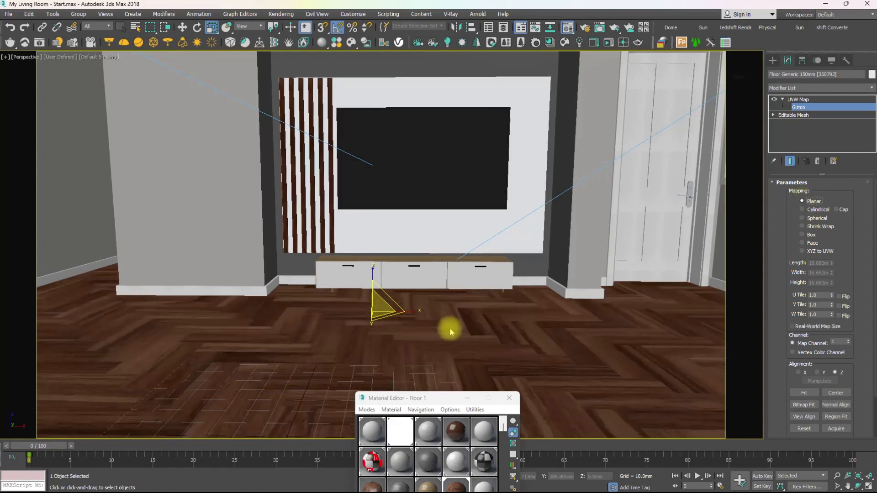
# - Uniformly shrink the floor's planar UVW Map gizmo until the herringbone planks look realistically small, and leave gizmo editing
pyautogui.moveTo(382, 311); pyautogui.dragTo(312, 359)
pyautogui.moveTo(368, 332)
pyautogui.mouseDown()
pyautogui.moveTo(376, 304)
pyautogui.moveTo(355, 335)
pyautogui.moveTo(366, 309)
pyautogui.moveTo(359, 317)
pyautogui.mouseUp()
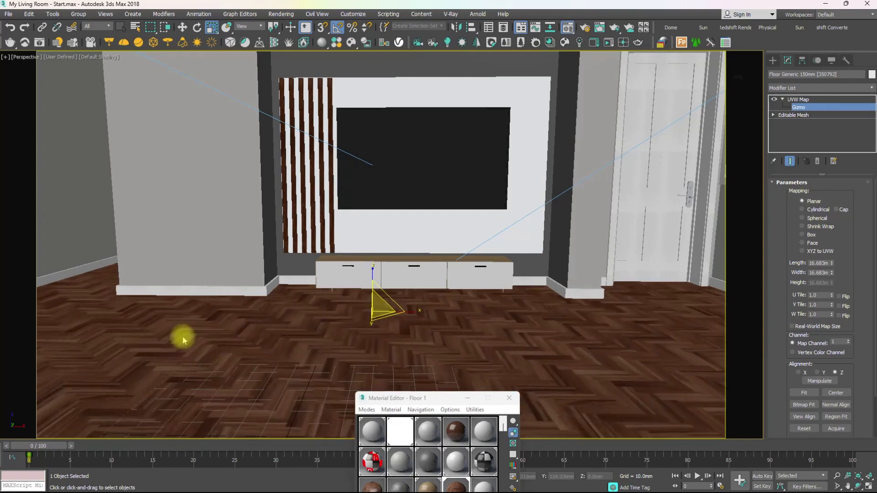
pyautogui.moveTo(231, 335); pyautogui.dragTo(435, 341, button='middle')
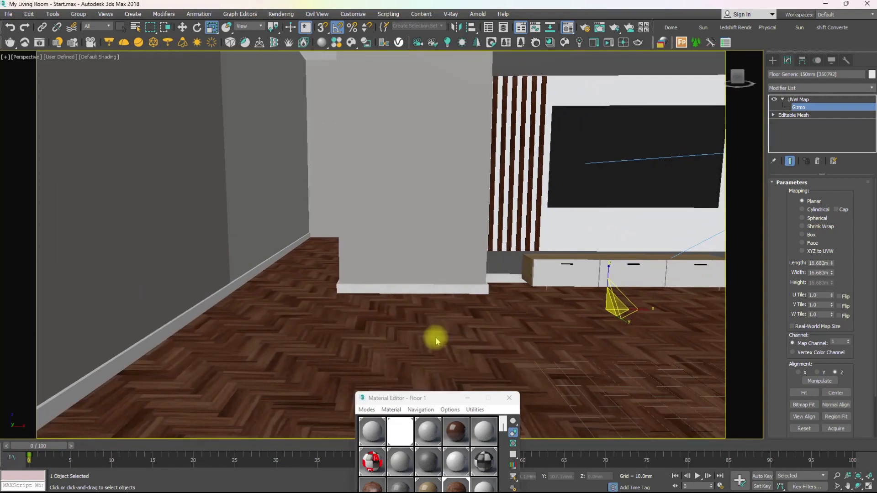
pyautogui.hotkey('shift', 'z')
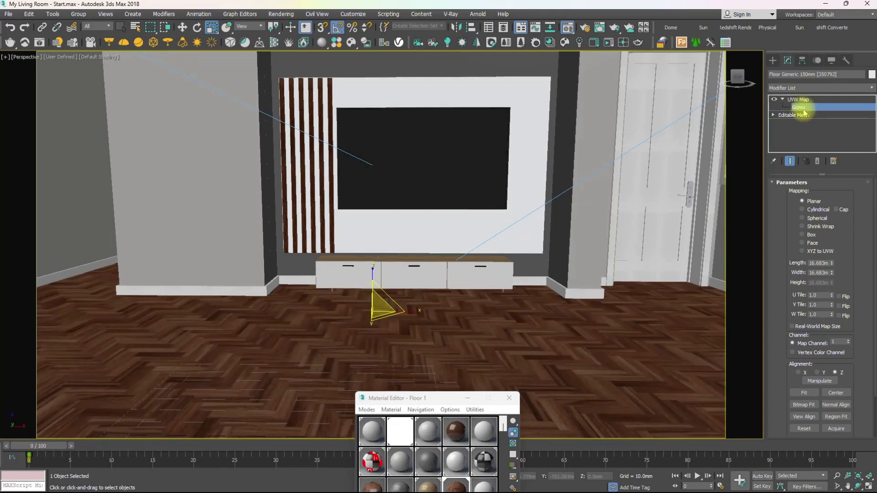
pyautogui.click(328, 317)
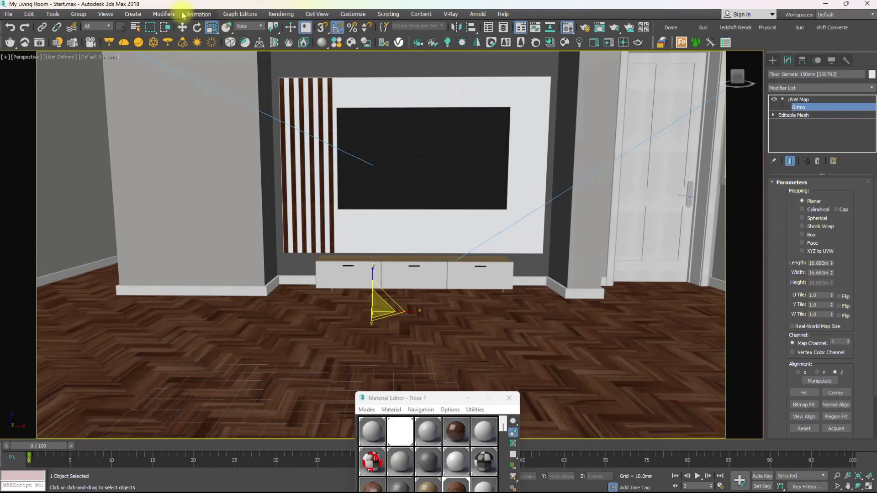
pyautogui.click(795, 100)
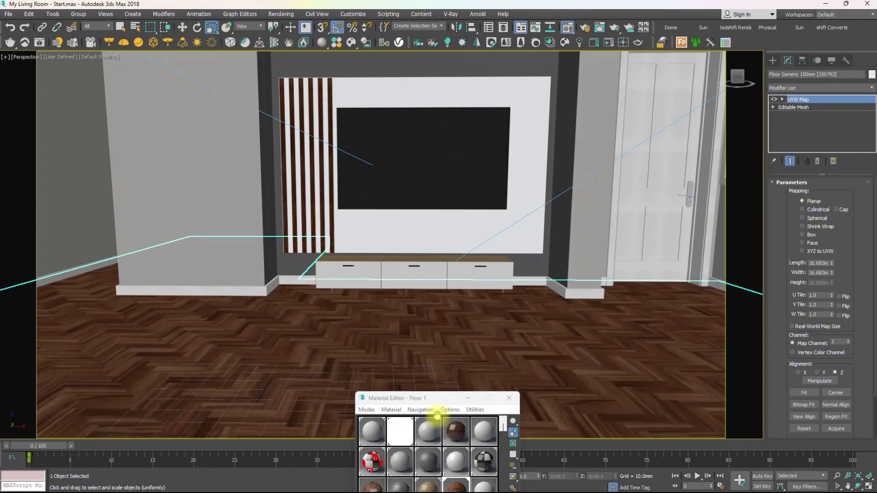
# - Start a Corona interactive render of a close view of the floor and minimize the error message window
pyautogui.moveTo(436, 402); pyautogui.dragTo(173, 80)
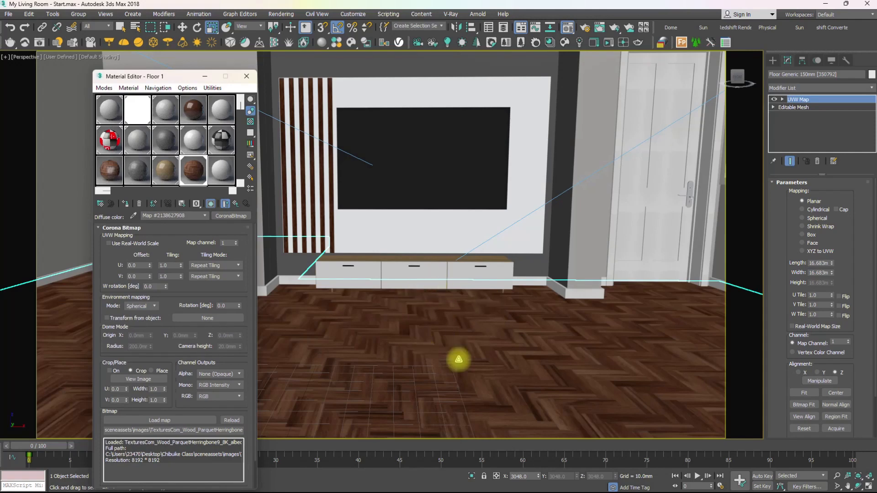
pyautogui.moveTo(511, 336); pyautogui.dragTo(451, 325, button='middle')
pyautogui.scroll(3, 451, 325)
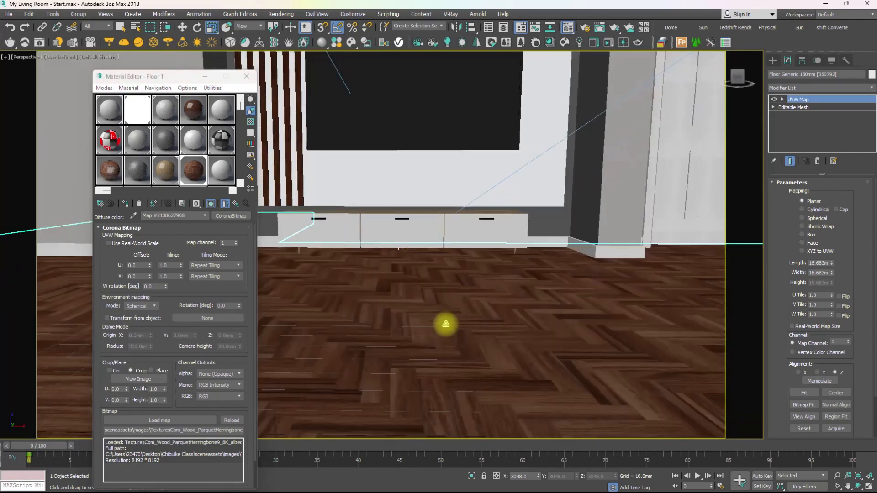
pyautogui.scroll(2, 436, 328)
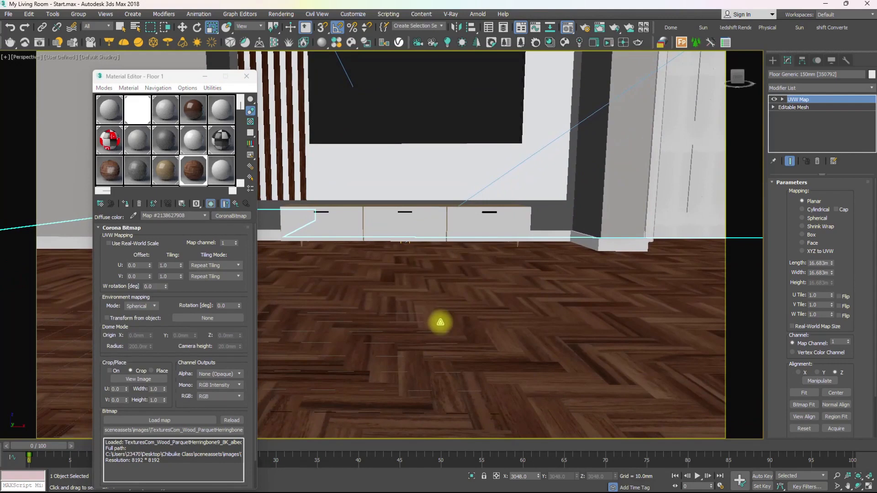
pyautogui.scroll(2, 440, 328)
pyautogui.moveTo(440, 328)
pyautogui.keyDown('alt'); pyautogui.mouseDown(button='middle')
pyautogui.moveTo(441, 290)
pyautogui.moveTo(448, 329)
pyautogui.moveTo(446, 296)
pyautogui.moveTo(439, 316)
pyautogui.mouseUp(button='middle'); pyautogui.keyUp('alt')
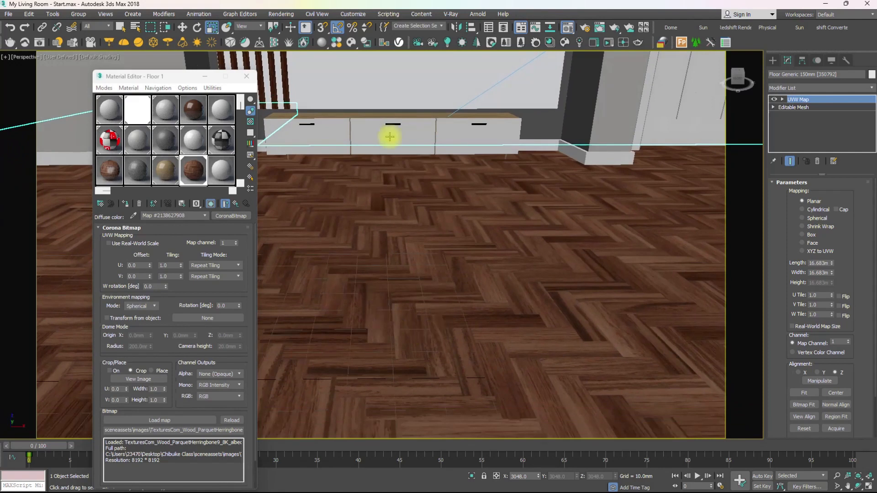
pyautogui.click(585, 28)
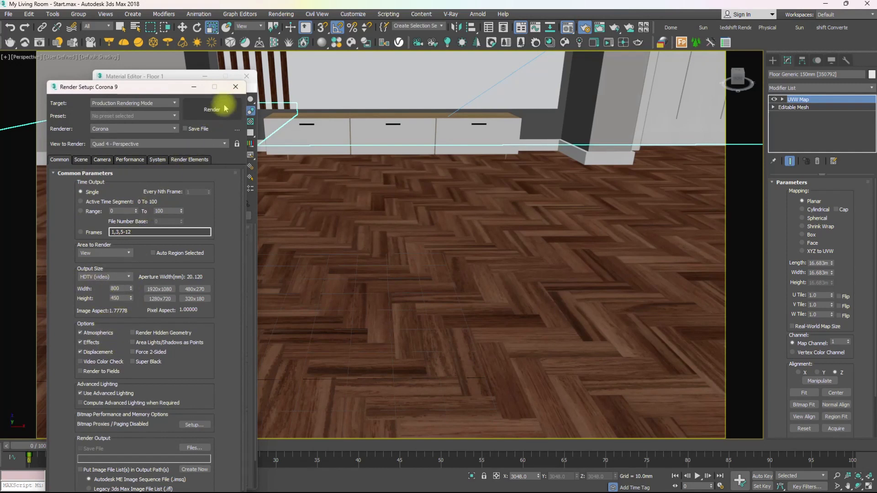
pyautogui.click(235, 87)
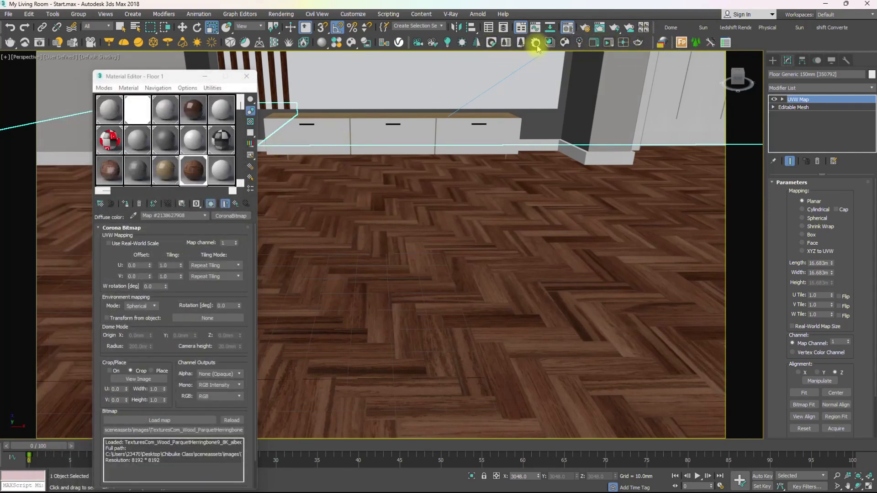
pyautogui.click(608, 43)
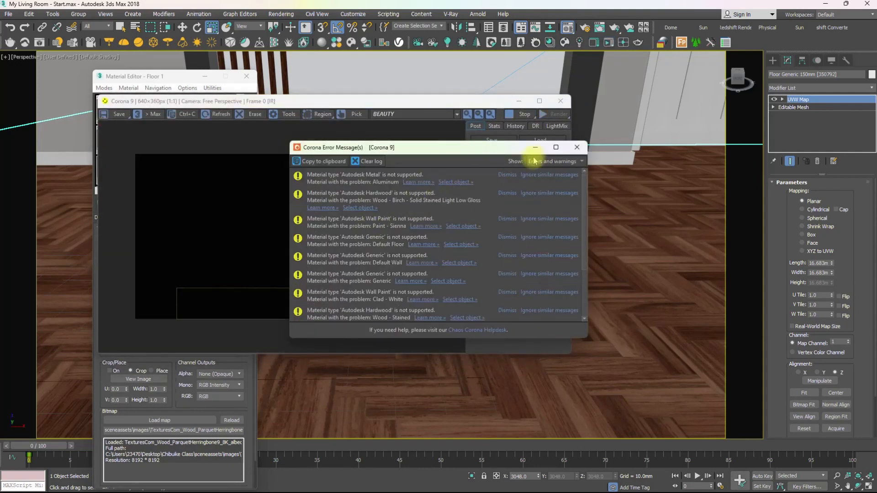
pyautogui.click(536, 148)
pyautogui.moveTo(365, 106); pyautogui.dragTo(545, 113)
pyautogui.moveTo(599, 107); pyautogui.dragTo(587, 92)
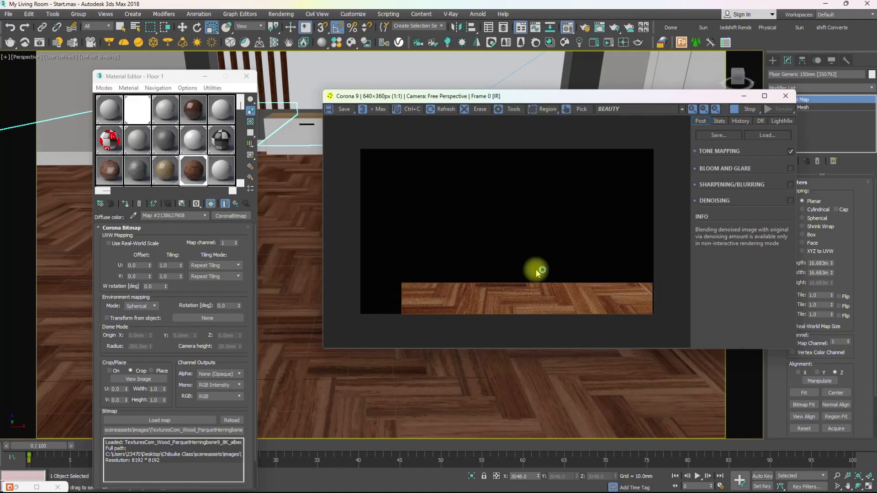
# - Clear the existing render region in the Corona frame buffer and draw a new one over most of the herringbone floor
pyautogui.click(540, 110)
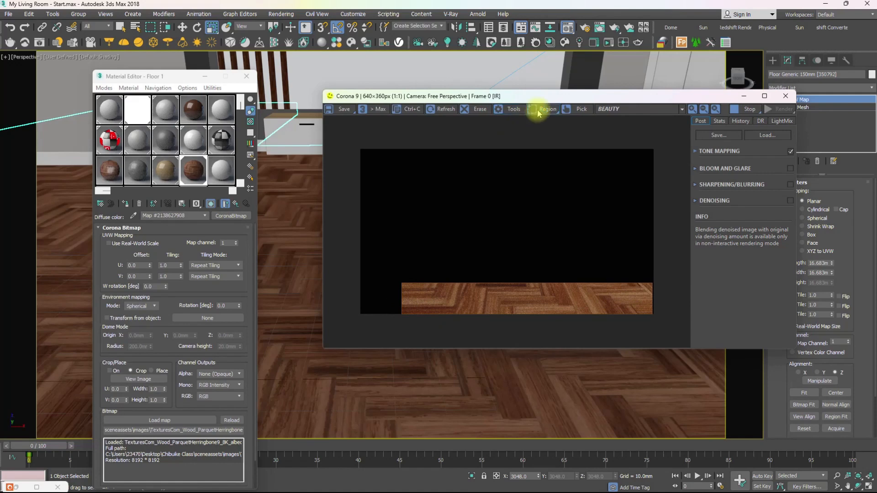
pyautogui.click(647, 289)
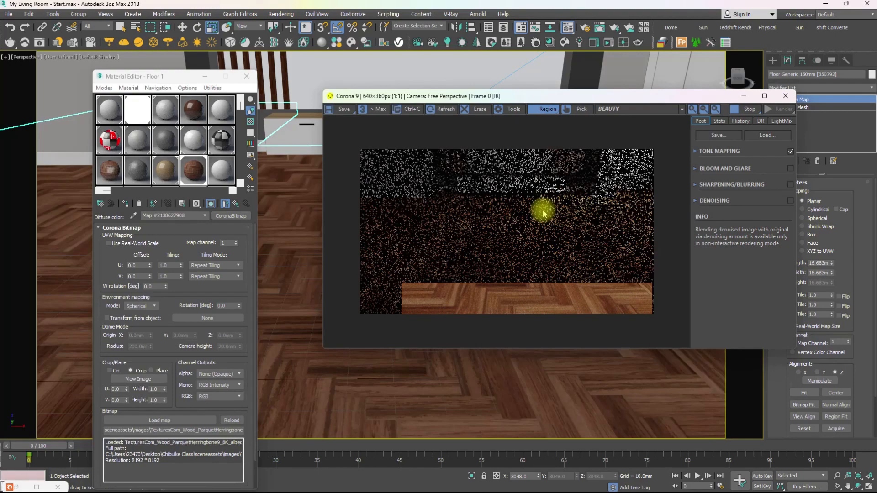
pyautogui.moveTo(550, 100); pyautogui.dragTo(488, 137)
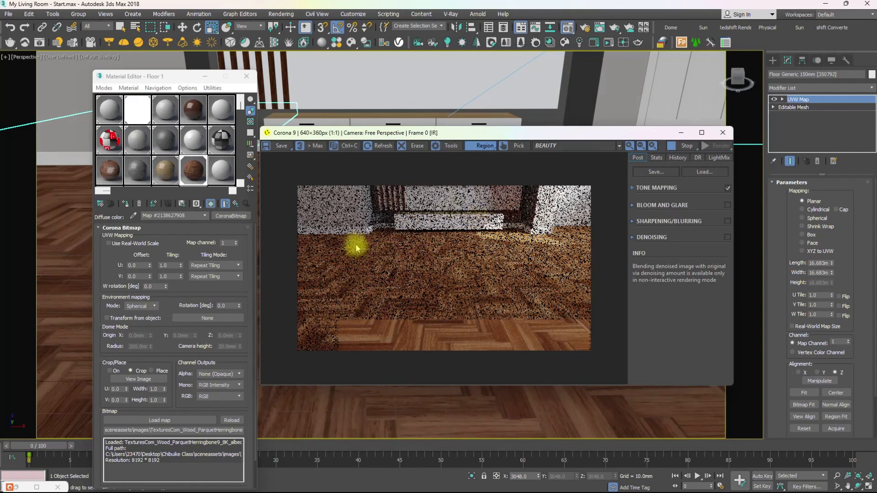
pyautogui.moveTo(359, 240); pyautogui.dragTo(592, 334)
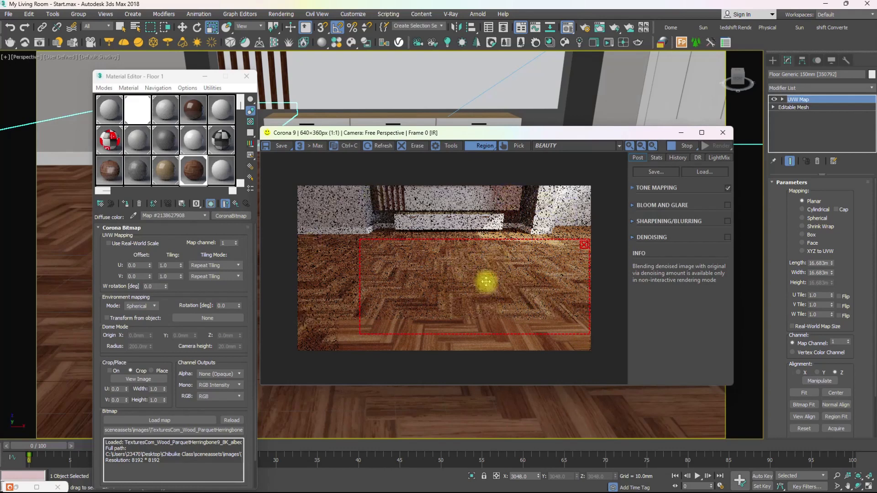
pyautogui.moveTo(539, 137); pyautogui.dragTo(606, 84)
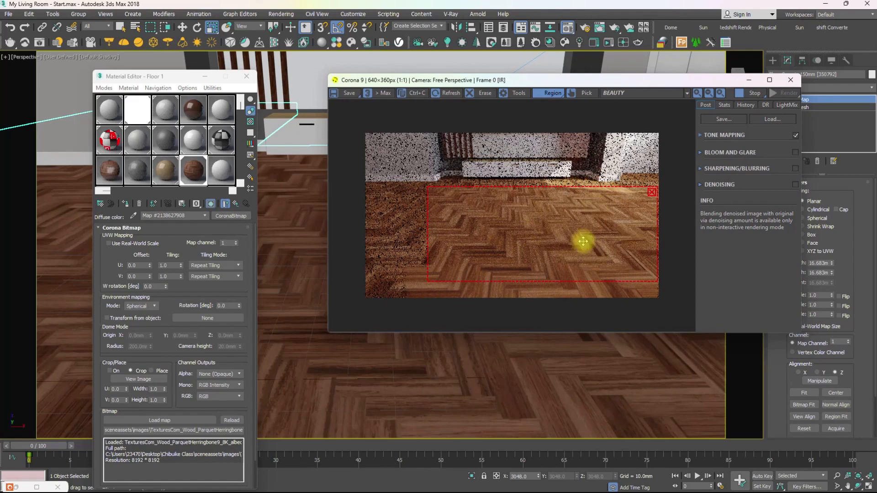
# - Set the Floor 1 material's reflection level to 1.0 and its reflection glossiness to 0.8
pyautogui.click(191, 175)
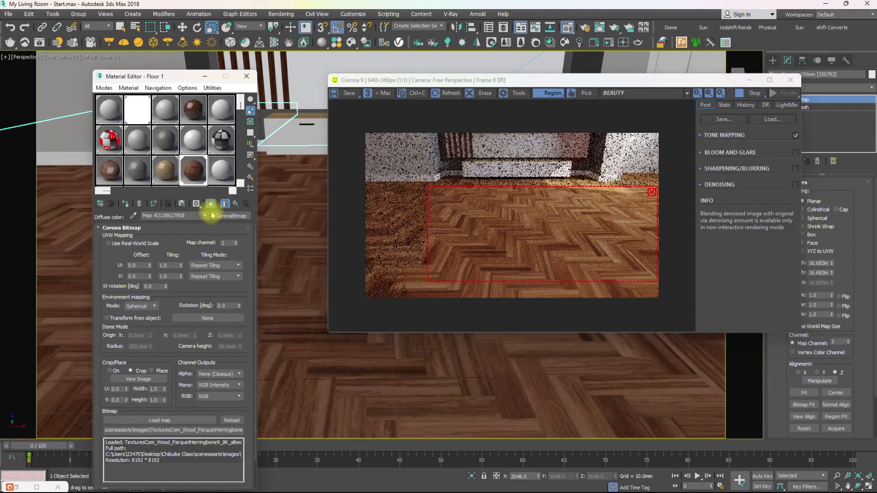
pyautogui.click(236, 204)
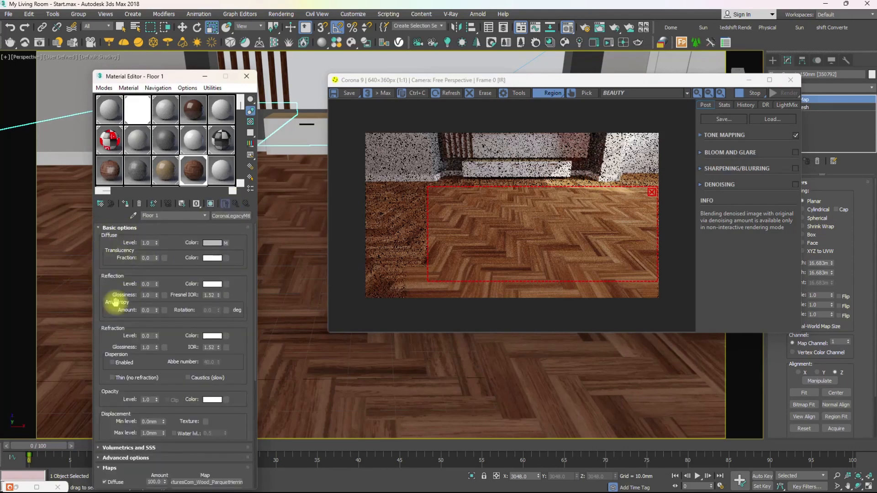
pyautogui.moveTo(151, 285); pyautogui.dragTo(137, 287)
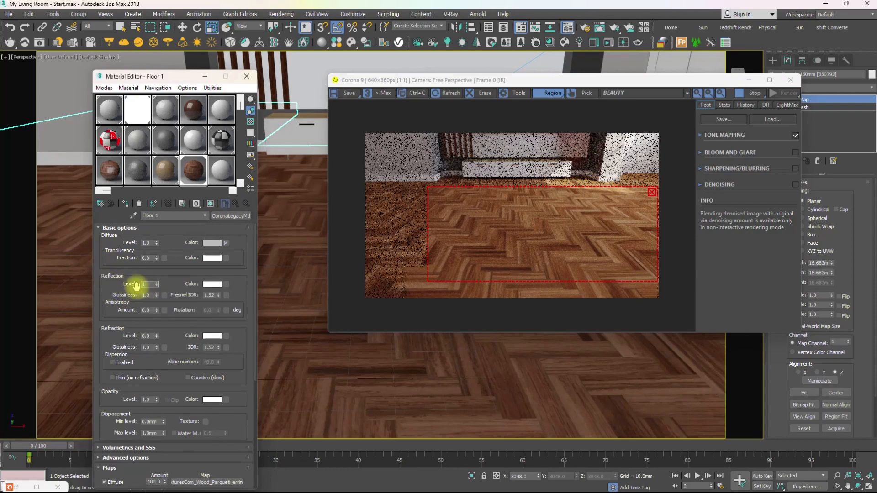
pyautogui.write('1')
pyautogui.press('Return')
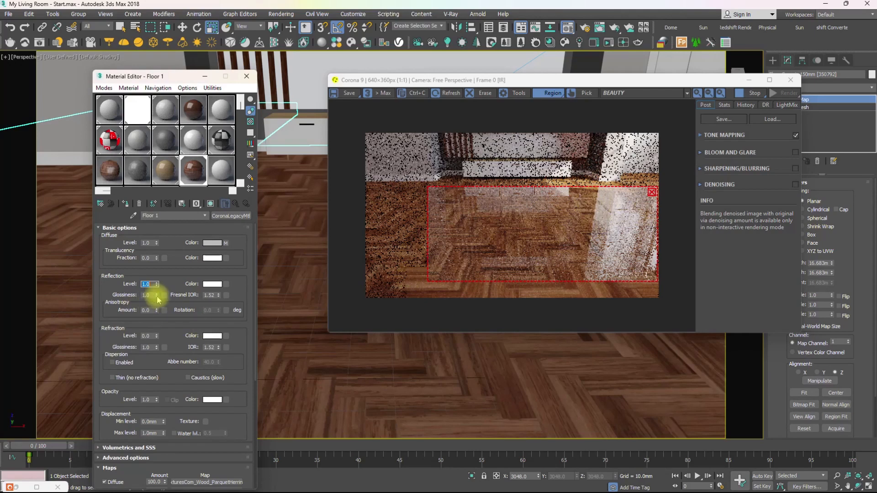
pyautogui.moveTo(157, 297); pyautogui.dragTo(157, 304)
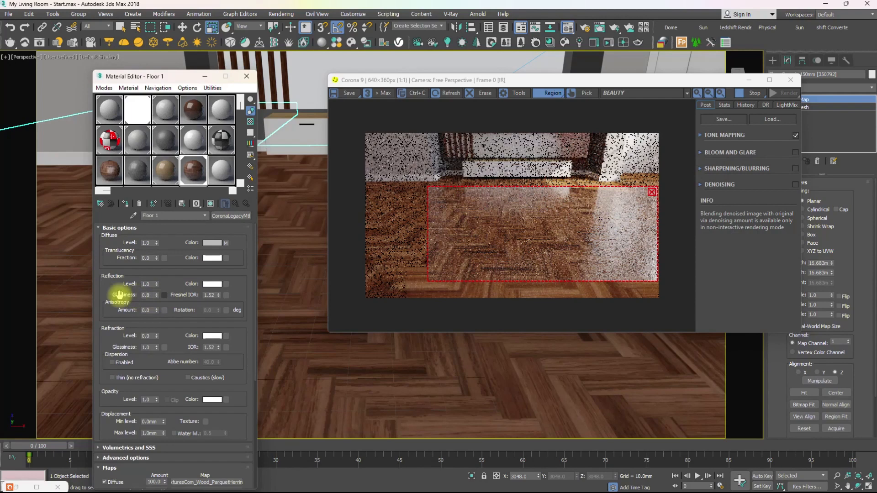
# - Load the TexturesCom_Wood_ParquetHerringbone9_8K_roughness image through a CoronaBitmap into the Floor 1 material's reflection glossiness map
pyautogui.click(164, 295)
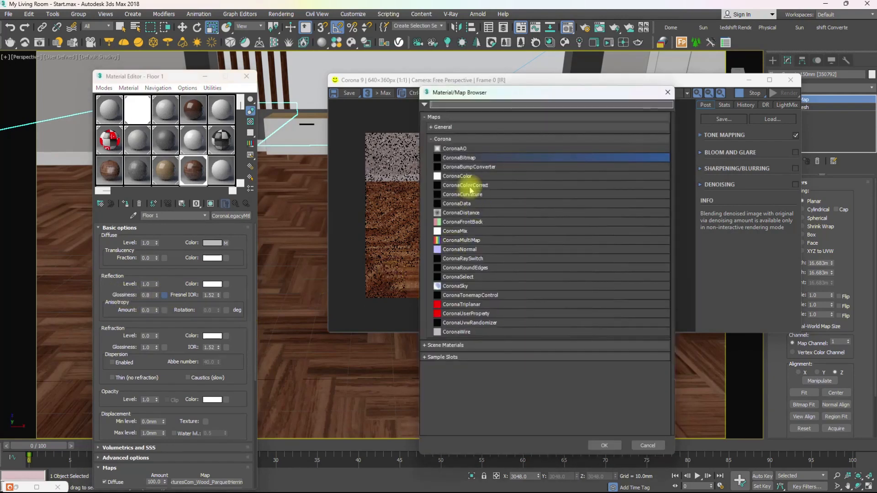
pyautogui.doubleClick(461, 158)
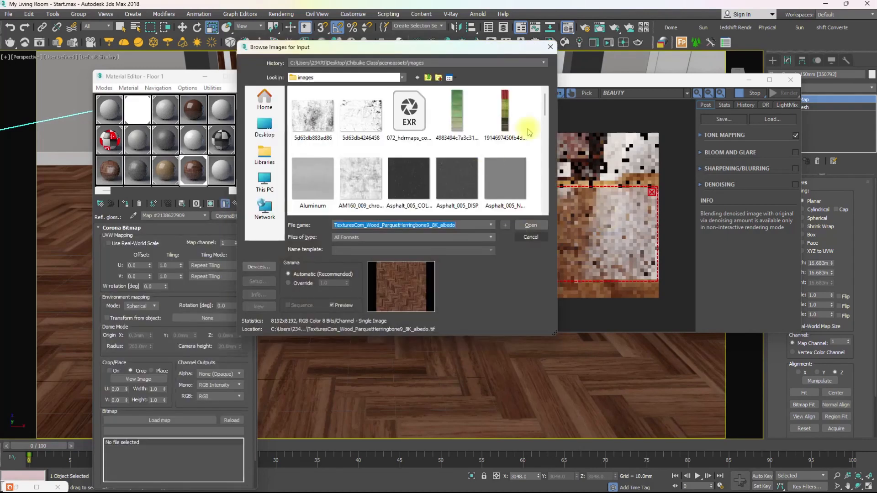
pyautogui.moveTo(546, 109); pyautogui.dragTo(546, 197)
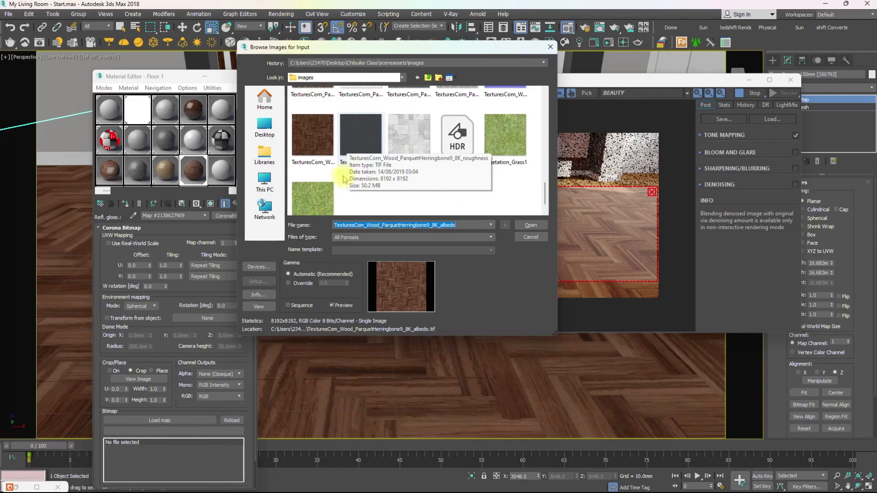
pyautogui.click(356, 133)
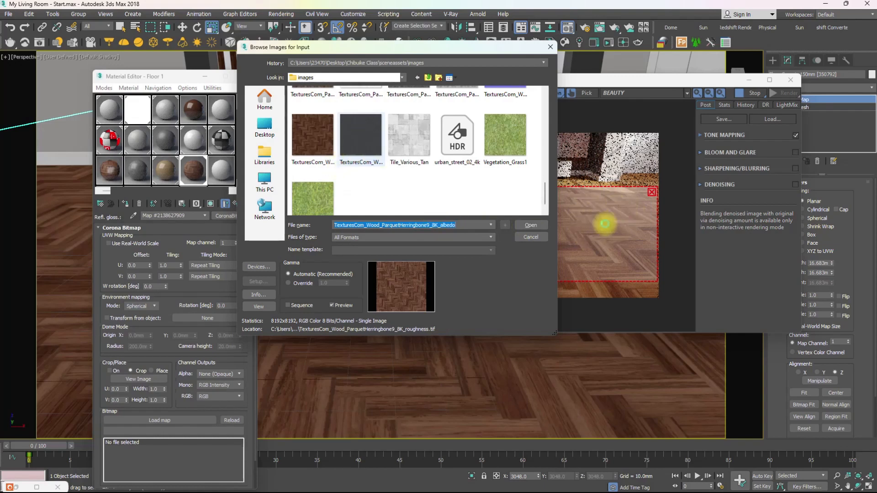
pyautogui.click(530, 227)
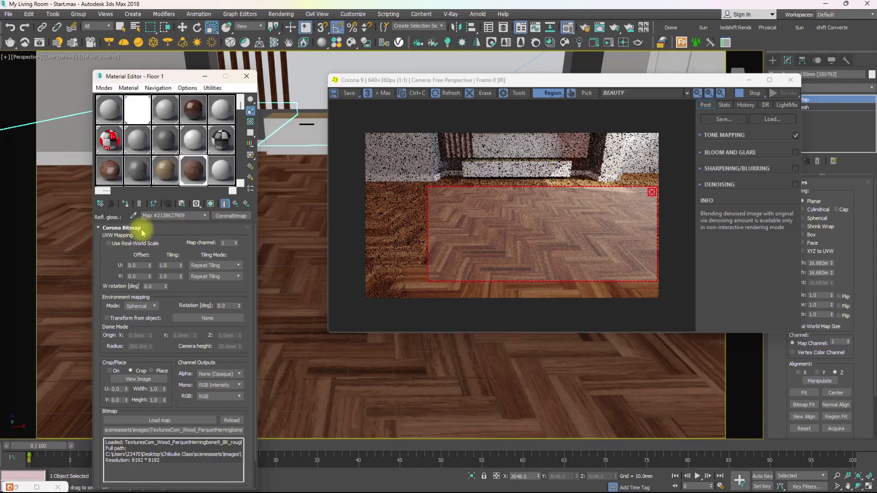
# - Invert the roughness bitmap in its output settings
pyautogui.click(97, 228)
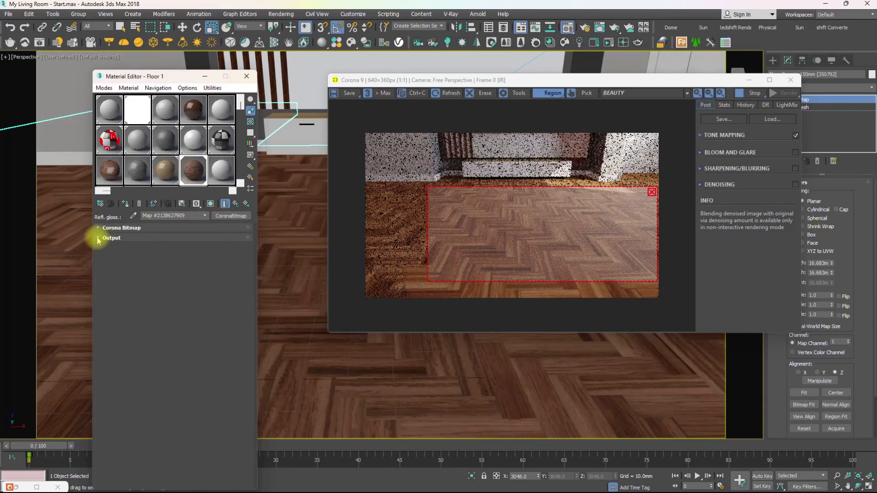
pyautogui.click(99, 239)
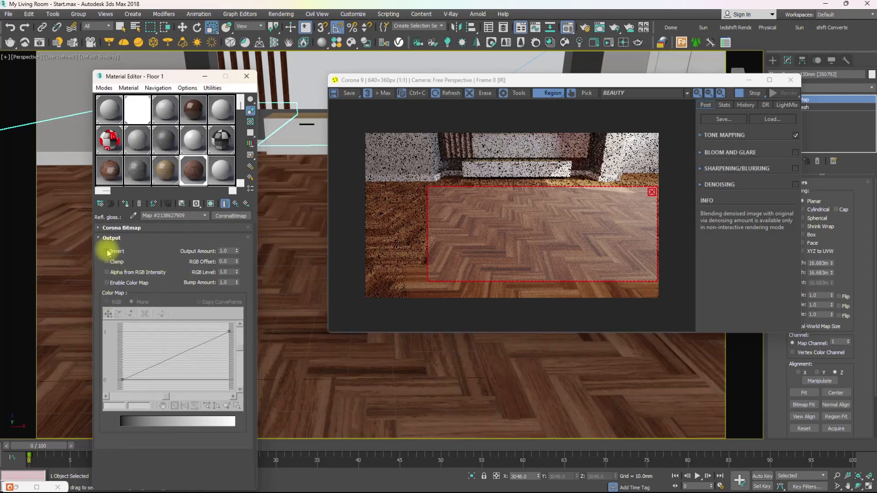
pyautogui.click(107, 252)
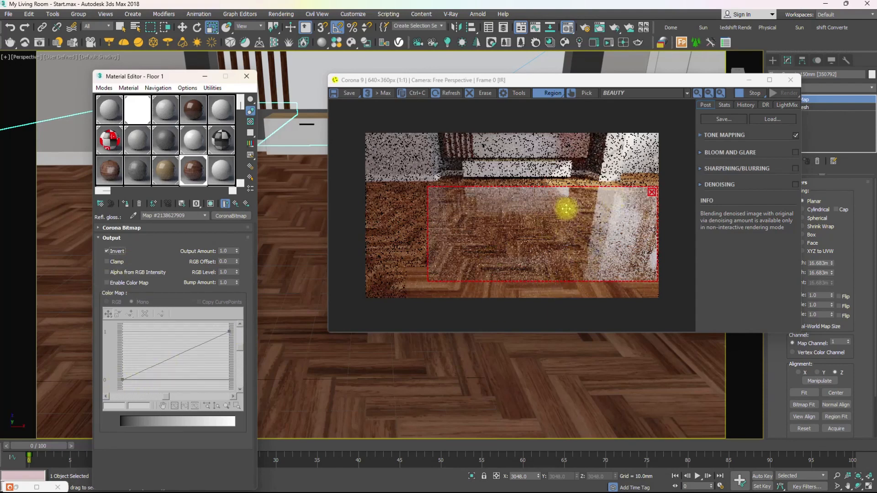
# - Enable the roughness bitmap's color map and flatten its curve, with the start point at 0.31 and the end point at 0.577
pyautogui.click(107, 284)
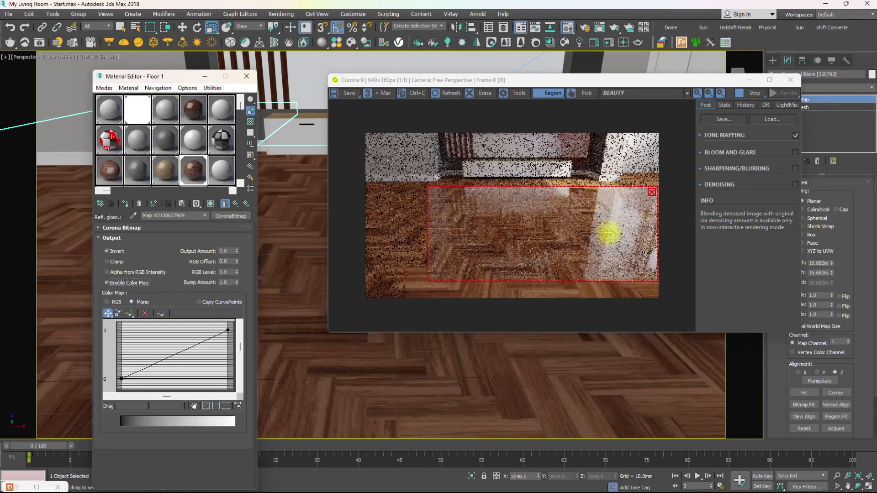
pyautogui.moveTo(228, 329); pyautogui.dragTo(228, 346)
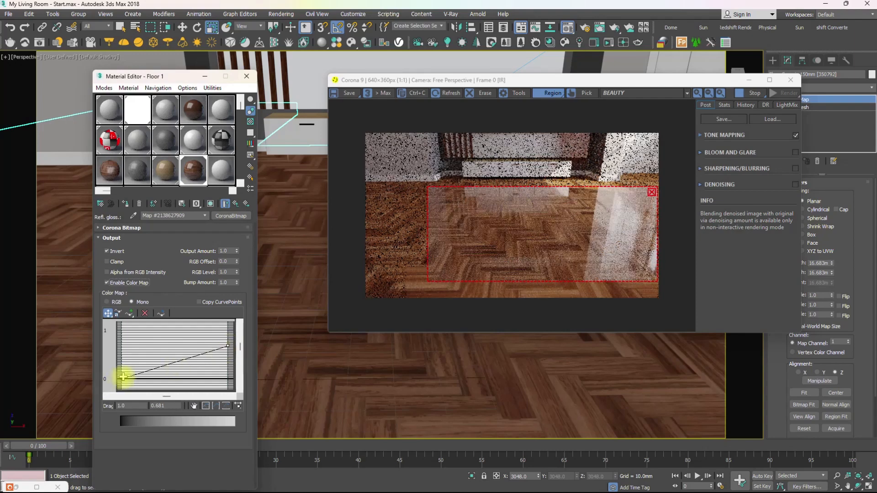
pyautogui.moveTo(121, 378); pyautogui.dragTo(120, 363)
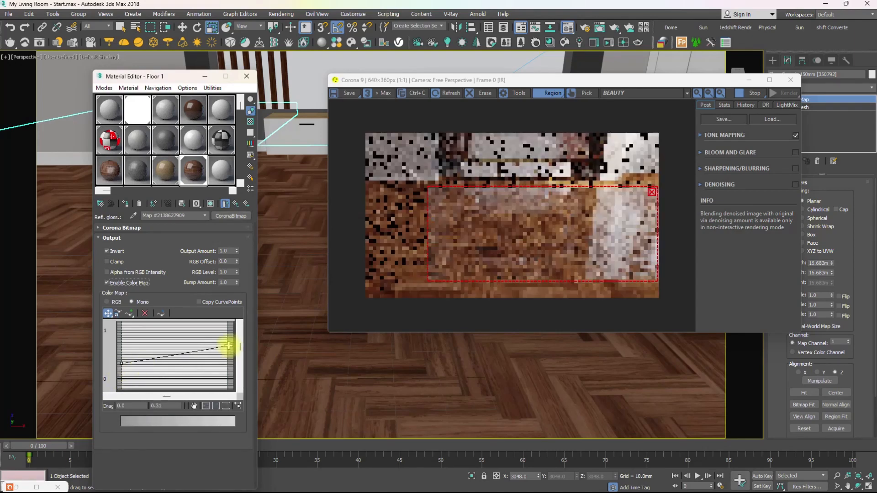
pyautogui.moveTo(229, 346); pyautogui.dragTo(228, 351)
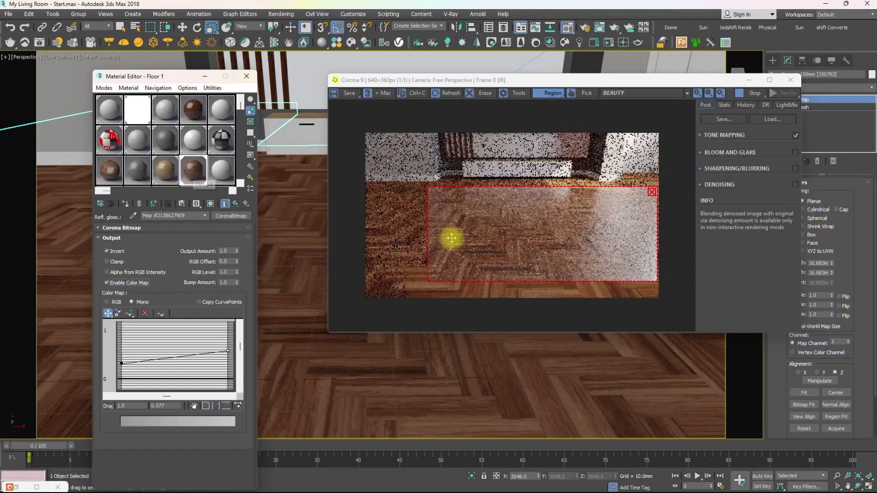
# - Inspect the glossiness on an enlarged preview of the floor material's sample sphere and close the preview
pyautogui.doubleClick(194, 173)
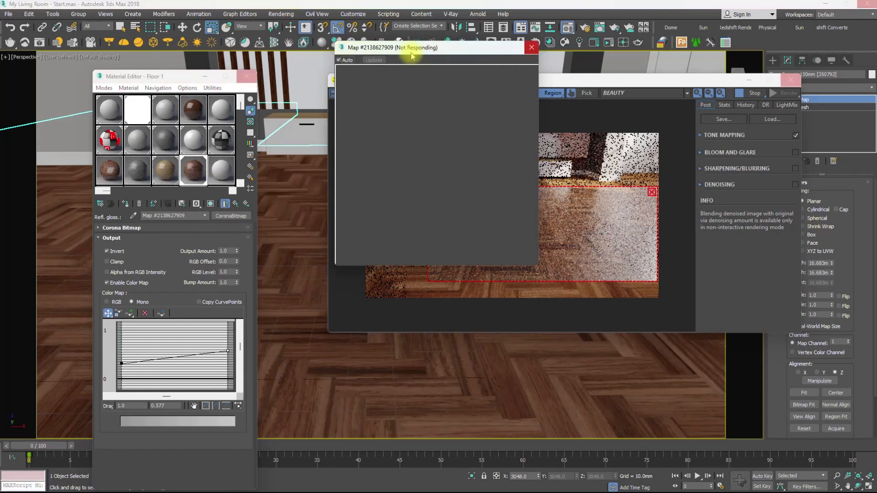
pyautogui.moveTo(412, 56); pyautogui.dragTo(219, 56)
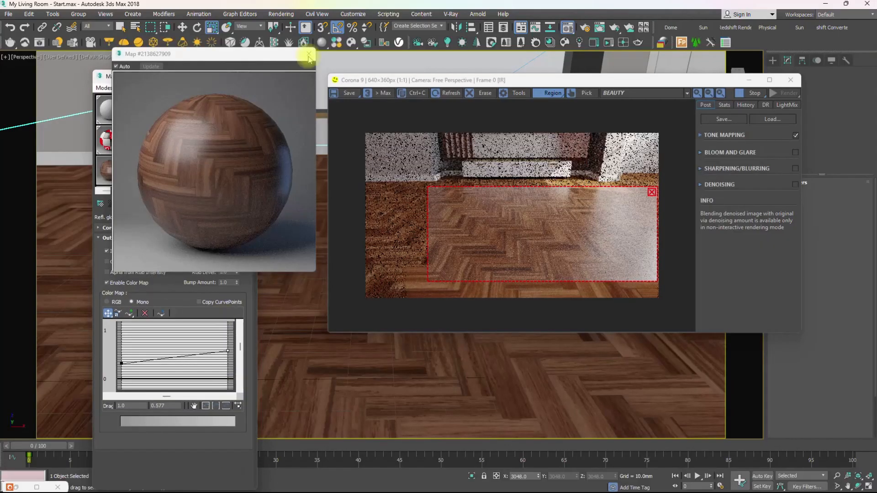
pyautogui.click(309, 56)
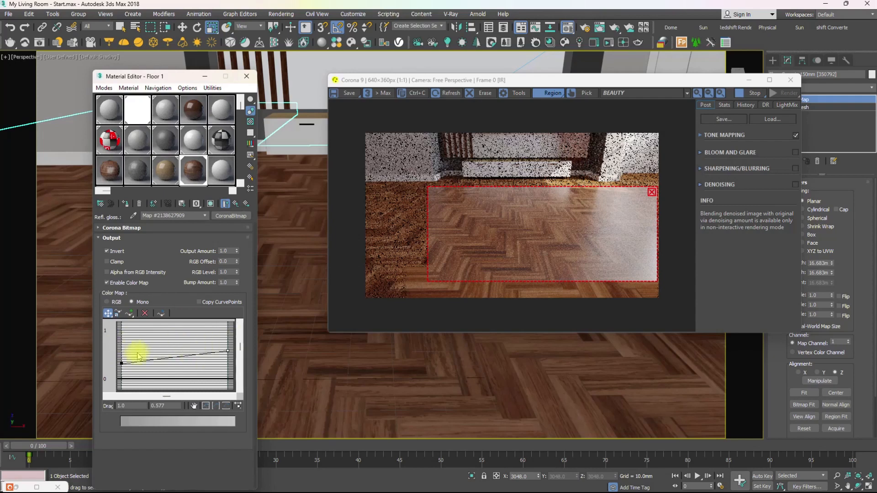
# - Raise both points of the roughness color curve slightly and compare the result on the enlarged material preview
pyautogui.click(231, 372)
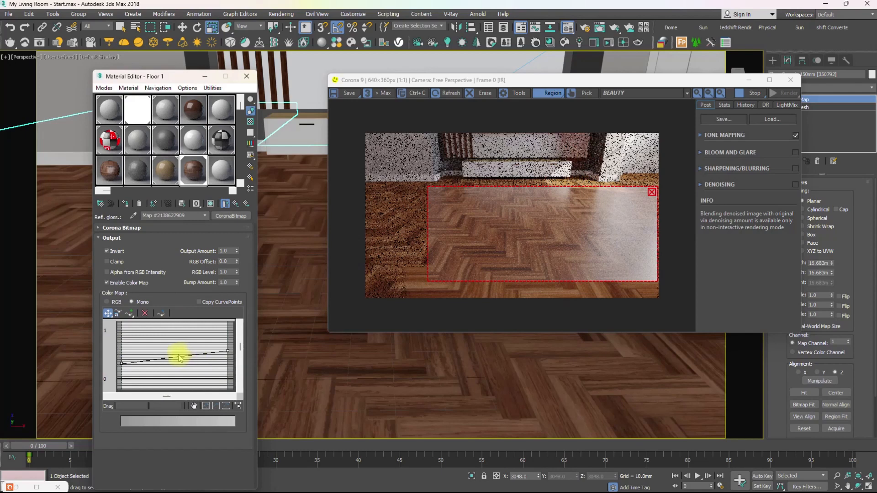
pyautogui.moveTo(226, 350); pyautogui.dragTo(226, 345)
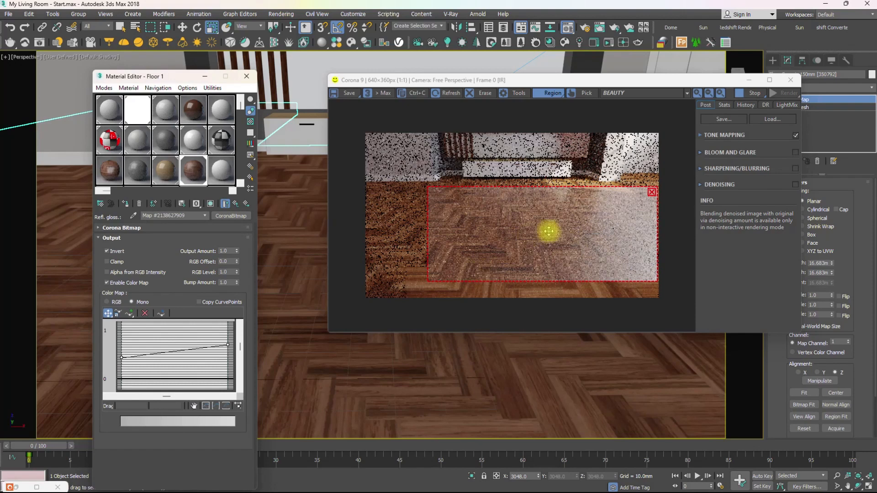
pyautogui.doubleClick(191, 172)
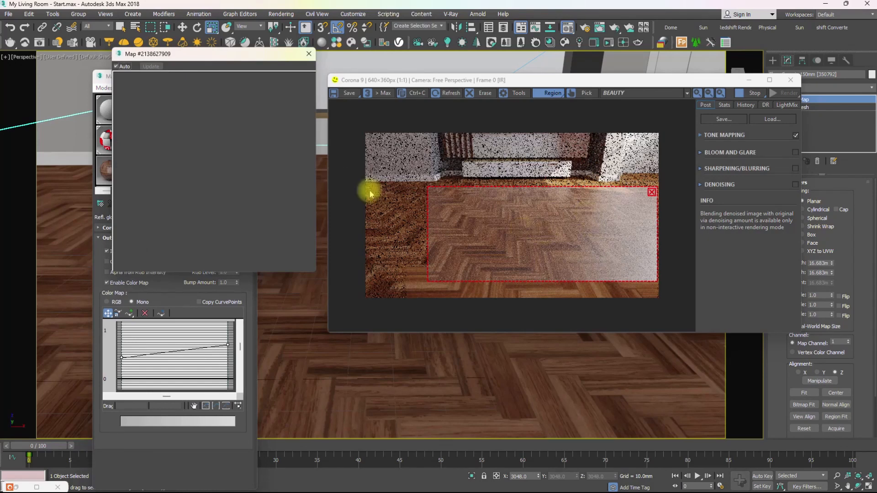
pyautogui.click(309, 54)
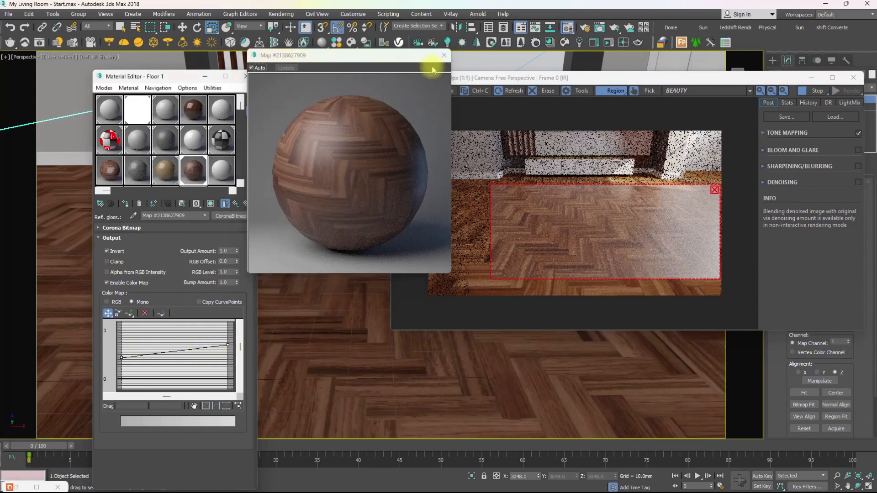
pyautogui.click(444, 56)
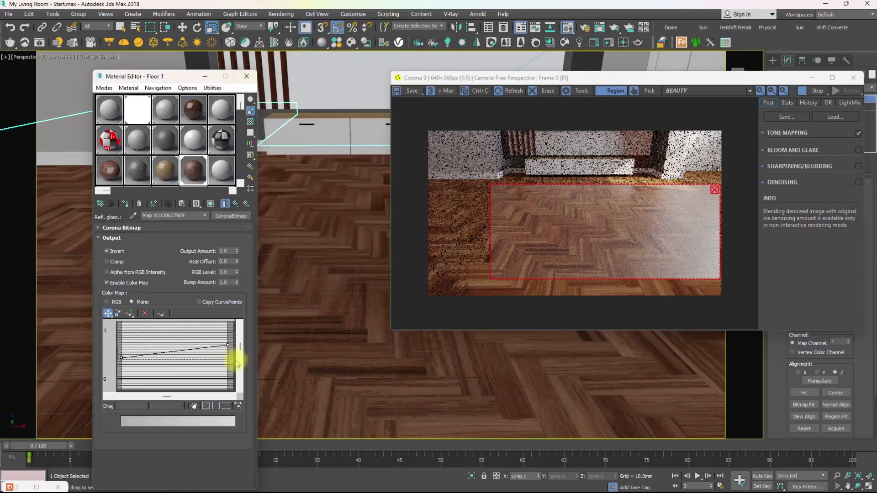
# - Lower the roughness color curve to 0.207 at its start point and 0.38 at its end point
pyautogui.moveTo(226, 345); pyautogui.dragTo(228, 357)
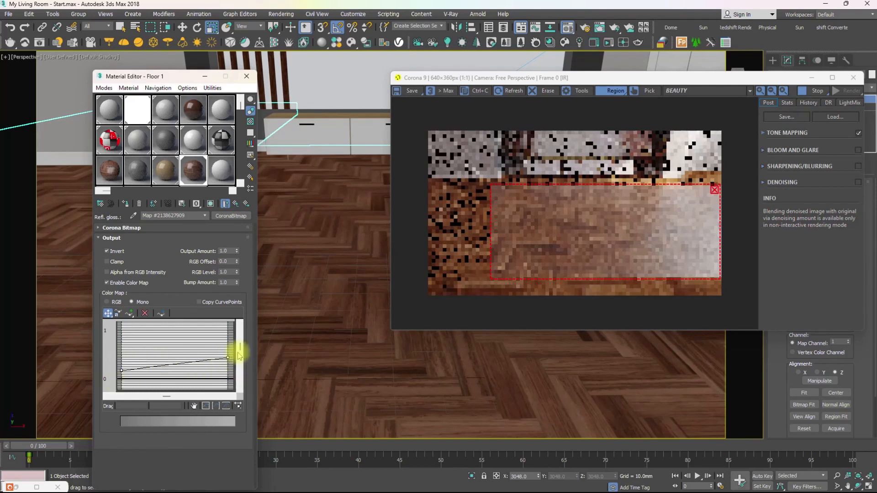
pyautogui.click(227, 359)
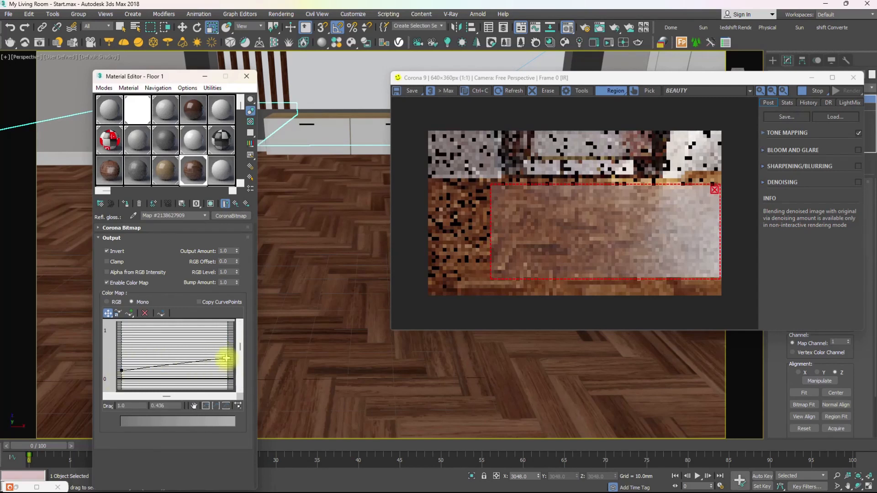
pyautogui.moveTo(229, 360); pyautogui.dragTo(228, 362)
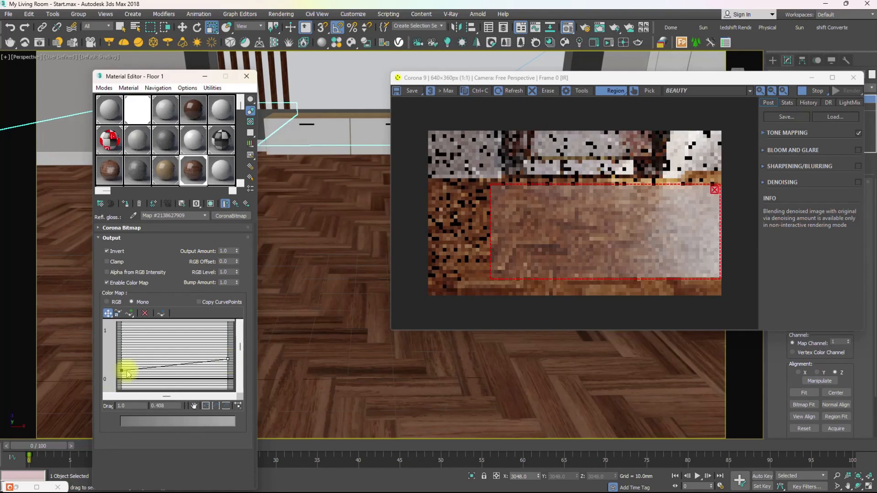
pyautogui.moveTo(121, 370); pyautogui.dragTo(121, 369)
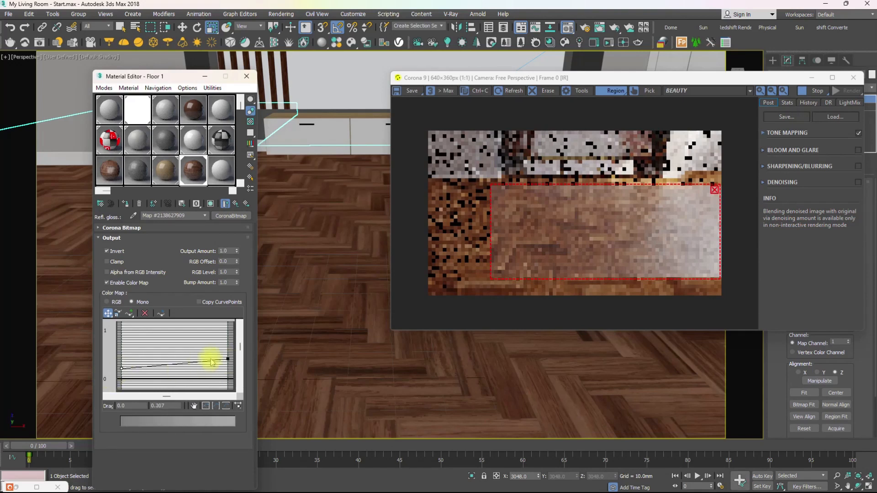
pyautogui.moveTo(228, 361); pyautogui.dragTo(172, 355)
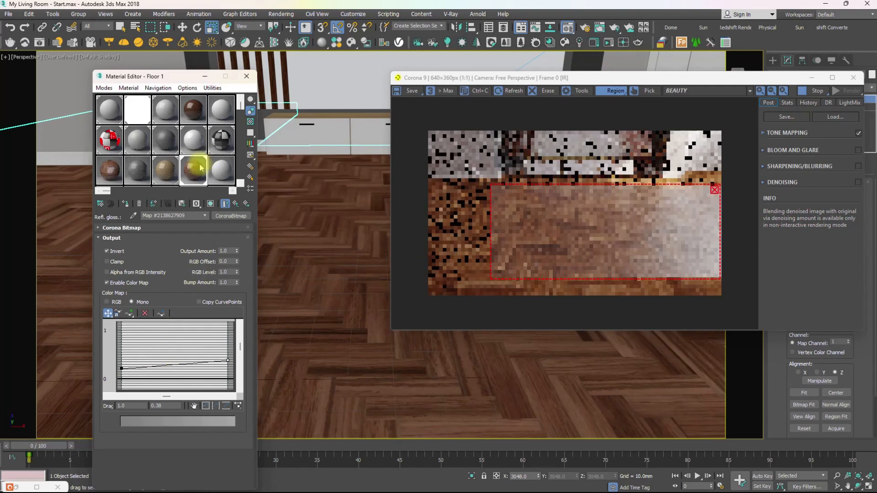
# - Show the enlarged floor material preview and move the material editor clear of it
pyautogui.doubleClick(190, 171)
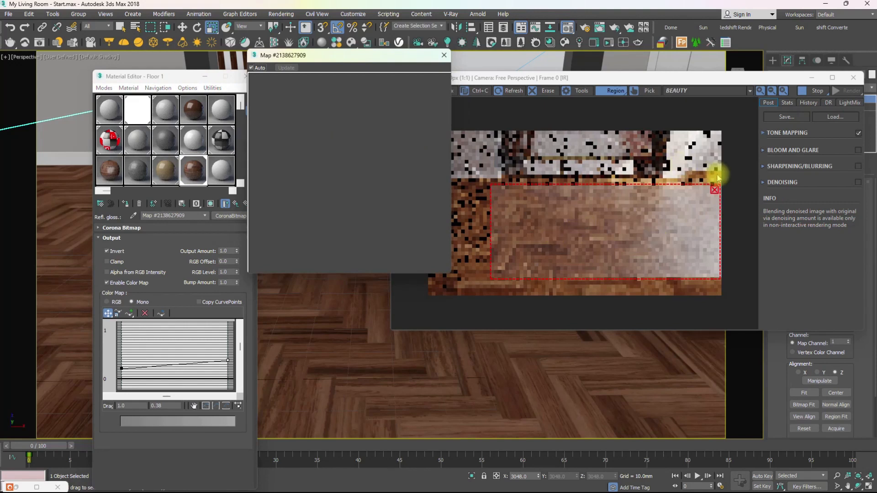
pyautogui.click(809, 93)
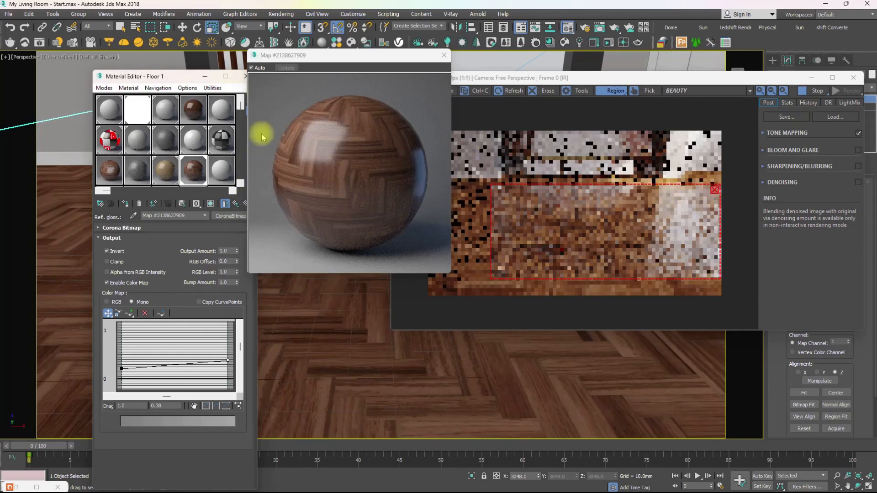
pyautogui.moveTo(168, 82); pyautogui.dragTo(131, 65)
# - Return to the Floor 1 material's main settings and assign a CoronaNormal map to its bump slot
pyautogui.click(198, 187)
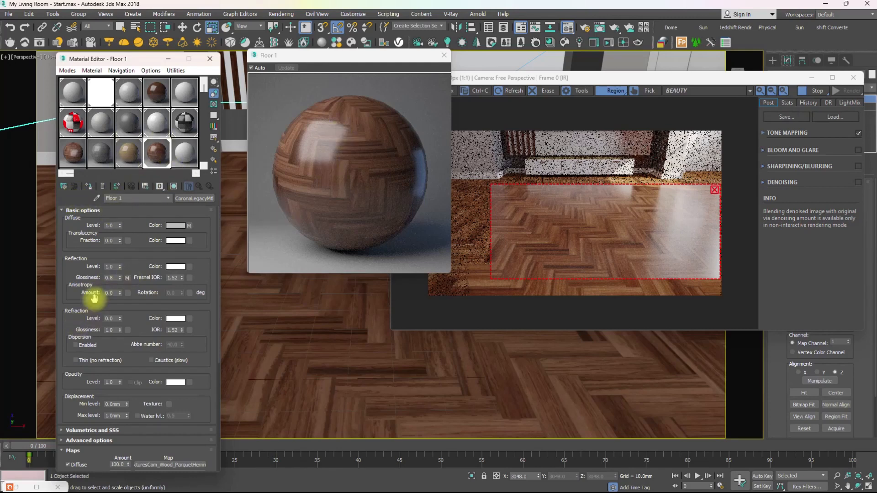
pyautogui.scroll(-3, 80, 219)
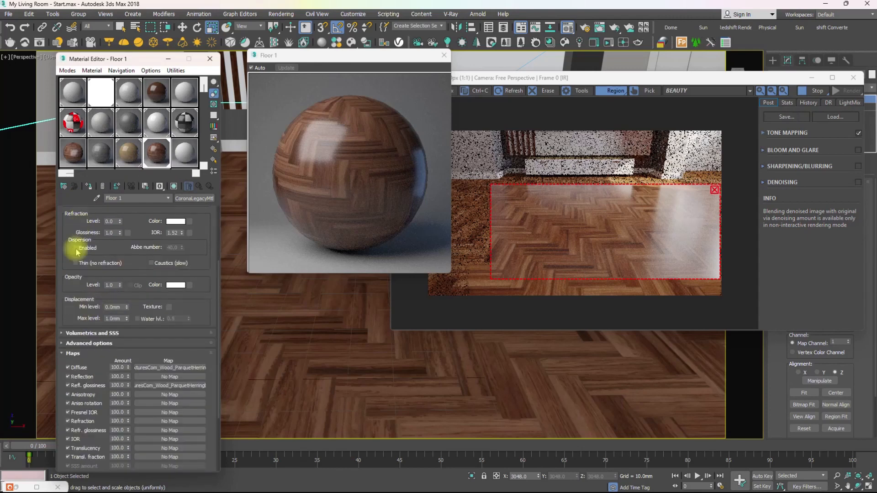
pyautogui.scroll(-2, 78, 196)
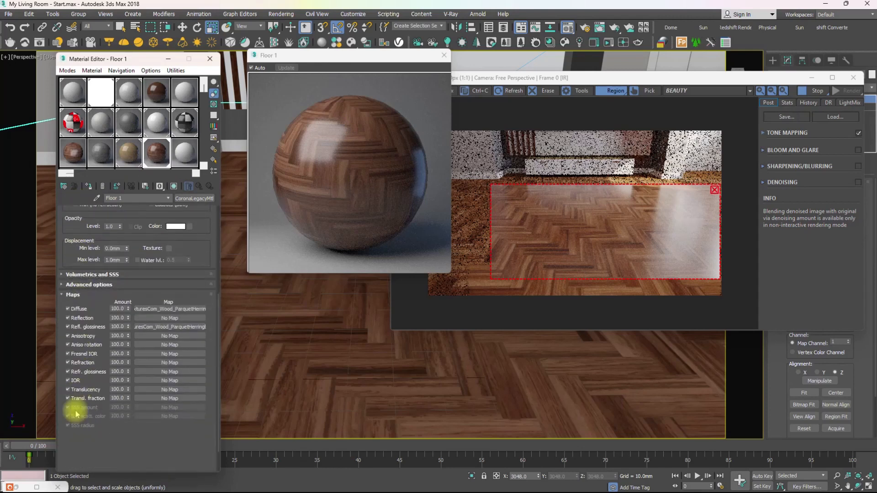
pyautogui.scroll(-1, 75, 411)
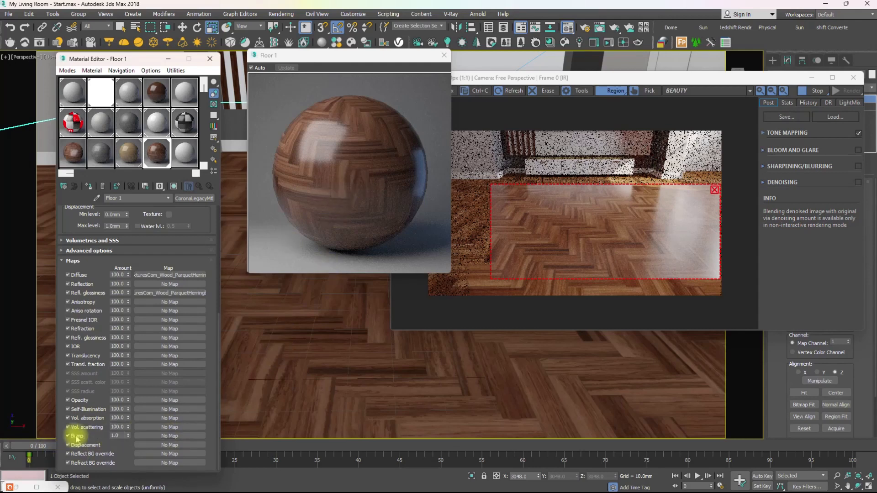
pyautogui.click(164, 436)
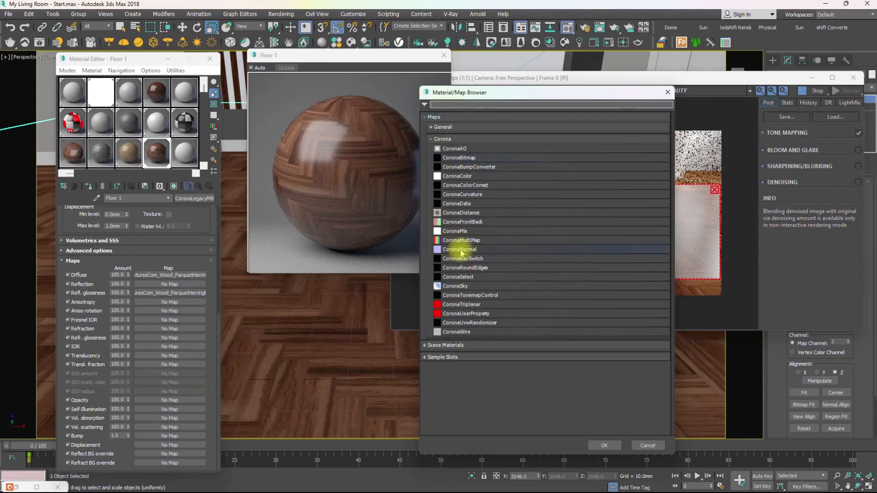
pyautogui.doubleClick(460, 250)
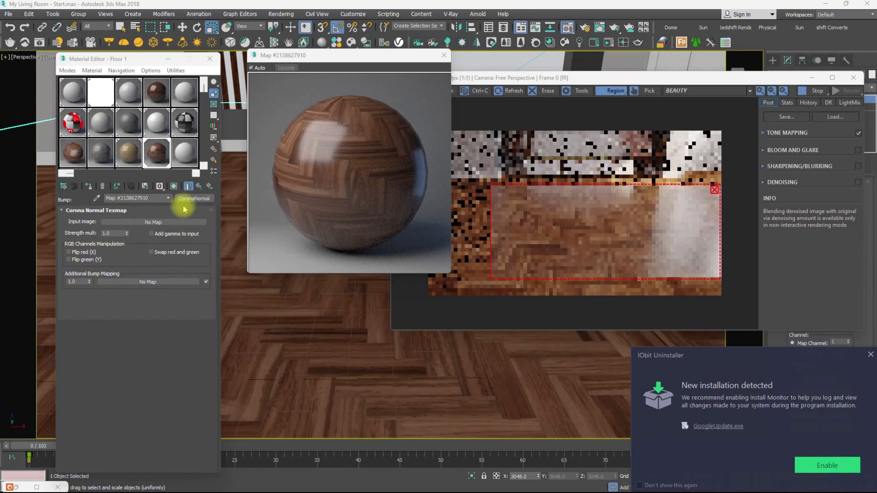
# - Load TexturesCom_Wood_ParquetHerringbone9_4K_normal as a CoronaBitmap into the CoronaNormal map's input image
pyautogui.click(153, 222)
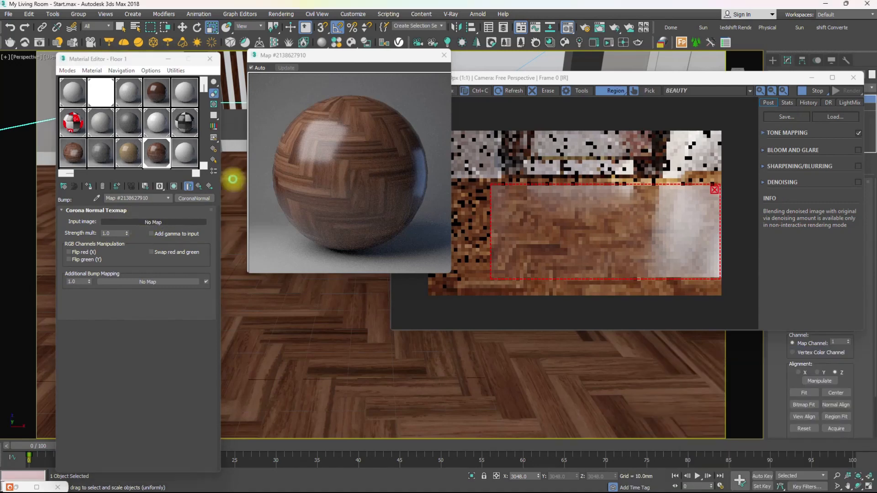
pyautogui.doubleClick(465, 158)
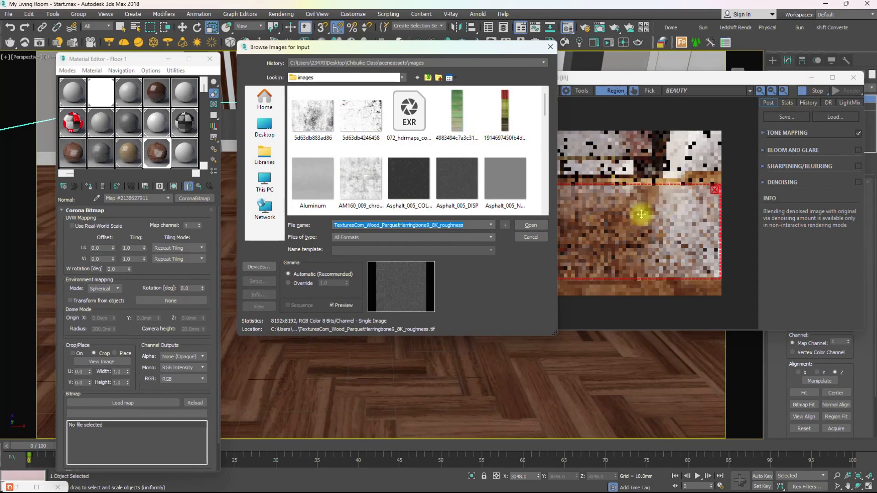
pyautogui.moveTo(545, 112); pyautogui.dragTo(547, 191)
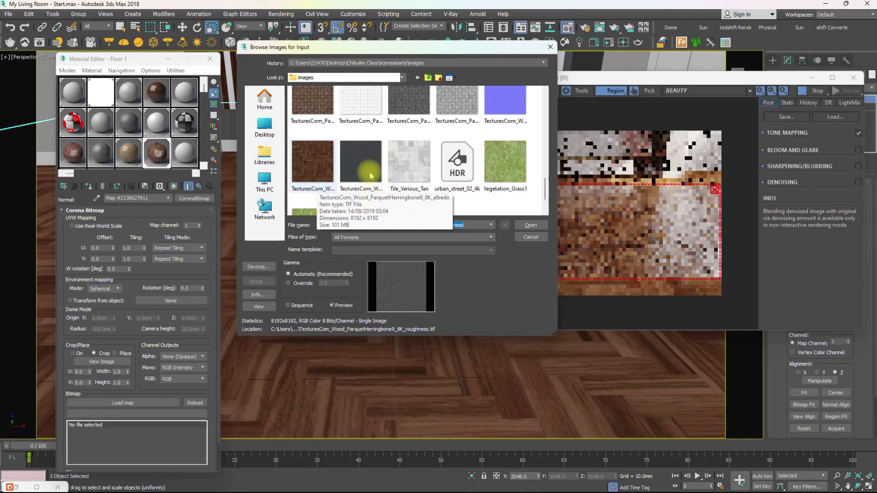
pyautogui.click(504, 108)
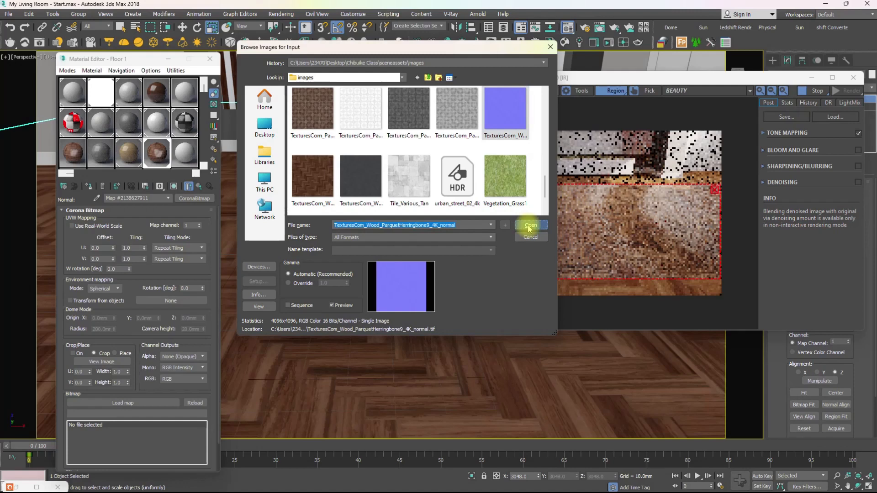
pyautogui.click(529, 226)
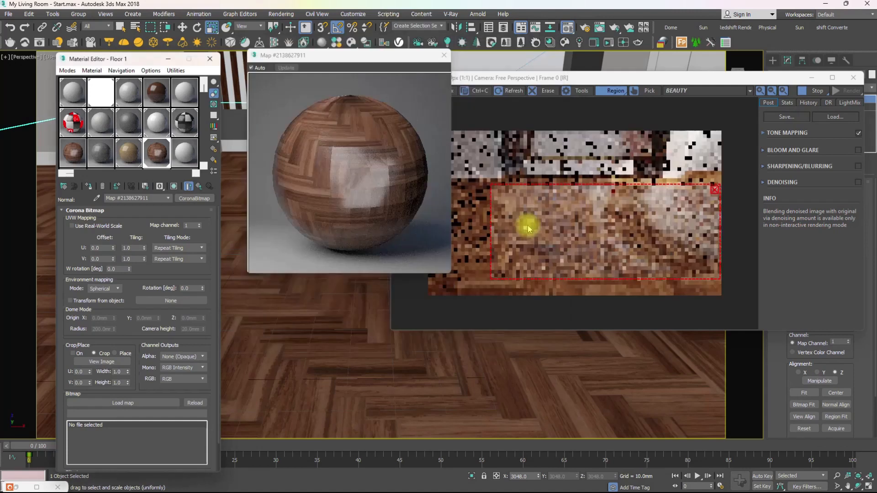
# - Stop the interactive rendering and rearrange the frame buffer and enlarged material preview side by side, undoing any accidental wall selection
pyautogui.click(807, 93)
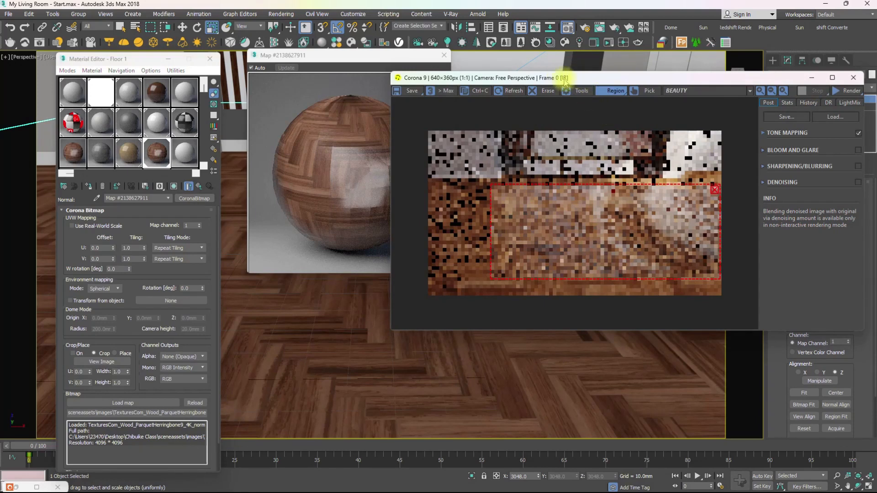
pyautogui.moveTo(563, 82); pyautogui.dragTo(598, 116)
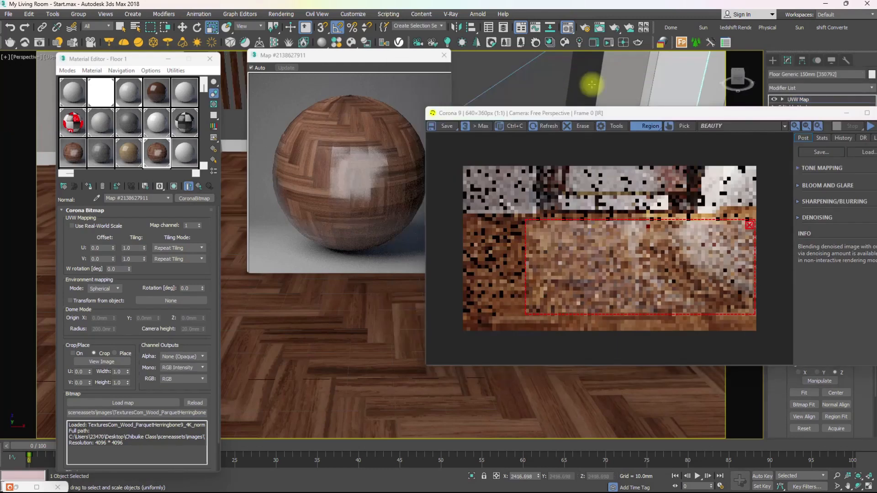
pyautogui.click(592, 84)
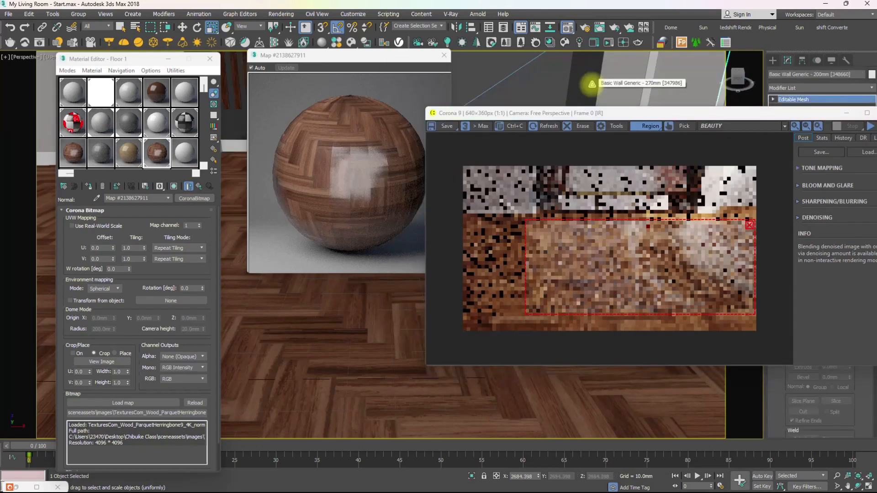
pyautogui.hotkey('ctrl', 'z')
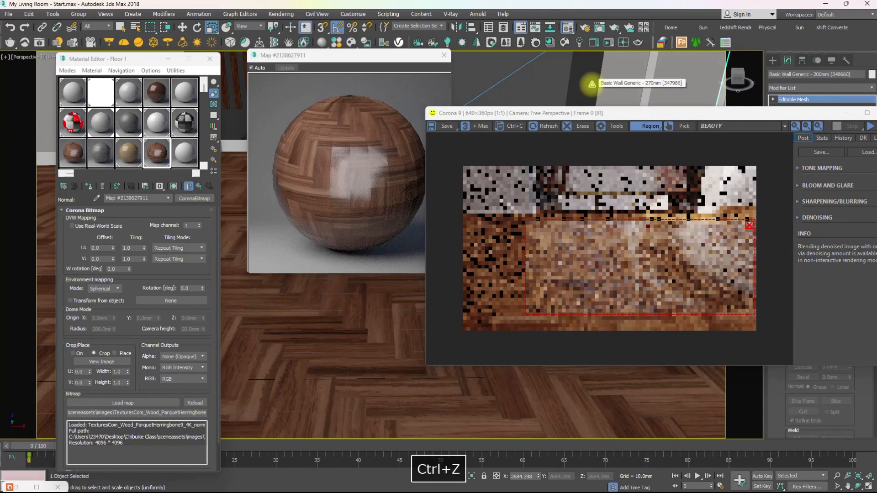
pyautogui.moveTo(603, 116); pyautogui.dragTo(701, 83)
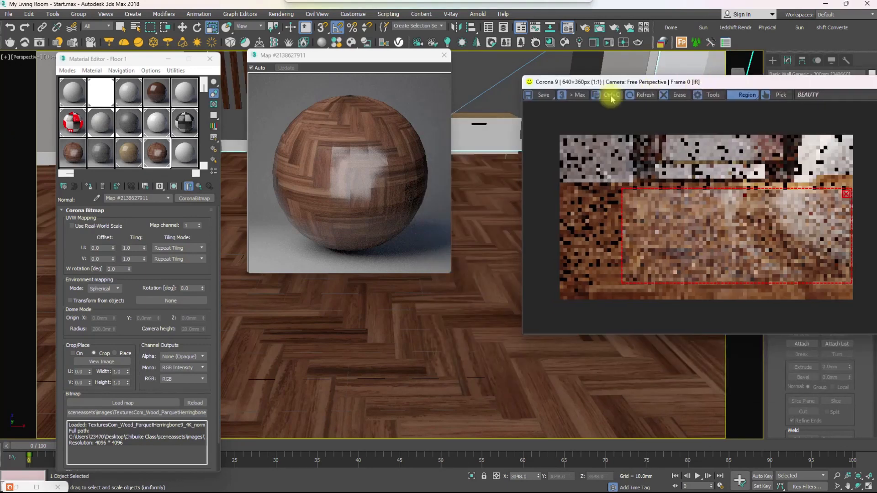
pyautogui.click(121, 27)
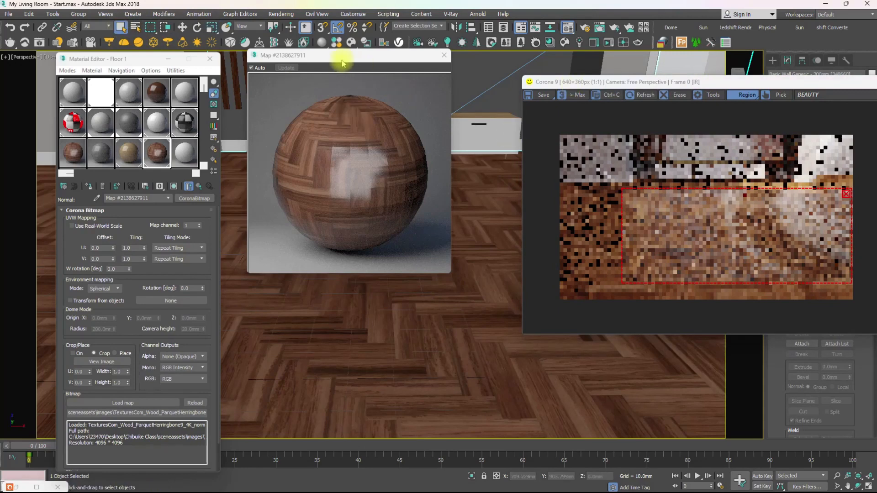
pyautogui.moveTo(340, 55); pyautogui.dragTo(324, 64)
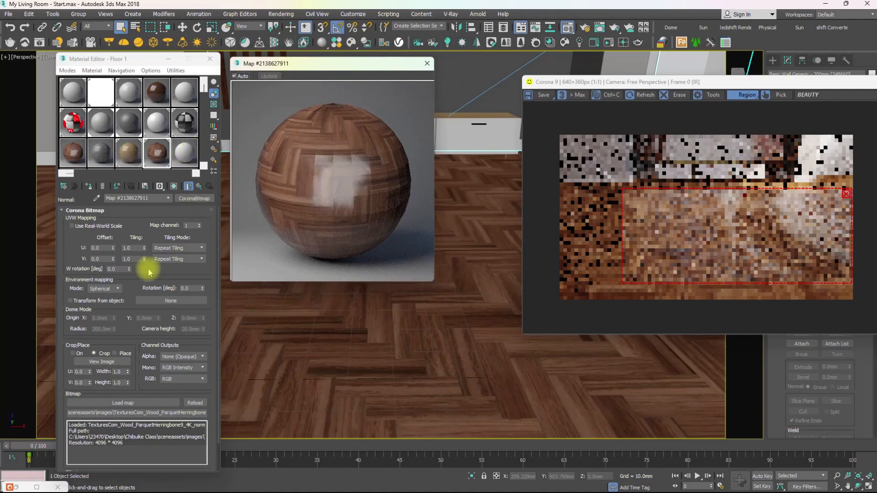
# - Look over the normal bitmap's settings, return to the CoronaNormal map and enable Add gamma to input
pyautogui.click(64, 210)
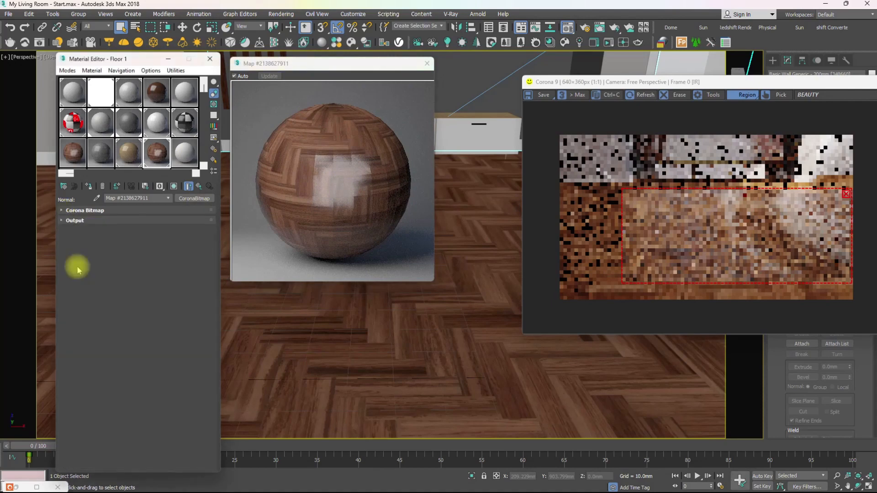
pyautogui.click(63, 220)
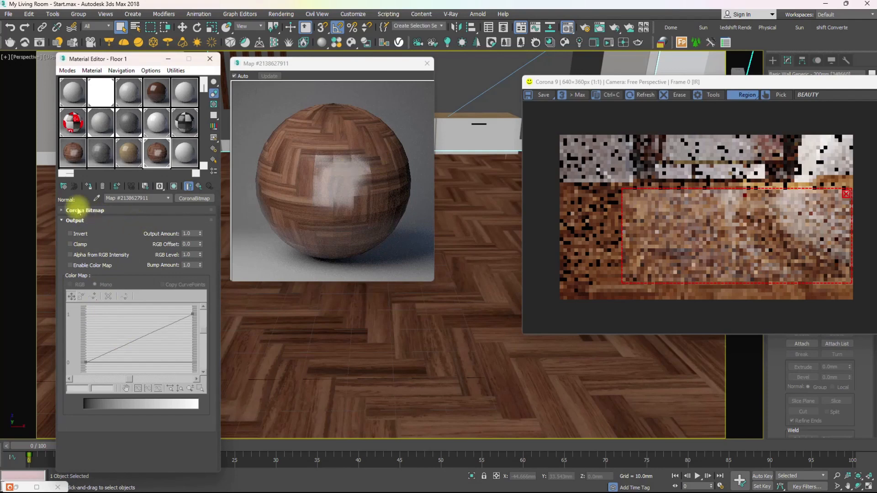
pyautogui.click(64, 220)
pyautogui.click(64, 210)
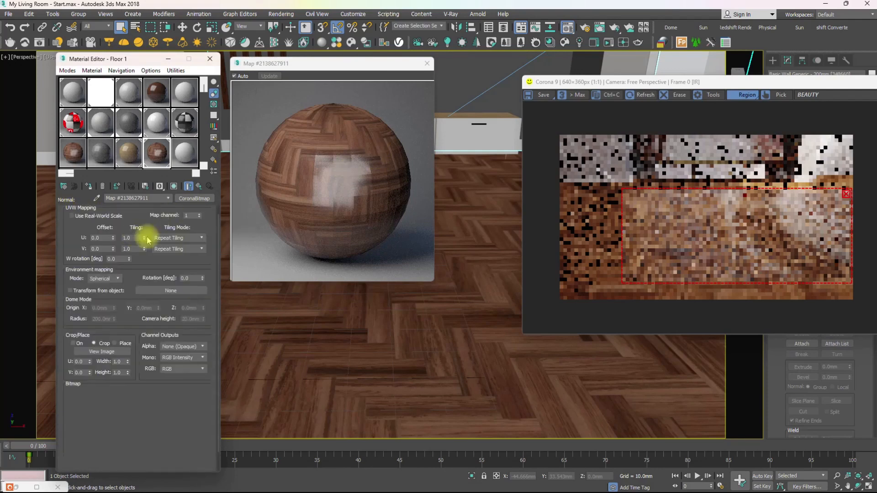
pyautogui.scroll(1, 66, 219)
pyautogui.click(66, 212)
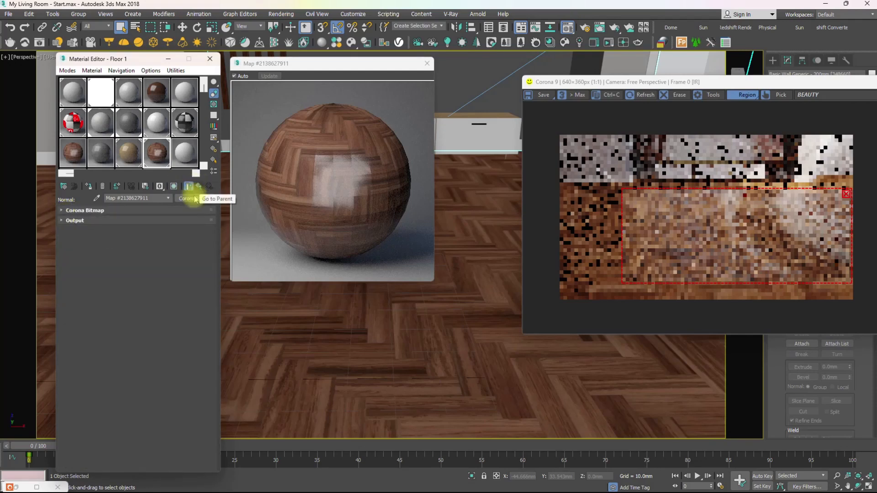
pyautogui.click(198, 187)
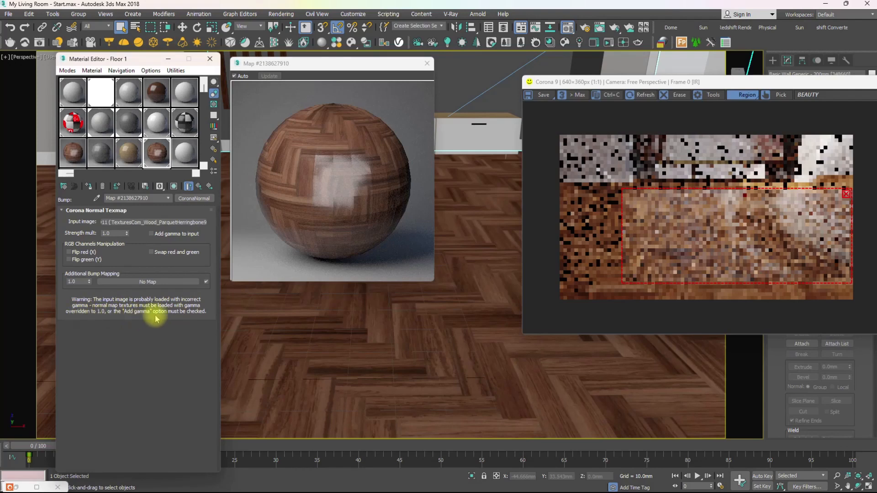
pyautogui.click(151, 233)
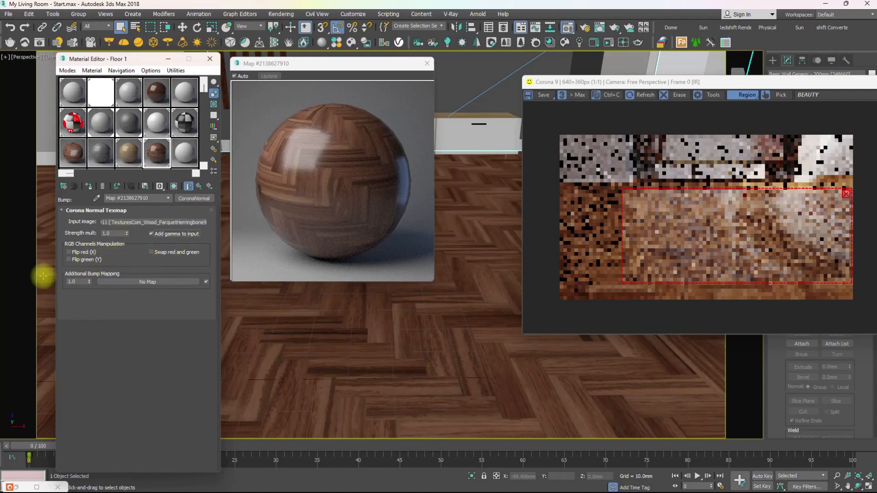
# - Bring the whole frame buffer into view and restart interactive rendering of the floor region, stopping any production render
pyautogui.moveTo(656, 82); pyautogui.dragTo(572, 63)
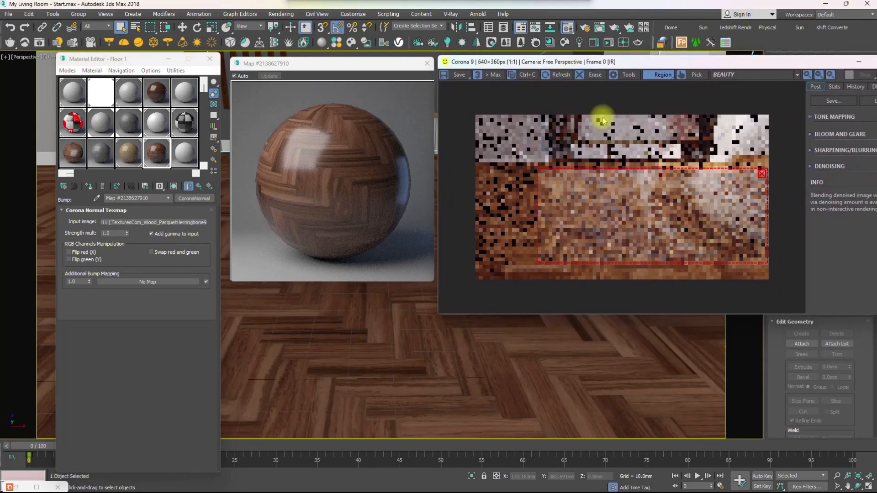
pyautogui.moveTo(842, 66); pyautogui.dragTo(768, 59)
pyautogui.click(806, 69)
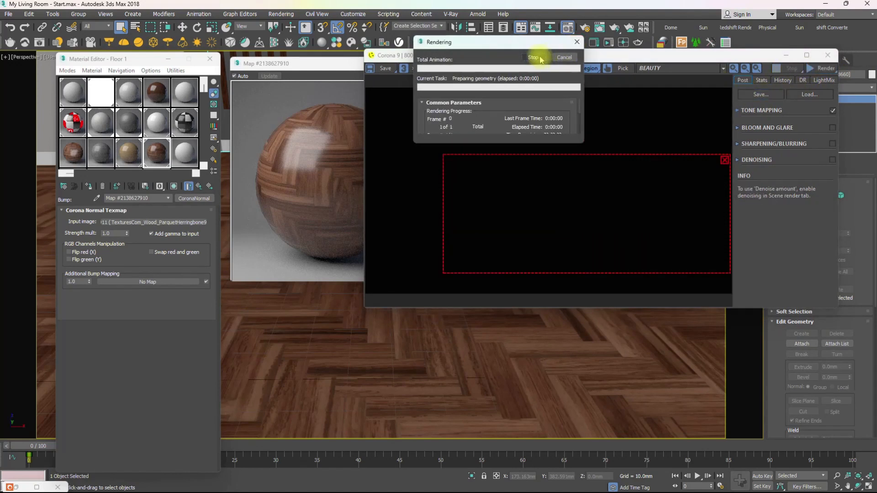
pyautogui.click(533, 57)
pyautogui.click(822, 69)
pyautogui.click(820, 81)
pyautogui.moveTo(626, 58)
pyautogui.mouseDown()
pyautogui.moveTo(657, 52)
pyautogui.moveTo(629, 59)
pyautogui.mouseUp()
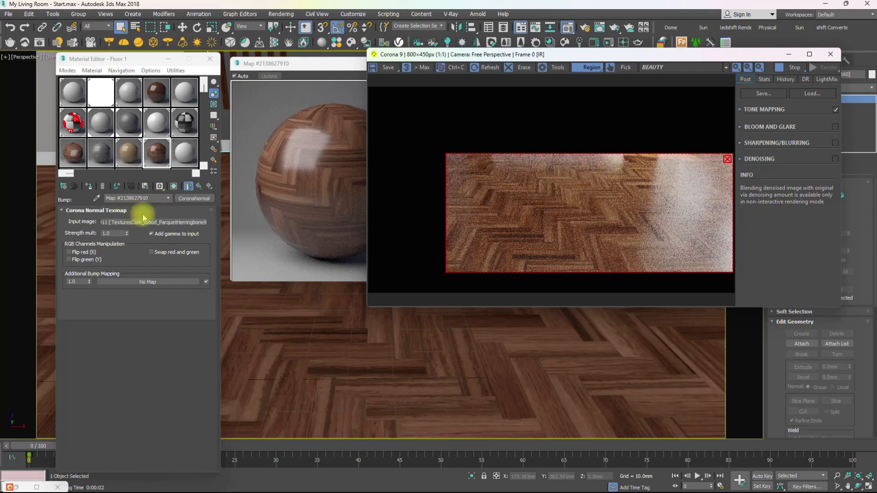
# - Test normal map strength multipliers of 5 and 10 in the rendering, and settle on 2.5
pyautogui.click(114, 233)
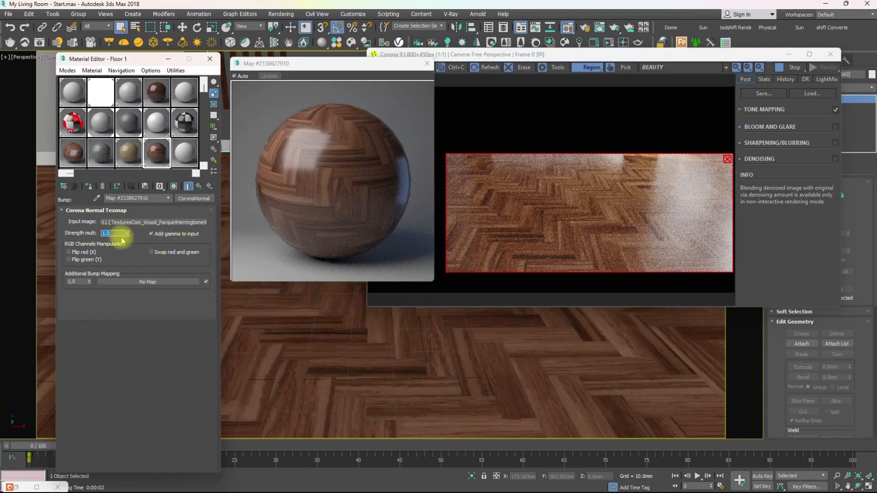
pyautogui.press('Return')
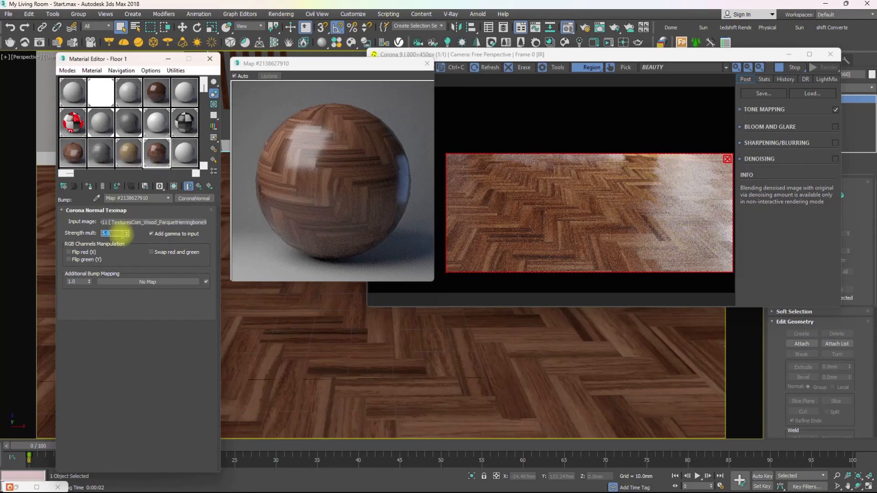
pyautogui.write('10')
pyautogui.press('Return')
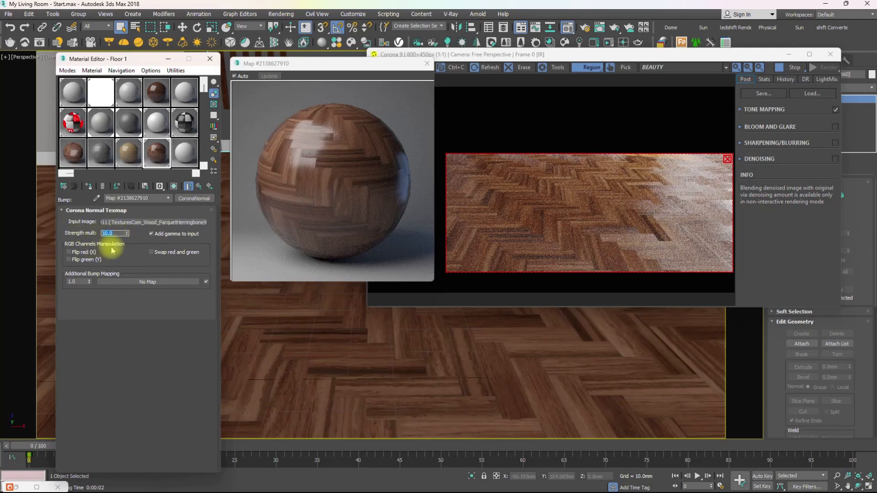
pyautogui.write('2.5')
pyautogui.press('Return')
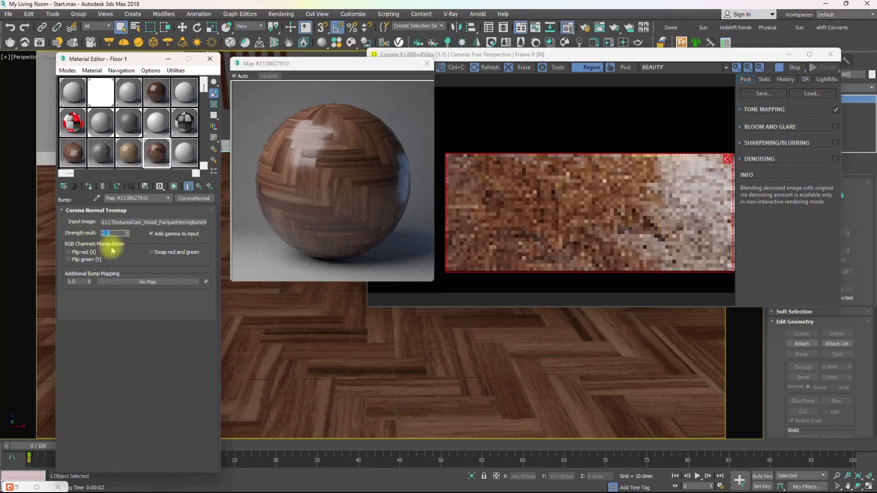
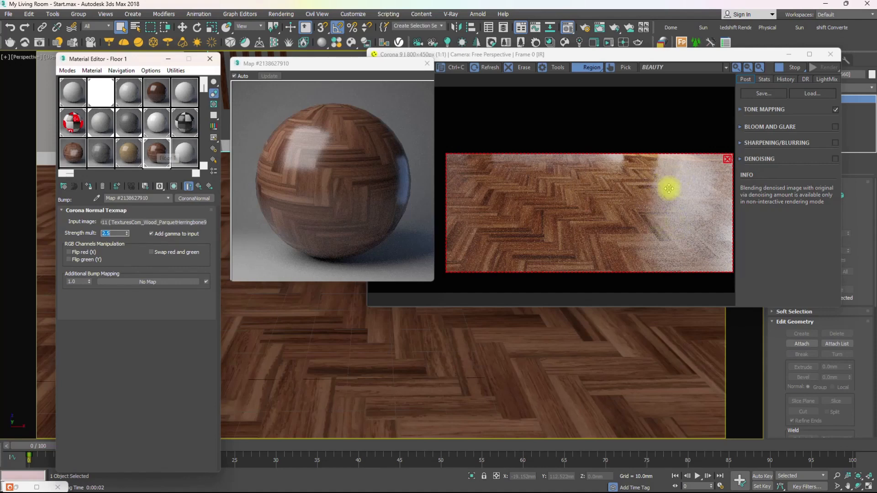
# - Reopen Floor 1's reflection glossiness map and lower both points of its output color curve, with the end point at 0.295
pyautogui.click(199, 185)
pyautogui.click(199, 186)
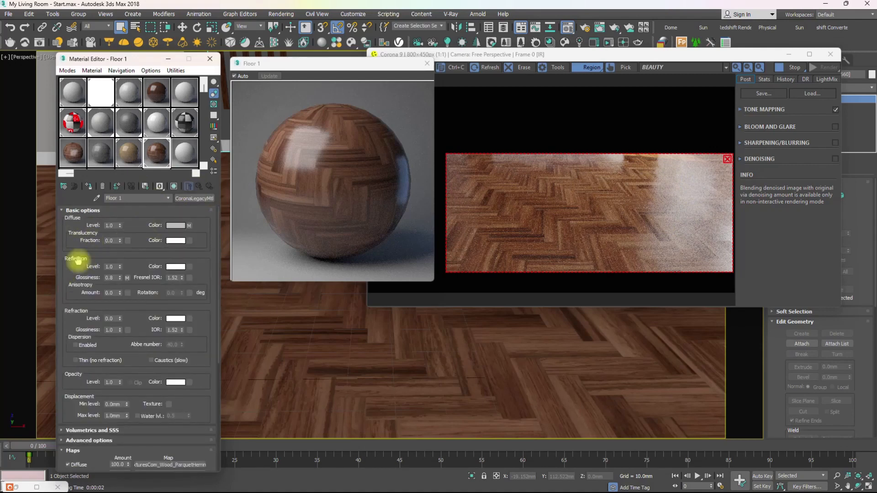
pyautogui.click(127, 278)
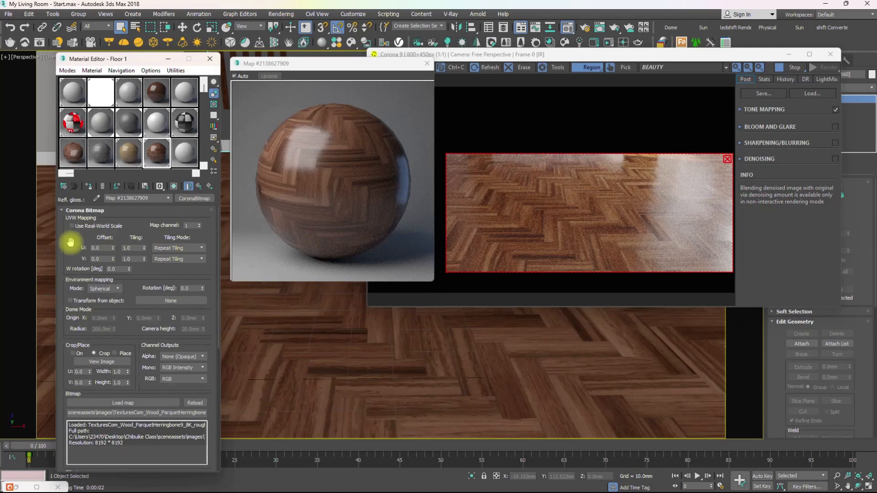
pyautogui.click(64, 210)
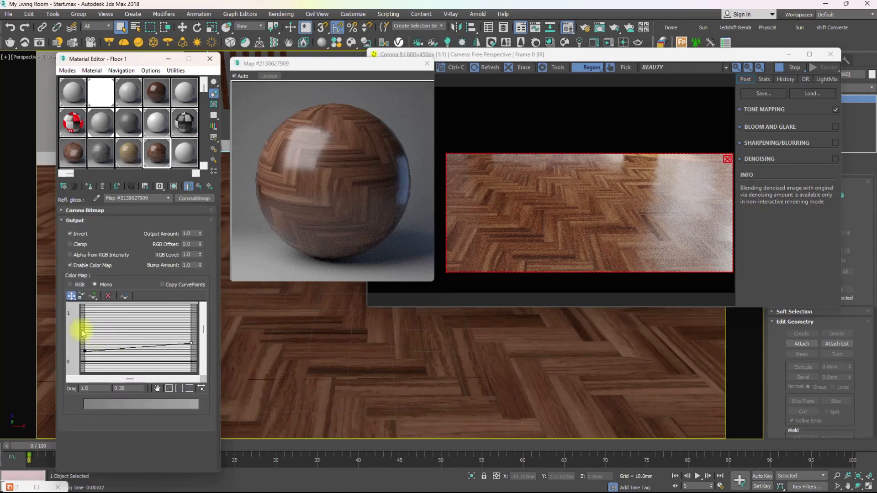
pyautogui.moveTo(198, 352); pyautogui.dragTo(198, 352)
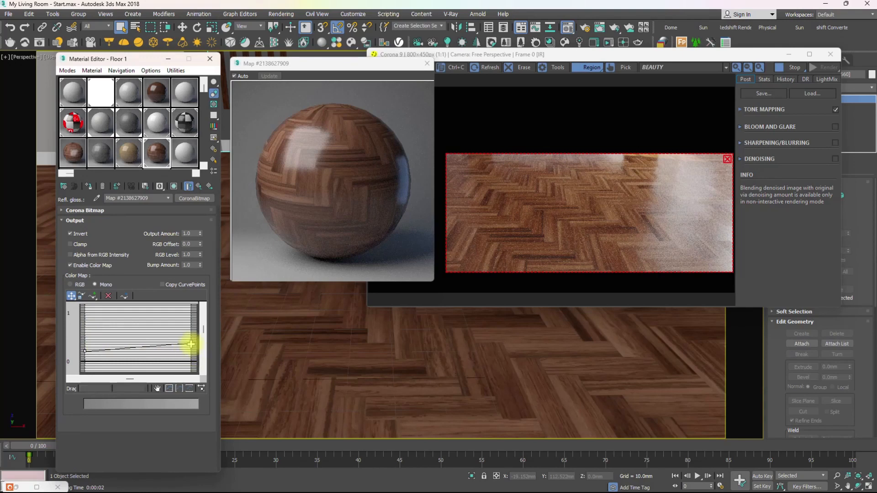
pyautogui.moveTo(191, 345); pyautogui.dragTo(193, 349)
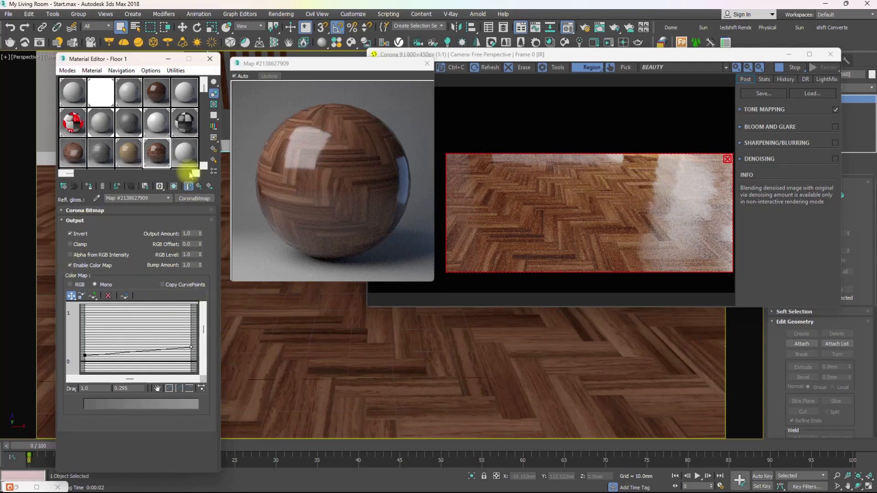
# - Return to the Floor 1 material's map list and open the CoronaNormal map in the bump slot
pyautogui.click(199, 231)
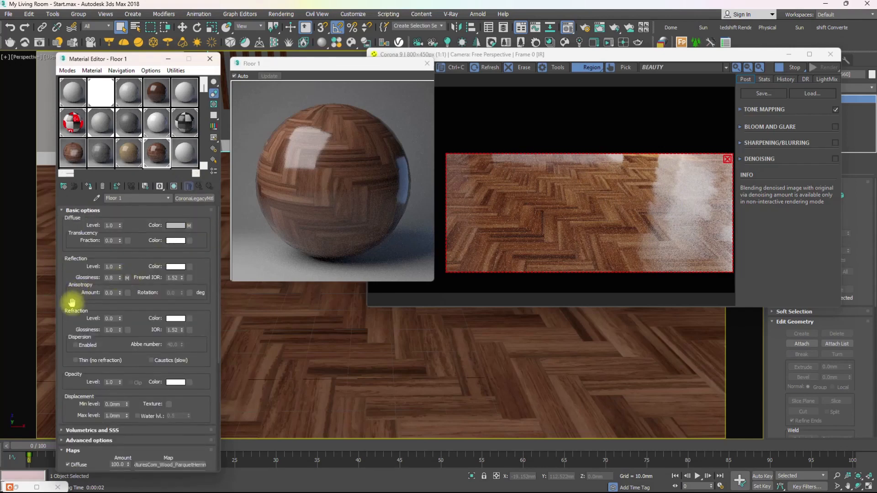
pyautogui.moveTo(72, 270); pyautogui.dragTo(89, 152)
pyautogui.scroll(-2, 68, 274)
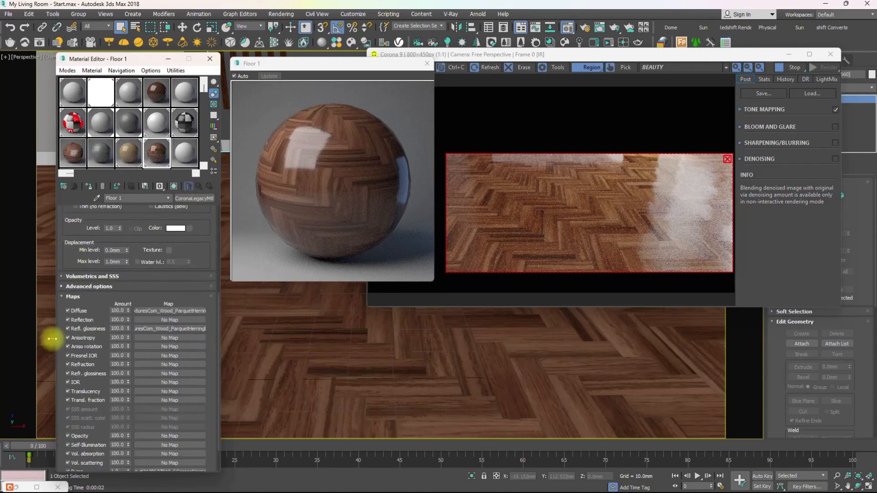
pyautogui.moveTo(62, 333); pyautogui.dragTo(84, 167)
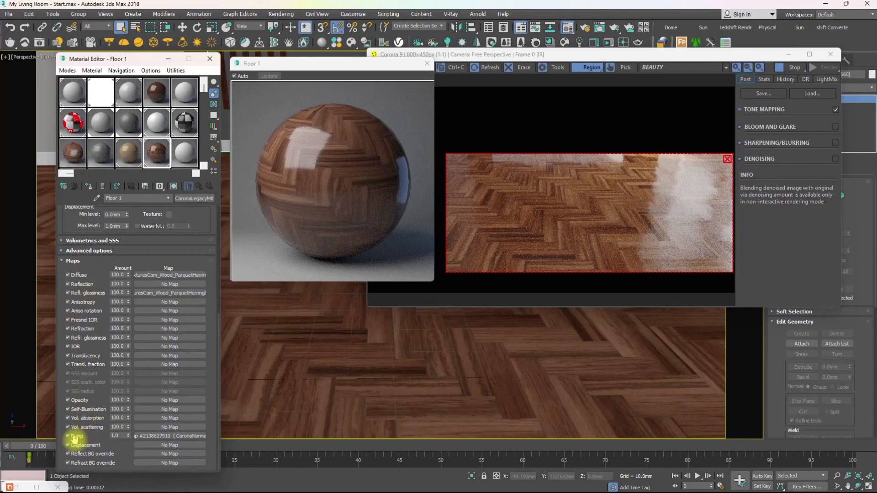
pyautogui.click(167, 437)
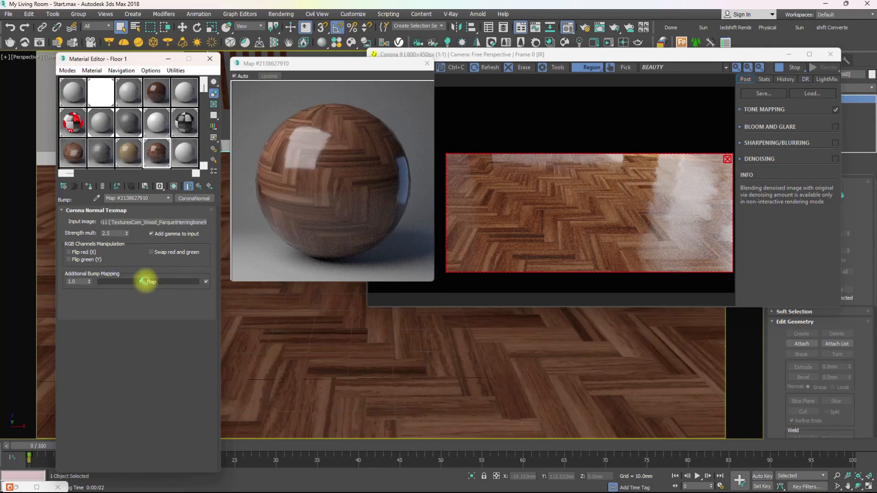
# - Add a CoronaBitmap with the image 5d63db4246458.png as the additional bump map of the floor's CoronaNormal map
pyautogui.click(145, 282)
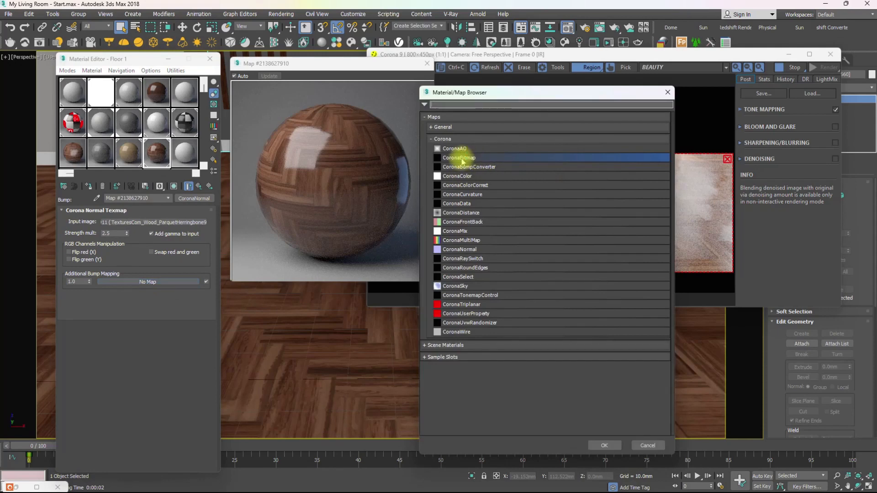
pyautogui.doubleClick(463, 161)
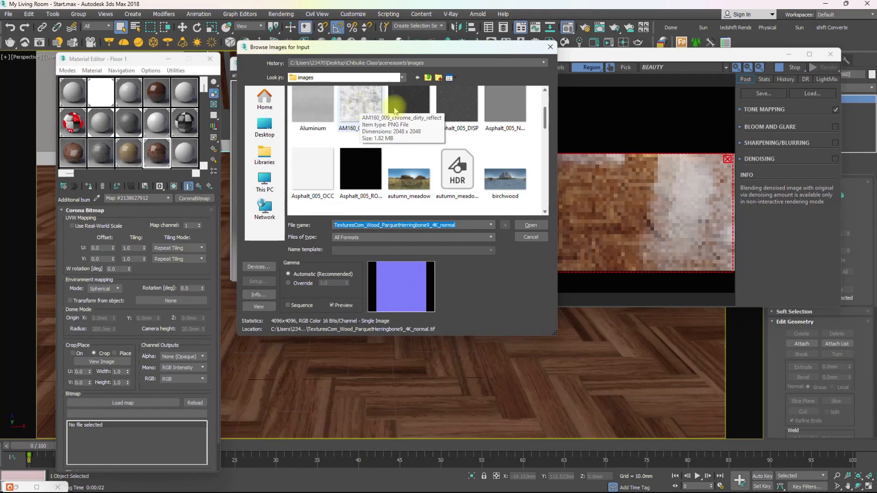
pyautogui.scroll(1, 544, 118)
pyautogui.moveTo(544, 118); pyautogui.dragTo(543, 90)
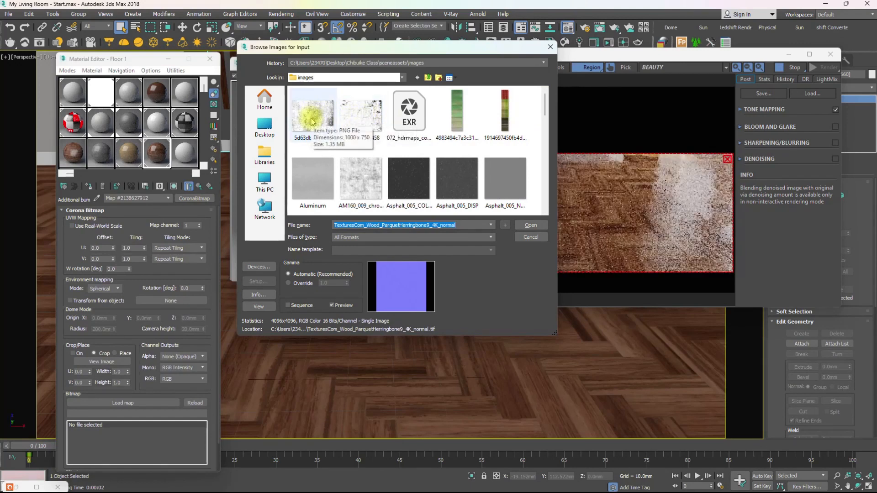
pyautogui.click(362, 118)
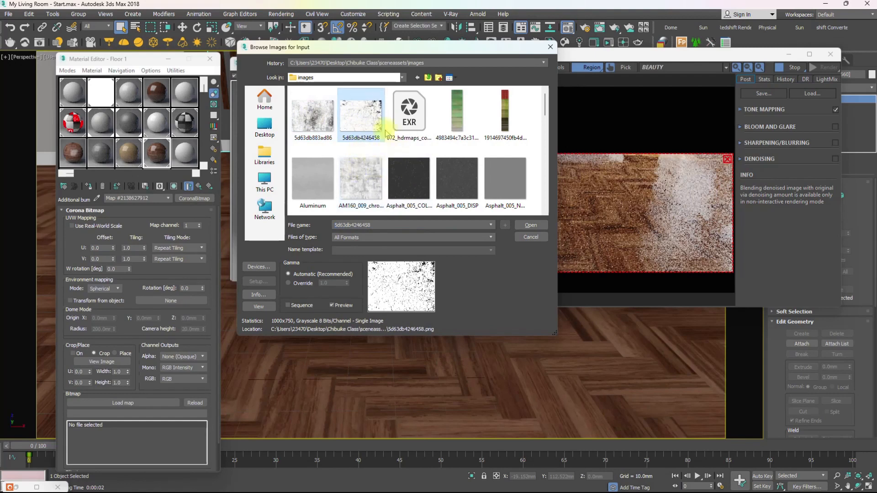
pyautogui.click(520, 226)
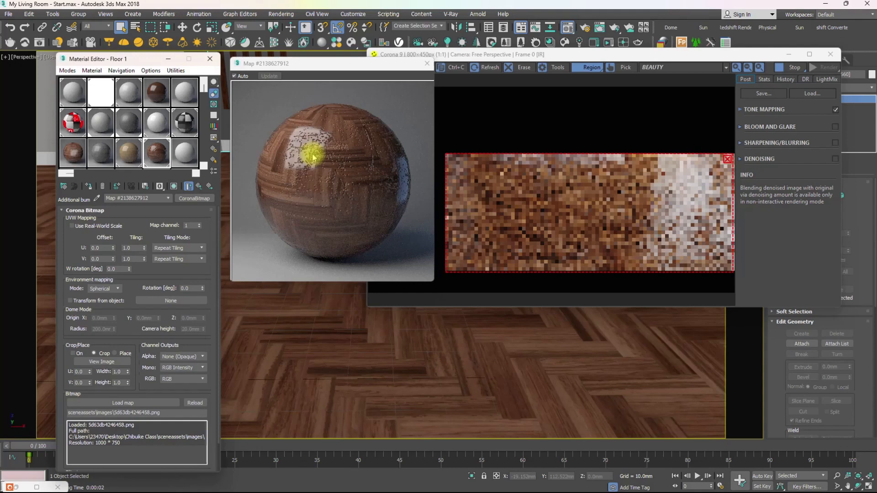
# - Stop the interactive rendering and enlarge the material preview window to inspect the added bump on the sphere
pyautogui.click(790, 69)
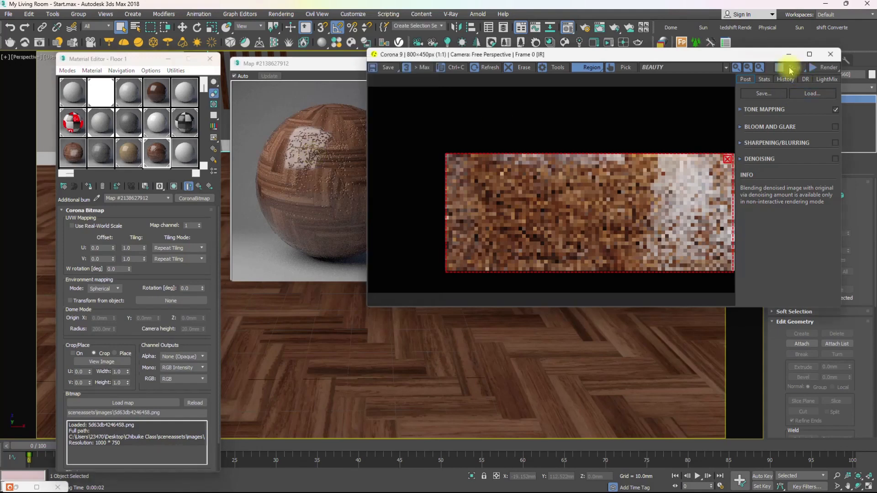
pyautogui.click(316, 67)
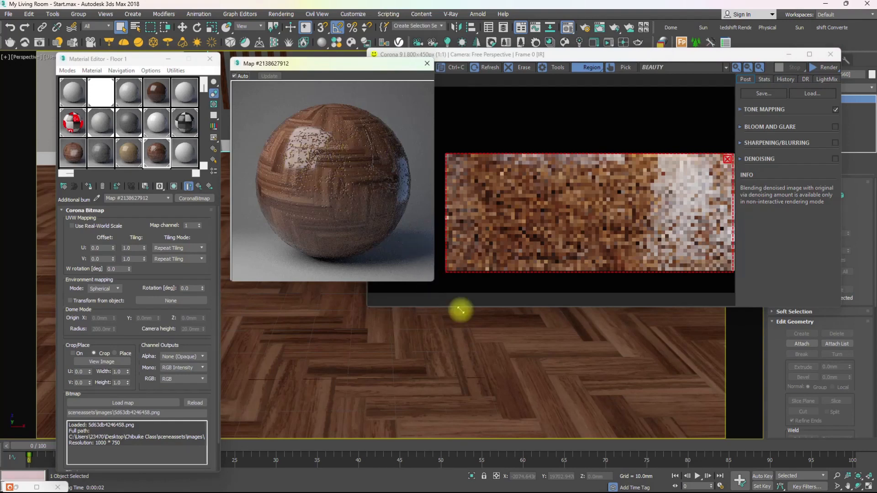
pyautogui.moveTo(510, 355); pyautogui.dragTo(511, 358)
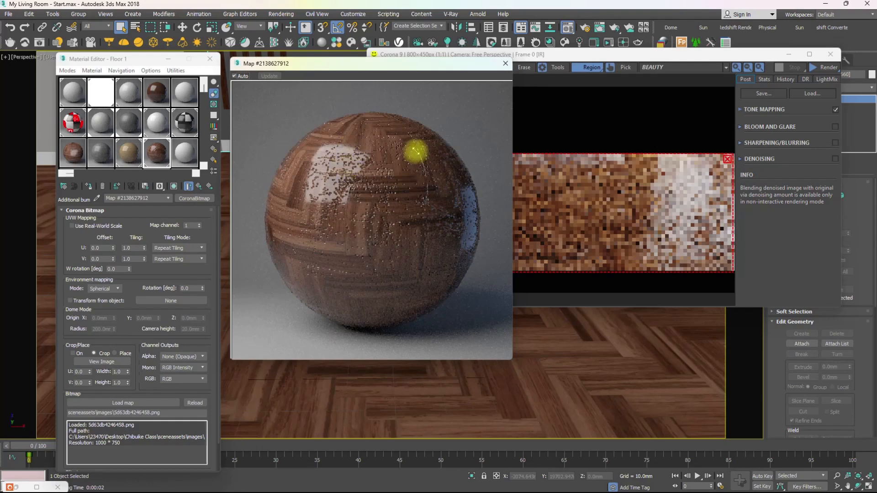
pyautogui.rightClick(366, 196)
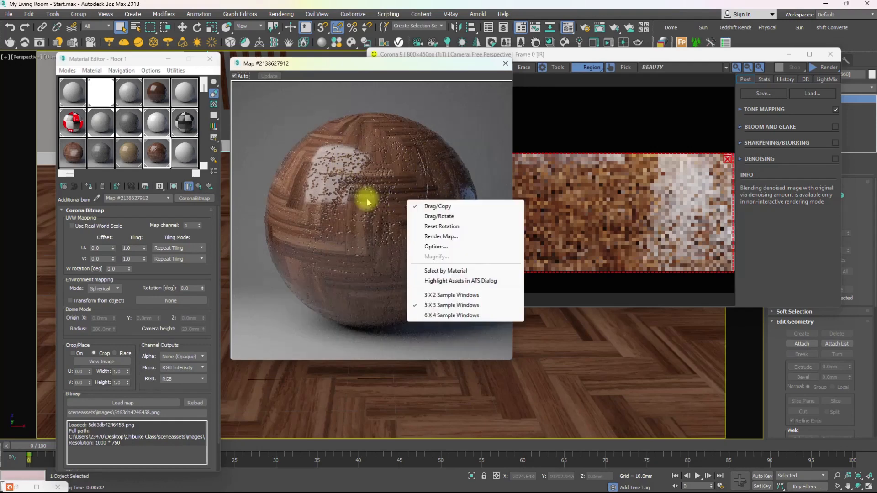
pyautogui.click(344, 167)
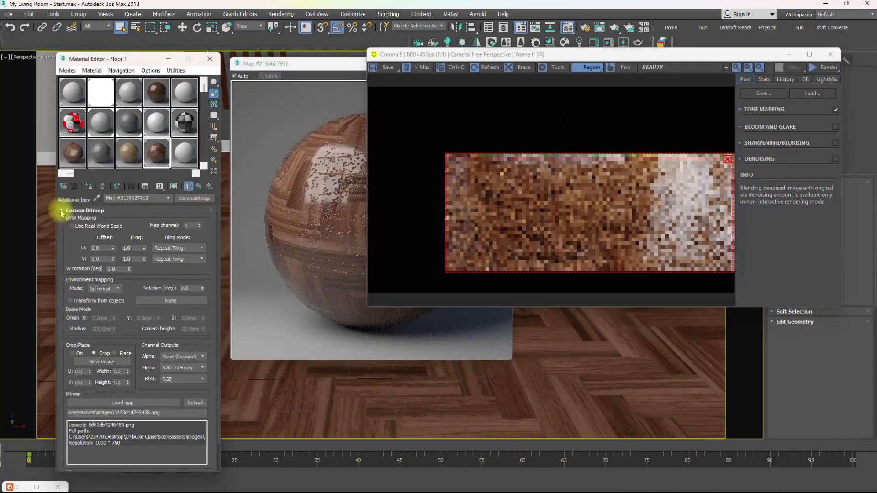
# - Expand the additional bump bitmap's output settings and try an output amount of 0.3, checking the preview sphere
pyautogui.click(62, 211)
pyautogui.click(61, 211)
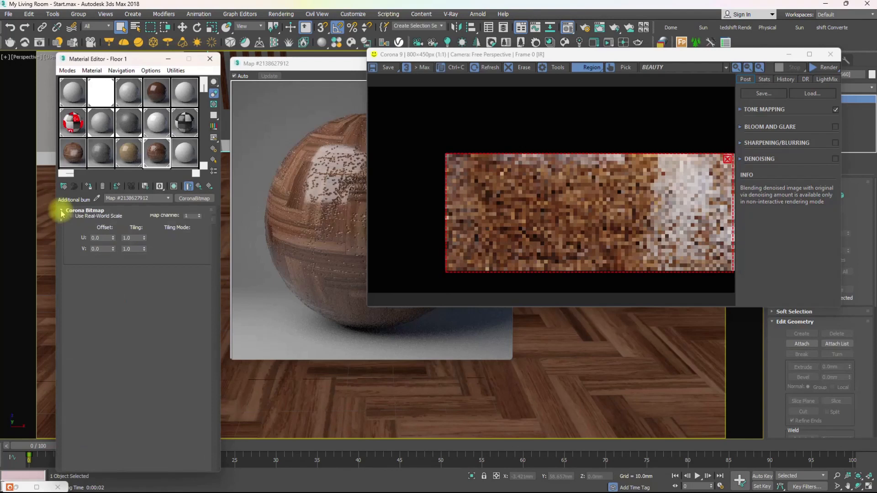
pyautogui.scroll(1, 62, 216)
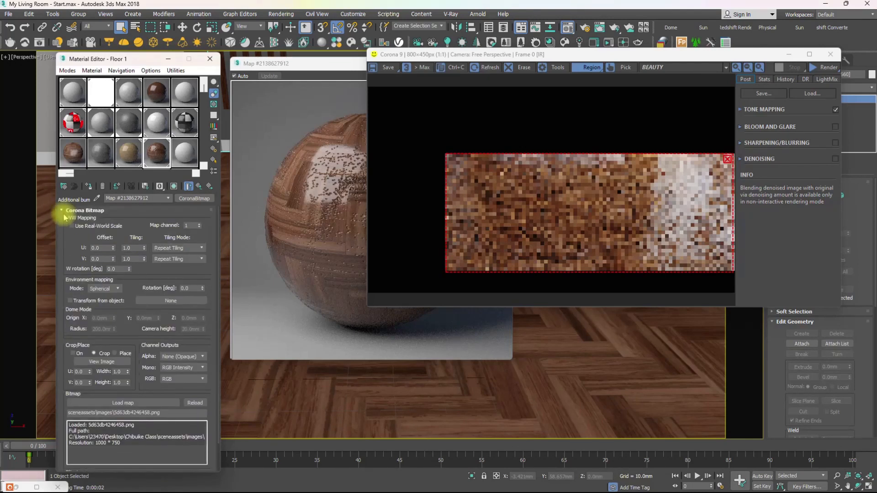
pyautogui.click(63, 212)
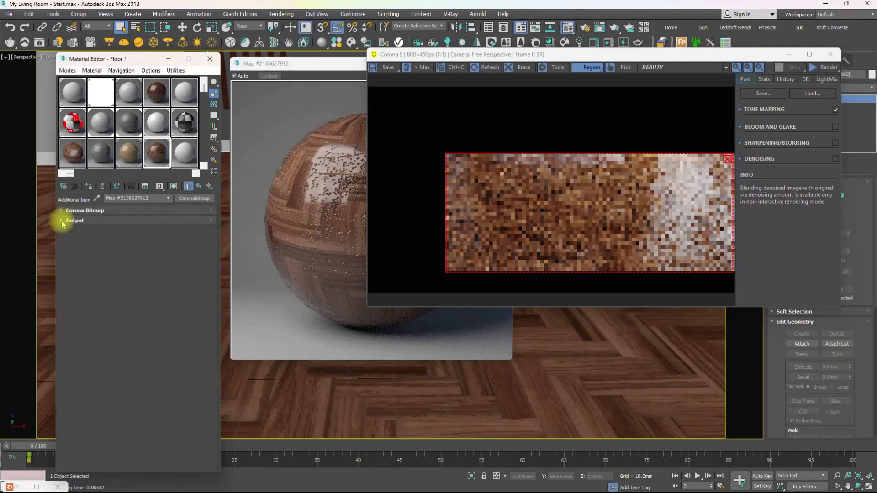
pyautogui.click(62, 221)
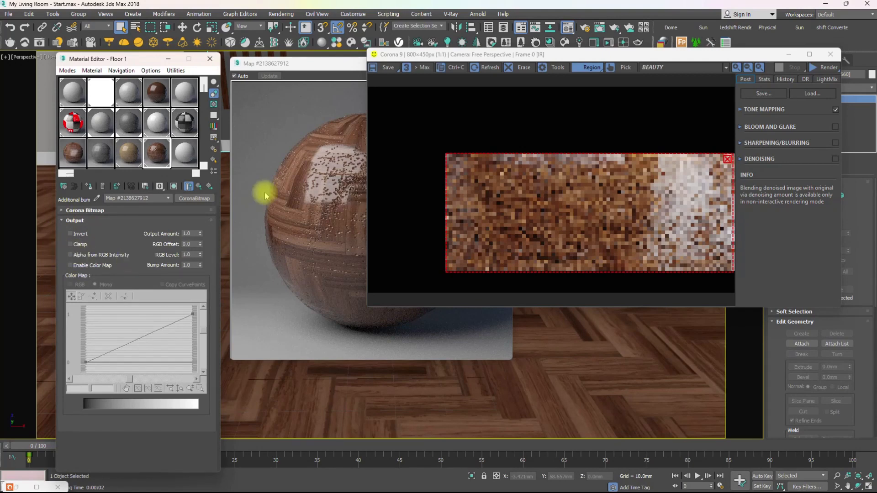
pyautogui.click(319, 66)
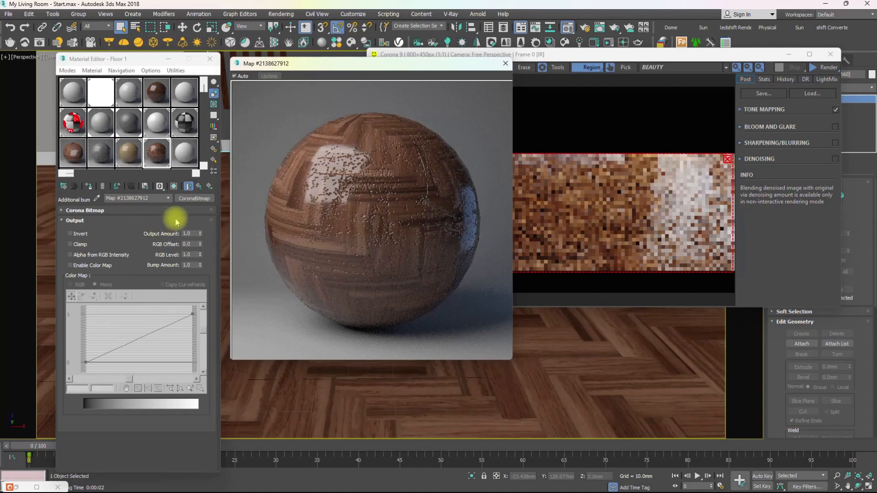
pyautogui.click(185, 233)
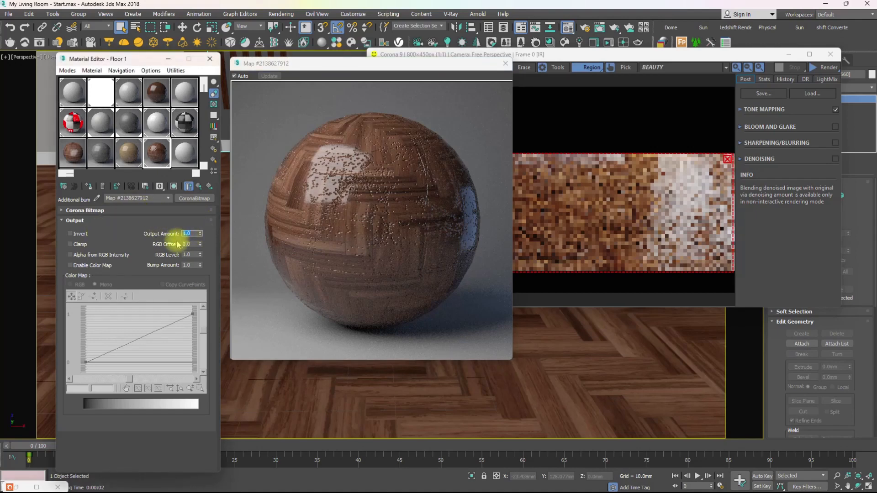
pyautogui.write('0.3')
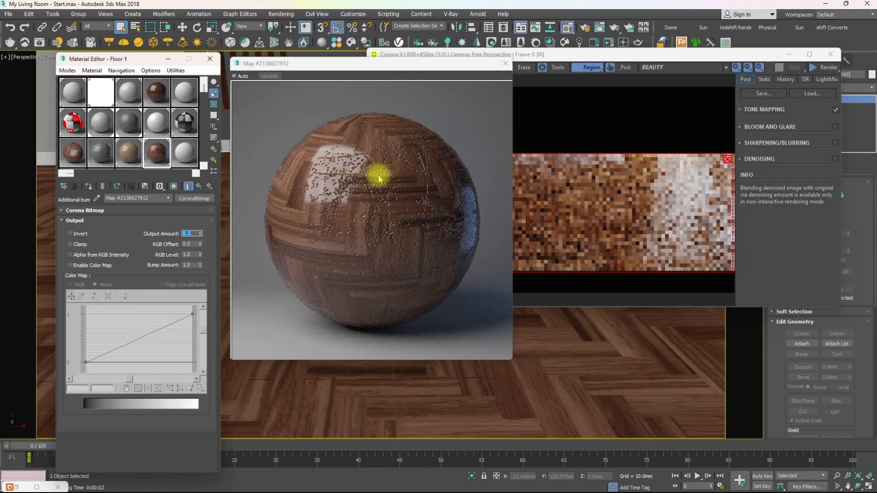
pyautogui.click(360, 193)
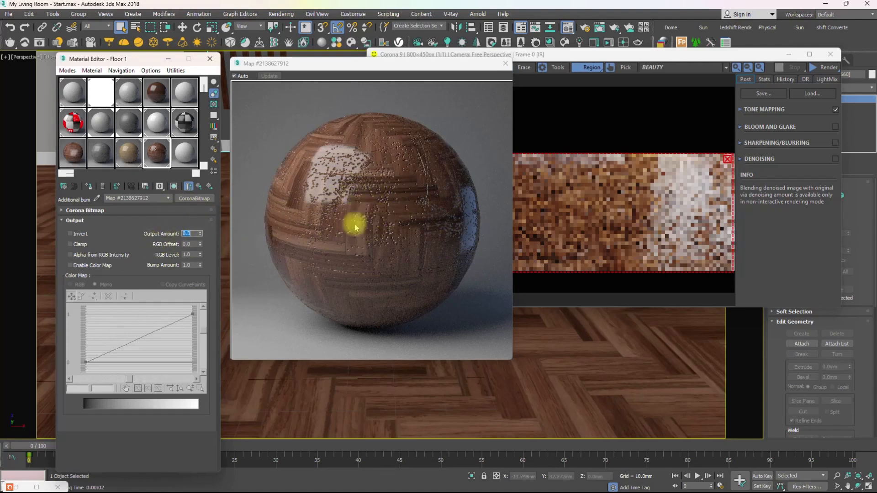
# - Try a bump amount of 0.3 in the additional bump bitmap's output settings
pyautogui.doubleClick(180, 266)
pyautogui.write('0.3')
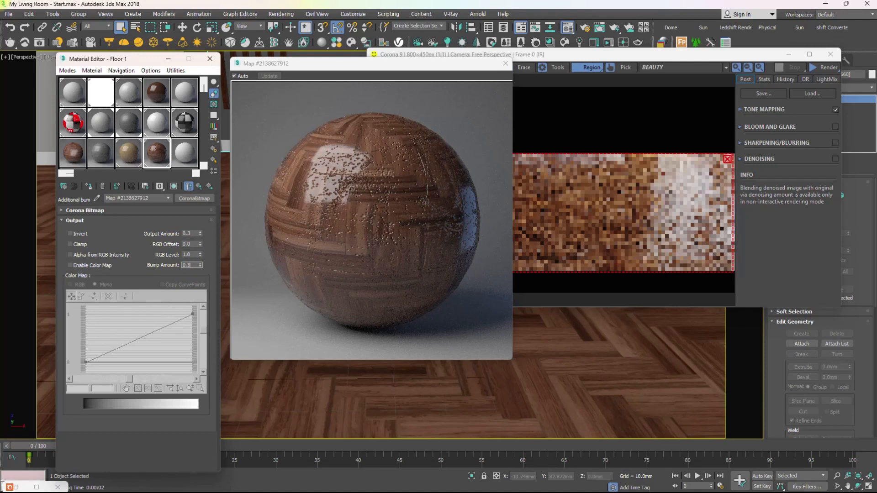
pyautogui.press('Return')
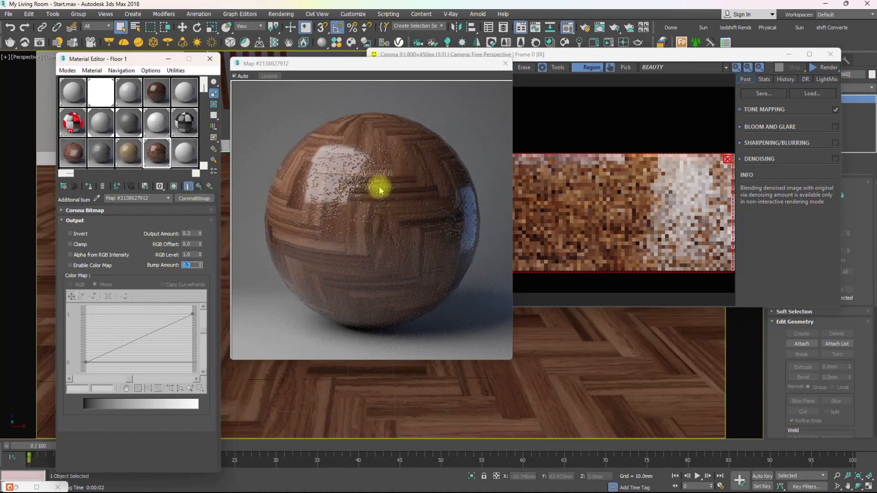
# - Restore both the output amount and the bump amount of the additional bump bitmap to 1.0
pyautogui.moveTo(195, 233); pyautogui.dragTo(177, 236)
pyautogui.write('1')
pyautogui.press('Return')
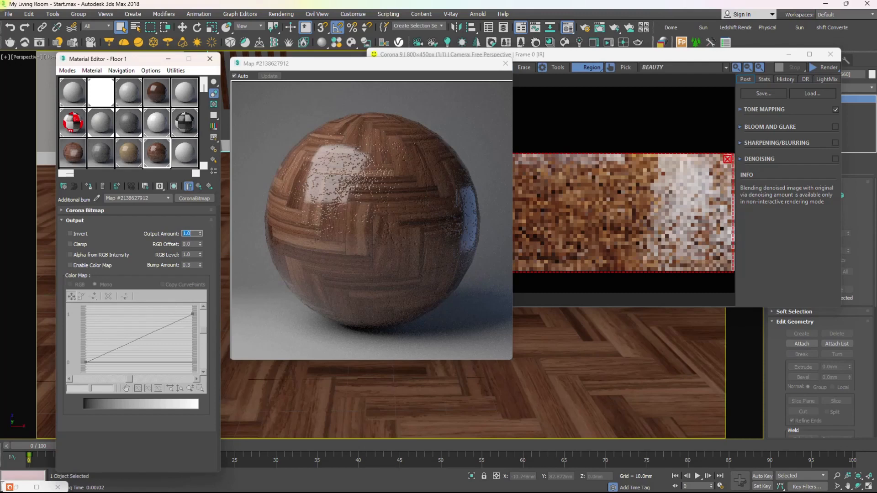
pyautogui.click(183, 266)
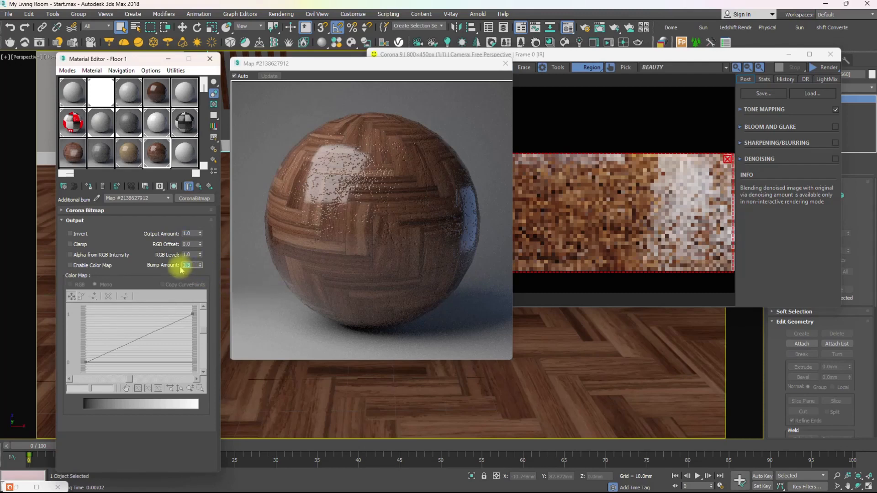
pyautogui.write('1')
pyautogui.press('Return')
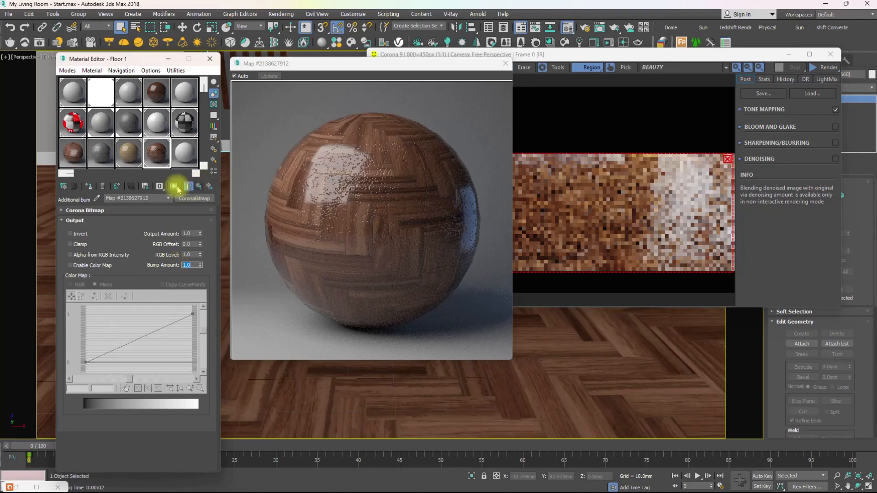
# - Return to the CoronaNormal map, test an additional bump strength of 0.5, settle on 0.2, and close the enlarged preview
pyautogui.click(199, 186)
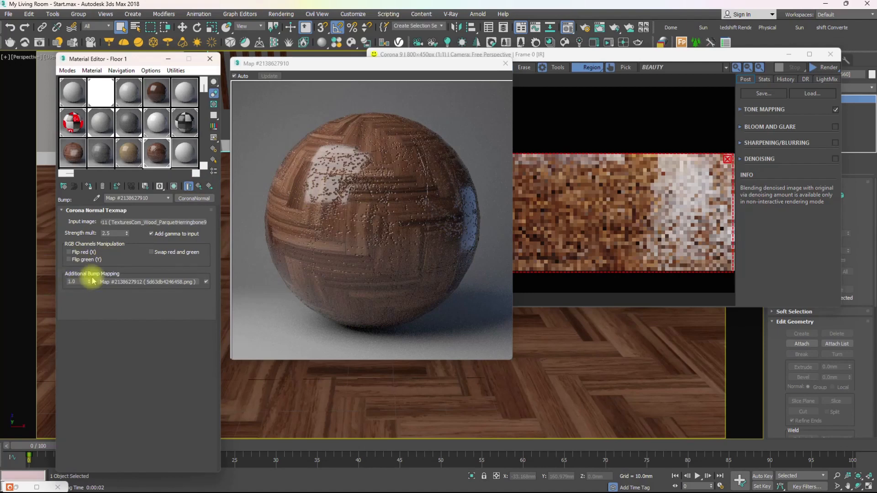
pyautogui.moveTo(78, 283); pyautogui.dragTo(67, 282)
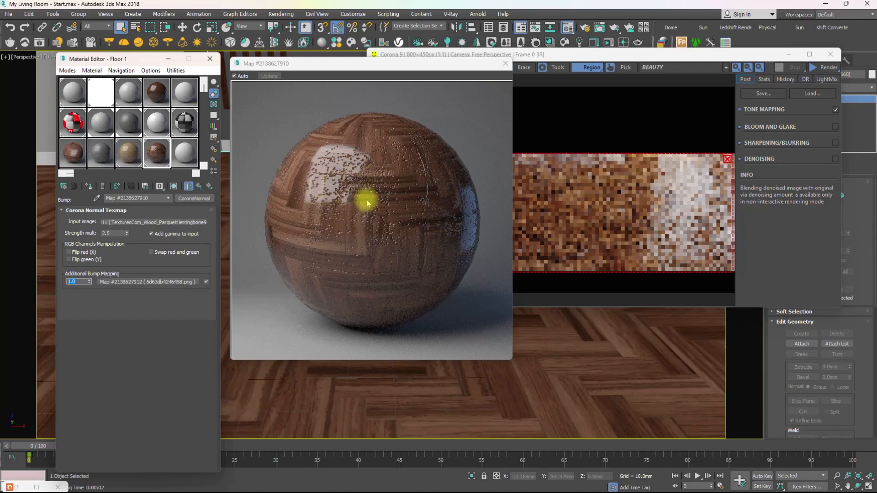
pyautogui.write('.5')
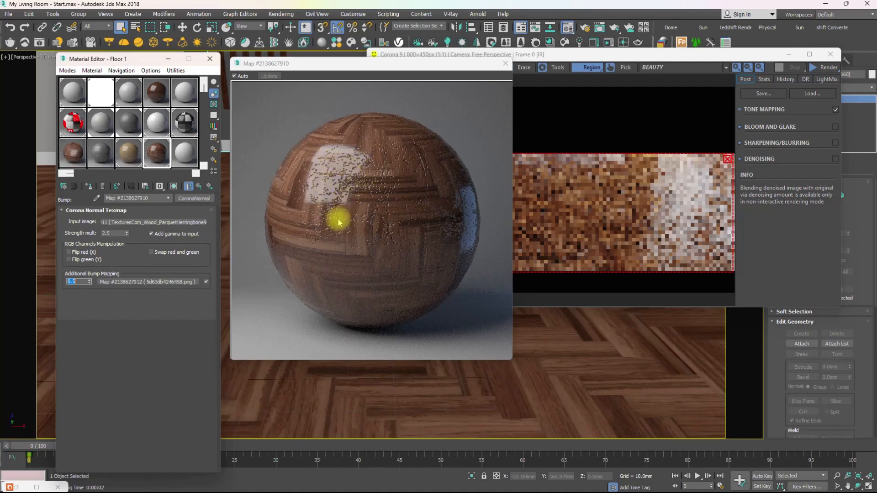
pyautogui.write('0.')
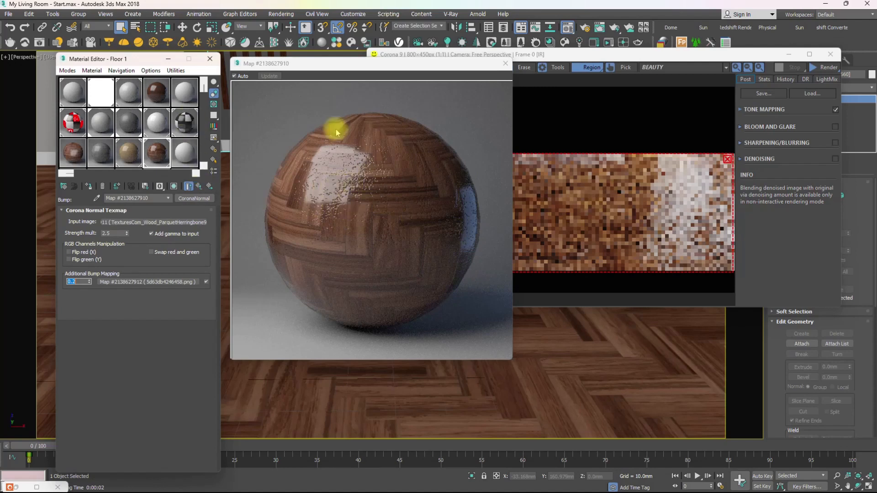
pyautogui.click(505, 66)
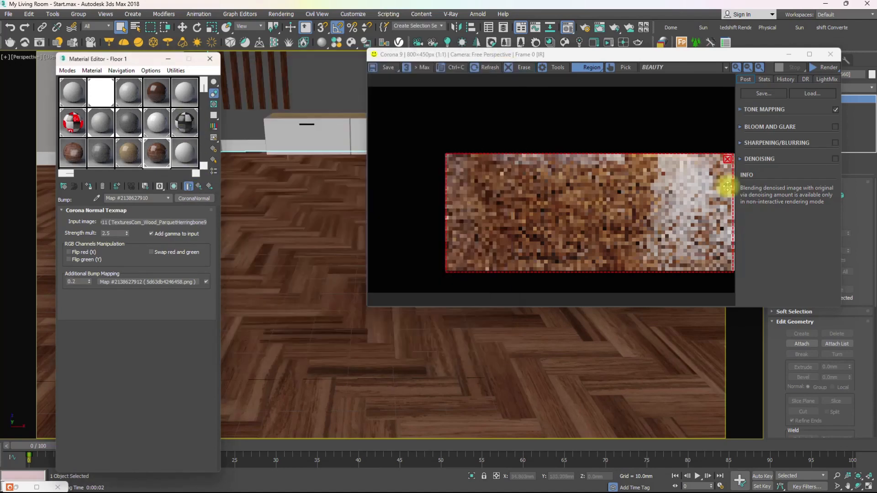
# - Clear the render region, switch the viewport to the Corona camera, and start interactive rendering of the whole room
pyautogui.click(727, 158)
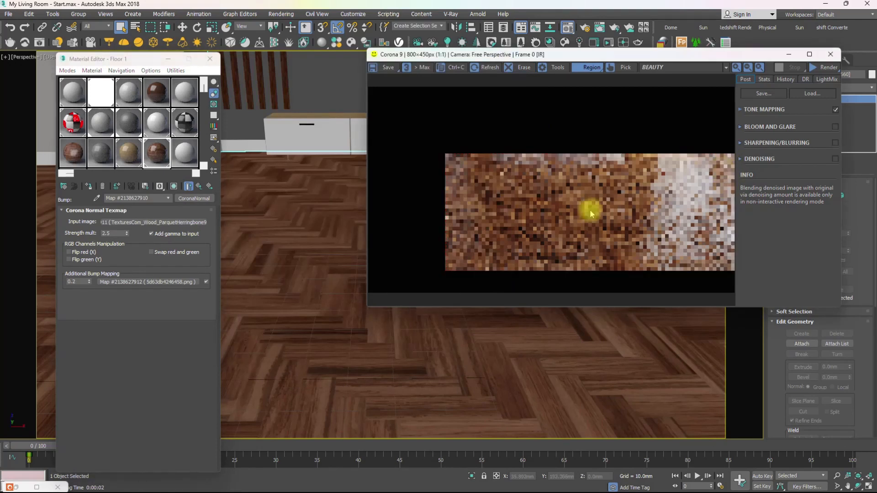
pyautogui.middleClick(312, 205)
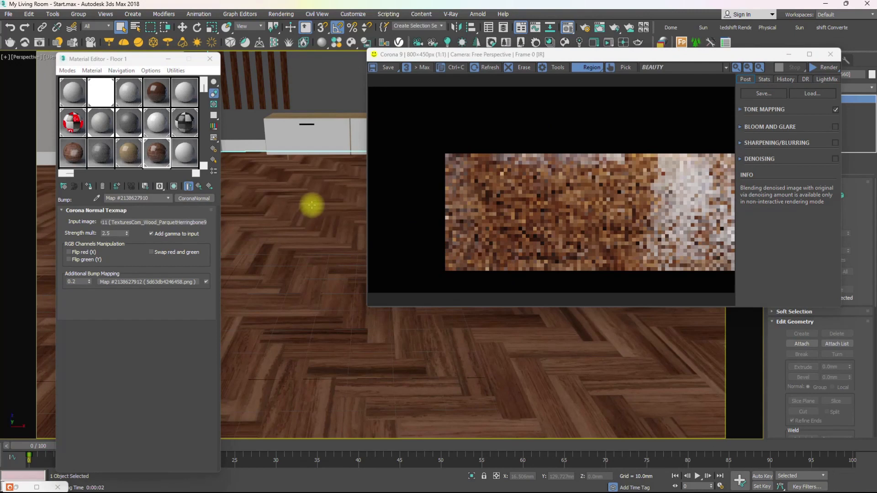
pyautogui.press('c')
pyautogui.moveTo(606, 55); pyautogui.dragTo(506, 44)
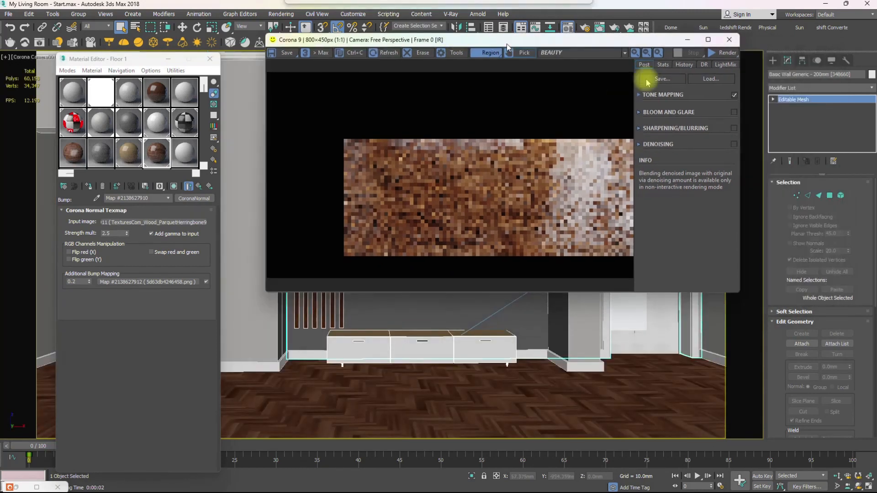
pyautogui.click(715, 54)
pyautogui.click(718, 64)
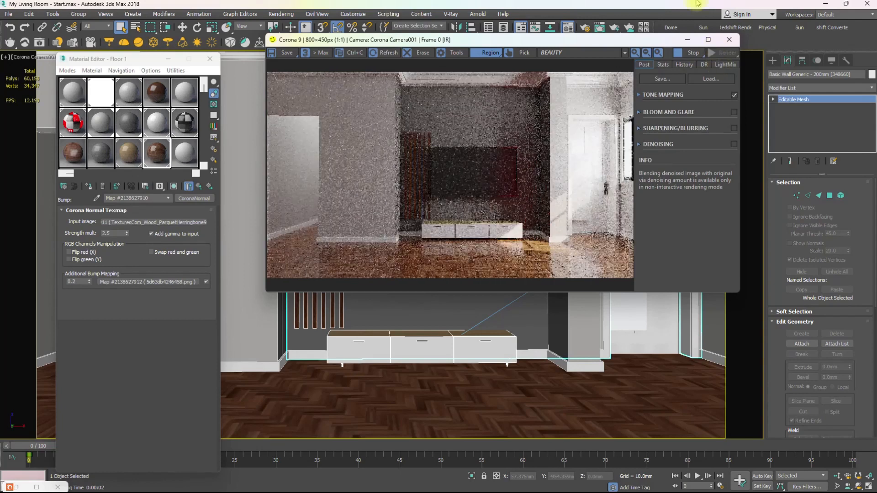
# - Stop the interactive rendering of the room and minimize the frame buffer to reveal the camera view
pyautogui.moveTo(541, 43); pyautogui.dragTo(570, 72)
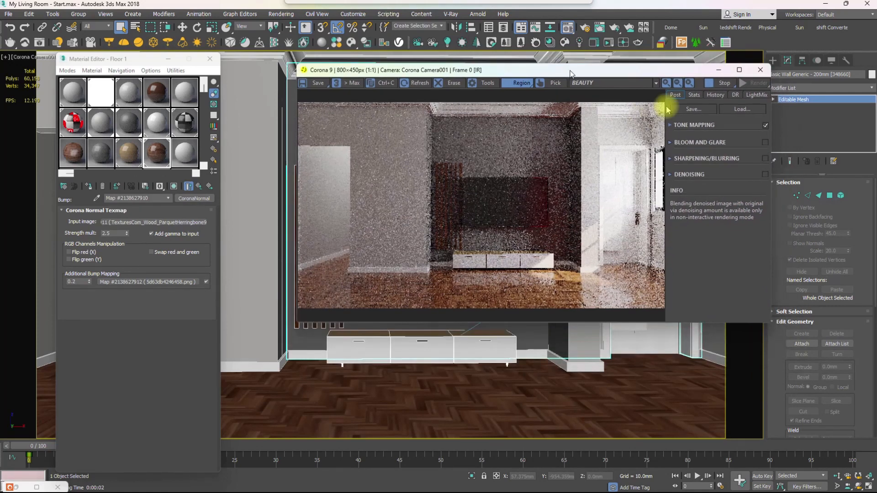
pyautogui.click(715, 85)
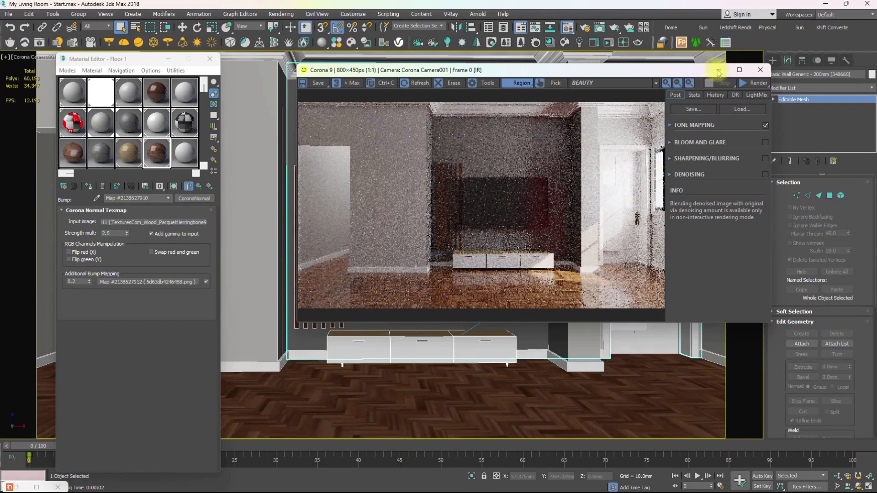
pyautogui.click(718, 72)
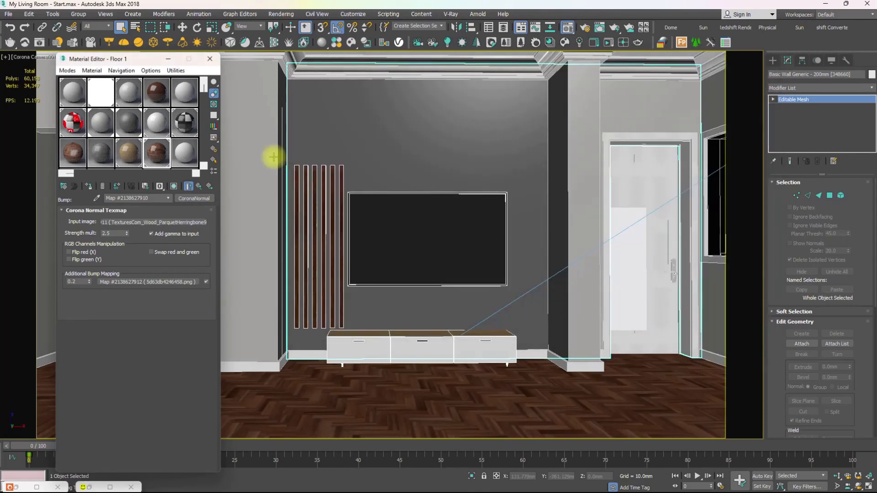
# - Minimize the Material Editor, switch to a perspective view, and select the white panel beside the door for moving
pyautogui.click(167, 59)
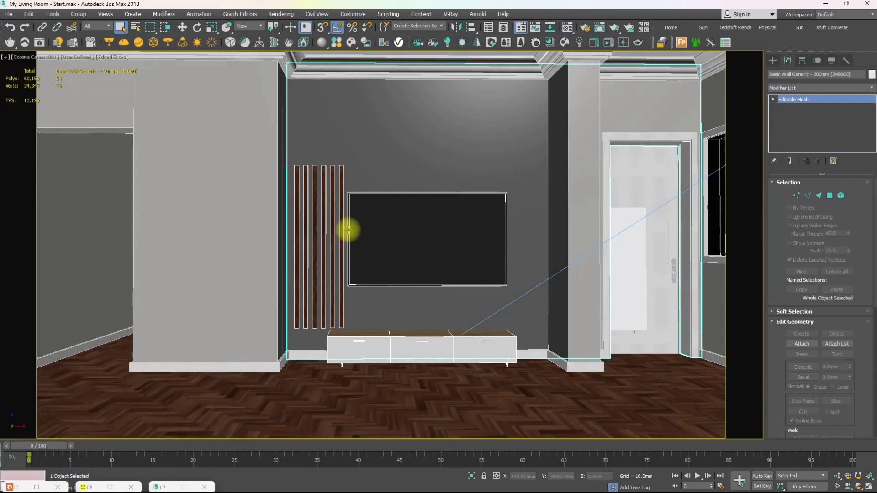
pyautogui.press('p')
pyautogui.moveTo(327, 241); pyautogui.dragTo(318, 318, button='middle')
pyautogui.press('u')
pyautogui.click(560, 196)
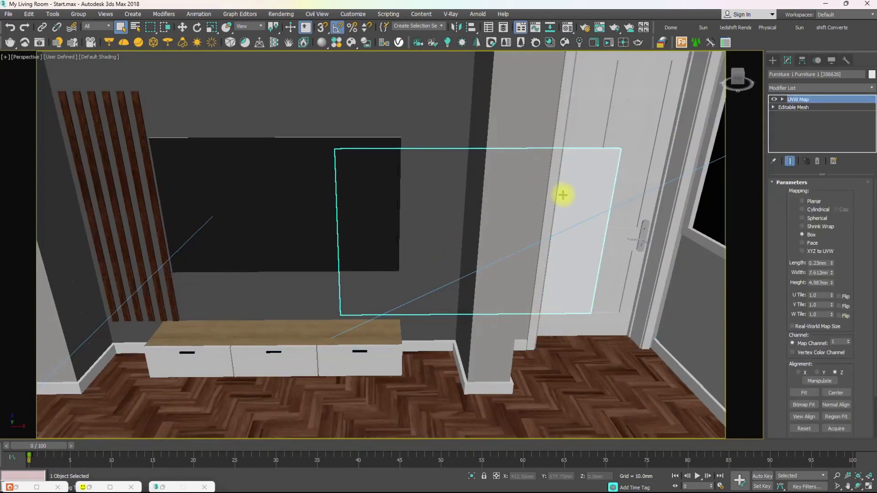
pyautogui.press('w')
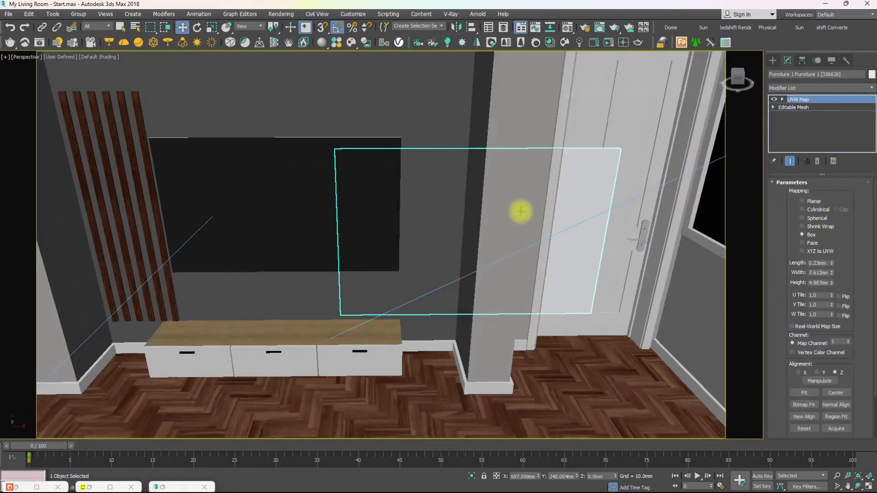
pyautogui.moveTo(479, 224); pyautogui.dragTo(434, 219, button='middle')
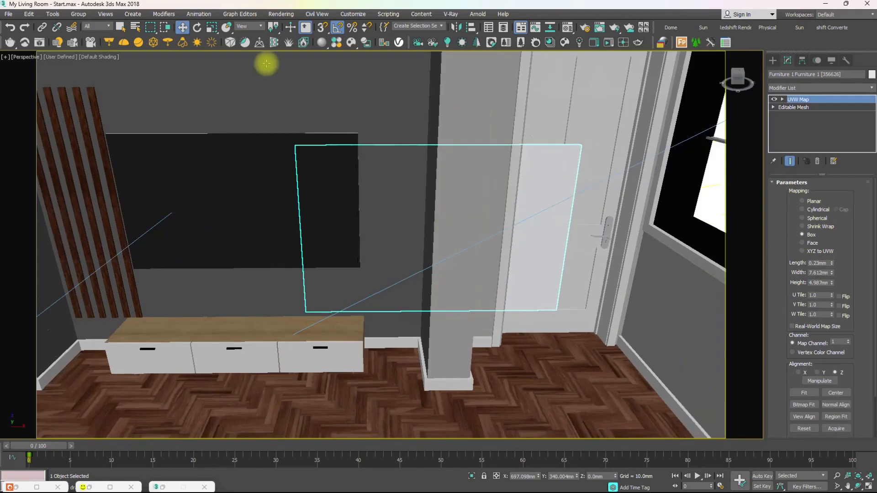
# - Inspect the white panel's corner near the door and review the active snap types in Grid and Snap Settings
pyautogui.click(441, 205)
pyautogui.keyDown('alt'); pyautogui.moveTo(455, 206); pyautogui.dragTo(493, 207, button='middle'); pyautogui.keyUp('alt')
pyautogui.keyDown('alt'); pyautogui.moveTo(375, 251); pyautogui.dragTo(605, 236, button='middle'); pyautogui.keyUp('alt')
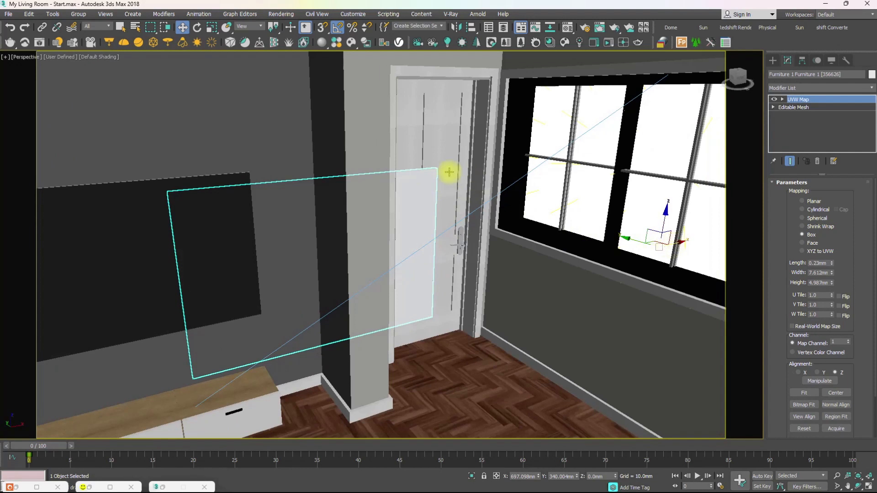
pyautogui.scroll(8, 434, 169)
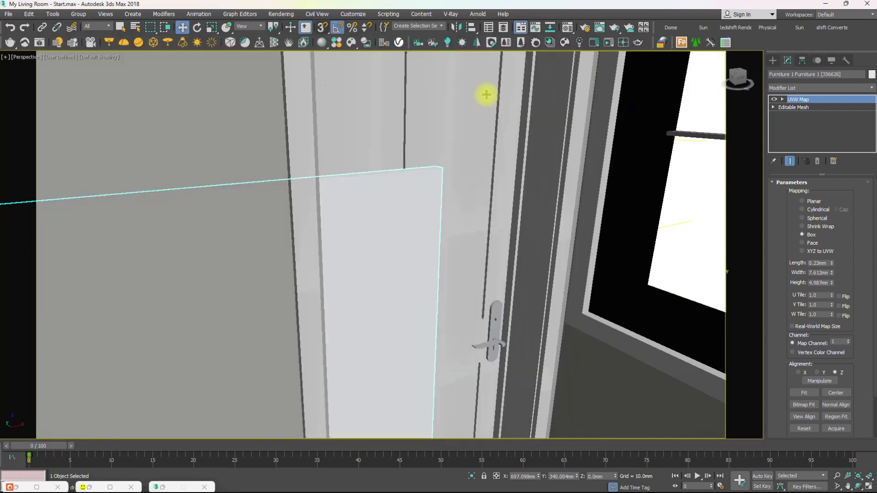
pyautogui.rightClick(323, 28)
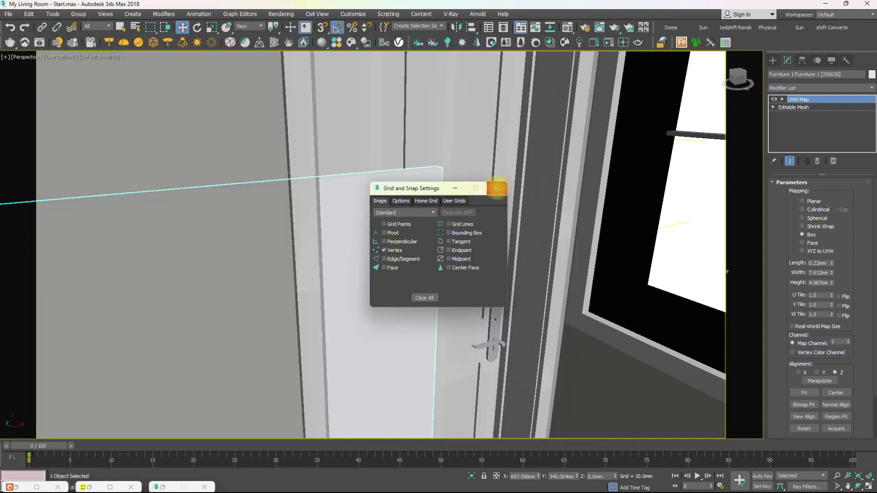
pyautogui.click(497, 187)
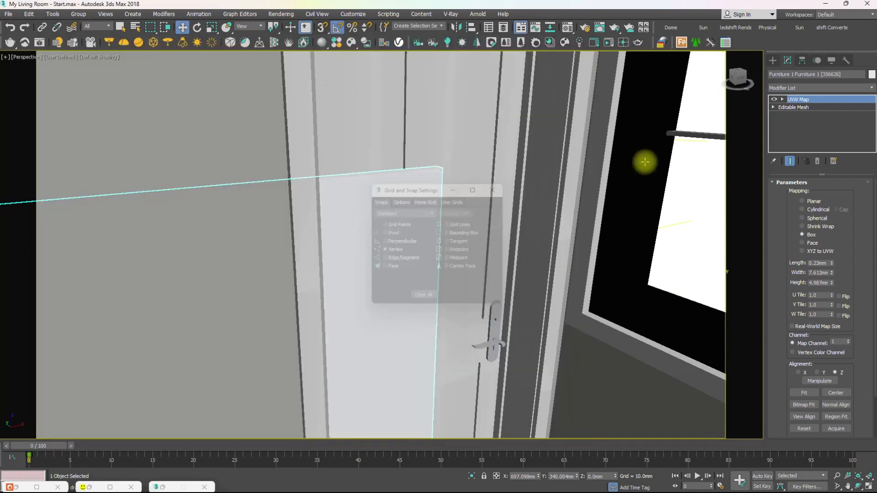
# - Turn on 3D vertex snapping, turn off angle snap, and move only the panel's pivot to its upper corner nearest the window
pyautogui.click(801, 62)
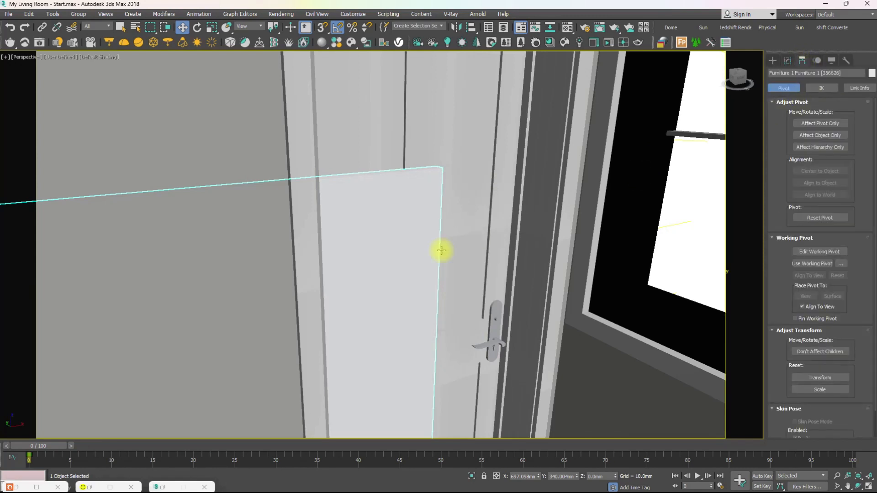
pyautogui.scroll(-8, 441, 250)
pyautogui.scroll(3, 452, 249)
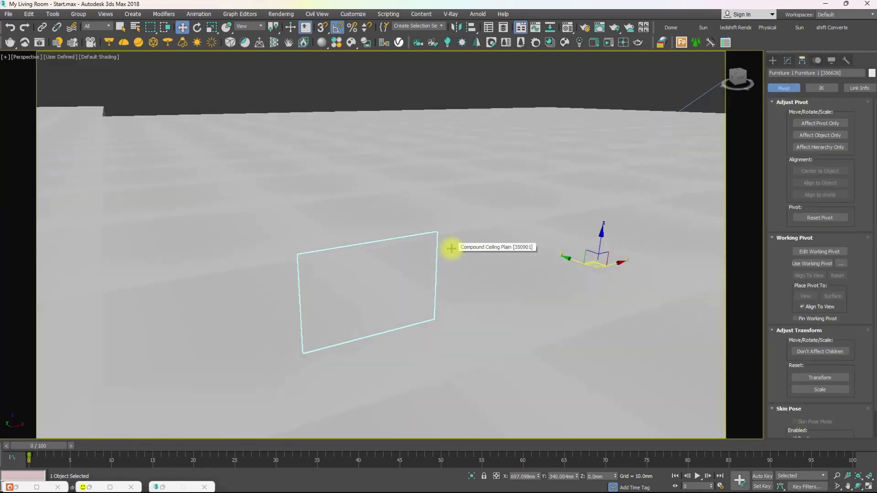
pyautogui.scroll(5, 454, 255)
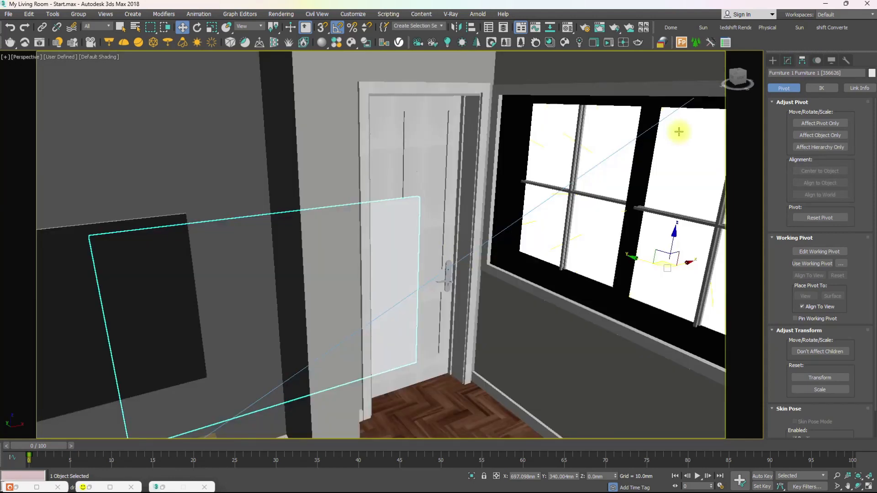
pyautogui.click(815, 124)
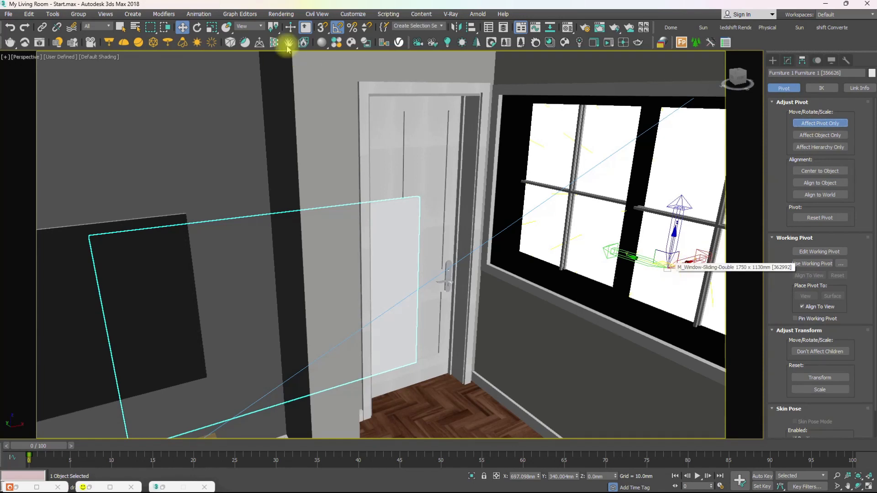
pyautogui.click(322, 28)
pyautogui.click(337, 27)
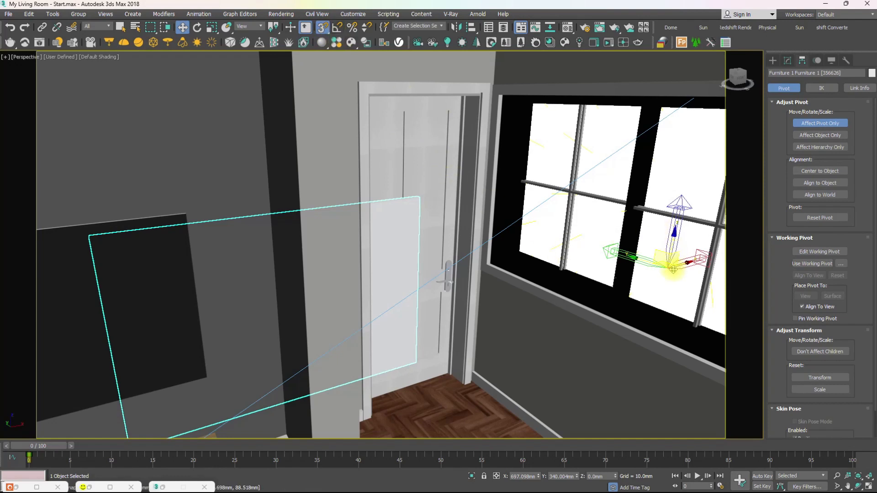
pyautogui.moveTo(667, 263); pyautogui.dragTo(423, 202)
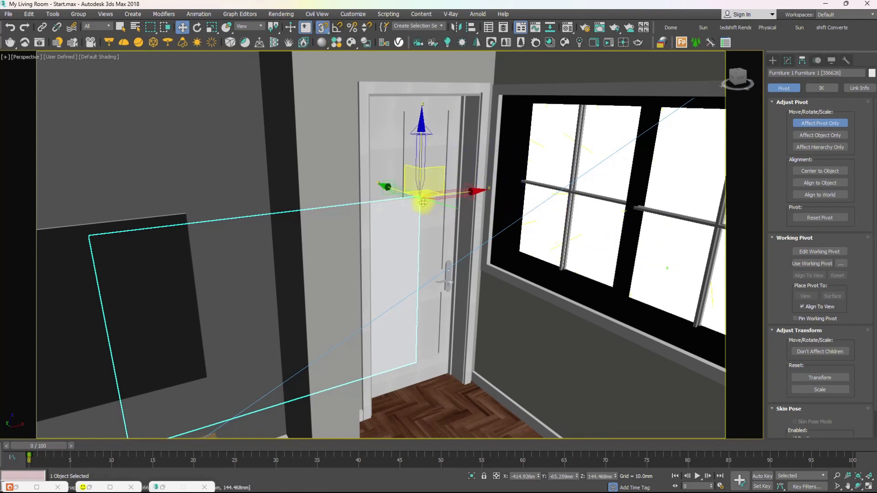
# - Check the relocated pivot at the panel's corner up close and finish the pivot adjustment
pyautogui.scroll(4, 388, 188)
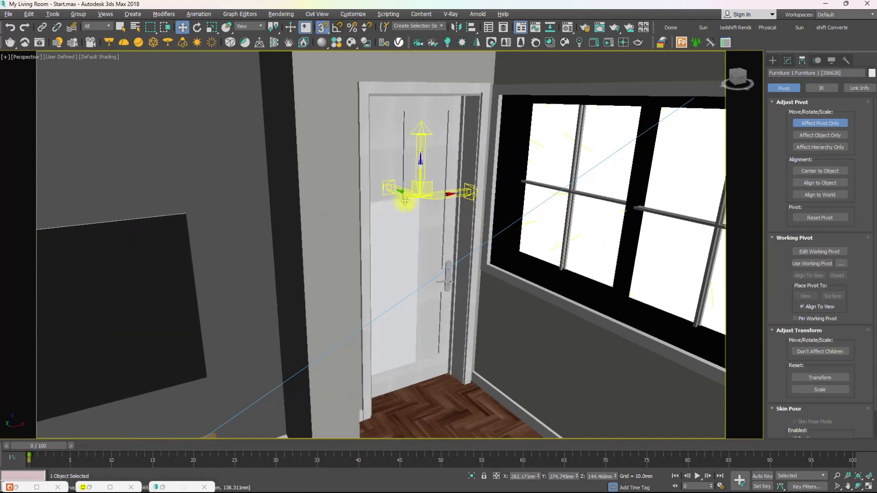
pyautogui.keyDown('alt'); pyautogui.moveTo(381, 184); pyautogui.dragTo(417, 186, button='middle'); pyautogui.keyUp('alt')
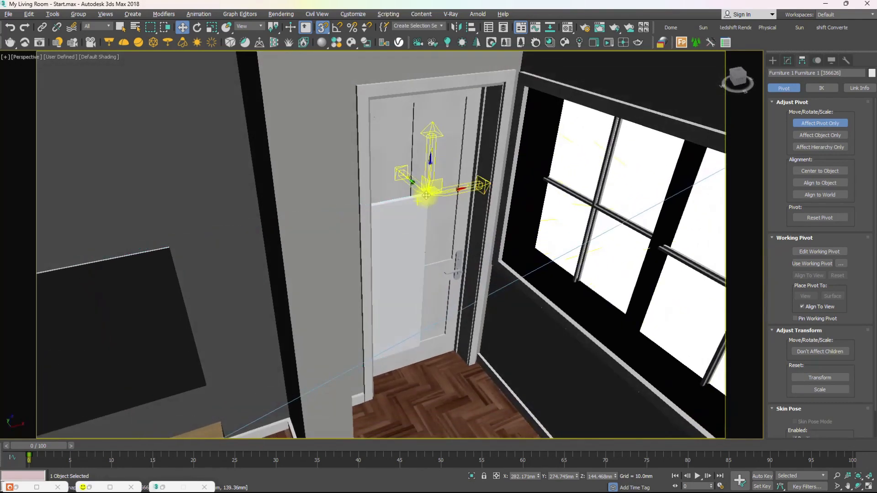
pyautogui.scroll(5, 417, 186)
pyautogui.scroll(-4, 431, 220)
pyautogui.scroll(6, 450, 237)
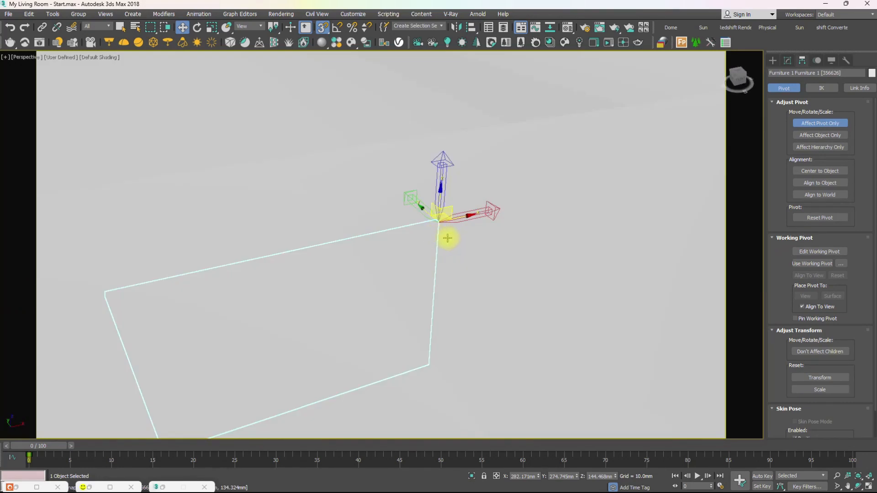
pyautogui.scroll(-3, 427, 241)
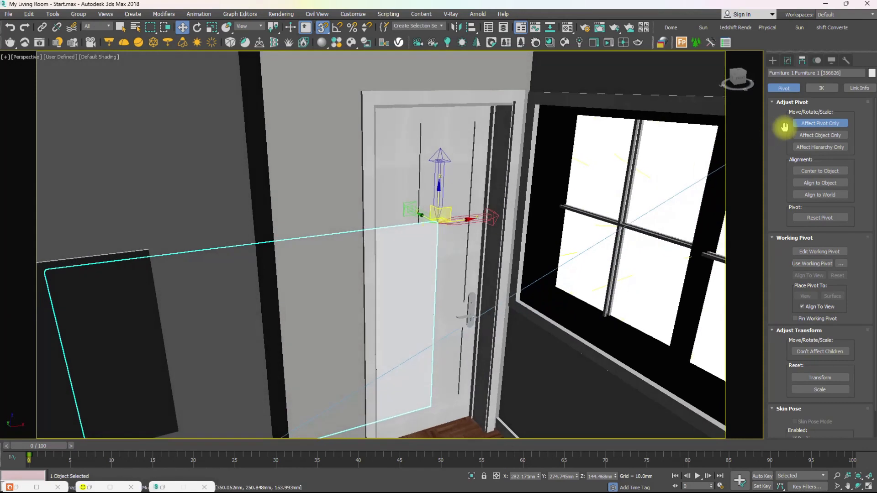
pyautogui.click(812, 125)
pyautogui.click(772, 61)
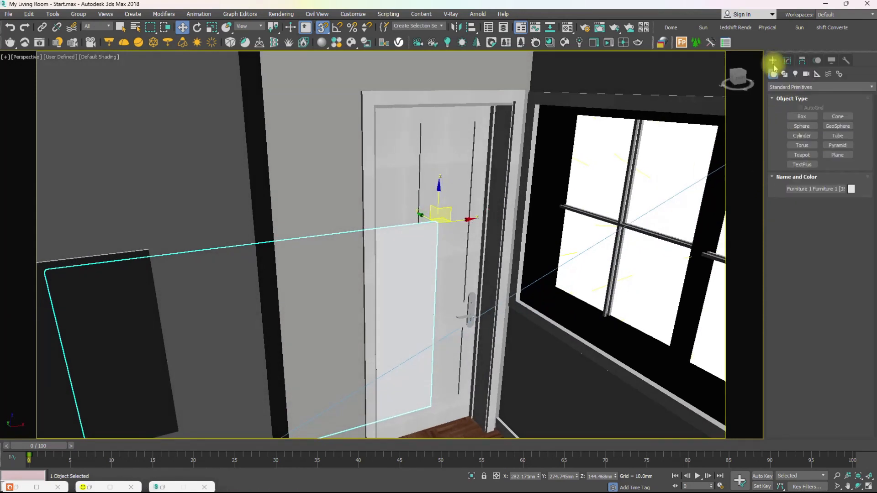
# - Turn off 3D snapping and move the white panel away from the door to sit behind the TV and wood slats
pyautogui.moveTo(441, 214); pyautogui.dragTo(547, 157, button='middle')
pyautogui.click(325, 31)
pyautogui.moveTo(374, 172); pyautogui.dragTo(444, 125, button='middle')
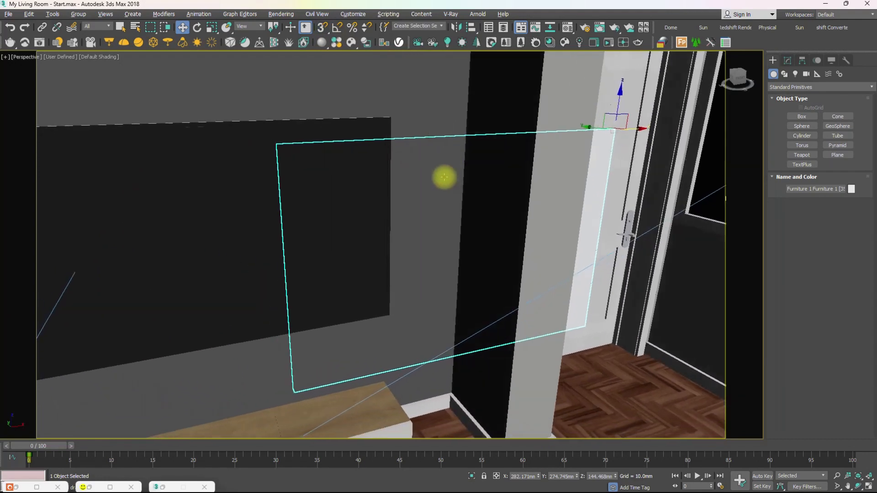
pyautogui.keyDown('alt'); pyautogui.moveTo(444, 176); pyautogui.dragTo(470, 165, button='middle'); pyautogui.keyUp('alt')
pyautogui.moveTo(673, 133); pyautogui.dragTo(411, 152)
pyautogui.moveTo(388, 151); pyautogui.dragTo(481, 158, button='middle')
pyautogui.moveTo(548, 92); pyautogui.dragTo(545, 69)
pyautogui.keyDown('alt'); pyautogui.moveTo(545, 113); pyautogui.dragTo(536, 126, button='middle'); pyautogui.keyUp('alt')
pyautogui.moveTo(501, 100); pyautogui.dragTo(487, 87)
pyautogui.keyDown('alt'); pyautogui.moveTo(492, 125); pyautogui.dragTo(465, 147, button='middle'); pyautogui.keyUp('alt')
pyautogui.scroll(-3, 466, 137)
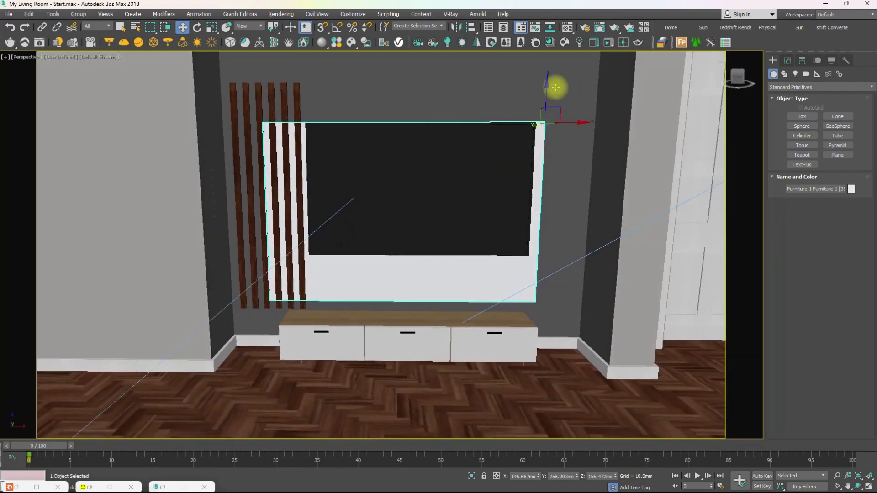
pyautogui.keyDown('alt'); pyautogui.moveTo(525, 131); pyautogui.dragTo(557, 111, button='middle'); pyautogui.keyUp('alt')
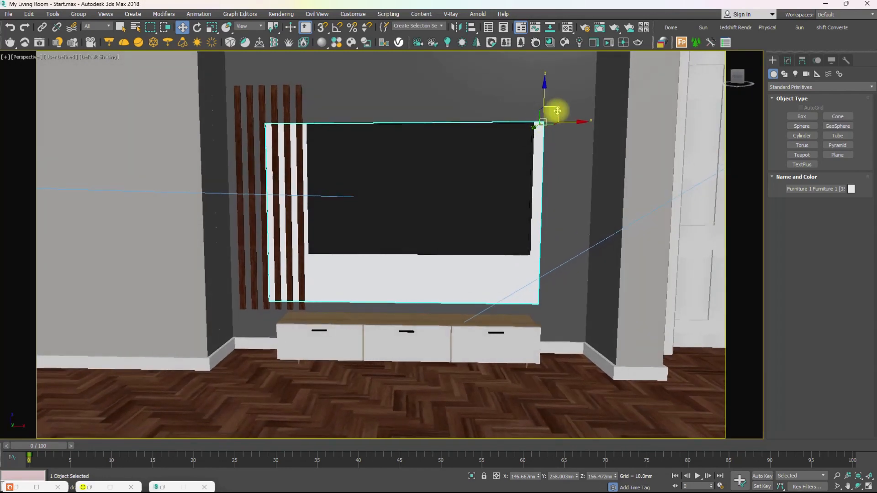
# - Raise the panel level with the tops of the wood slats and scale it up uniformly to about 2931%
pyautogui.moveTo(557, 109); pyautogui.dragTo(581, 71)
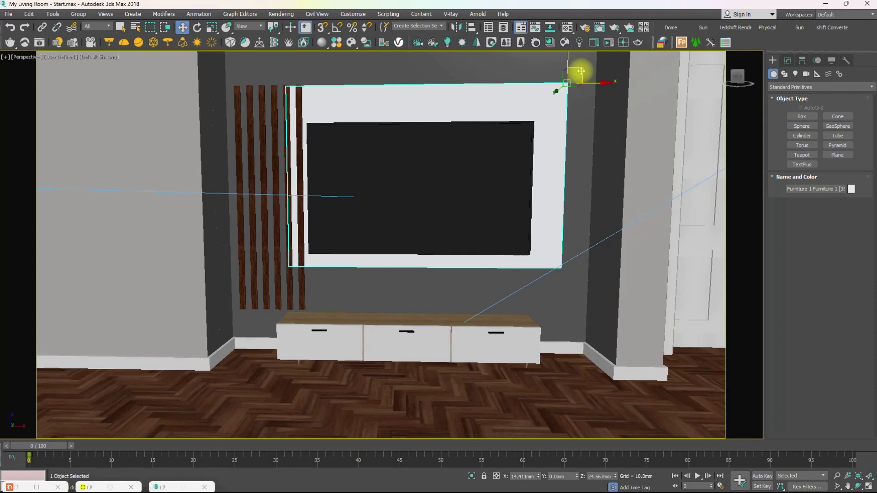
pyautogui.press('r')
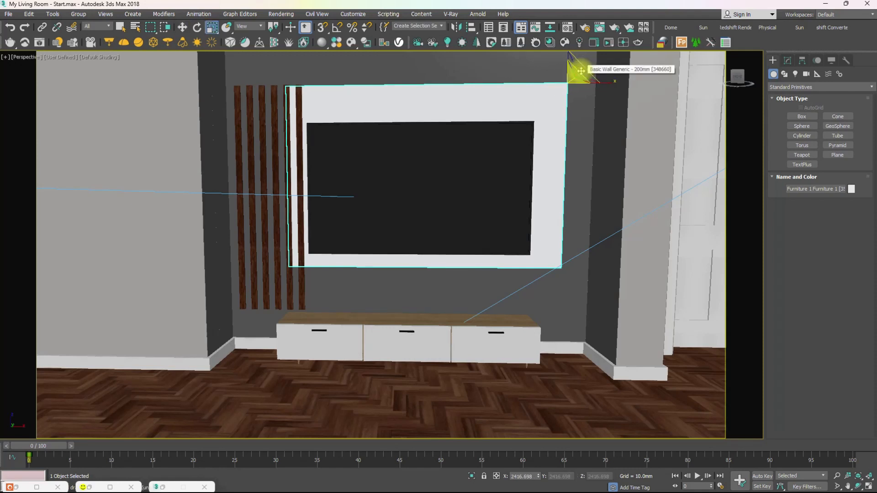
pyautogui.moveTo(572, 77); pyautogui.dragTo(593, 67)
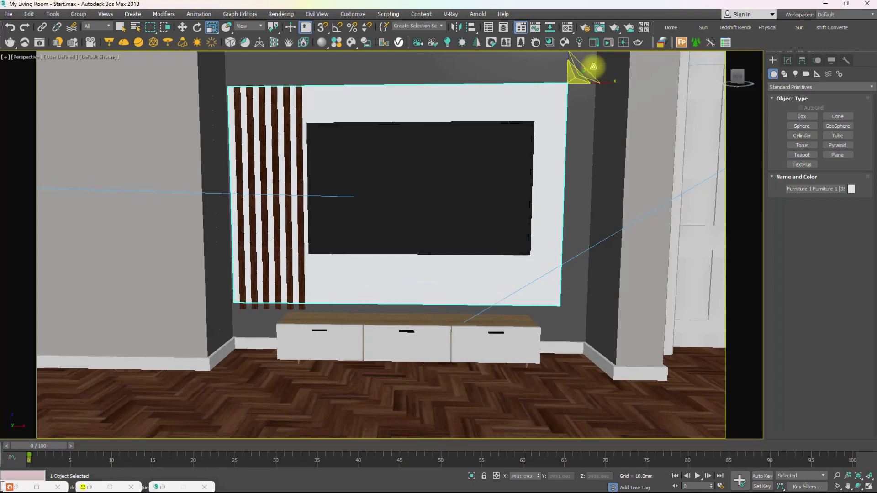
# - Shift the panel toward the door side and enlarge it uniformly by about 2% to reach behind the outermost slat
pyautogui.press('w')
pyautogui.moveTo(581, 70); pyautogui.dragTo(593, 69)
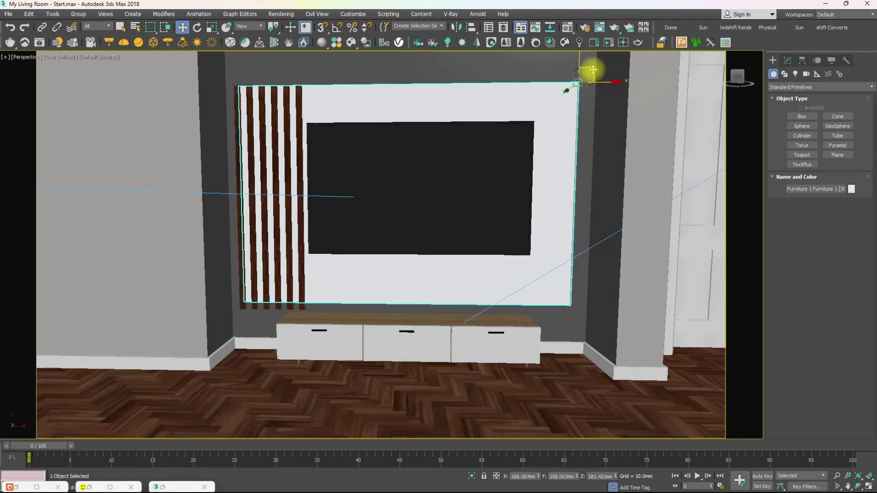
pyautogui.press('r')
pyautogui.moveTo(584, 76); pyautogui.dragTo(586, 75)
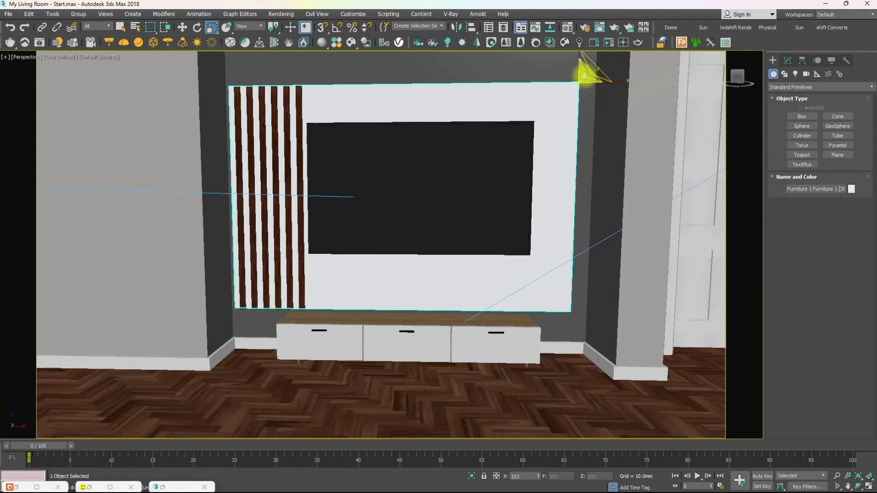
pyautogui.moveTo(584, 76); pyautogui.dragTo(584, 76)
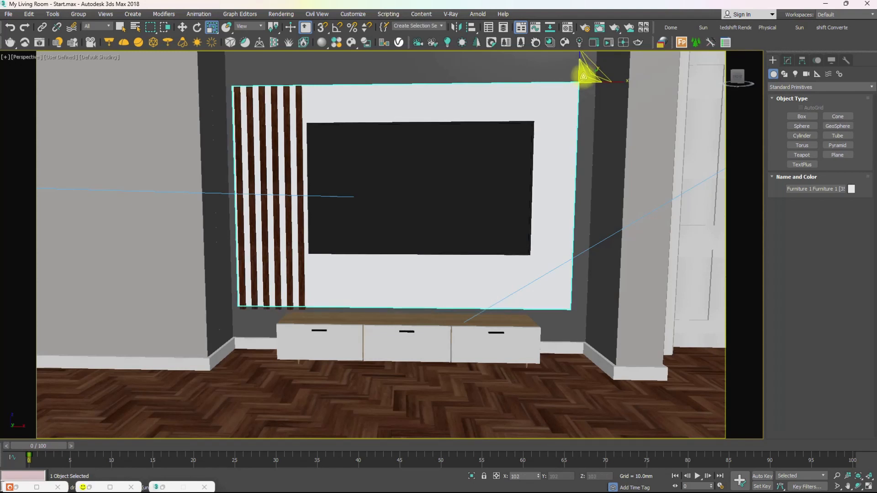
# - Move the panel about 4.9 mm along X and scale it uniformly to about 3046% to cover the full slat height
pyautogui.moveTo(438, 122); pyautogui.dragTo(469, 125, button='middle')
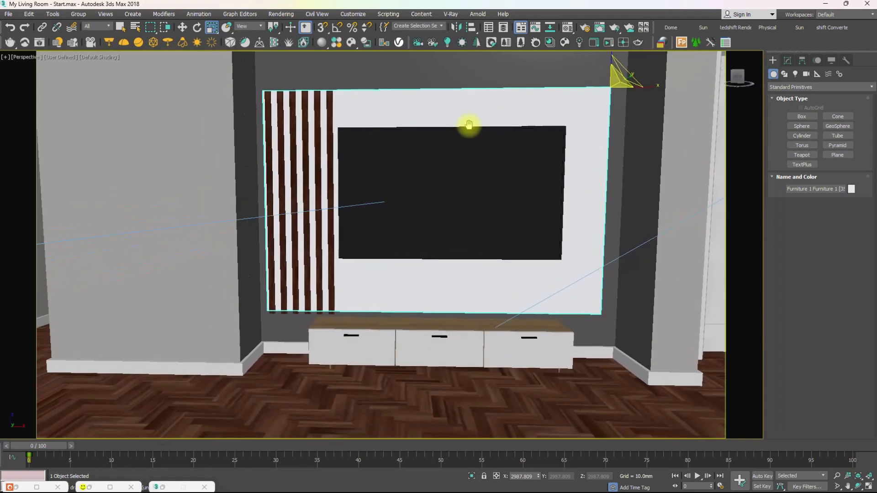
pyautogui.moveTo(463, 155)
pyautogui.keyDown('alt'); pyautogui.mouseDown(button='middle')
pyautogui.moveTo(480, 141)
pyautogui.moveTo(465, 163)
pyautogui.moveTo(472, 158)
pyautogui.mouseUp(button='middle'); pyautogui.keyUp('alt')
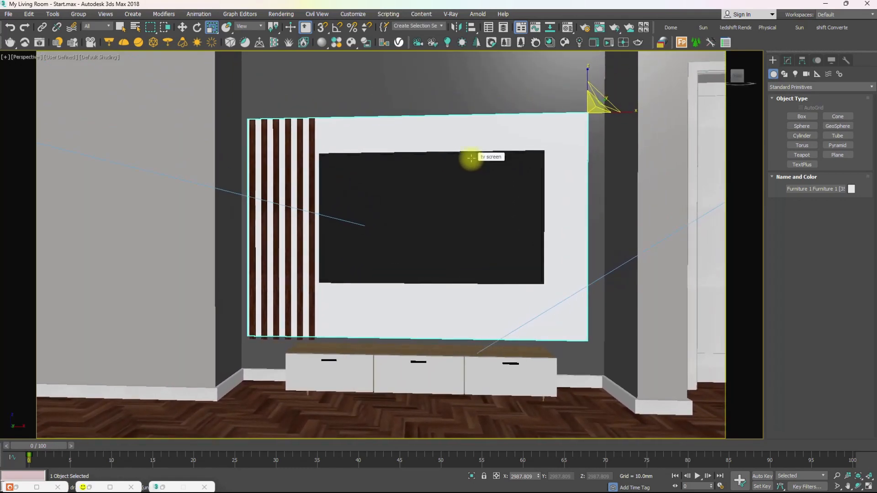
pyautogui.press('w')
pyautogui.moveTo(601, 100); pyautogui.dragTo(609, 99)
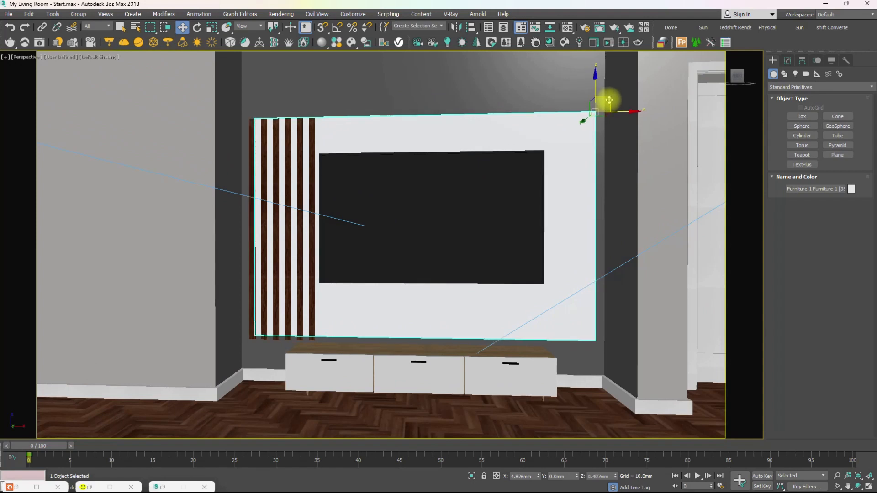
pyautogui.press('r')
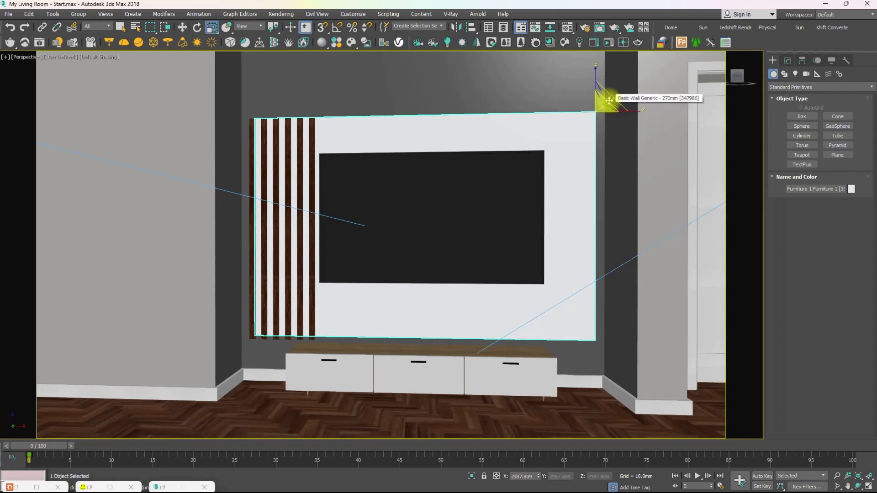
pyautogui.moveTo(603, 106); pyautogui.dragTo(602, 104)
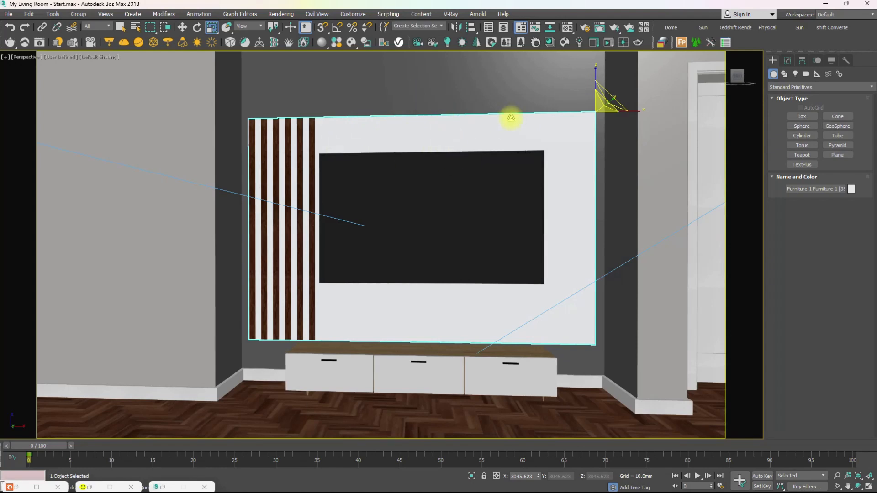
# - Select the white panel and move it about 0.2 mm along Y, back from the slats toward the wall behind it
pyautogui.press('w')
pyautogui.keyDown('alt'); pyautogui.moveTo(431, 186); pyautogui.dragTo(487, 133, button='middle'); pyautogui.keyUp('alt')
pyautogui.scroll(5, 485, 103)
pyautogui.moveTo(485, 97); pyautogui.dragTo(569, 172, button='middle')
pyautogui.moveTo(270, 68)
pyautogui.mouseDown()
pyautogui.moveTo(280, 69)
pyautogui.moveTo(272, 70)
pyautogui.mouseUp()
pyautogui.keyDown('alt'); pyautogui.moveTo(287, 122); pyautogui.dragTo(215, 110, button='middle'); pyautogui.keyUp('alt')
pyautogui.moveTo(270, 152); pyautogui.dragTo(361, 92, button='middle')
pyautogui.moveTo(133, 155)
pyautogui.mouseDown(button='middle')
pyautogui.moveTo(329, 143)
pyautogui.moveTo(250, 149)
pyautogui.moveTo(426, 111)
pyautogui.moveTo(427, 100)
pyautogui.mouseUp(button='middle')
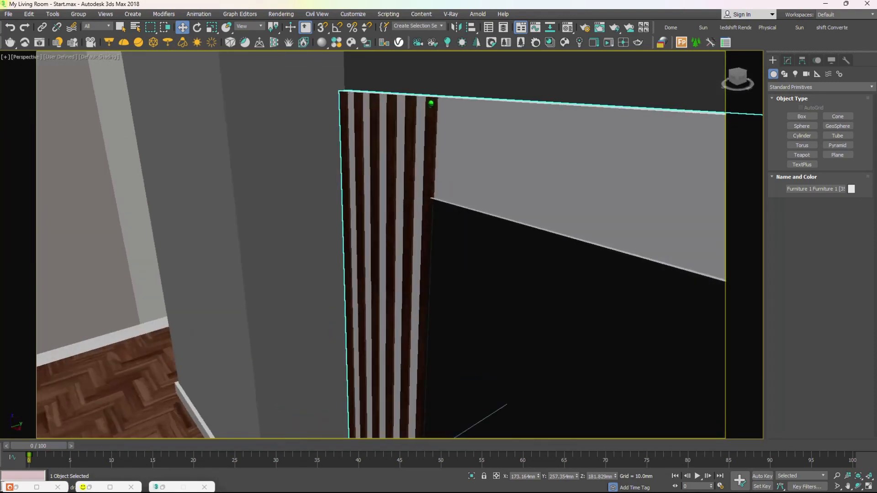
pyautogui.scroll(4, 430, 103)
pyautogui.scroll(-1, 432, 95)
pyautogui.keyDown('alt'); pyautogui.moveTo(515, 87); pyautogui.dragTo(412, 167, button='middle'); pyautogui.keyUp('alt')
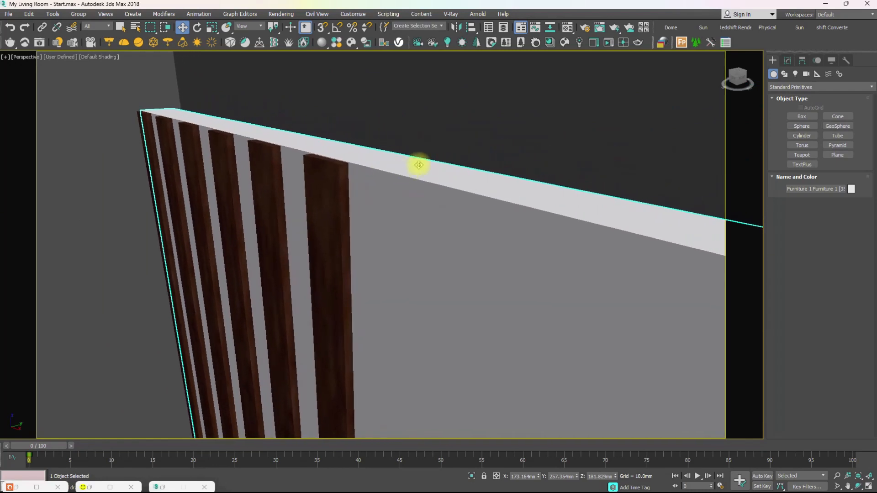
pyautogui.click(334, 176)
pyautogui.keyDown('alt'); pyautogui.moveTo(364, 182); pyautogui.dragTo(454, 189, button='middle'); pyautogui.keyUp('alt')
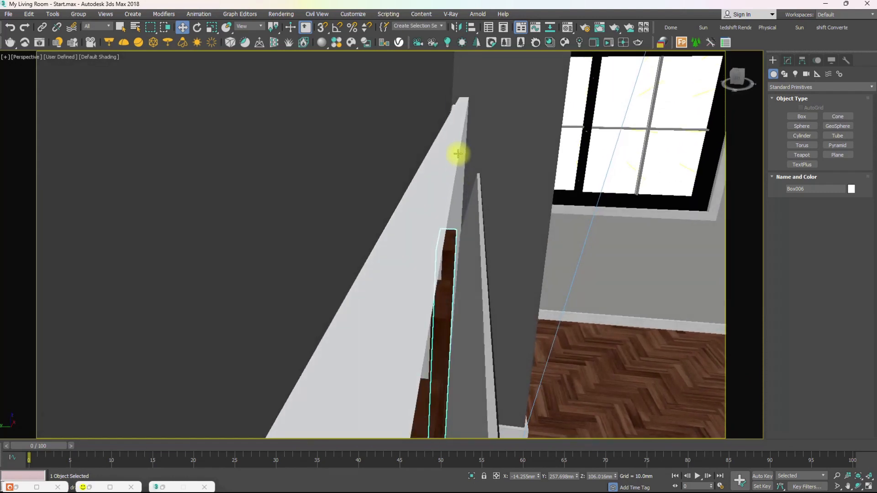
pyautogui.click(452, 131)
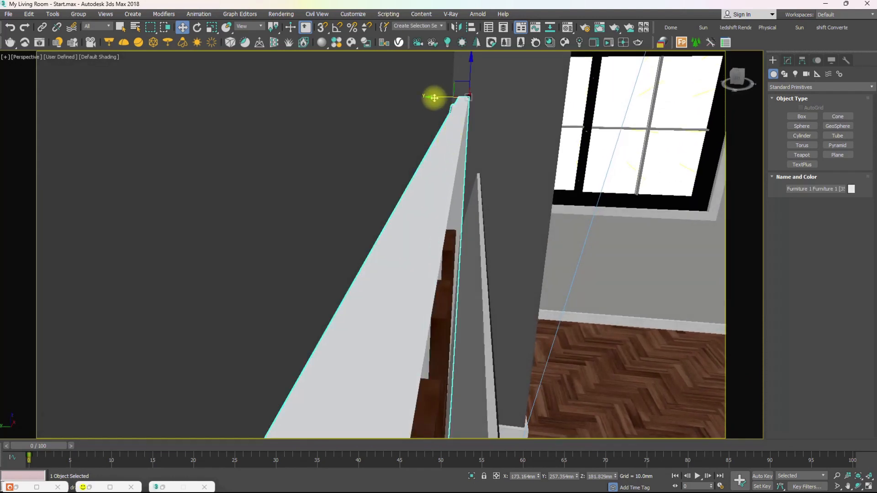
pyautogui.moveTo(434, 98); pyautogui.dragTo(434, 98)
pyautogui.keyDown('alt'); pyautogui.moveTo(442, 175); pyautogui.dragTo(388, 164, button='middle'); pyautogui.keyUp('alt')
pyautogui.scroll(-3, 374, 161)
pyautogui.scroll(-3, 387, 163)
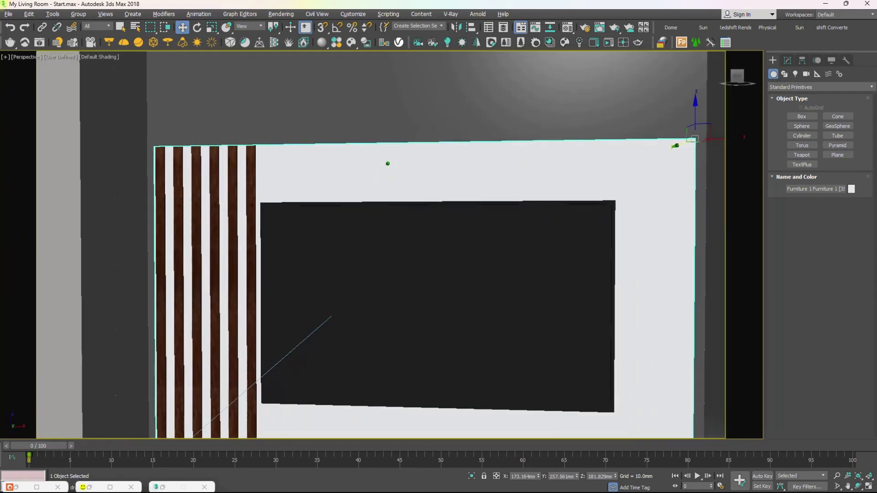
pyautogui.moveTo(446, 210); pyautogui.dragTo(437, 187, button='middle')
pyautogui.scroll(-2, 435, 166)
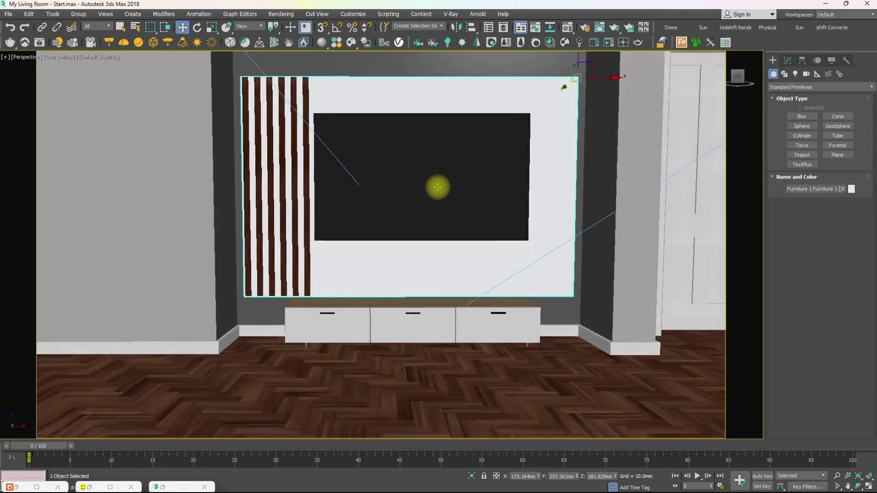
# - Return to the Corona camera view and switch from the Move tool to plain selection, selecting a wall instead of the panel
pyautogui.press('c')
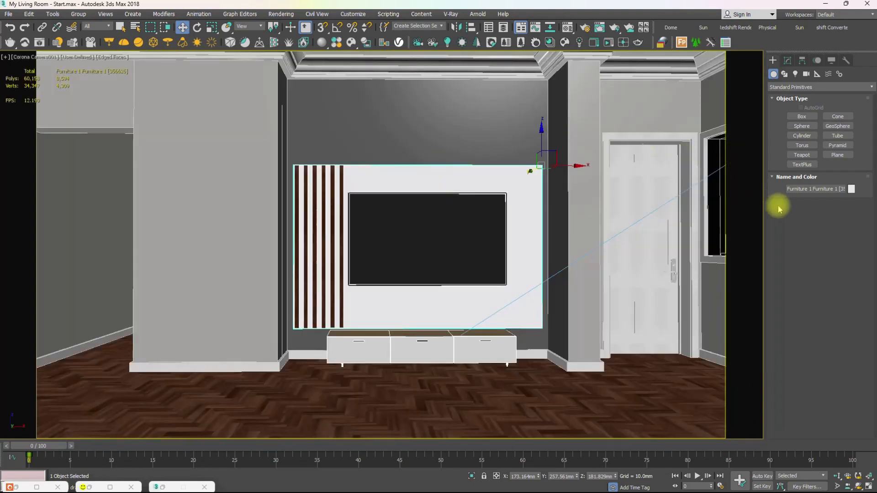
pyautogui.click(121, 27)
pyautogui.click(159, 197)
pyautogui.click(104, 221)
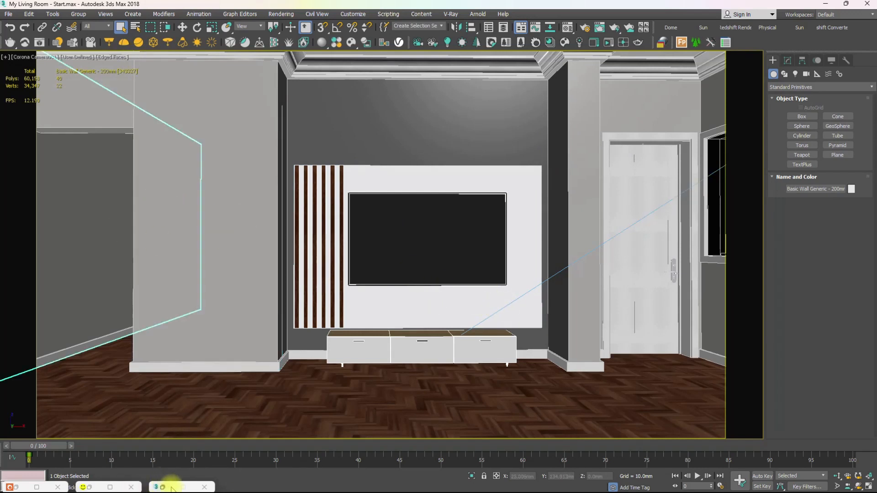
# - Save the scene under the new name "My Living Room - End" in the scenes folder
pyautogui.click(9, 15)
pyautogui.click(21, 95)
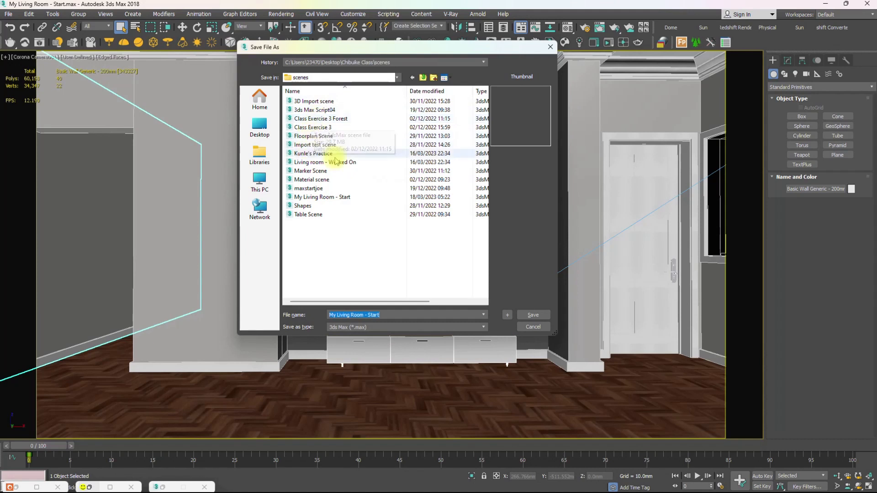
pyautogui.click(335, 198)
pyautogui.click(382, 314)
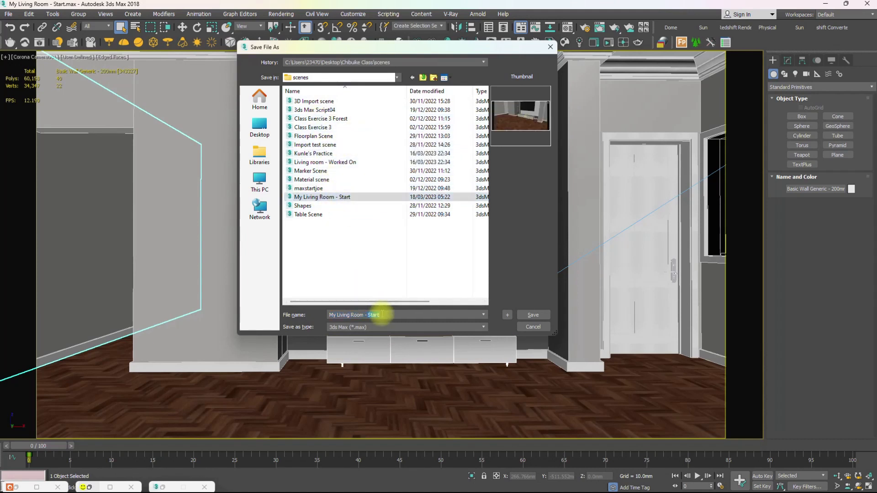
pyautogui.write('End')
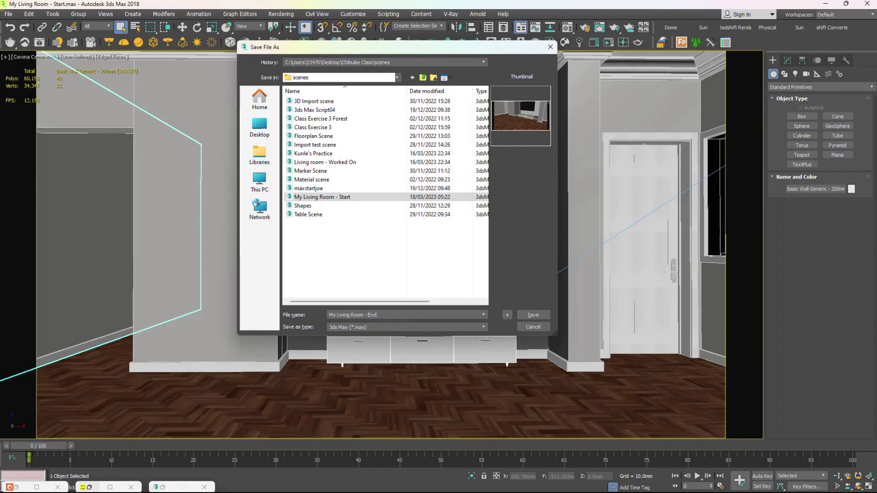
pyautogui.click(532, 316)
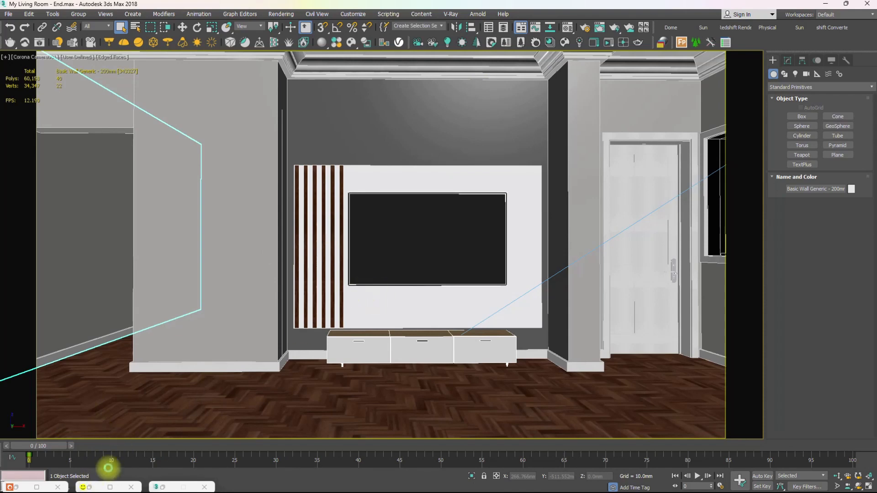
# - Bring up the Corona frame buffer, start interactive rendering again and reposition its window over the viewport
pyautogui.click(90, 487)
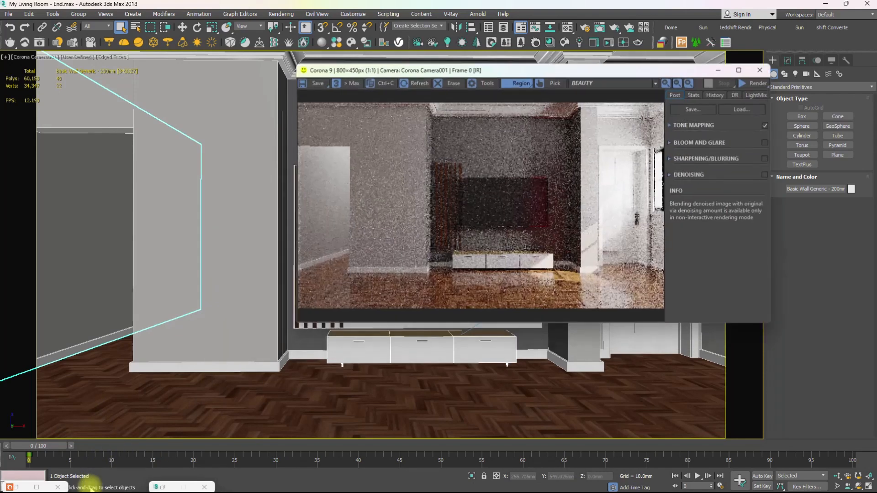
pyautogui.click(752, 84)
pyautogui.click(754, 95)
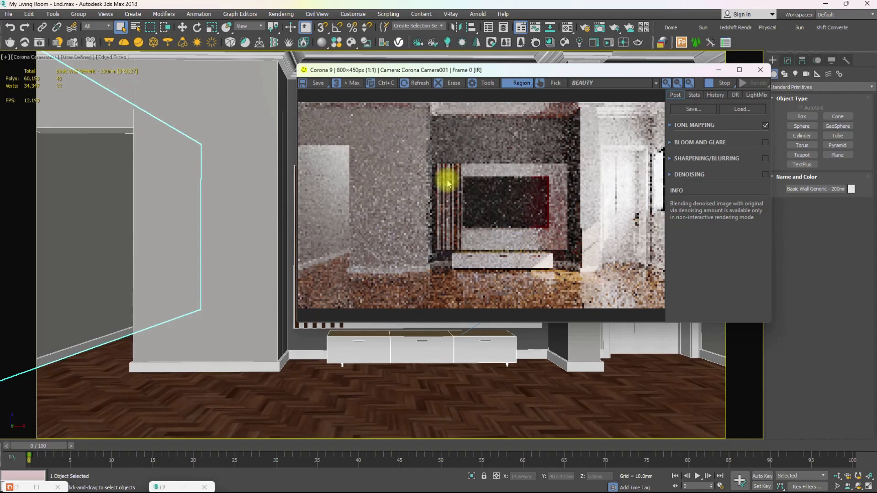
pyautogui.moveTo(552, 73); pyautogui.dragTo(505, 61)
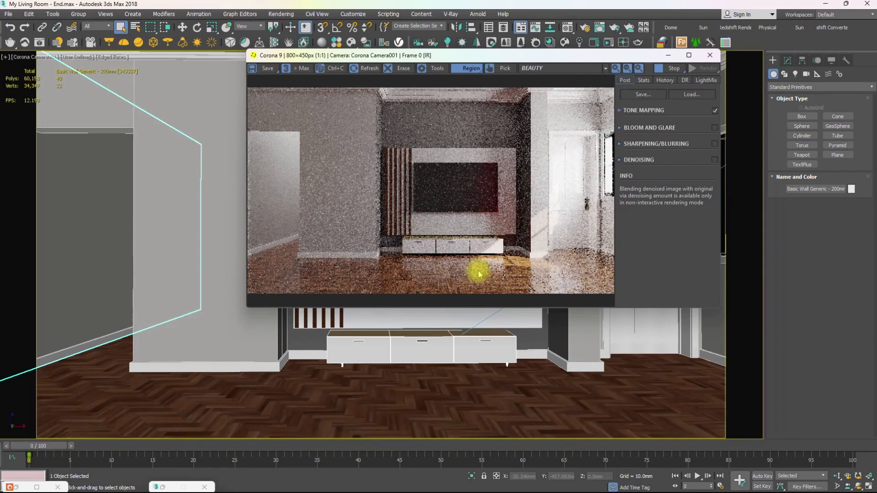
# - Examine the herringbone floor's reflections around the TV console, pillars and door in the interactive render at several zoom levels
pyautogui.scroll(3, 456, 280)
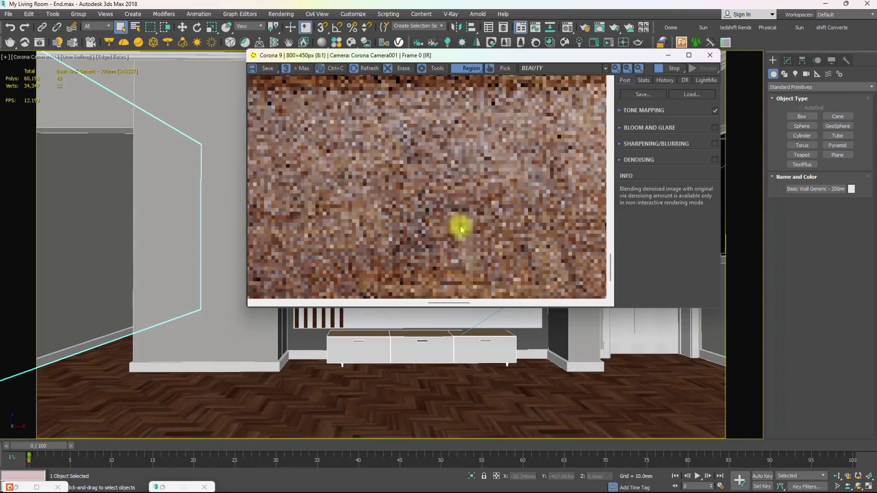
pyautogui.scroll(-3, 460, 230)
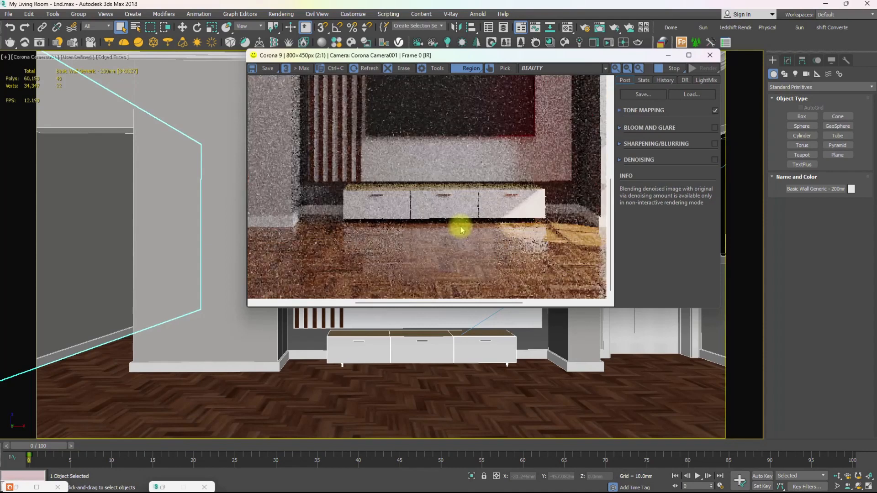
pyautogui.scroll(2, 494, 282)
pyautogui.scroll(1, 494, 282)
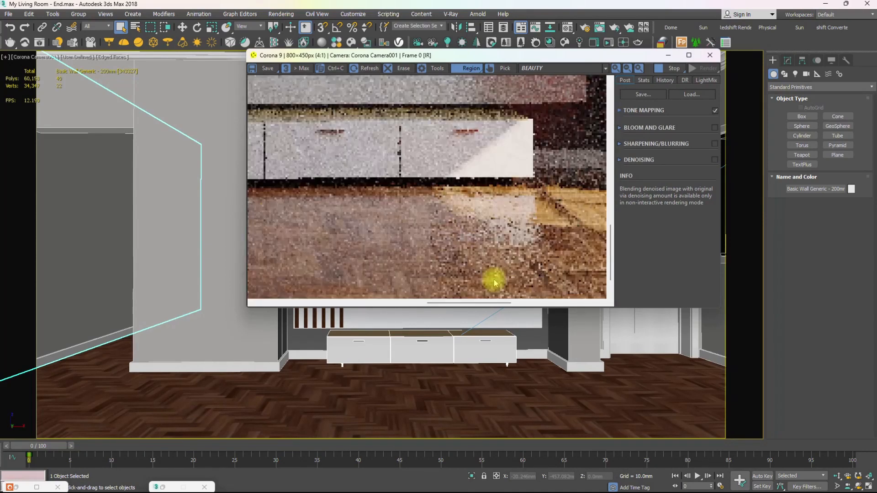
pyautogui.scroll(2, 497, 256)
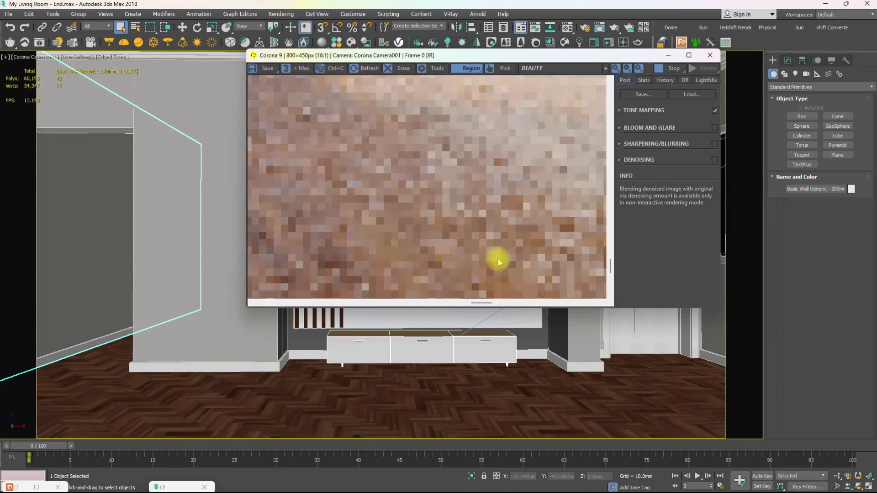
pyautogui.scroll(-2, 499, 256)
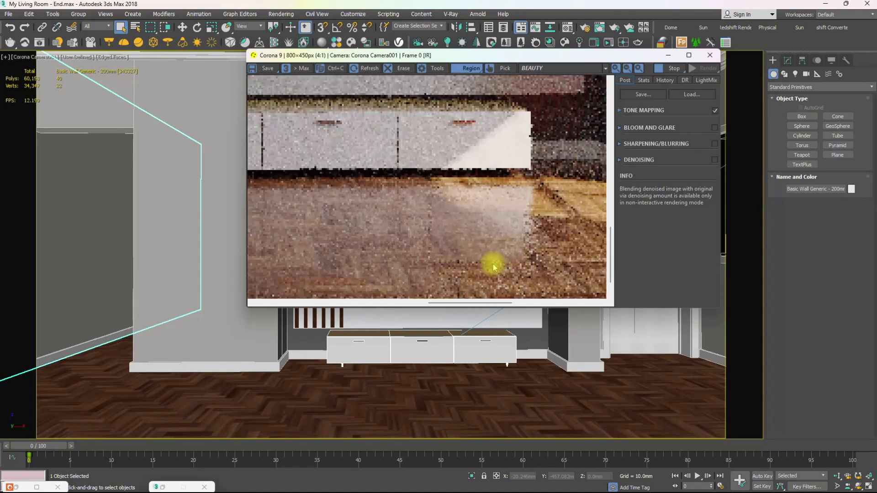
pyautogui.scroll(-1, 480, 228)
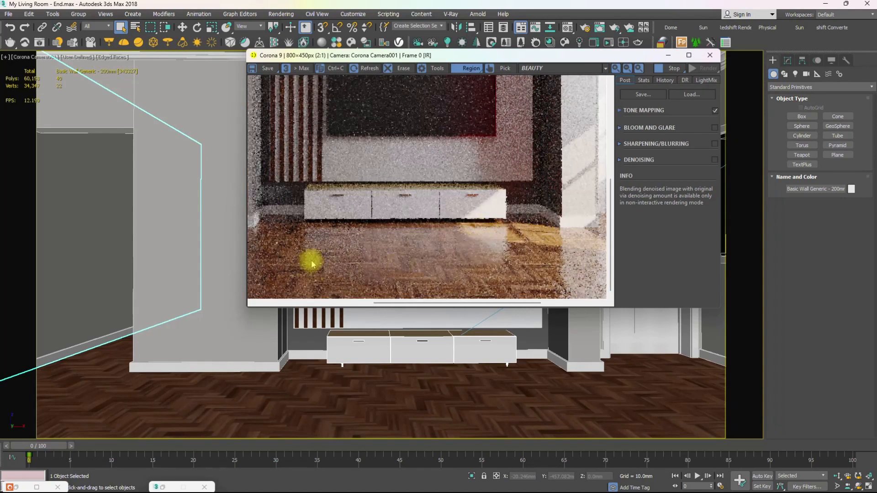
pyautogui.scroll(1, 311, 263)
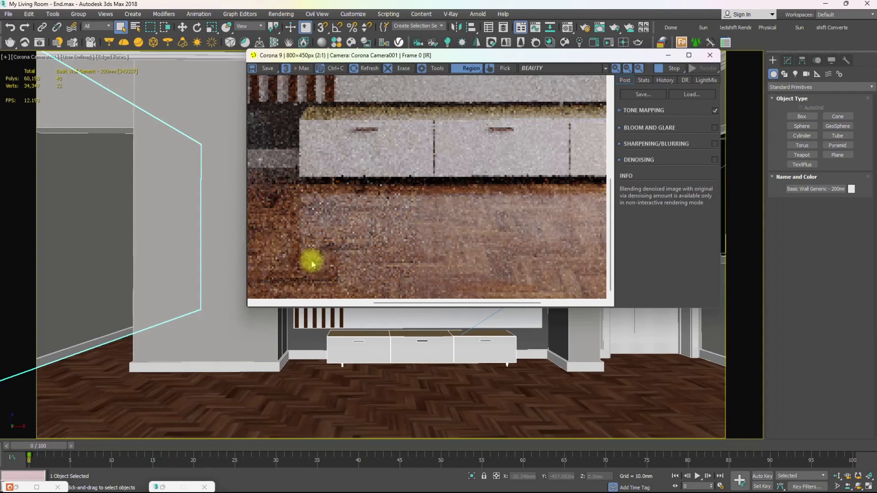
pyautogui.scroll(-2, 312, 263)
pyautogui.scroll(2, 539, 277)
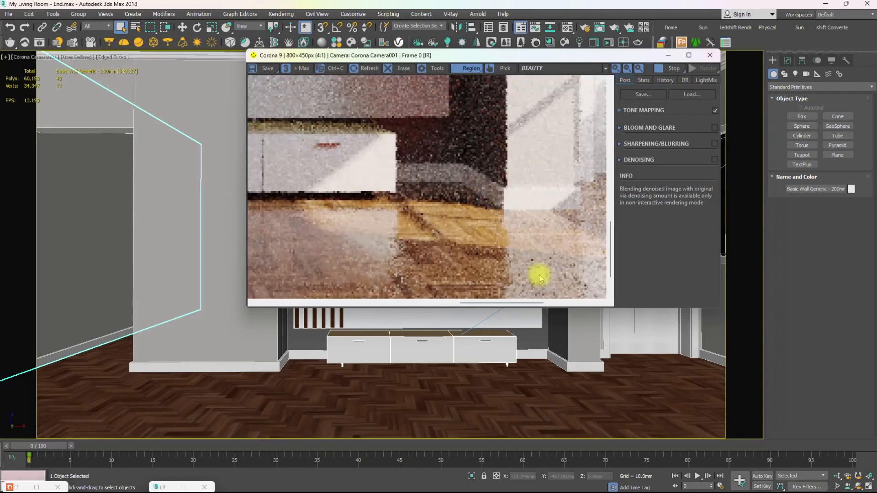
pyautogui.scroll(-1, 539, 277)
pyautogui.scroll(-1, 539, 277)
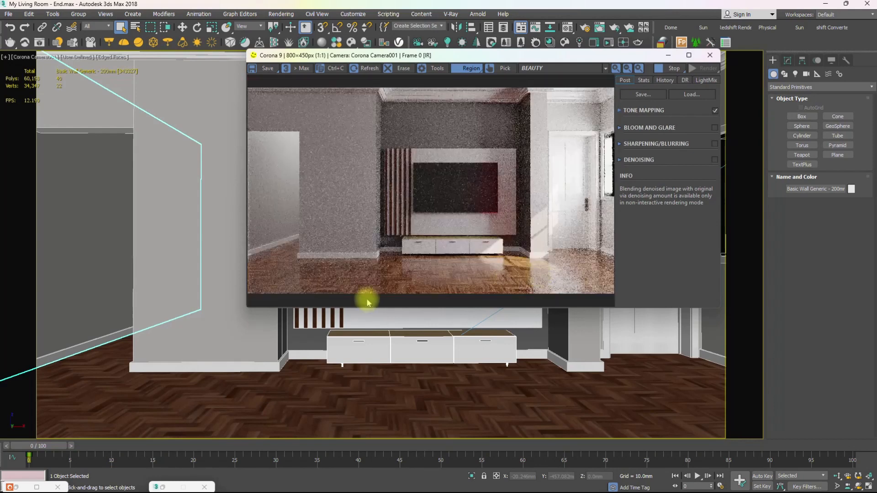
pyautogui.scroll(1, 379, 293)
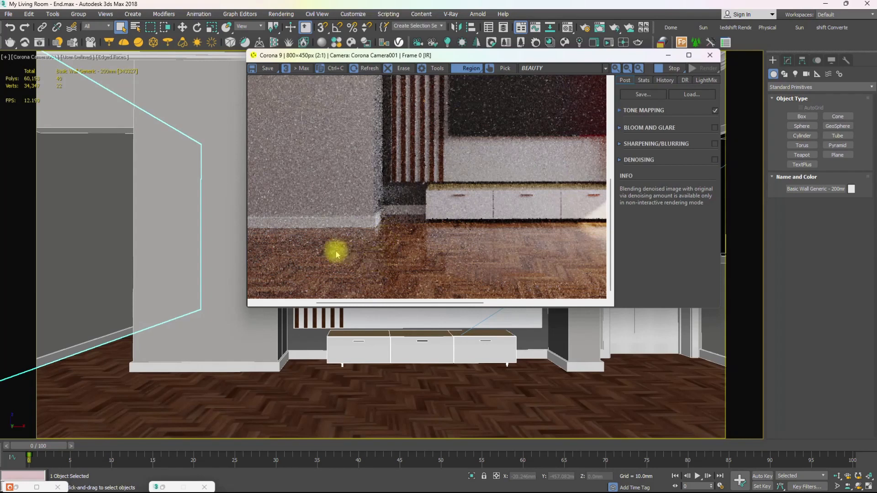
pyautogui.scroll(-1, 336, 251)
pyautogui.scroll(2, 474, 283)
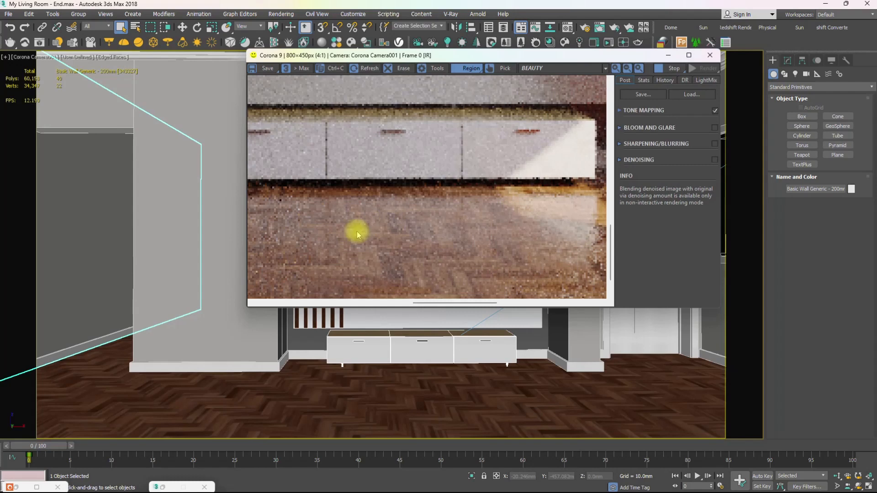
pyautogui.scroll(-2, 358, 228)
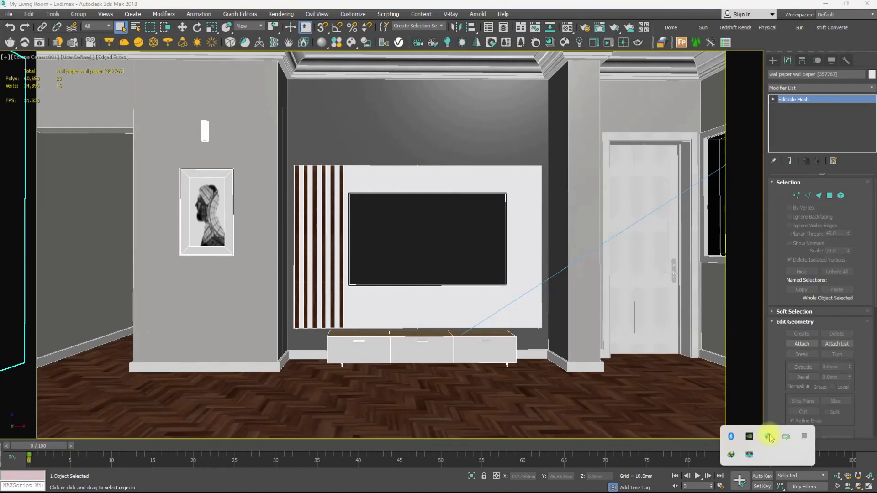
# - Turn off the edged-faces display and switch the viewport from the camera to the perspective view
pyautogui.click(501, 6)
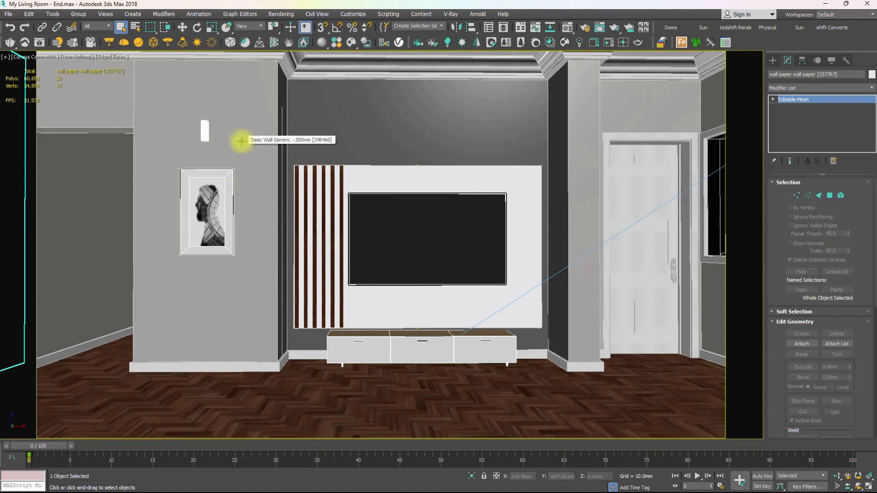
pyautogui.press('F4')
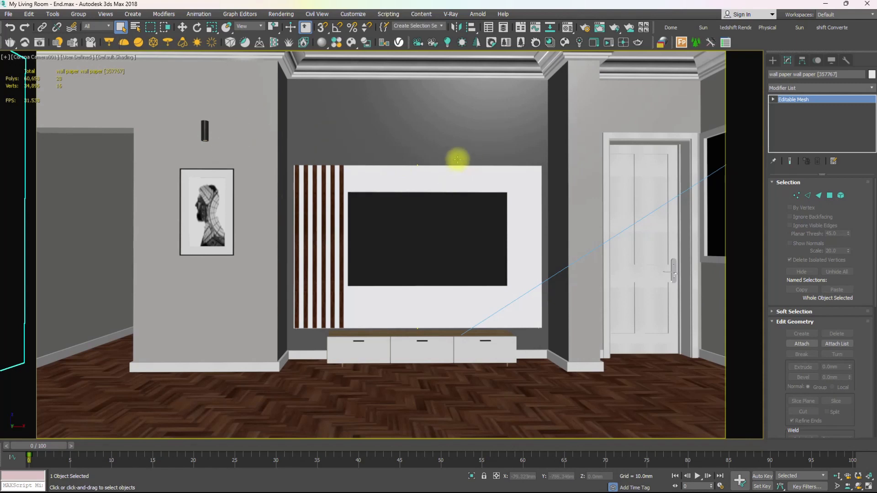
pyautogui.press('p')
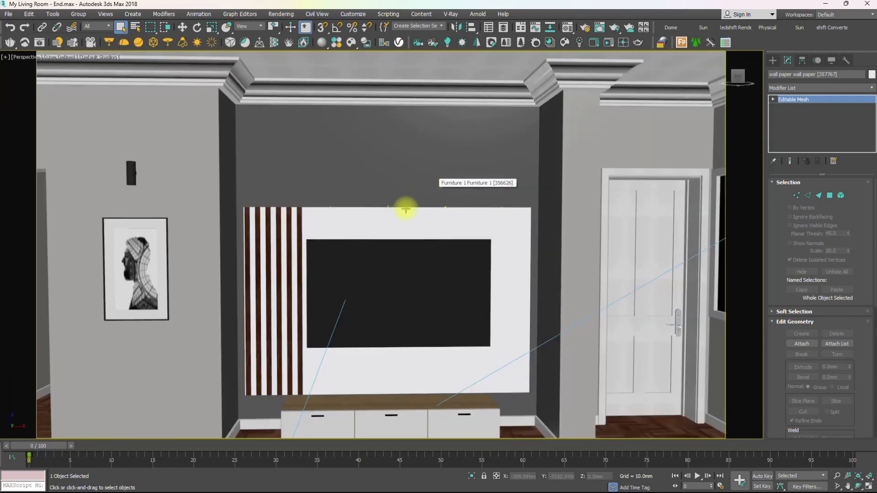
# - Select the white TV panel and inspect the small lights along its upper edge from above
pyautogui.scroll(3, 403, 216)
pyautogui.moveTo(403, 216)
pyautogui.keyDown('alt'); pyautogui.mouseDown(button='middle')
pyautogui.moveTo(397, 190)
pyautogui.moveTo(425, 213)
pyautogui.moveTo(355, 196)
pyautogui.moveTo(408, 228)
pyautogui.mouseUp(button='middle'); pyautogui.keyUp('alt')
pyautogui.click(378, 198)
pyautogui.keyDown('alt'); pyautogui.moveTo(378, 197); pyautogui.dragTo(345, 191, button='middle'); pyautogui.keyUp('alt')
pyautogui.scroll(3, 342, 190)
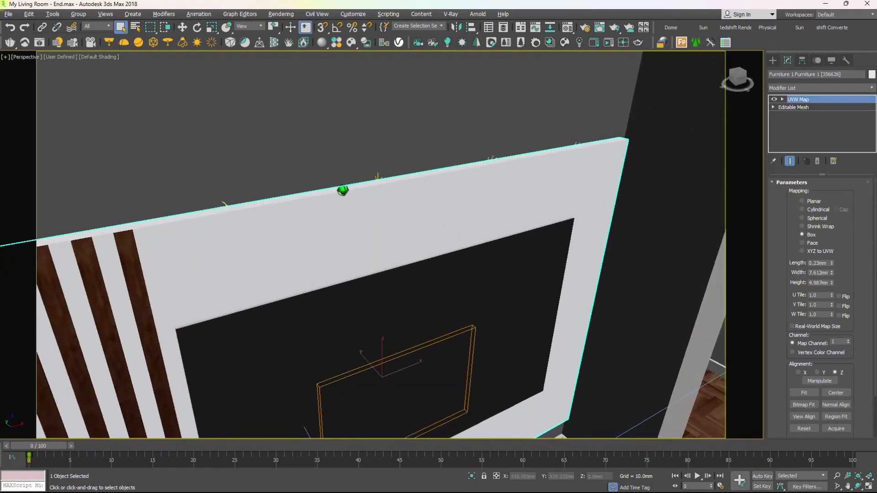
pyautogui.keyDown('alt'); pyautogui.moveTo(393, 178); pyautogui.dragTo(392, 200, button='middle'); pyautogui.keyUp('alt')
pyautogui.scroll(-5, 393, 199)
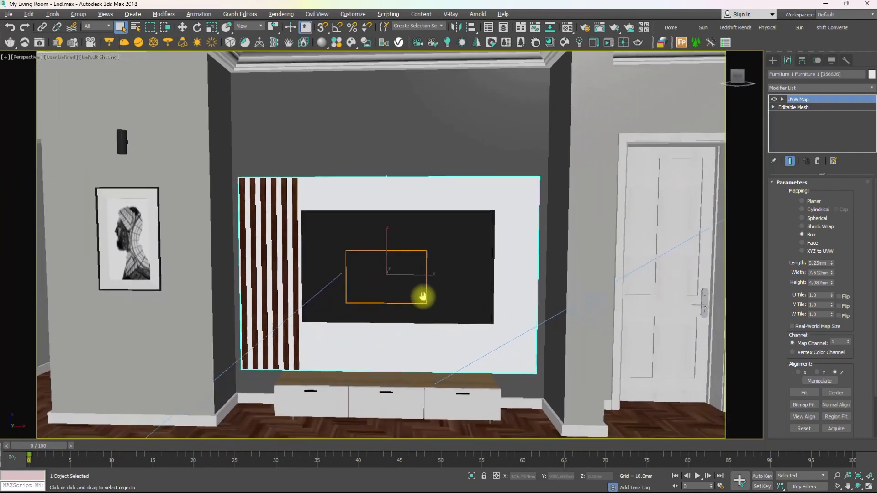
# - Copy the wall down light above the picture as an instance onto the pillar beside the door
pyautogui.click(121, 131)
pyautogui.press('w')
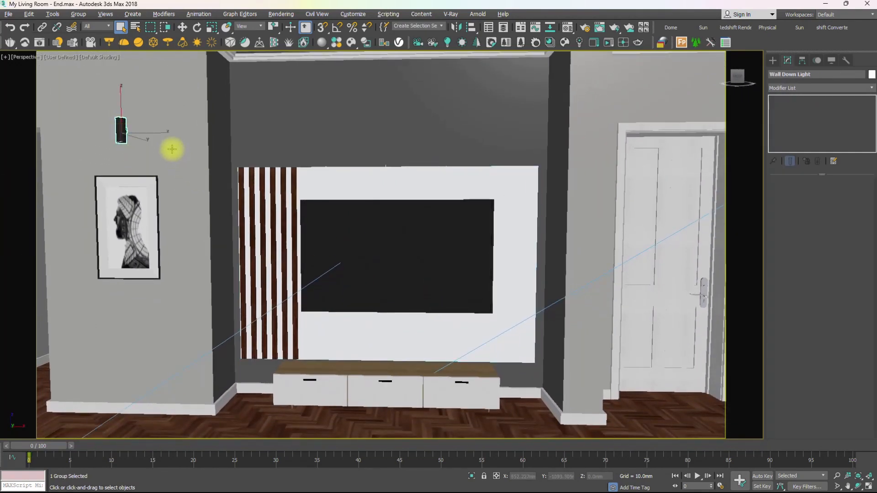
pyautogui.moveTo(158, 133)
pyautogui.keyDown('shift'); pyautogui.mouseDown()
pyautogui.moveTo(479, 171)
pyautogui.moveTo(675, 174)
pyautogui.moveTo(629, 175)
pyautogui.mouseUp(); pyautogui.keyUp('shift')
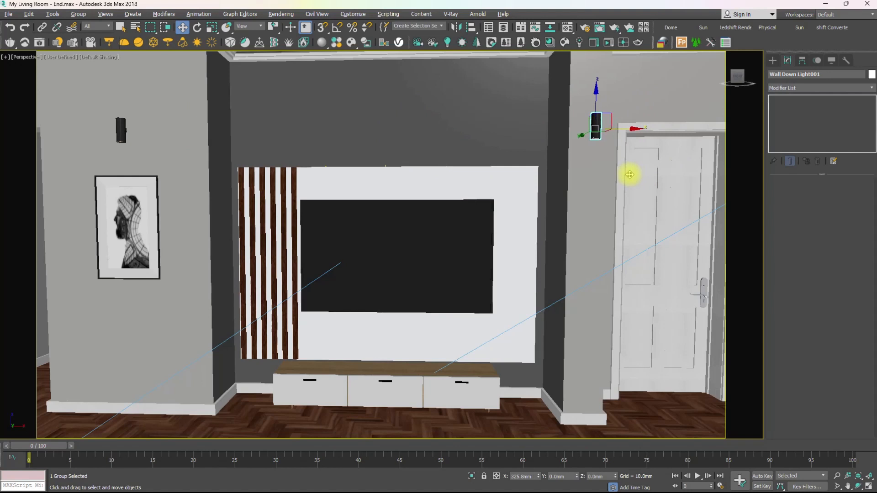
pyautogui.keyDown('shift'); pyautogui.moveTo(629, 175); pyautogui.dragTo(629, 175); pyautogui.keyUp('shift')
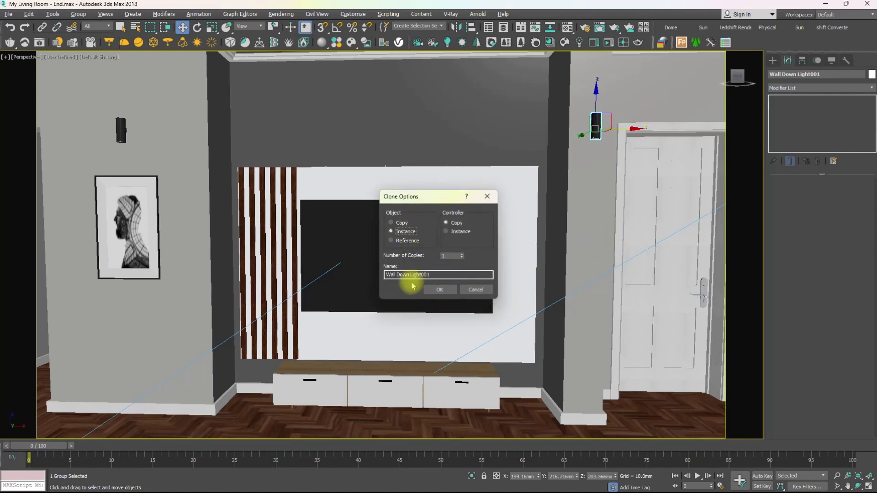
pyautogui.click(438, 290)
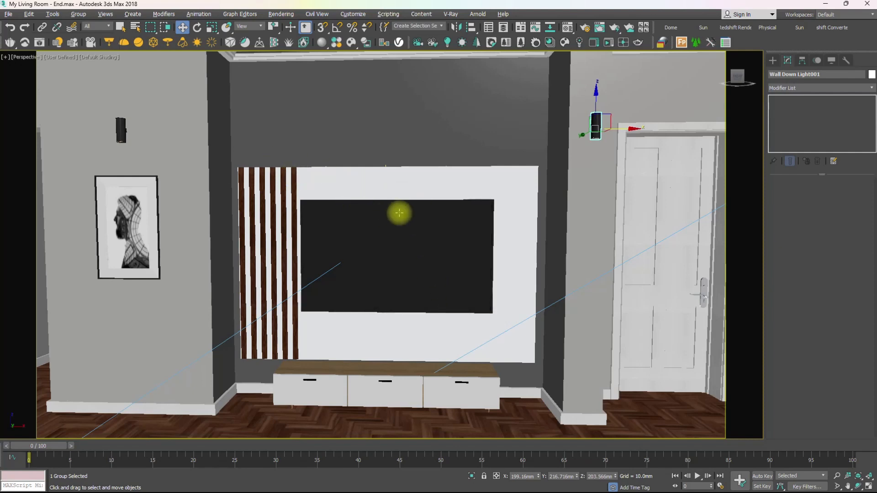
# - Move the copied down light along Y so it sits against the pillar beside the door
pyautogui.scroll(3, 400, 206)
pyautogui.scroll(5, 594, 119)
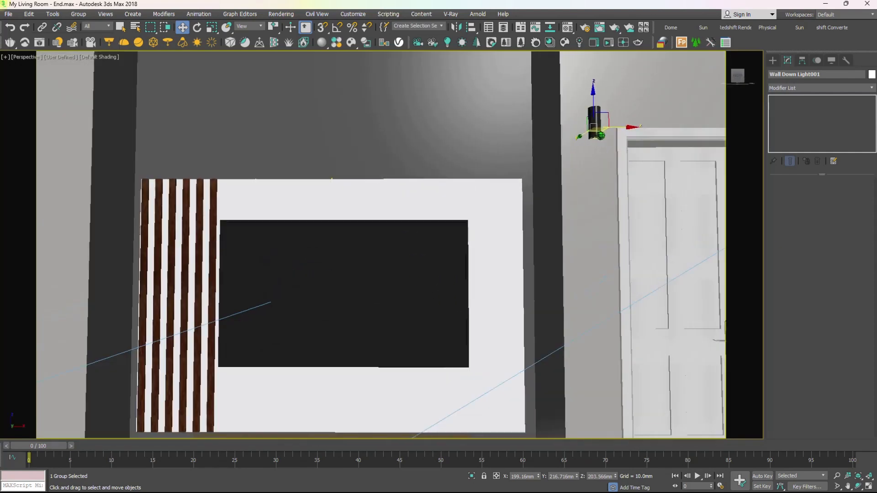
pyautogui.keyDown('alt'); pyautogui.moveTo(594, 109); pyautogui.dragTo(599, 124, button='middle'); pyautogui.keyUp('alt')
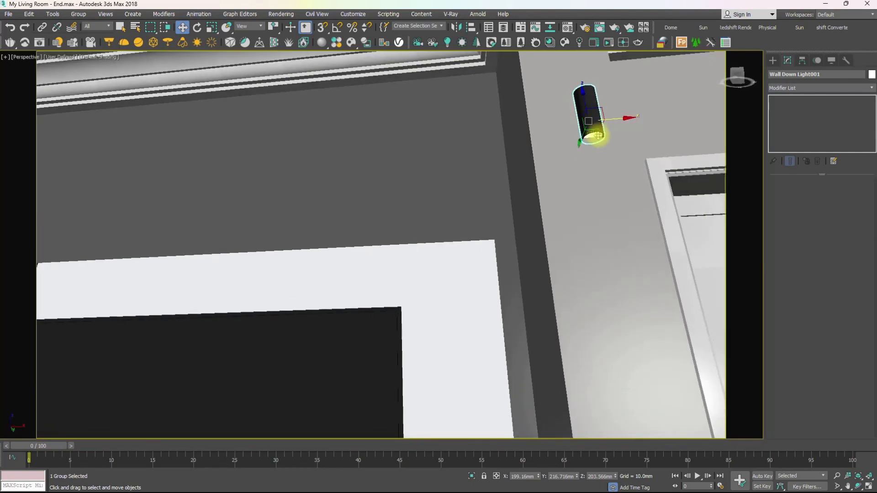
pyautogui.scroll(6, 594, 132)
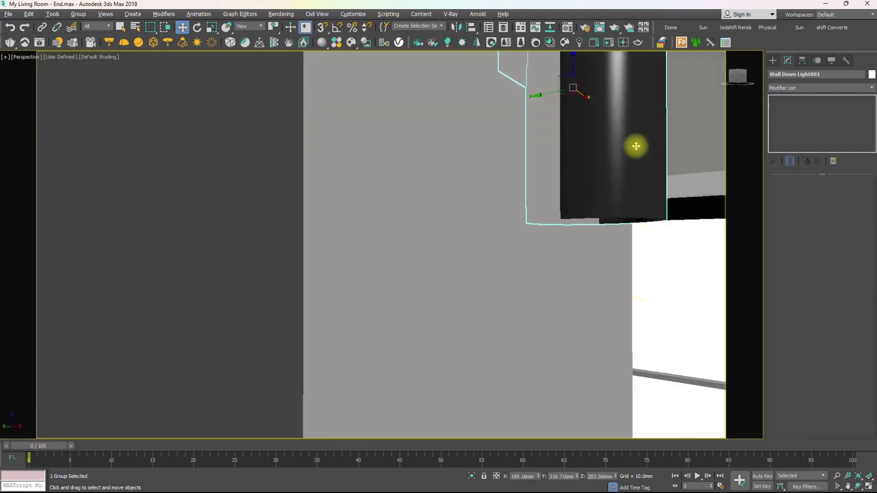
pyautogui.scroll(-8, 593, 134)
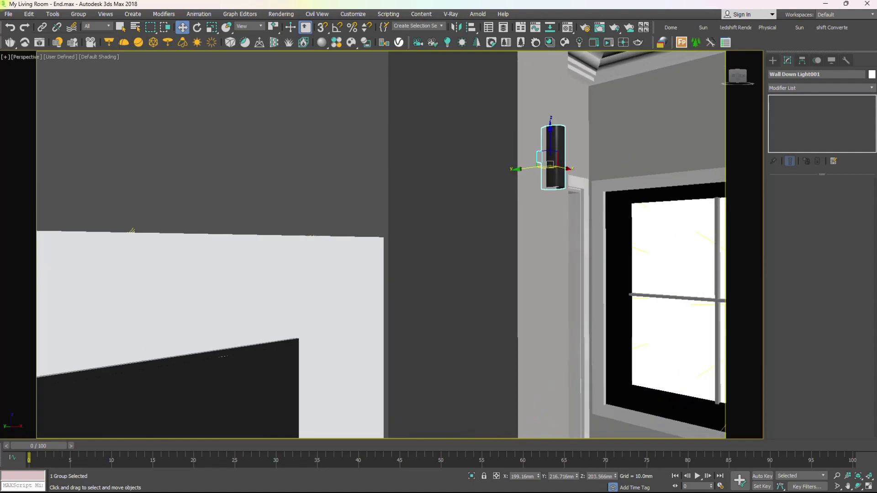
pyautogui.moveTo(519, 168); pyautogui.dragTo(532, 167)
# - Open the copied down light's group and rename the Corona light inside it to Corona Light-picture 2
pyautogui.keyDown('alt'); pyautogui.moveTo(560, 153); pyautogui.dragTo(506, 135, button='middle'); pyautogui.keyUp('alt')
pyautogui.scroll(-5, 557, 173)
pyautogui.scroll(10, 556, 172)
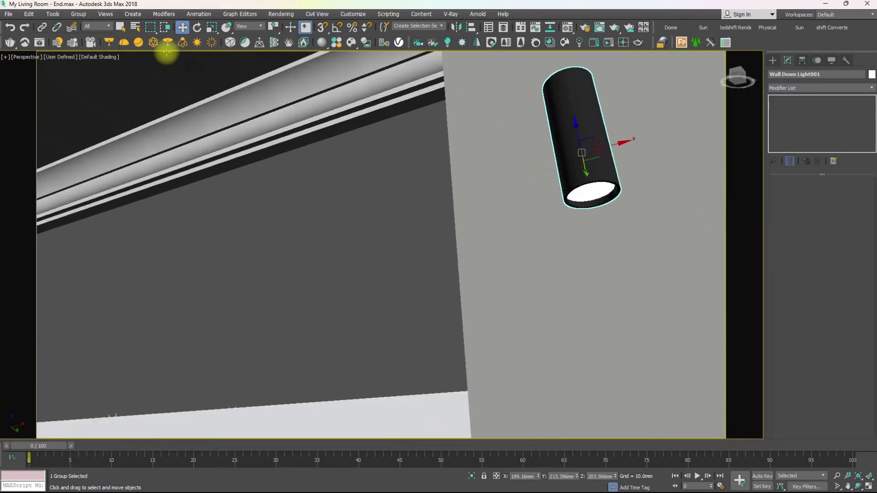
pyautogui.click(504, 28)
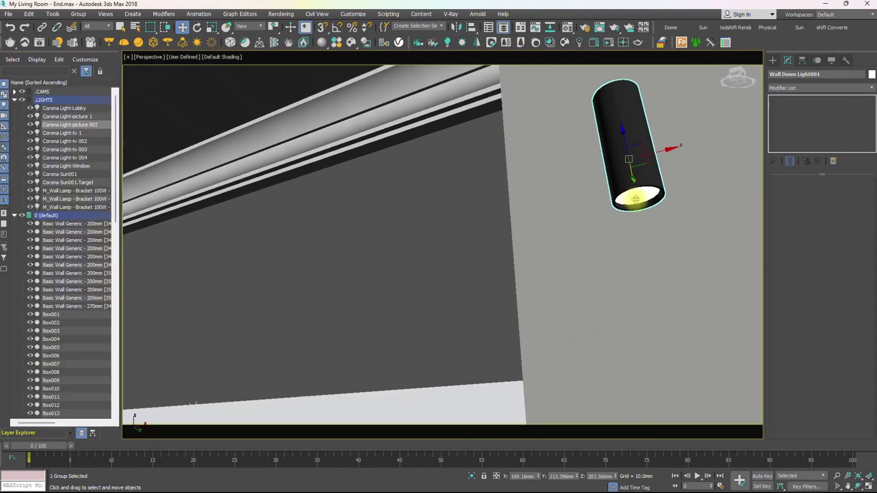
pyautogui.click(79, 14)
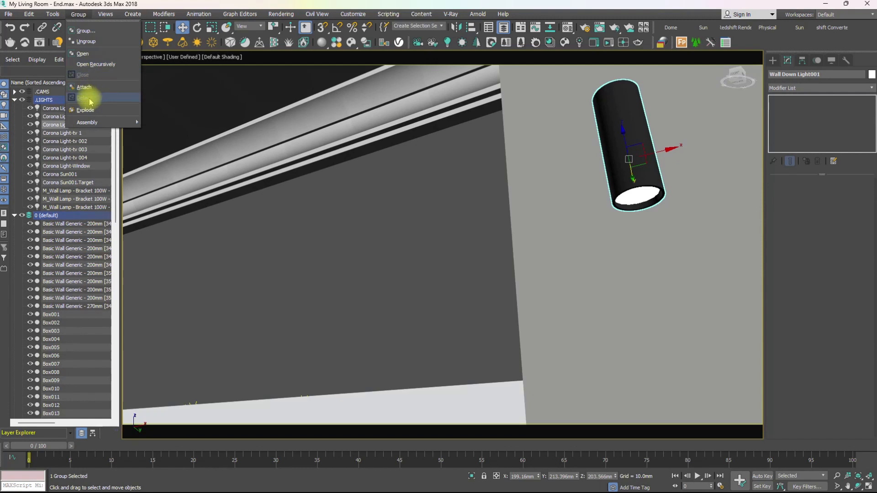
pyautogui.click(84, 55)
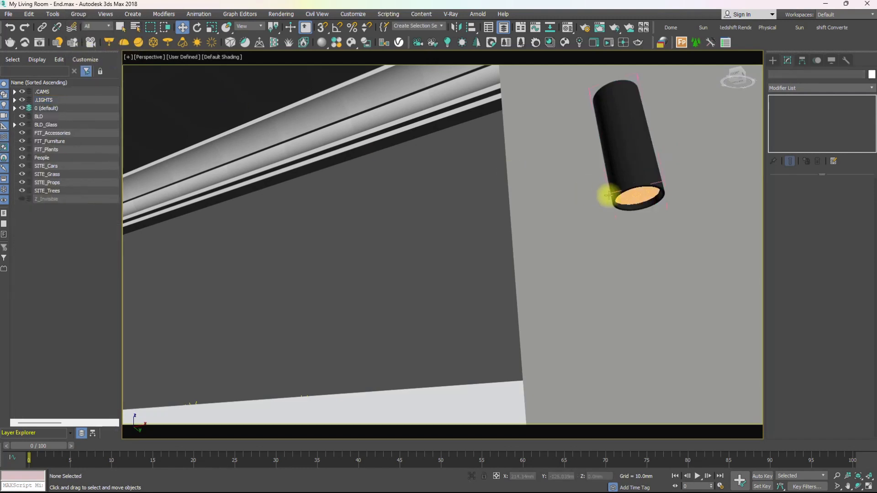
pyautogui.click(634, 194)
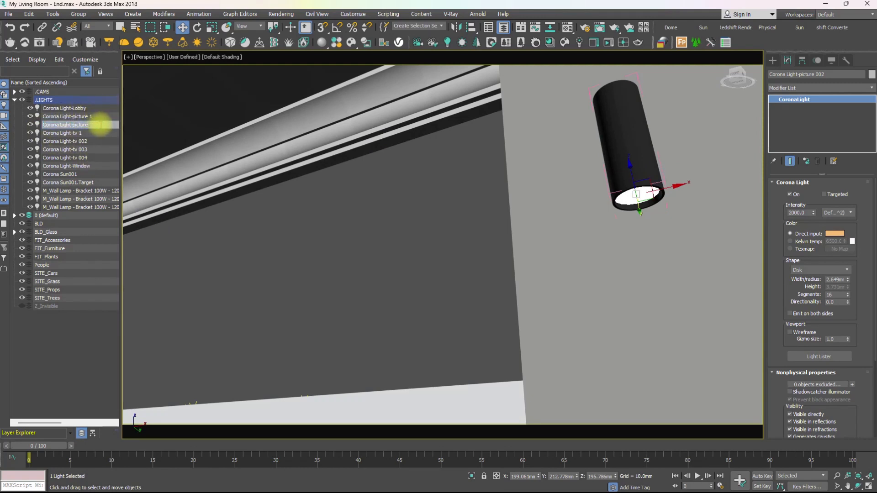
pyautogui.write('2')
pyautogui.press('Return')
# - Collapse the .LIGHTS layer in the Layer Explorer and close the copied down light's group
pyautogui.click(14, 100)
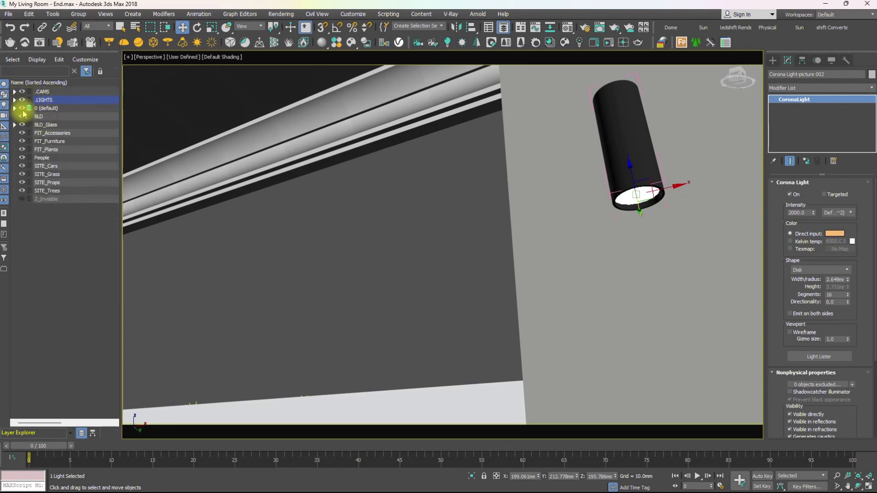
pyautogui.click(14, 92)
pyautogui.click(14, 92)
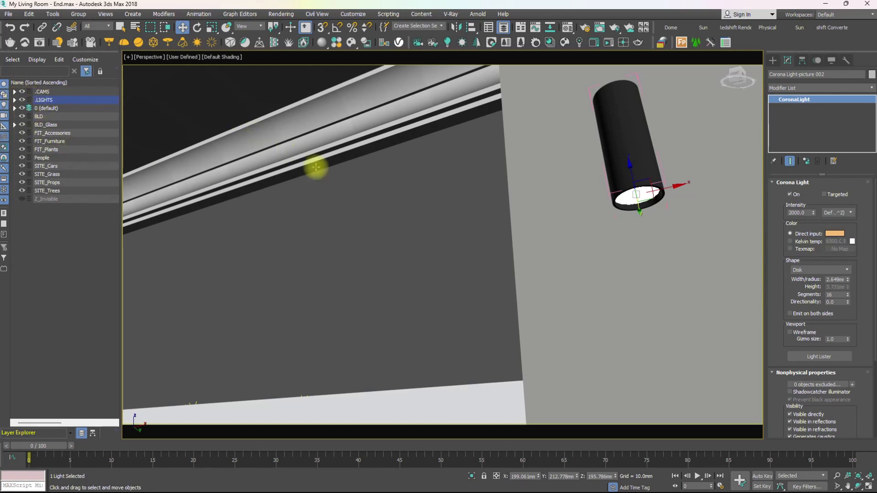
pyautogui.click(641, 169)
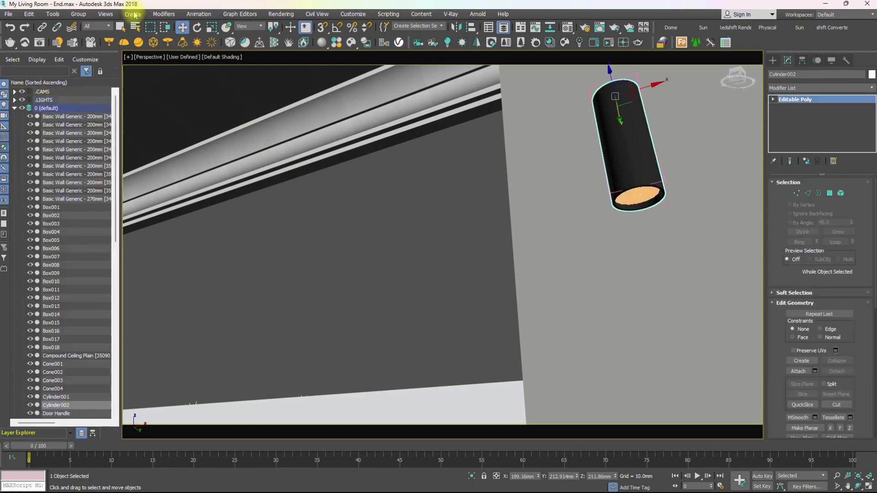
pyautogui.click(88, 14)
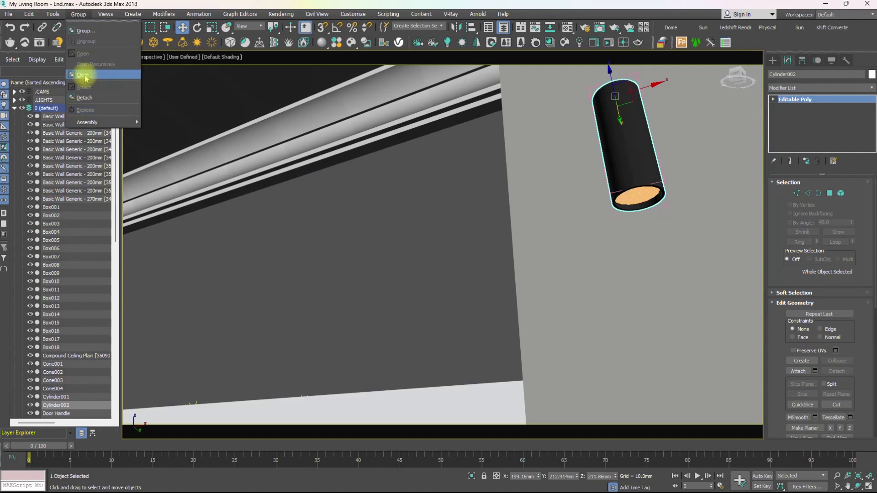
pyautogui.click(84, 77)
# - Return the viewport to the Corona camera, hide the Layer Explorer and deselect the copied down light
pyautogui.keyDown('alt'); pyautogui.moveTo(586, 170); pyautogui.dragTo(605, 186, button='middle'); pyautogui.keyUp('alt')
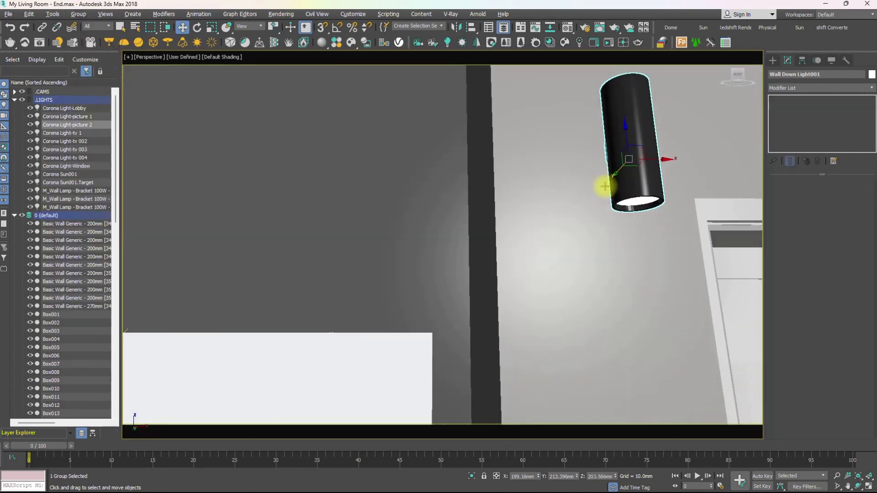
pyautogui.scroll(-3, 551, 170)
pyautogui.scroll(-6, 551, 170)
pyautogui.moveTo(408, 201); pyautogui.dragTo(483, 236, button='middle')
pyautogui.press('c')
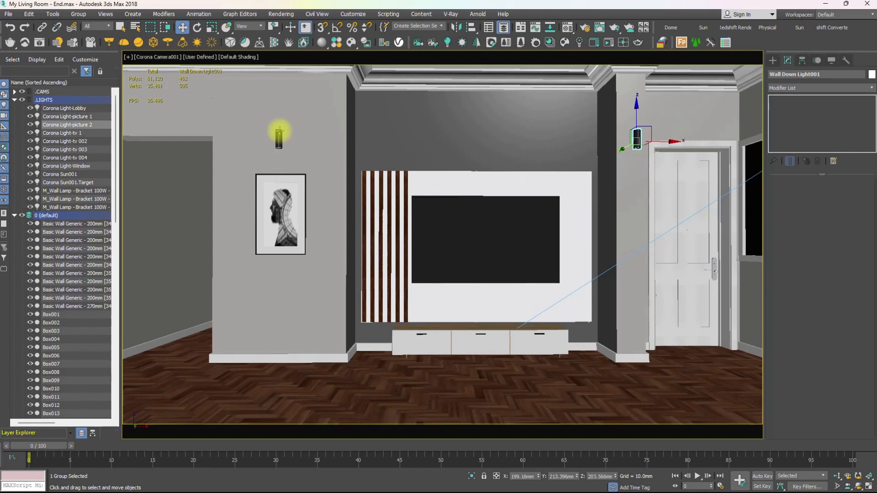
pyautogui.click(502, 27)
pyautogui.click(7, 212)
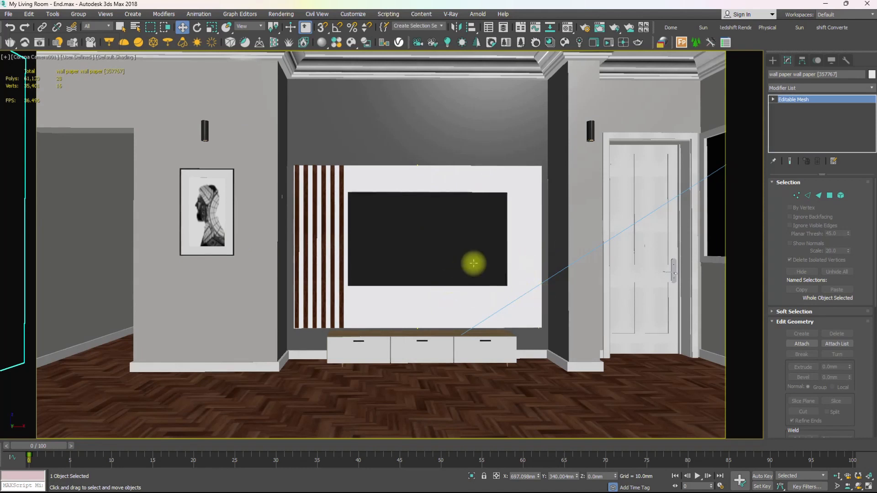
# - Save the scene and start Corona interactive rendering, minimizing the error message window
pyautogui.click(8, 14)
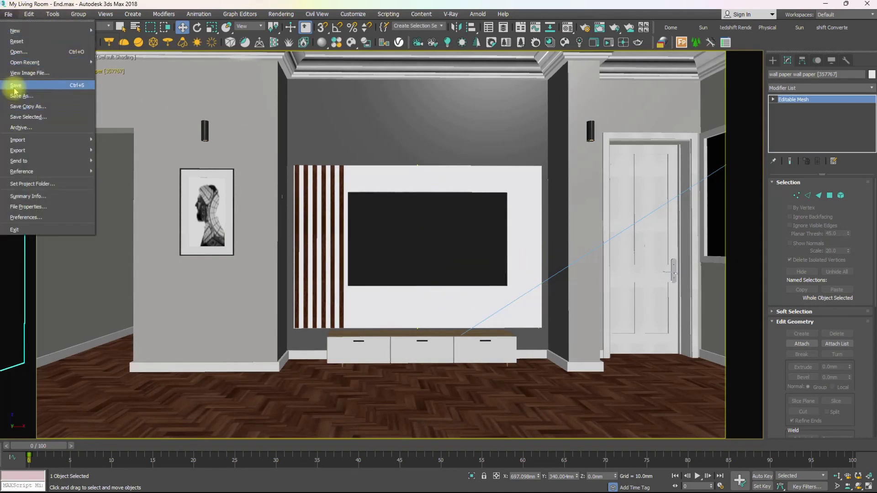
pyautogui.click(15, 86)
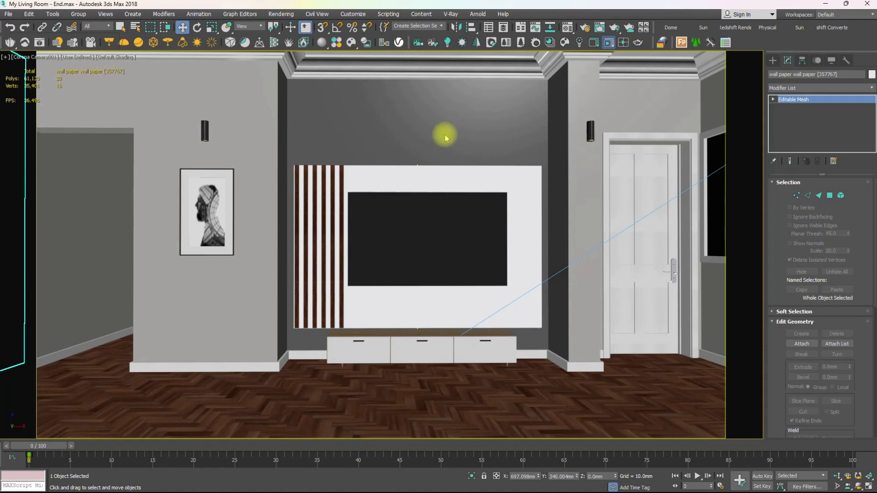
pyautogui.hotkey('shift', 'q')
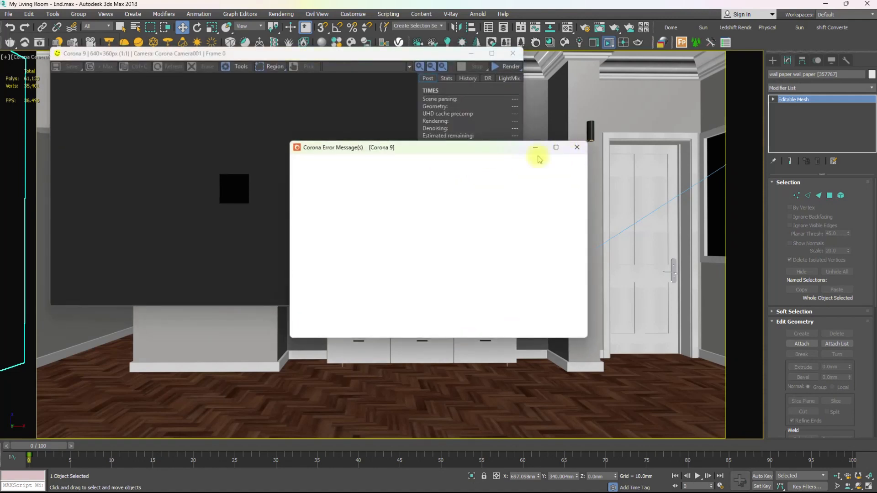
pyautogui.click(534, 147)
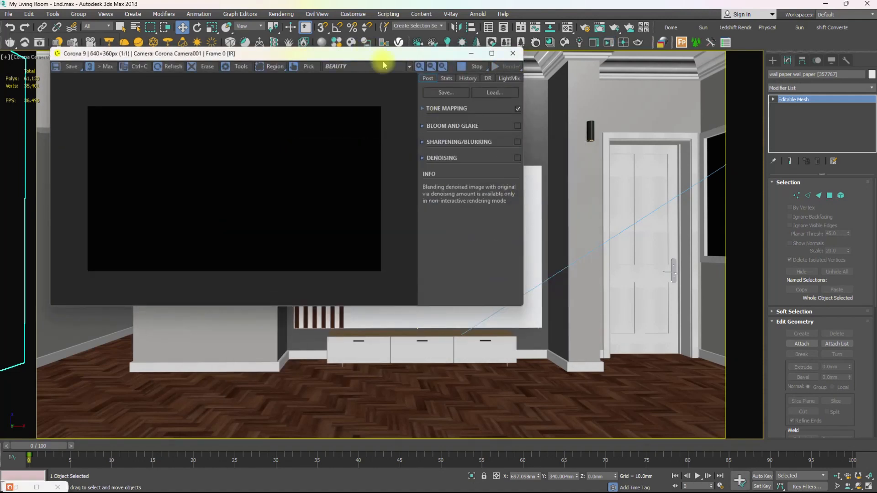
# - Move the Corona frame buffer aside and check the wall lights and TV panel glow in the interactive render
pyautogui.moveTo(383, 59); pyautogui.dragTo(471, 53)
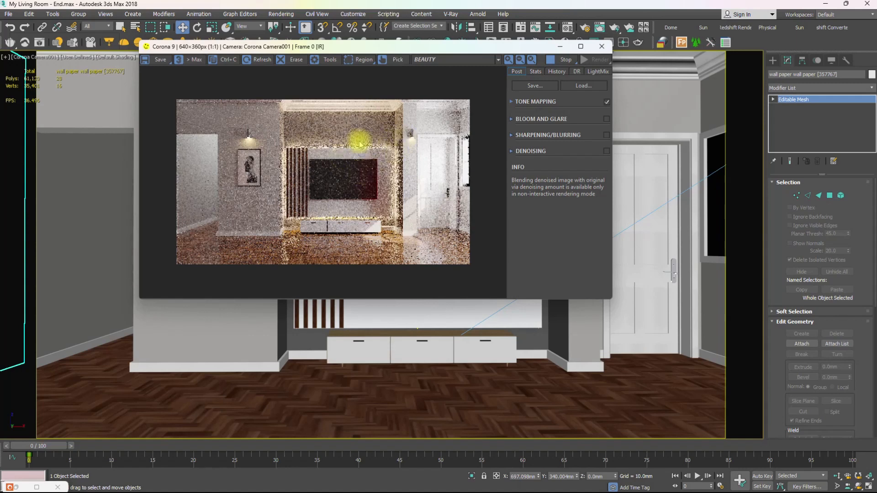
pyautogui.moveTo(444, 47); pyautogui.dragTo(589, 80)
pyautogui.moveTo(600, 111); pyautogui.dragTo(601, 130)
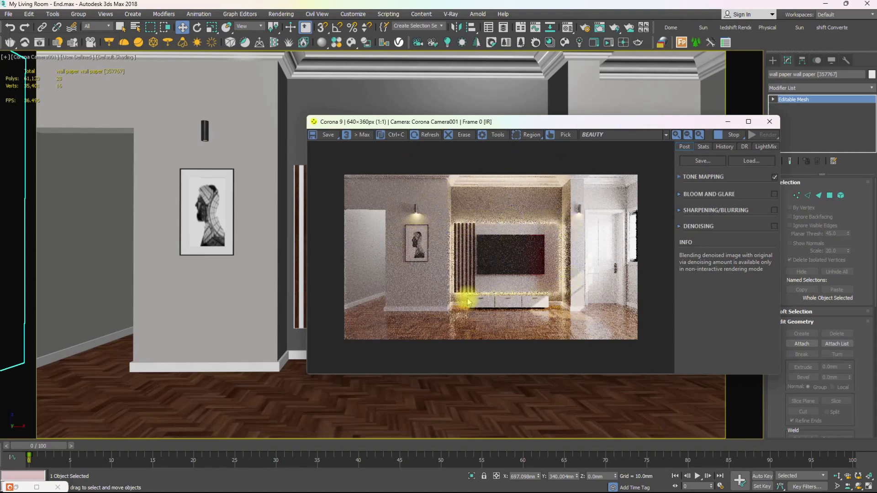
pyautogui.moveTo(503, 121); pyautogui.dragTo(571, 123)
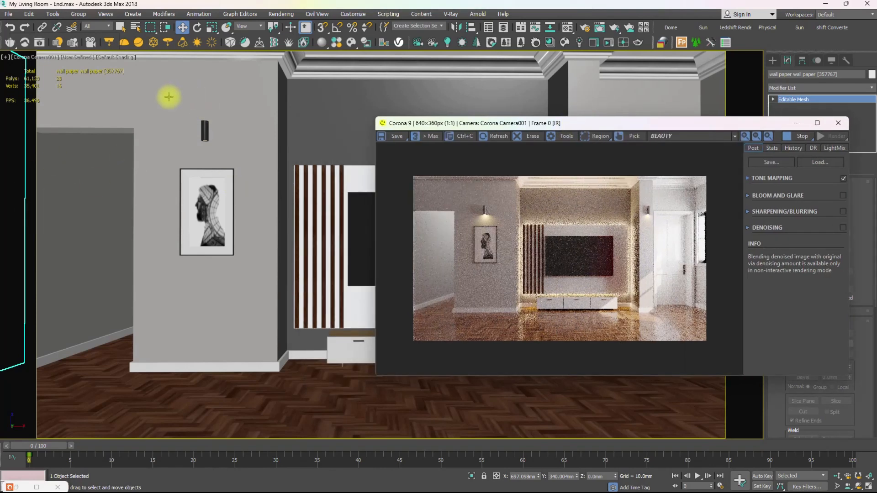
# - Select the four TV lights, Corona Light-tv 1, 002, 003 and 004, from the scene's object list
pyautogui.press('h')
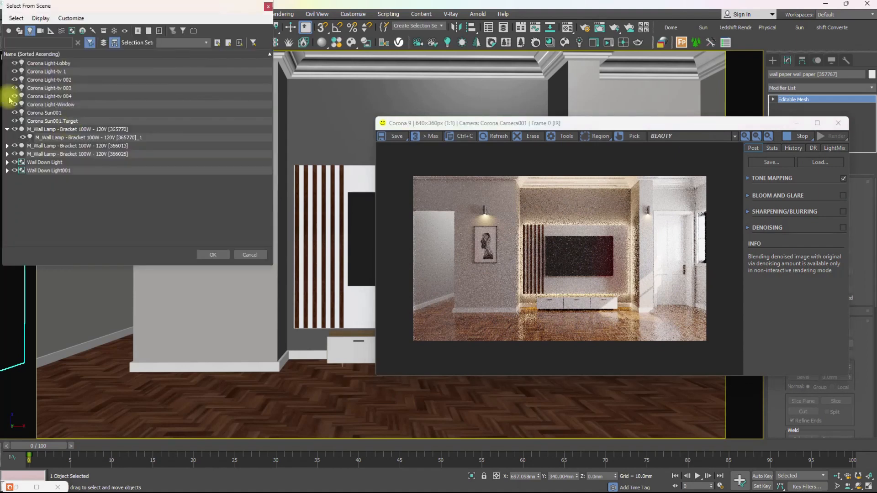
pyautogui.moveTo(127, 13); pyautogui.dragTo(135, 17)
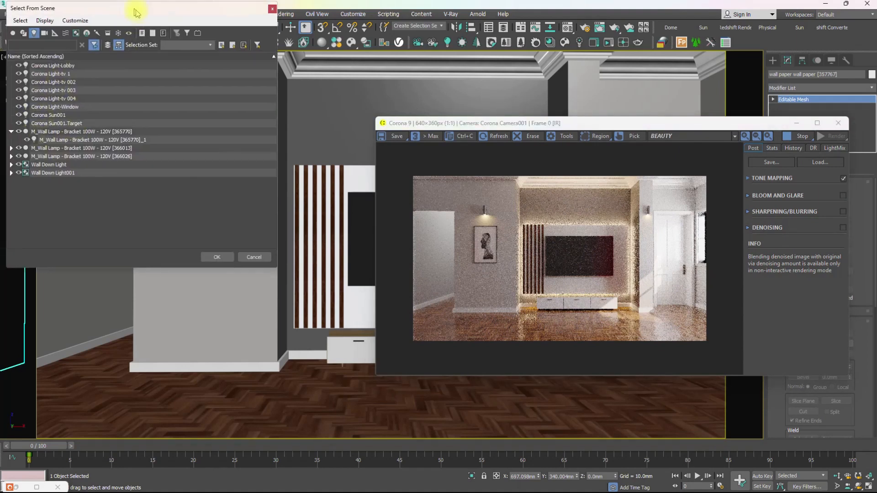
pyautogui.click(60, 76)
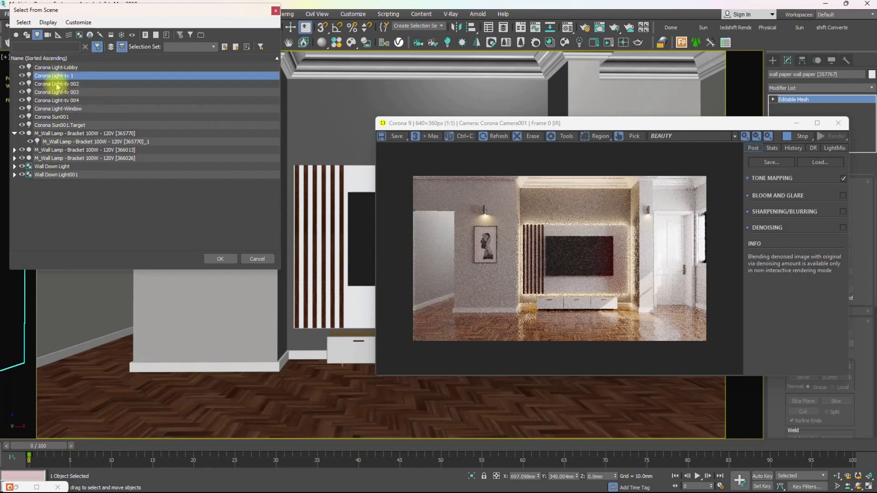
pyautogui.keyDown('ctrl'); pyautogui.click(57, 84); pyautogui.keyUp('ctrl')
pyautogui.keyDown('ctrl'); pyautogui.click(81, 93); pyautogui.keyUp('ctrl')
pyautogui.keyDown('ctrl'); pyautogui.click(65, 101); pyautogui.keyUp('ctrl')
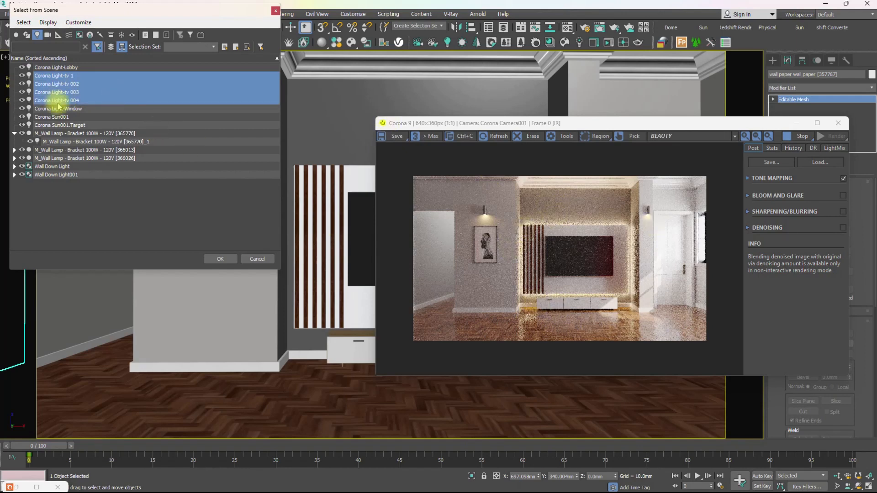
pyautogui.click(221, 259)
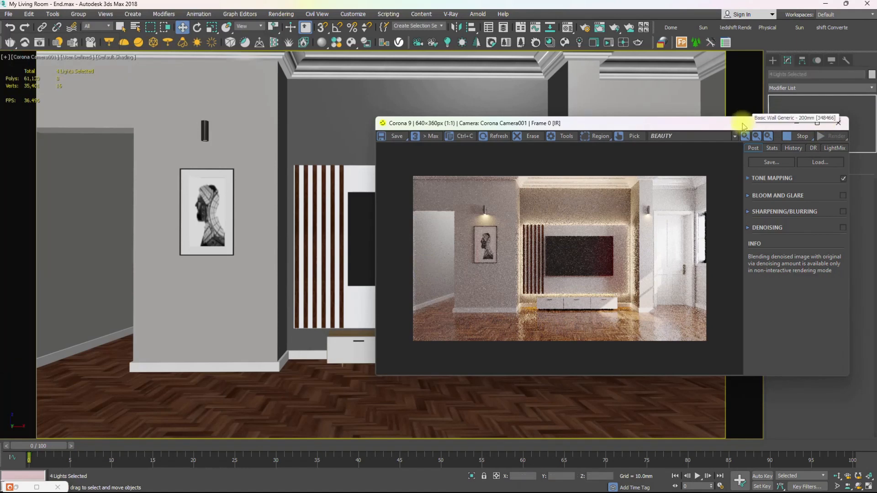
# - Move the Corona frame buffer clear of the modifier settings and check what is editable for the selected lights
pyautogui.moveTo(732, 127); pyautogui.dragTo(517, 113)
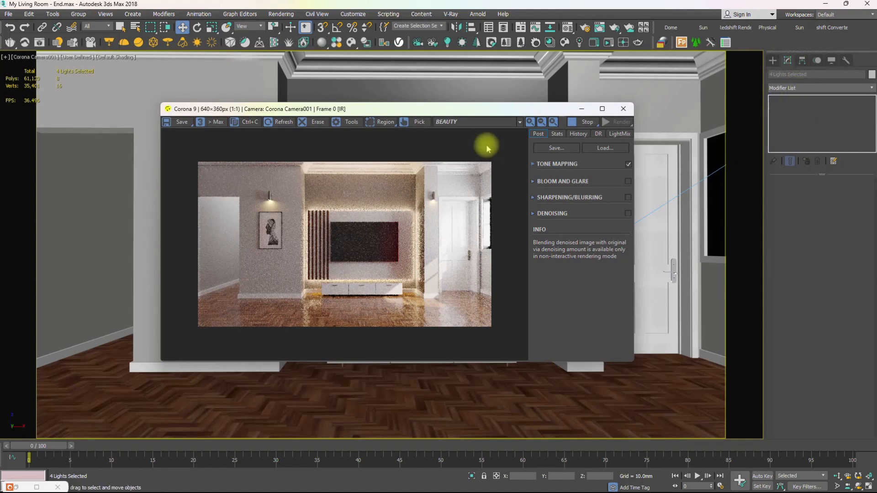
pyautogui.click(813, 79)
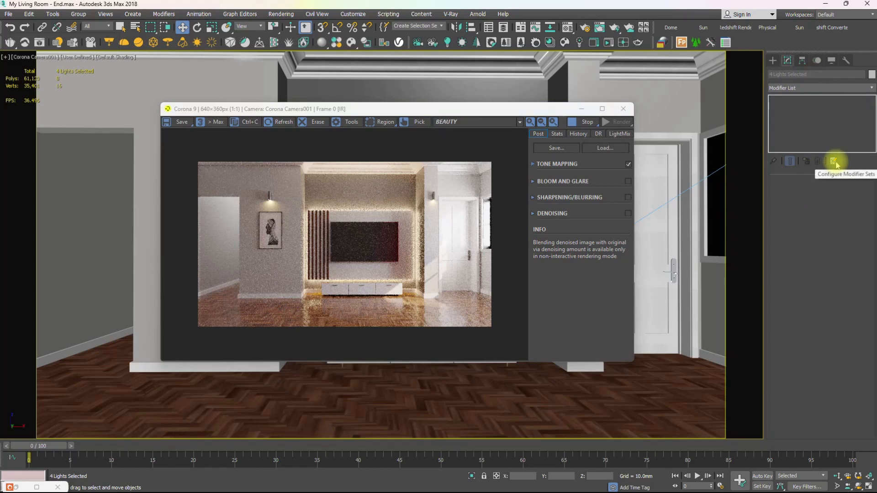
pyautogui.click(433, 110)
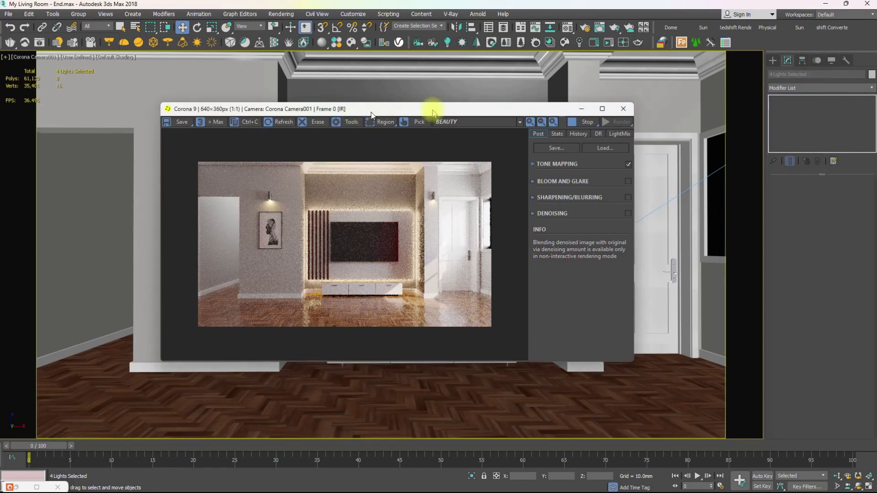
# - Move the Corona frame buffer aside and select only Corona Light-tv 1 from the scene's object list
pyautogui.moveTo(432, 110); pyautogui.dragTo(510, 110)
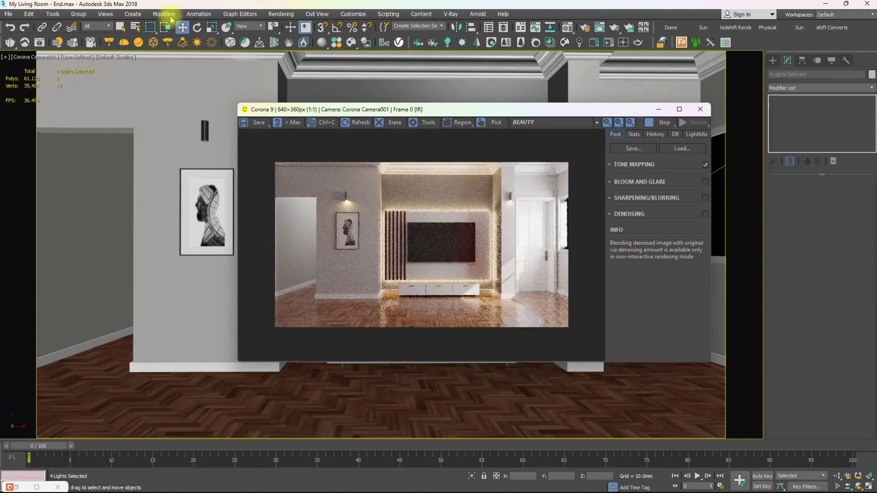
pyautogui.click(93, 188)
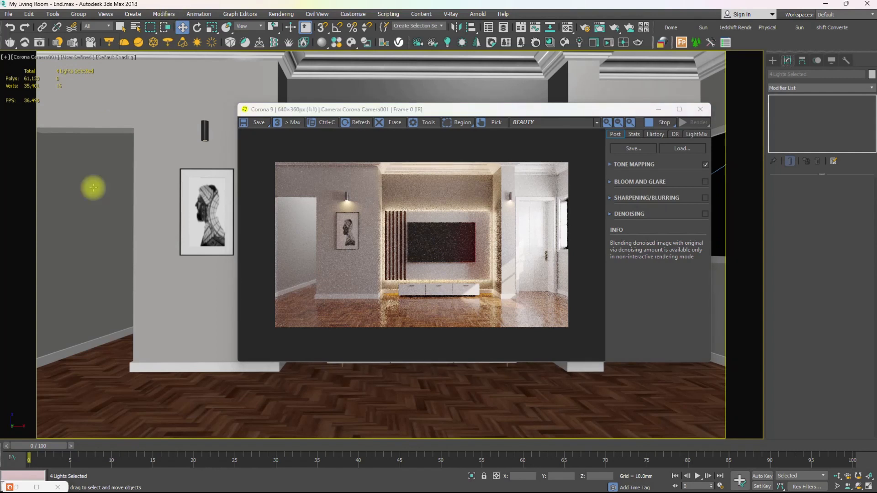
pyautogui.press('h')
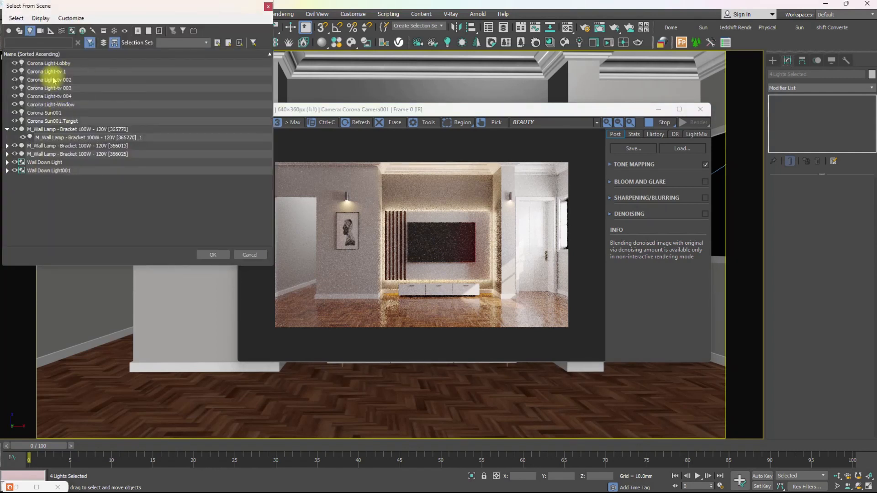
pyautogui.click(212, 254)
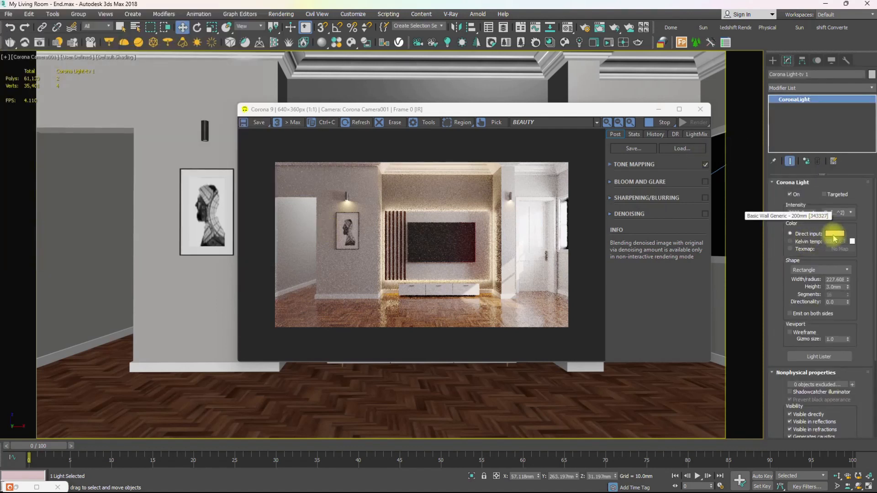
# - Set Corona Light-tv 1's direct input colour to red 221, green 65, blue 23, and copy that colour
pyautogui.click(834, 234)
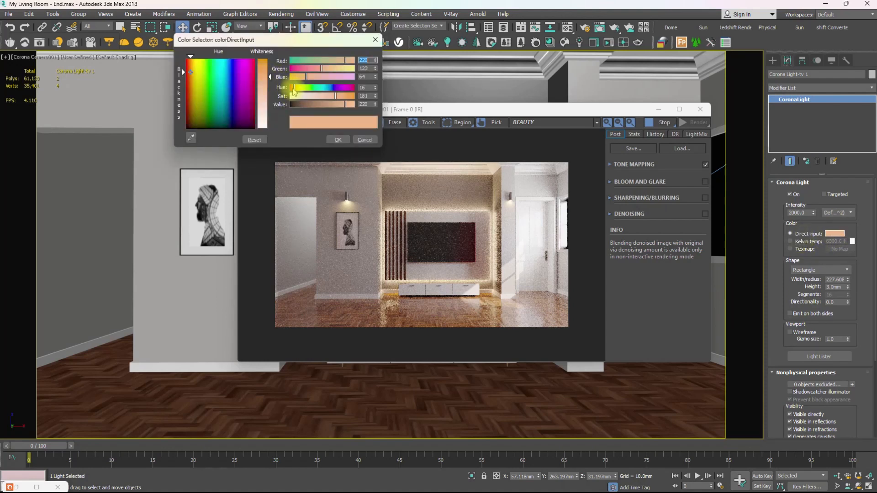
pyautogui.moveTo(292, 92); pyautogui.dragTo(266, 66)
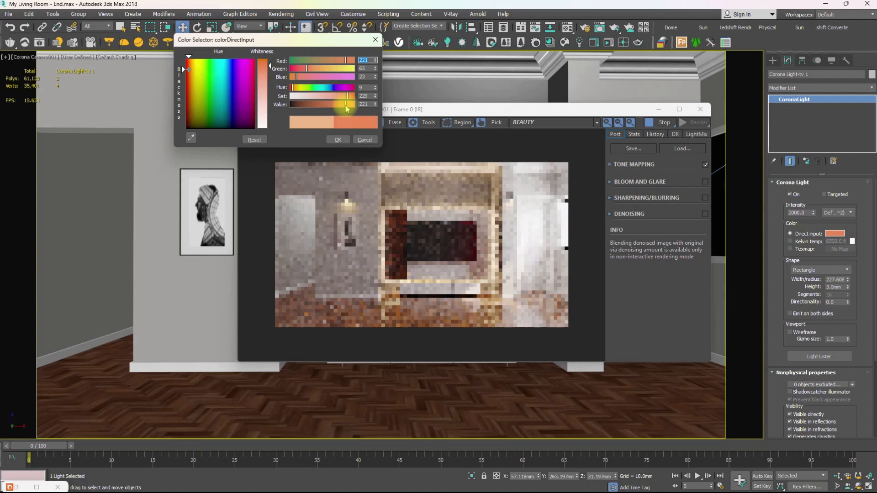
pyautogui.click(341, 140)
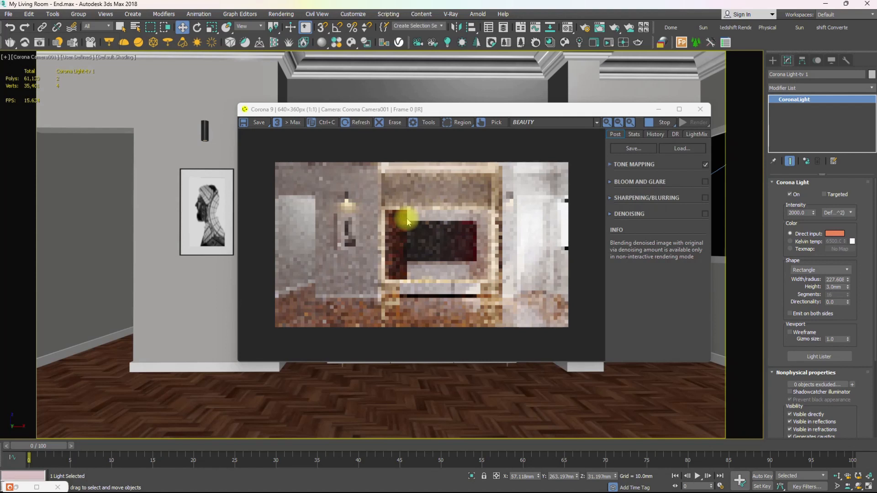
pyautogui.rightClick(832, 237)
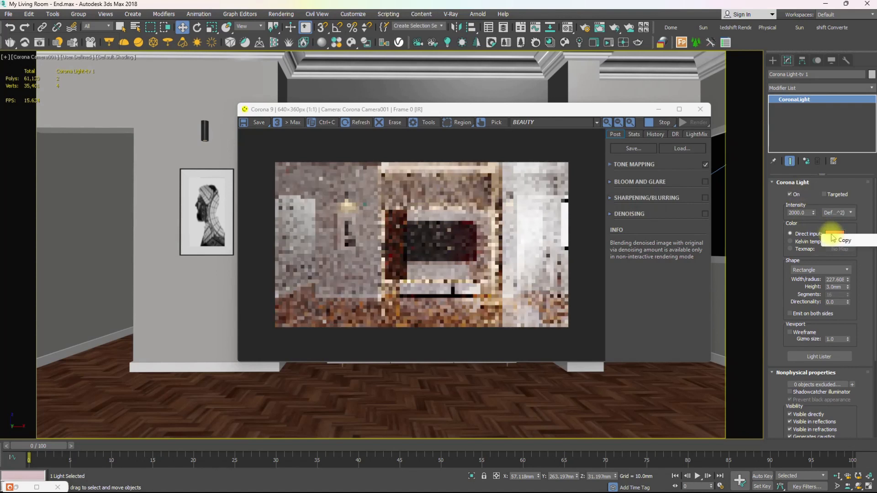
pyautogui.click(845, 241)
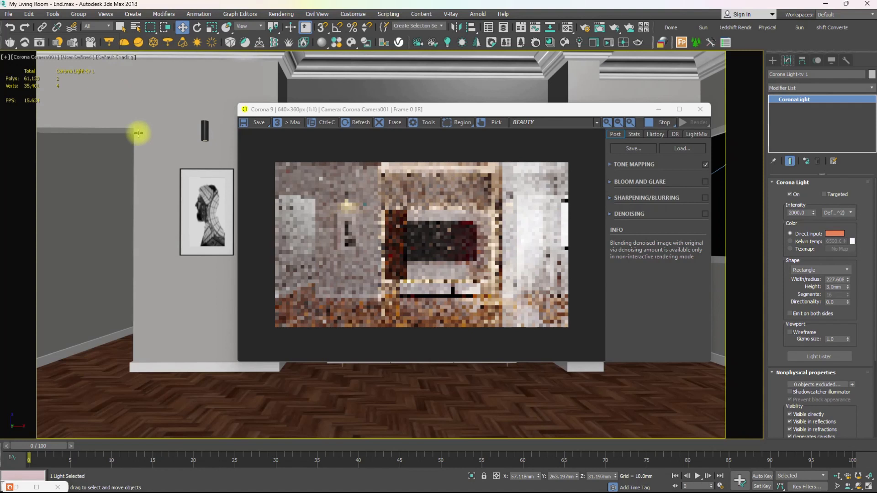
# - Select Corona Light-tv 002 from the scene's object list and check its direct input colour
pyautogui.press('h')
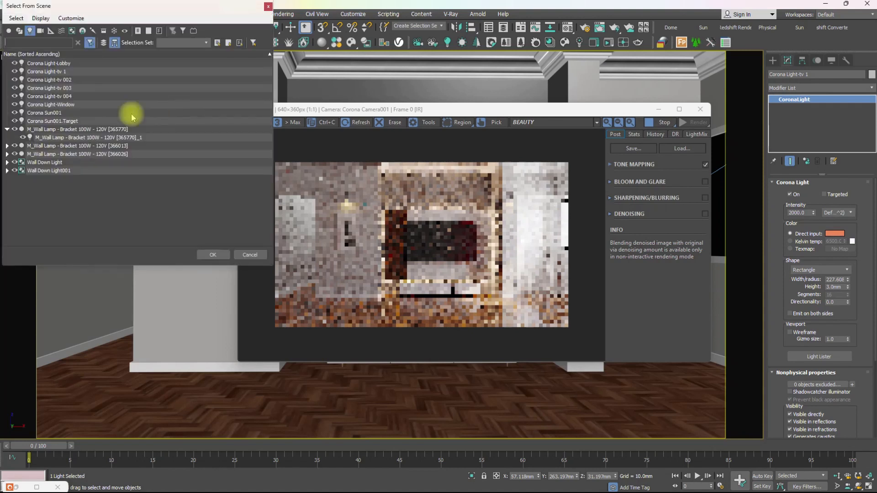
pyautogui.click(65, 81)
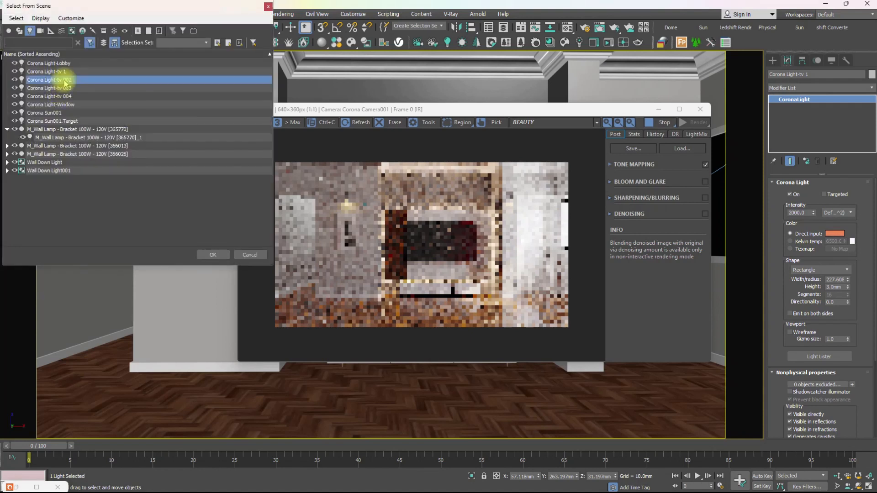
pyautogui.click(211, 256)
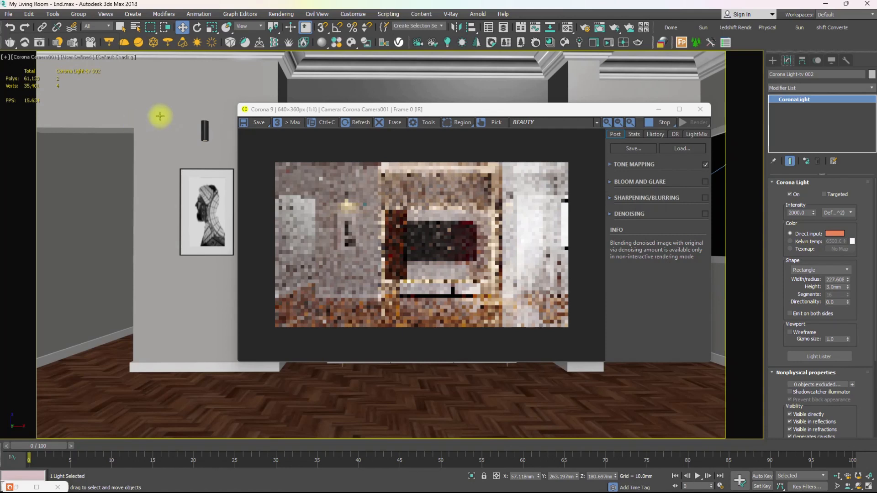
# - Select Corona Light-tv 003 and paste the copied orange colour into its direct input colour
pyautogui.press('h')
pyautogui.click(66, 88)
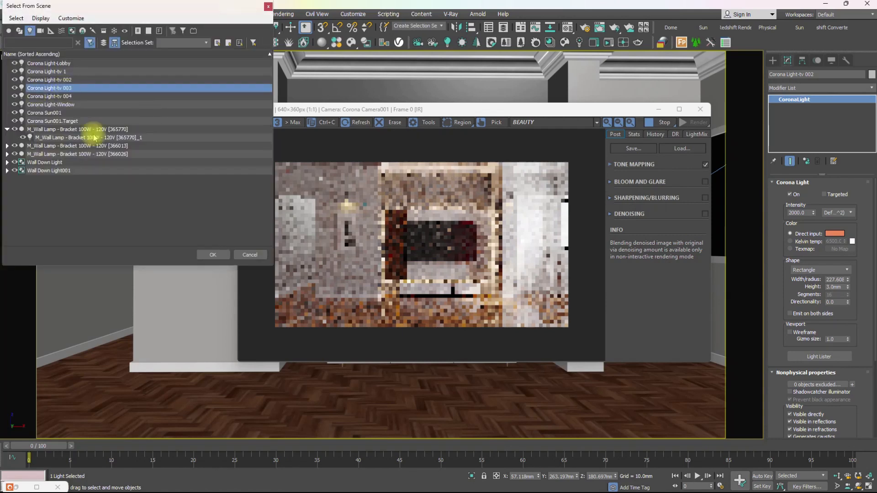
pyautogui.click(214, 255)
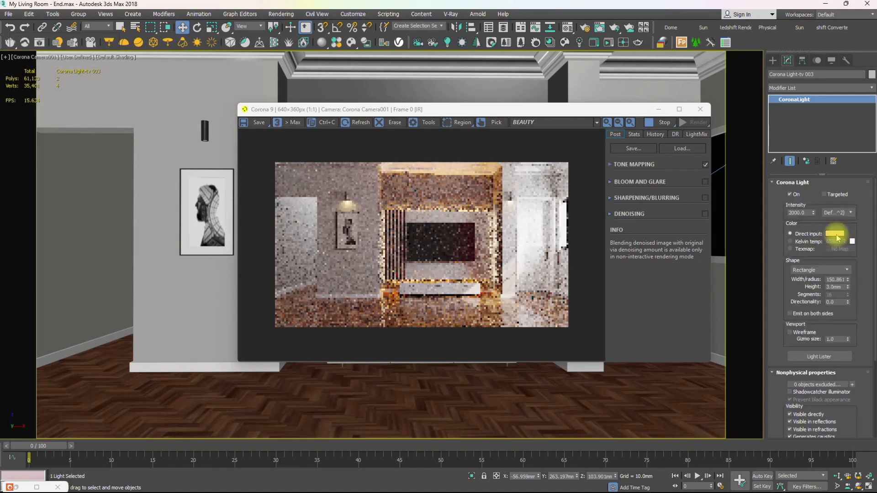
pyautogui.rightClick(837, 238)
pyautogui.click(844, 250)
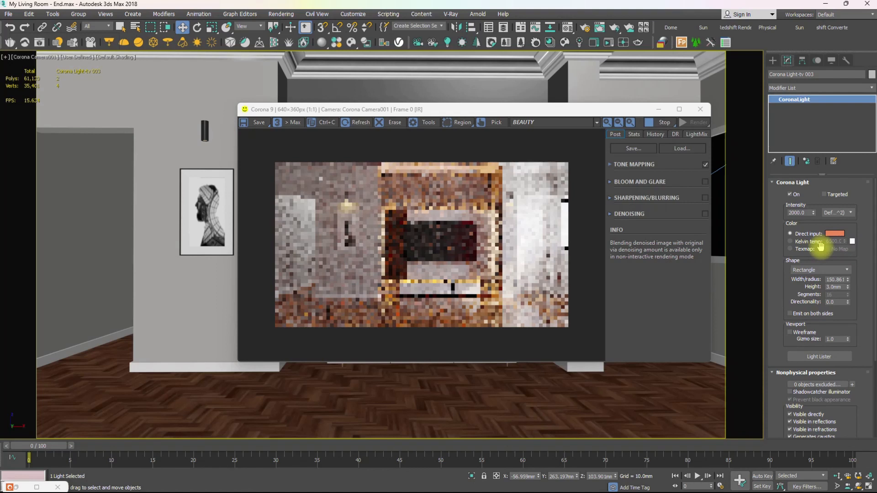
# - Reposition the frame buffer and draw a render region around the wall light and the framed picture below it
pyautogui.moveTo(568, 114); pyautogui.dragTo(579, 82)
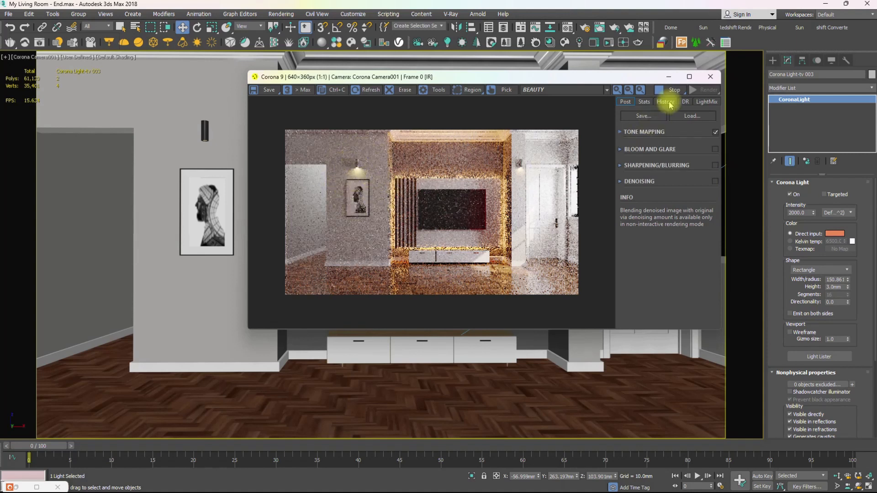
pyautogui.click(461, 99)
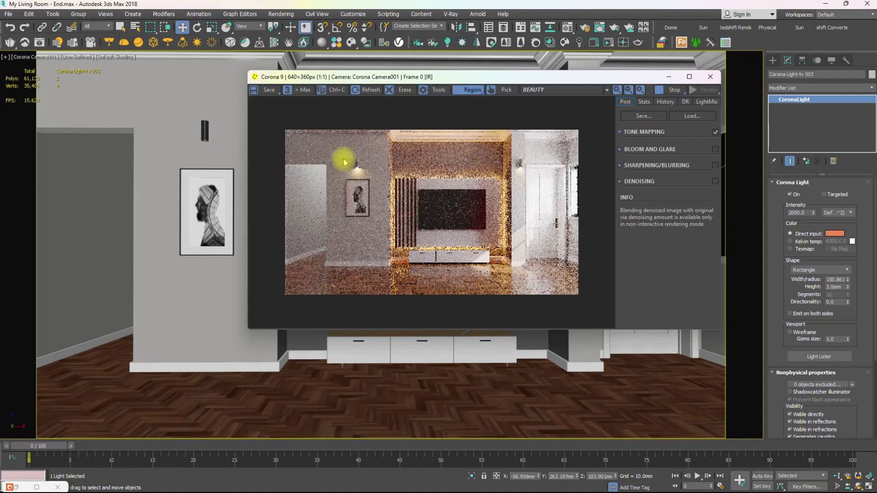
pyautogui.moveTo(338, 147); pyautogui.dragTo(385, 270)
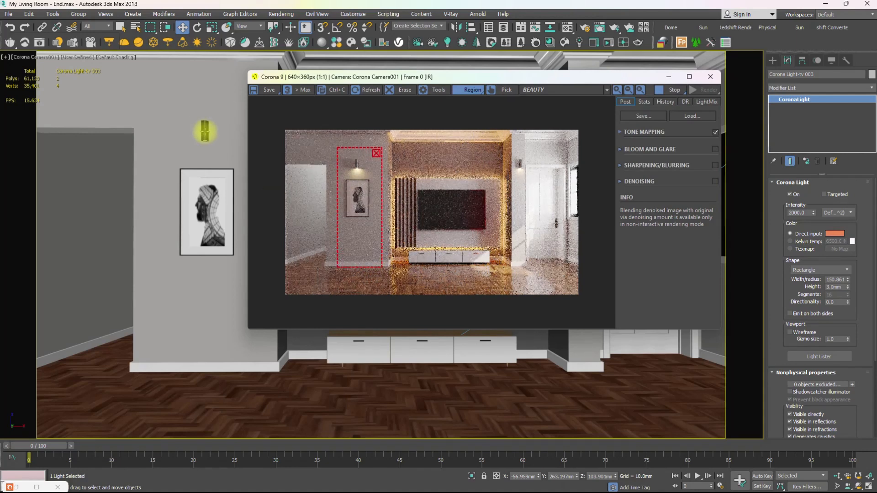
# - Open the Wall Down Light group above the framed picture and select its cylinder housing
pyautogui.click(204, 132)
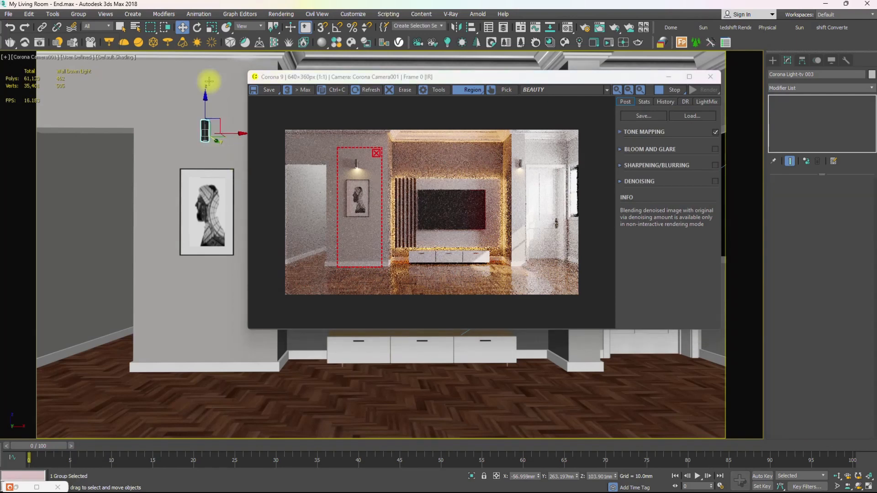
pyautogui.click(78, 14)
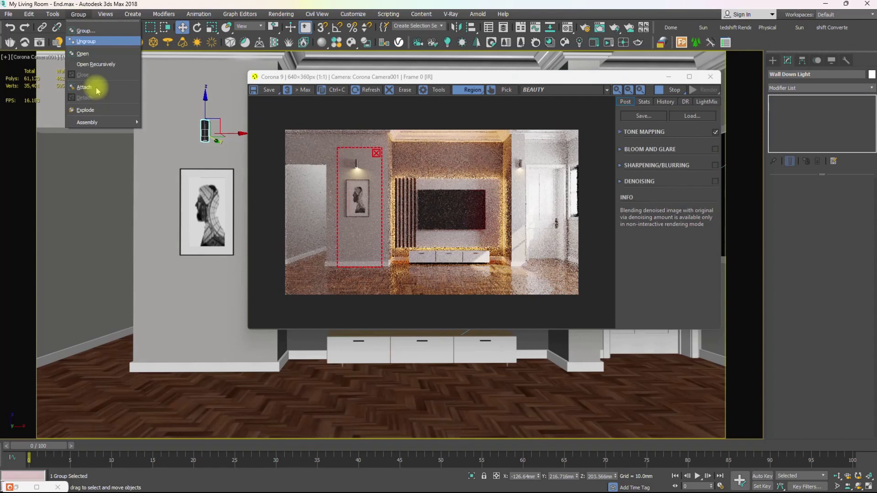
pyautogui.click(82, 54)
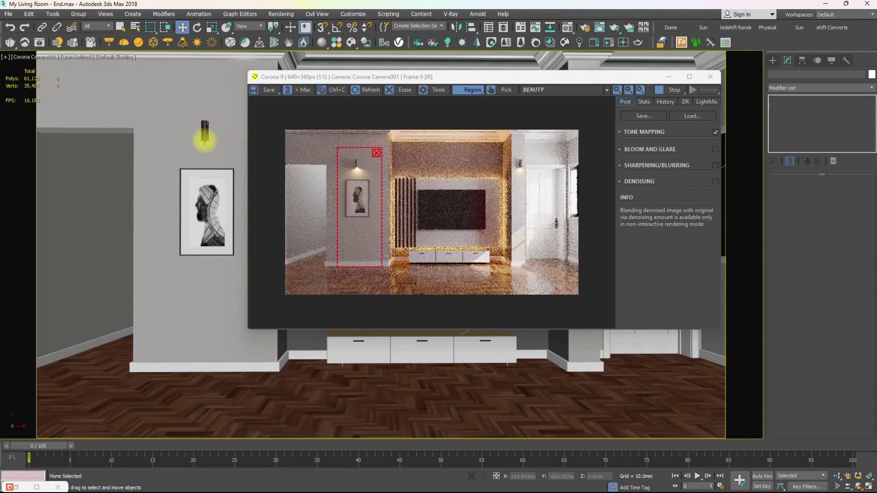
pyautogui.click(204, 136)
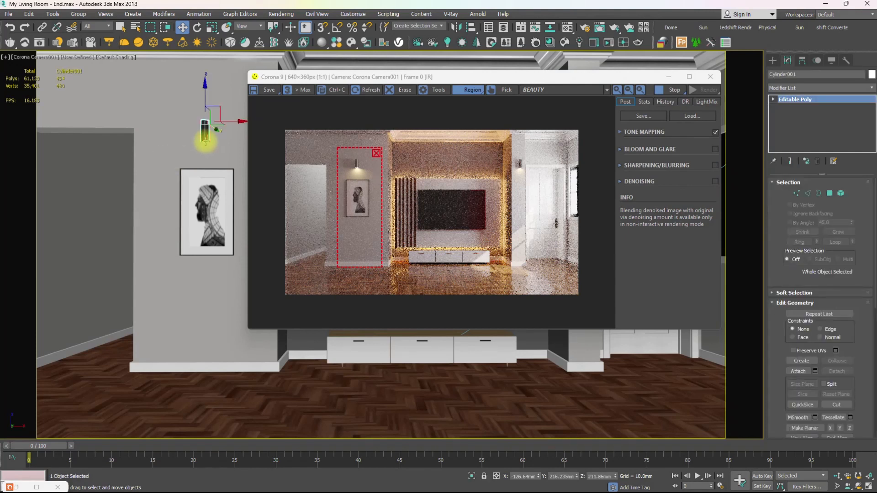
pyautogui.click(205, 137)
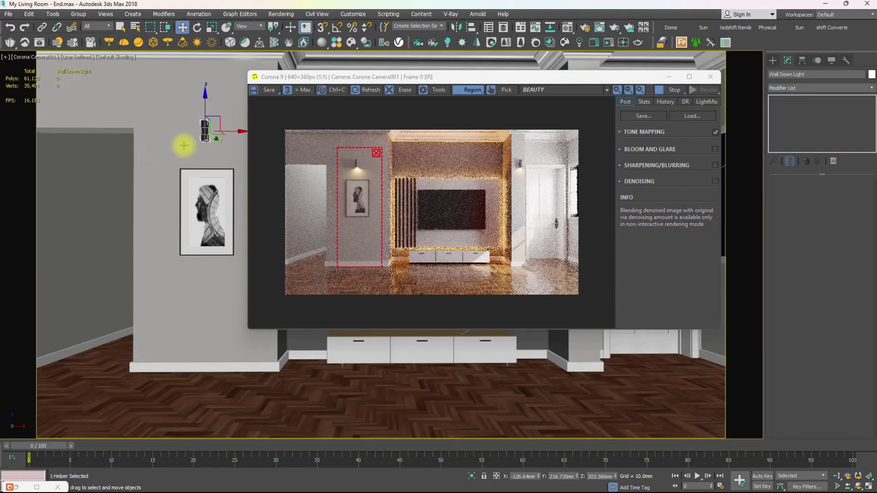
pyautogui.click(205, 139)
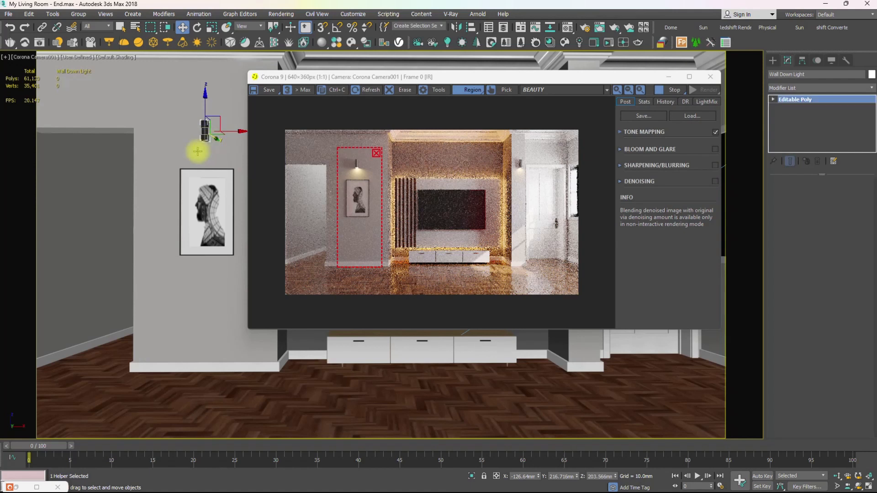
pyautogui.click(203, 136)
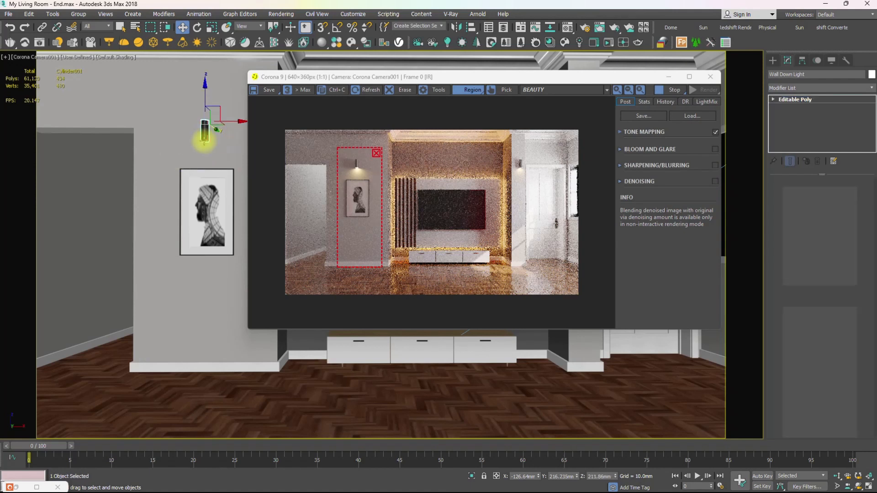
# - Stop the interactive rendering, move the frame buffer clear, and bring the wall light's underside up close in Perspective view
pyautogui.click(663, 90)
pyautogui.moveTo(572, 78); pyautogui.dragTo(623, 252)
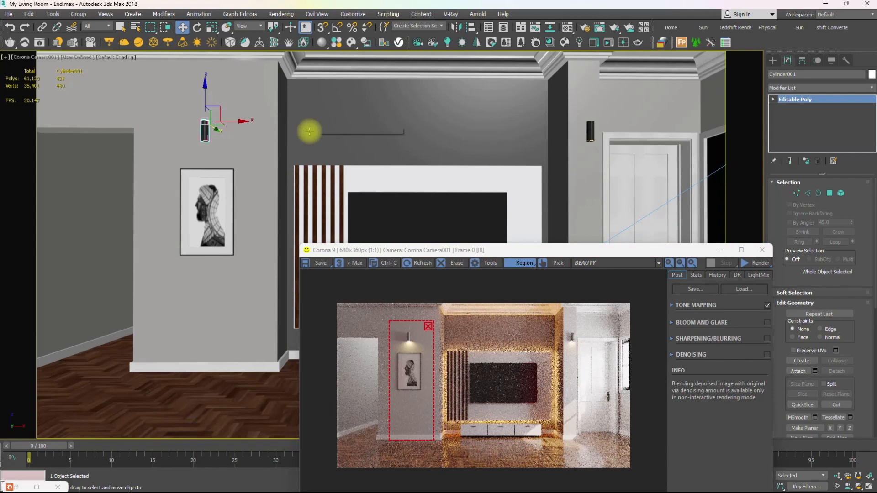
pyautogui.press('p')
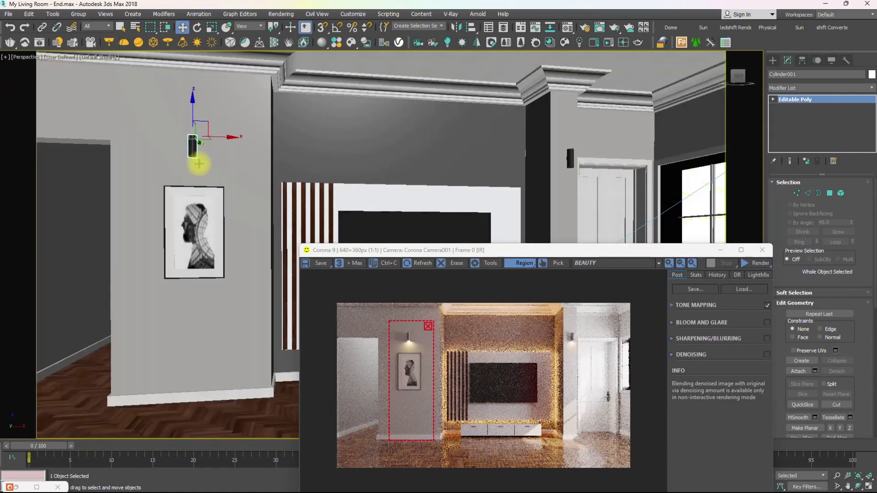
pyautogui.scroll(1, 199, 163)
pyautogui.scroll(5, 199, 145)
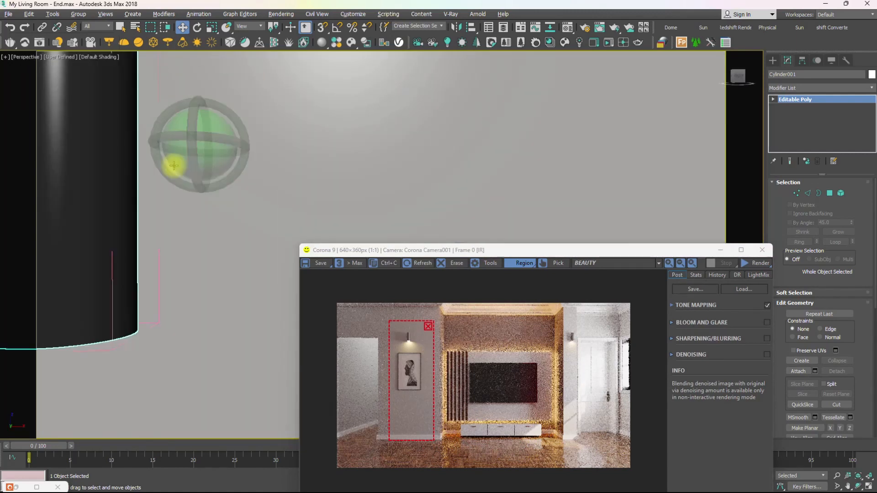
pyautogui.scroll(-1, 207, 206)
pyautogui.moveTo(243, 158); pyautogui.dragTo(160, 199, button='middle')
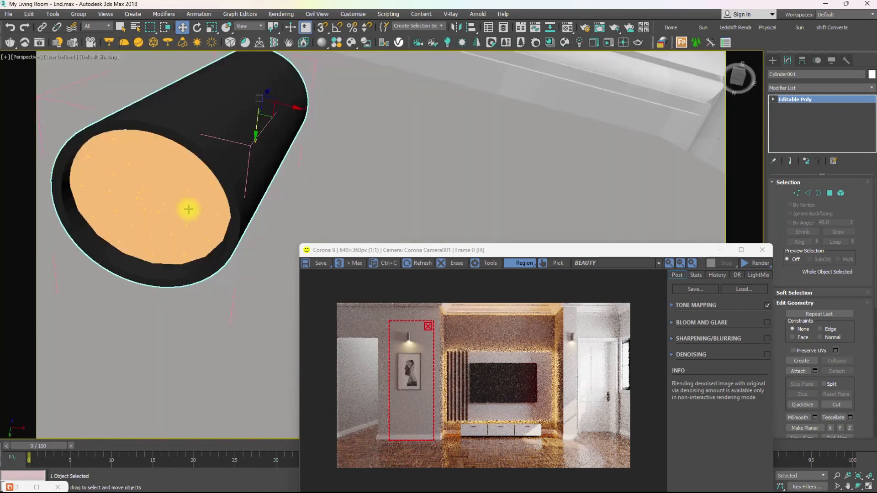
# - Select the Corona disk light inside the wall lamp above the picture and bring its IES settings into view
pyautogui.click(196, 229)
pyautogui.keyDown('alt'); pyautogui.moveTo(195, 229); pyautogui.dragTo(263, 228, button='middle'); pyautogui.keyUp('alt')
pyautogui.scroll(-8, 173, 211)
pyautogui.keyDown('alt'); pyautogui.moveTo(262, 228); pyautogui.dragTo(256, 252, button='middle'); pyautogui.keyUp('alt')
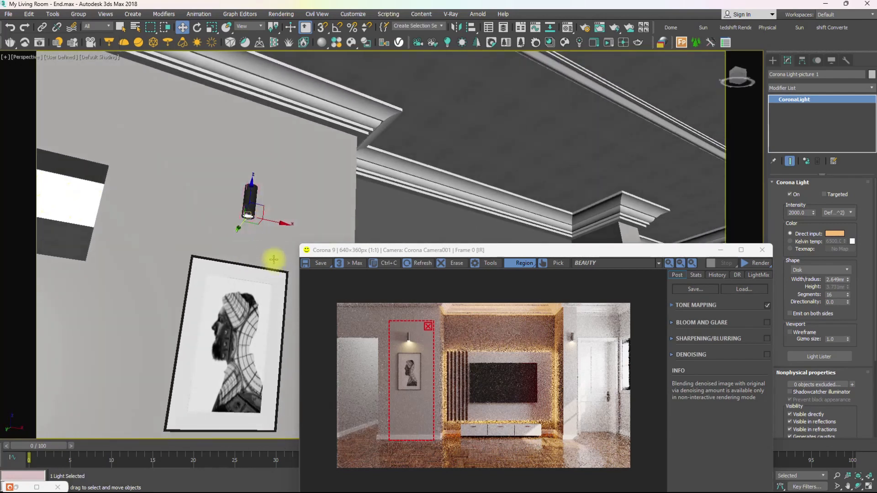
pyautogui.moveTo(659, 253); pyautogui.dragTo(340, 332)
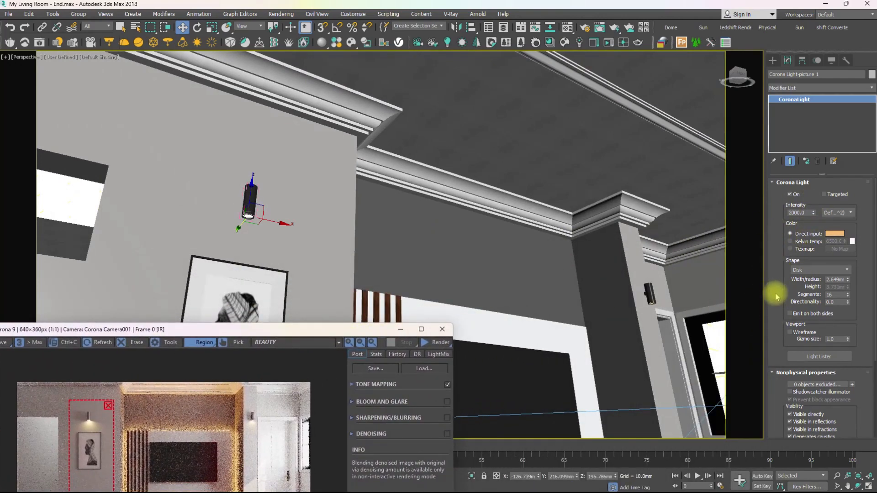
pyautogui.click(777, 242)
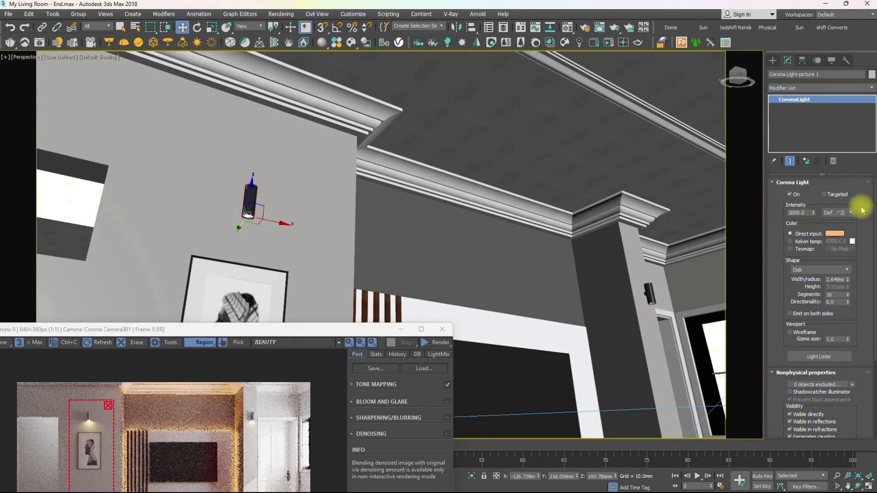
pyautogui.click(773, 182)
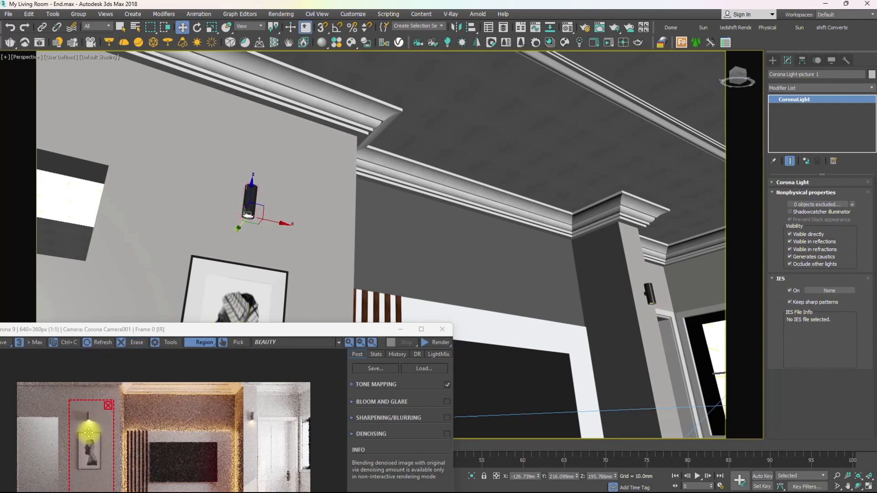
# - Load the Real-IES_bold.ies profile into the picture light
pyautogui.click(829, 291)
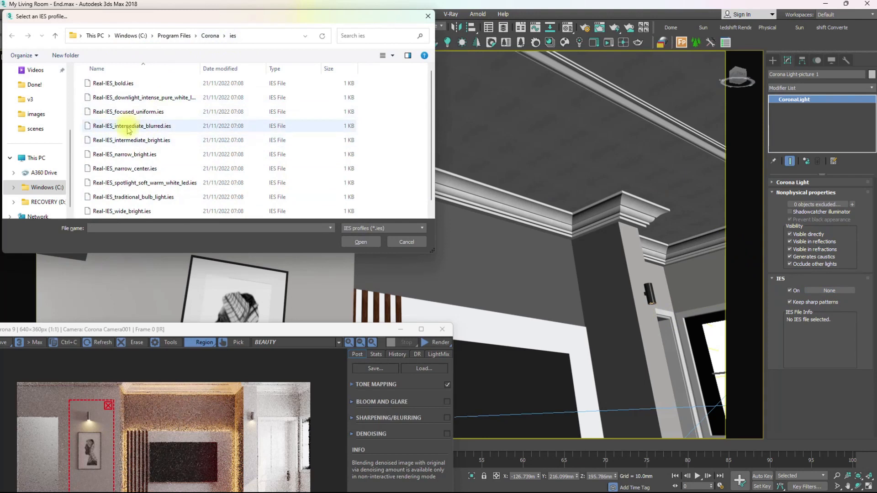
pyautogui.click(112, 83)
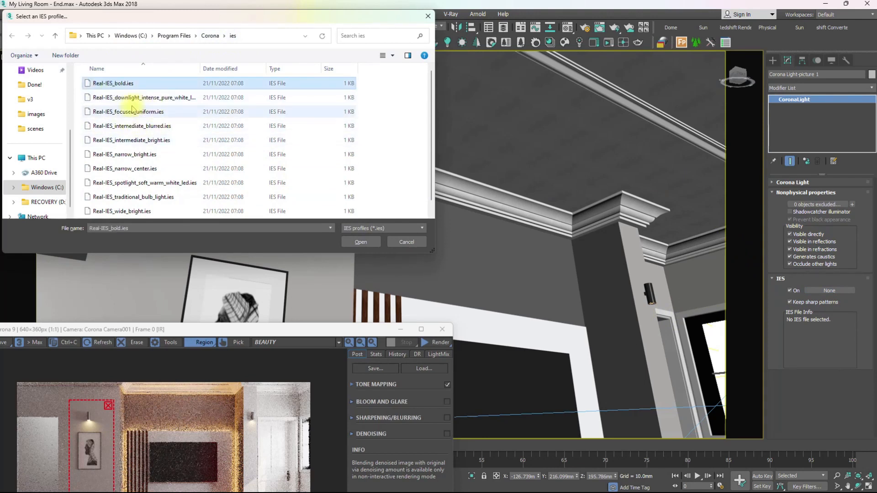
pyautogui.scroll(-1, 140, 137)
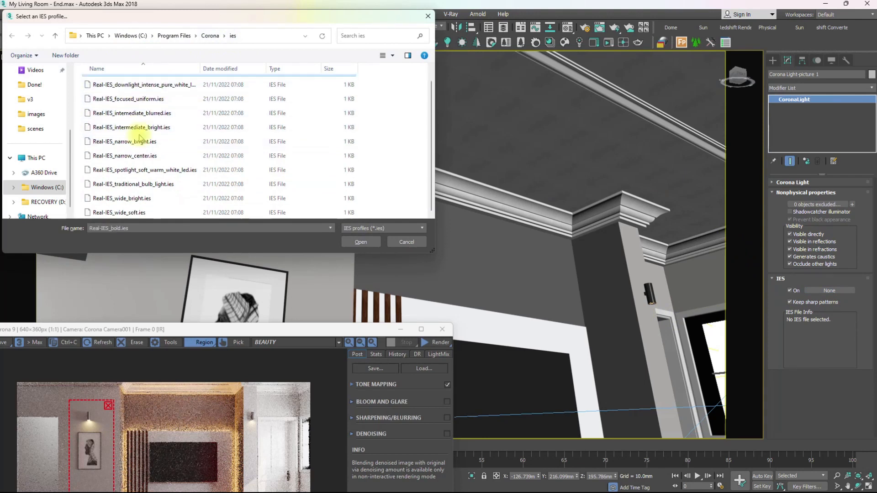
pyautogui.scroll(1, 140, 136)
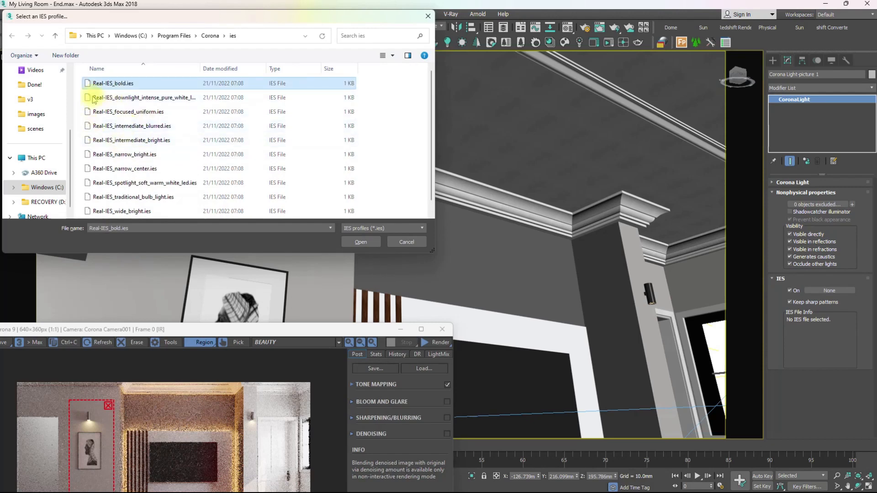
pyautogui.click(361, 242)
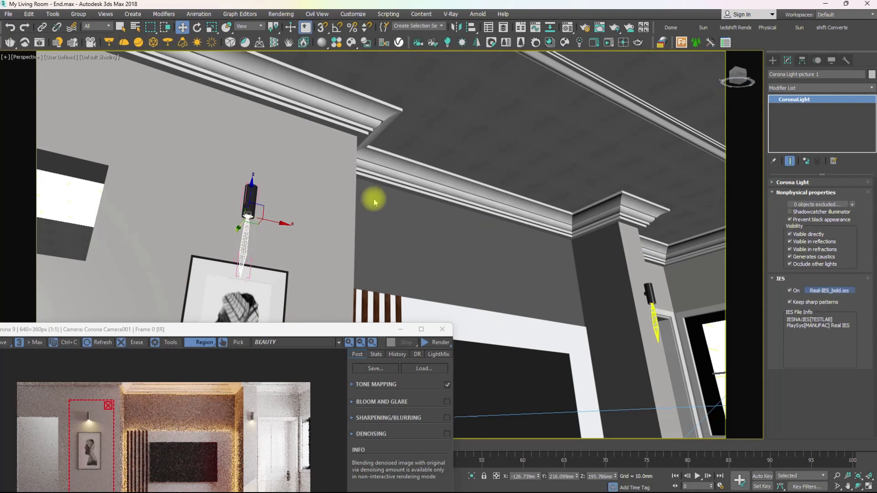
# - Replace the picture light's IES profile with Real-IES_downlight_intense_pure_white_led.ies and view its light cone above the picture
pyautogui.click(144, 98)
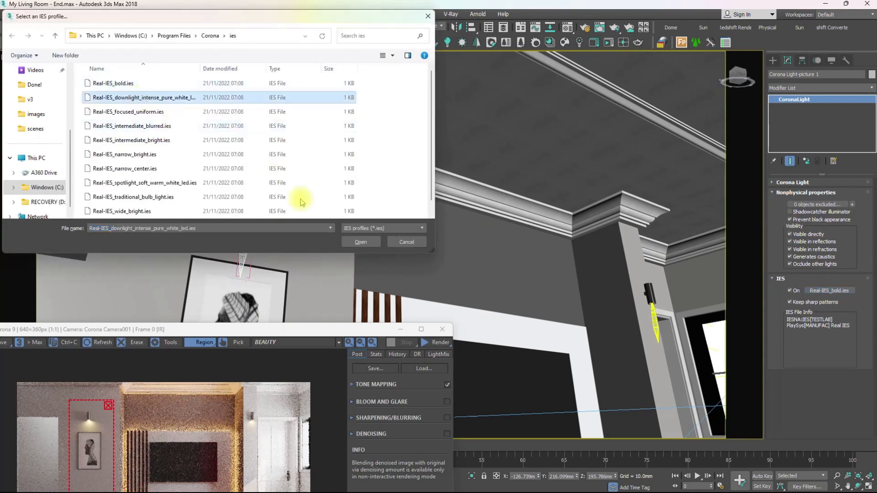
pyautogui.press('Return')
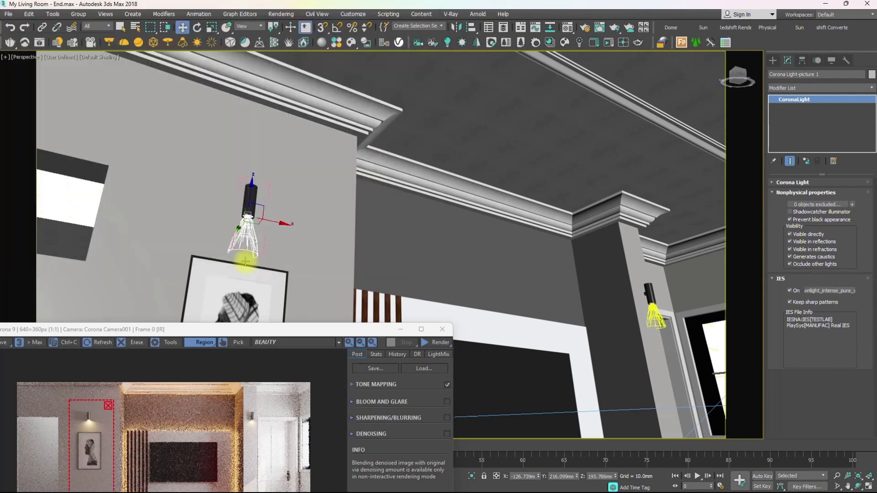
pyautogui.moveTo(281, 332); pyautogui.dragTo(588, 111)
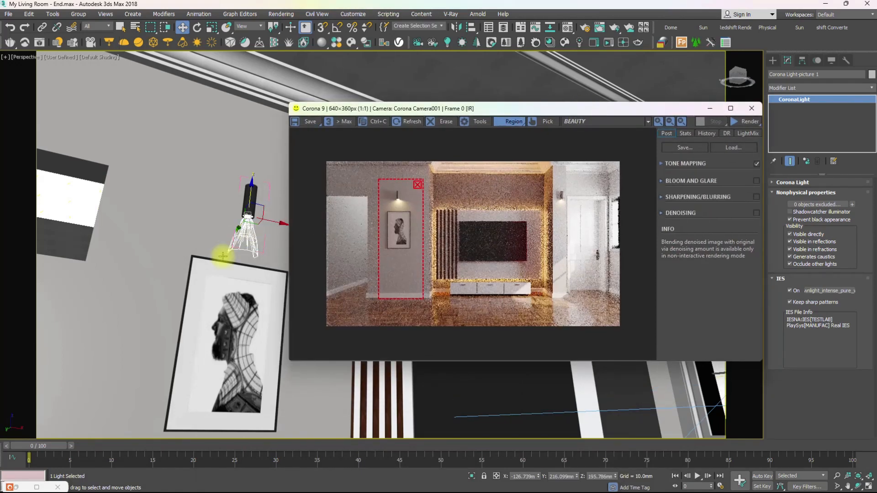
pyautogui.keyDown('alt'); pyautogui.moveTo(203, 246); pyautogui.dragTo(242, 273, button='middle'); pyautogui.keyUp('alt')
pyautogui.moveTo(663, 110); pyautogui.dragTo(556, 329)
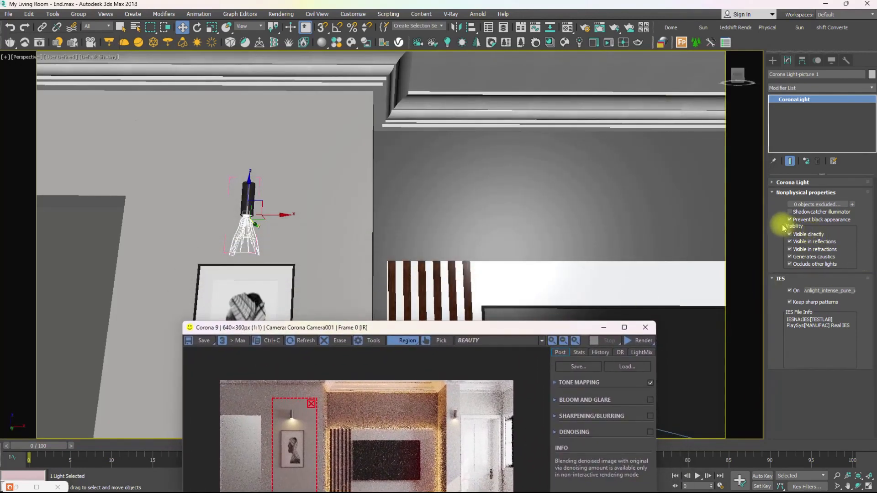
# - Show the light's intensity settings, switch to the camera view and start an interactive render of the region around the picture
pyautogui.click(772, 192)
pyautogui.click(772, 183)
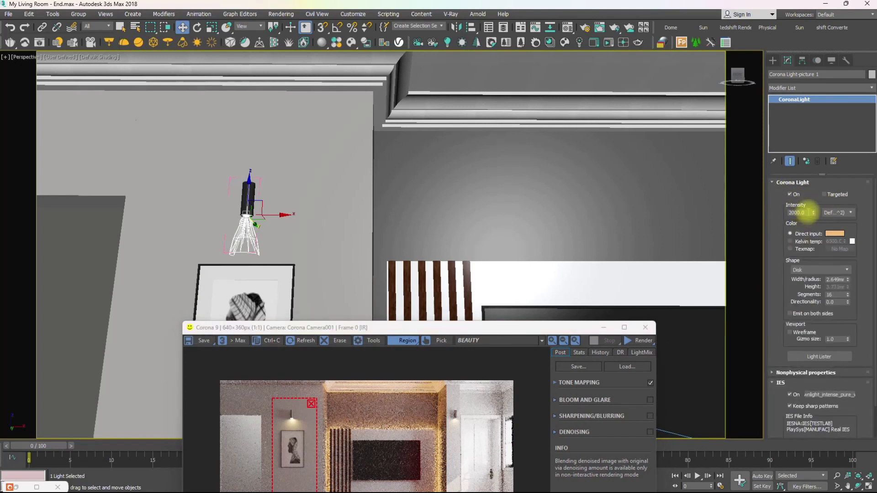
pyautogui.moveTo(317, 190); pyautogui.dragTo(338, 192, button='middle')
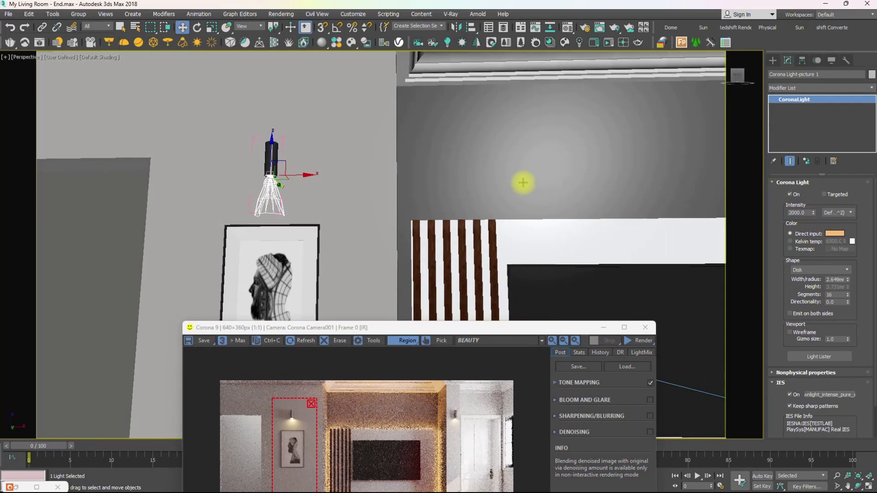
pyautogui.press('c')
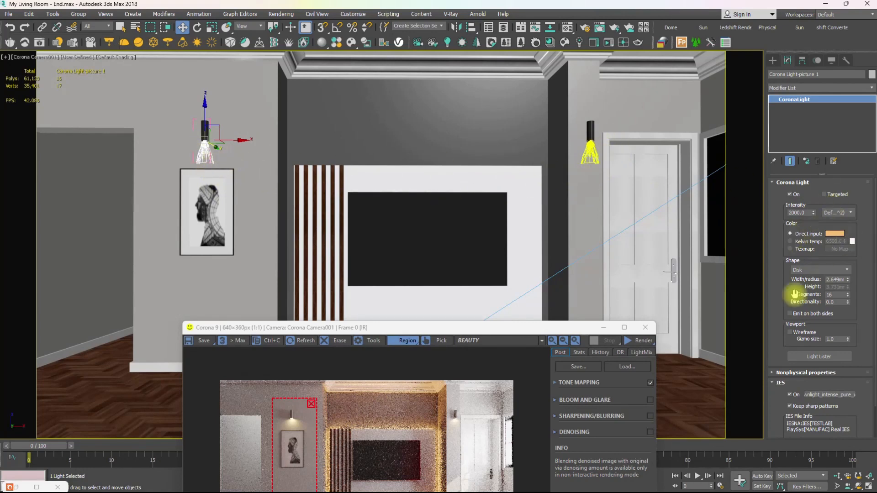
pyautogui.moveTo(512, 330); pyautogui.dragTo(535, 196)
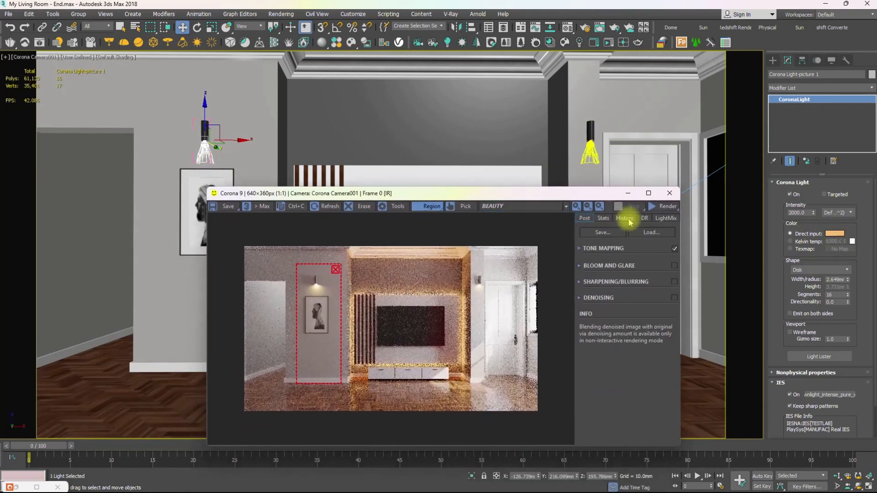
pyautogui.click(666, 206)
pyautogui.click(660, 218)
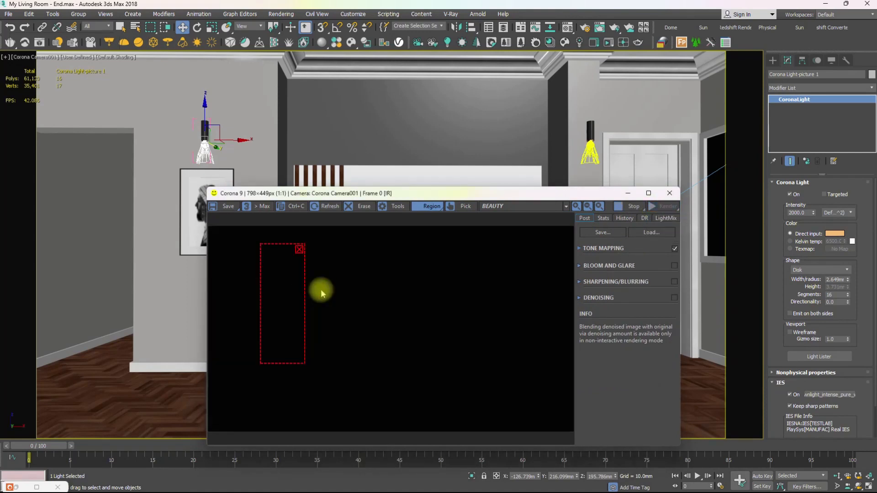
pyautogui.moveTo(455, 197); pyautogui.dragTo(483, 96)
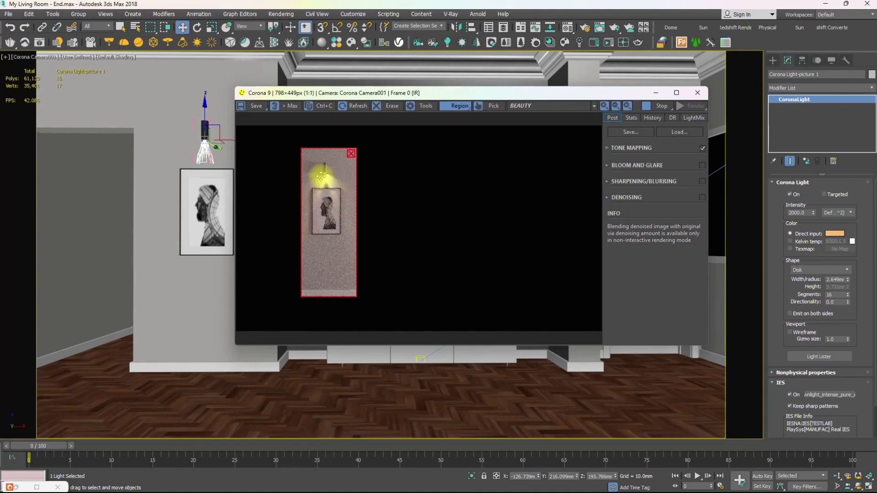
# - Set the picture light's intensity to 1000
pyautogui.doubleClick(795, 213)
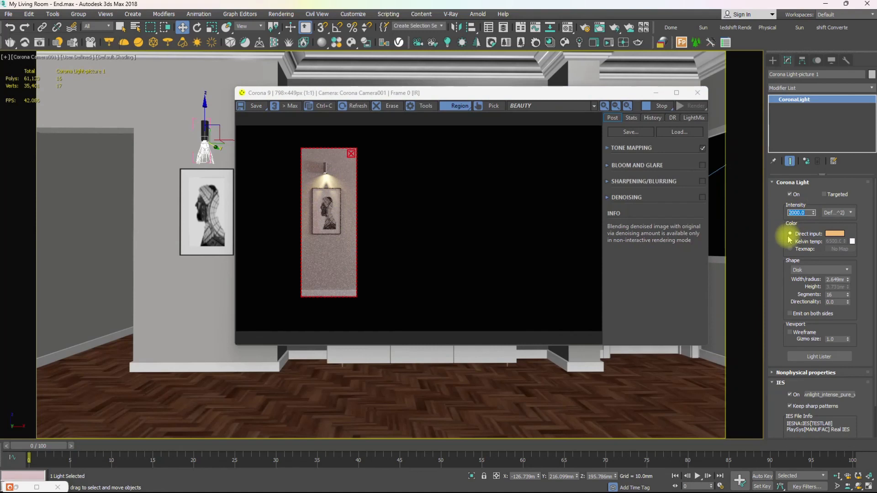
pyautogui.write('100')
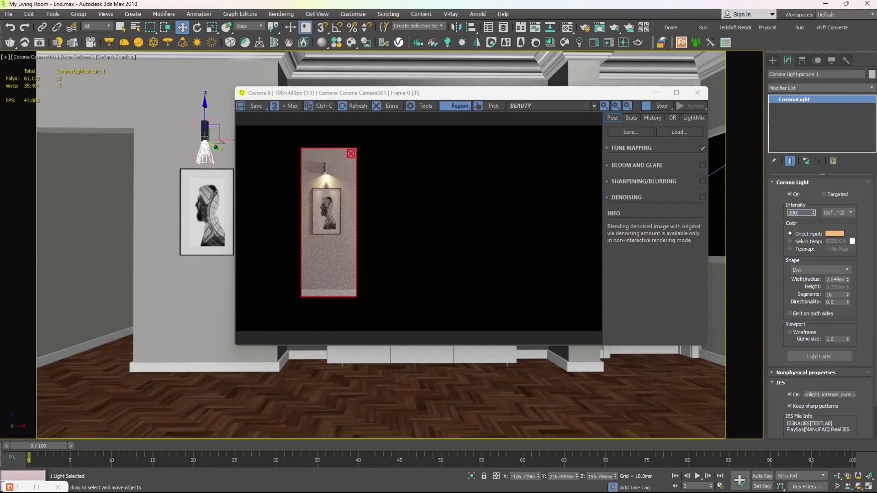
pyautogui.write('0')
pyautogui.press('Return')
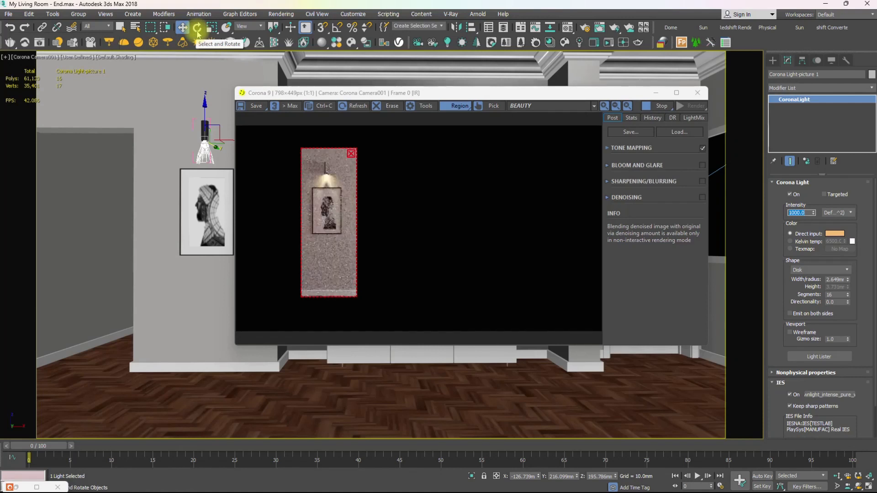
# - Straighten the picture light by setting its X rotation to 0
pyautogui.click(198, 29)
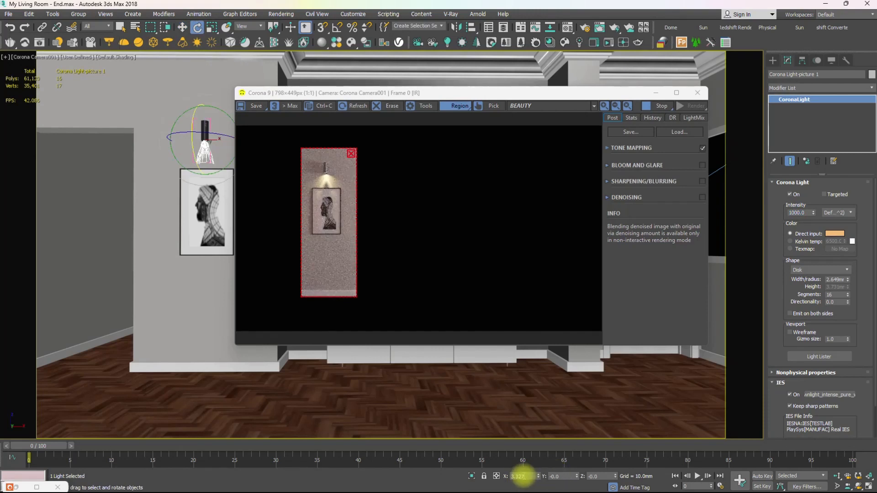
pyautogui.click(511, 477)
pyautogui.write('0')
pyautogui.press('Return')
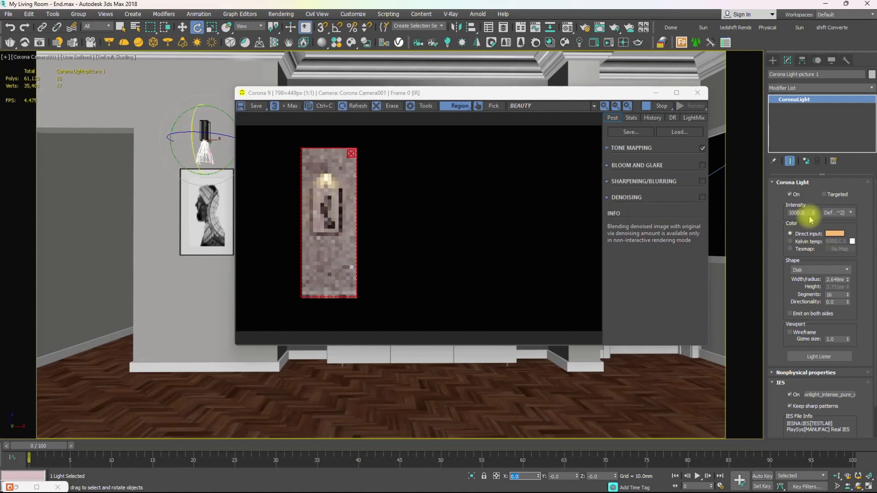
# - Set the picture light's intensity to 800 and close the open group containing the lamp
pyautogui.moveTo(809, 213); pyautogui.dragTo(787, 214)
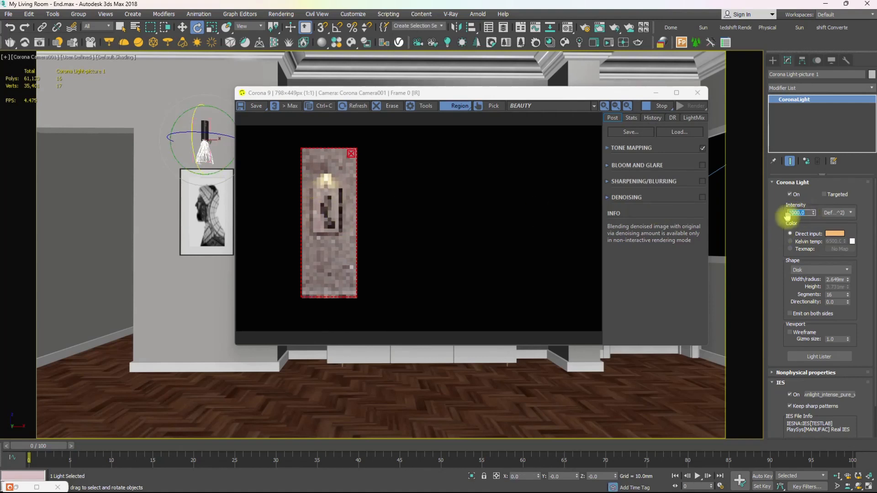
pyautogui.press('BackSpace')
pyautogui.moveTo(432, 96); pyautogui.dragTo(513, 92)
pyautogui.click(77, 16)
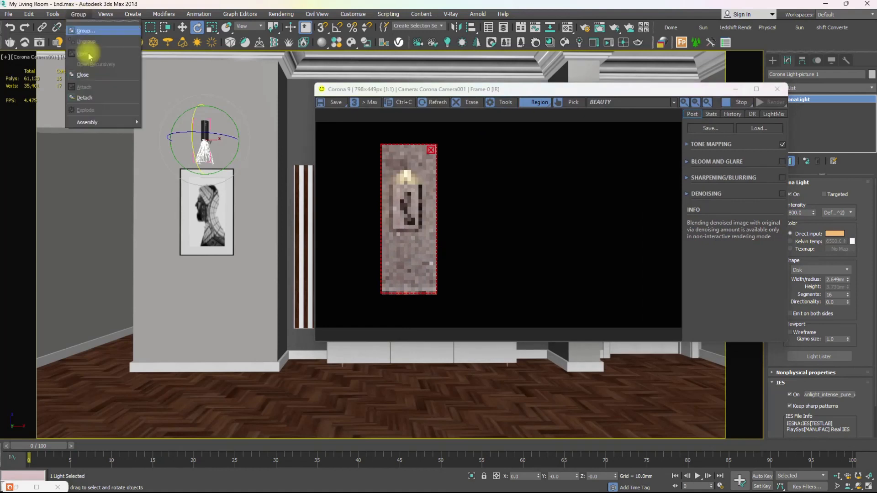
pyautogui.click(84, 76)
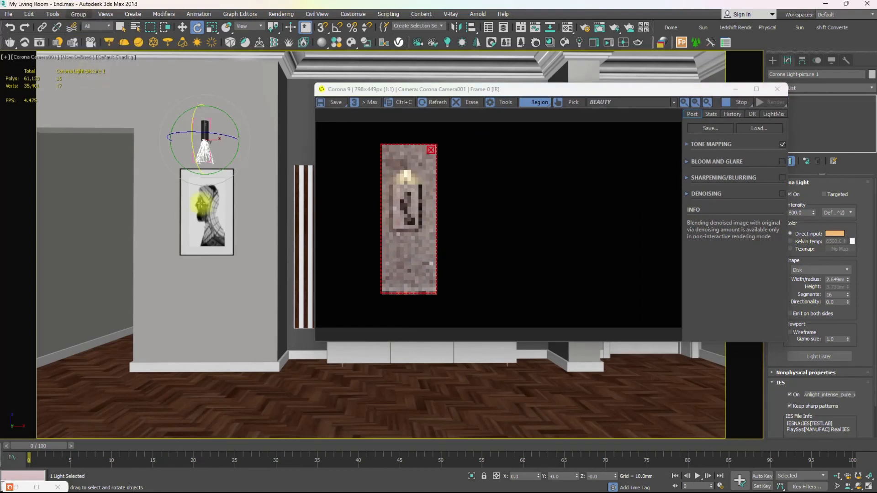
# - Move the picture canvas down on the wall, away from the lamp, to a Z position of about 128.7 mm
pyautogui.click(193, 185)
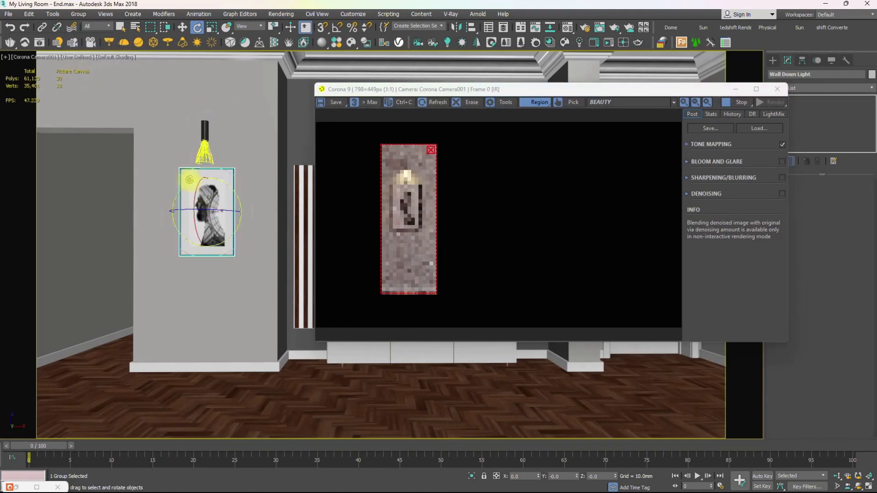
pyautogui.press('w')
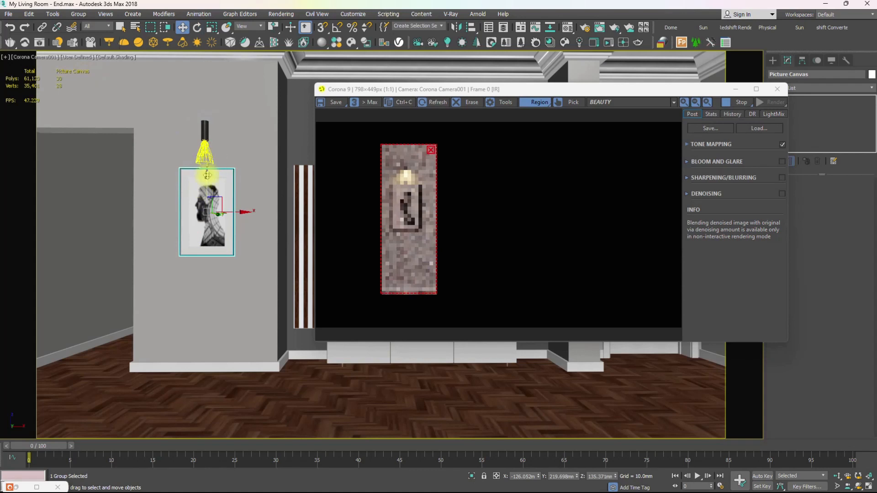
pyautogui.moveTo(207, 176); pyautogui.dragTo(206, 183)
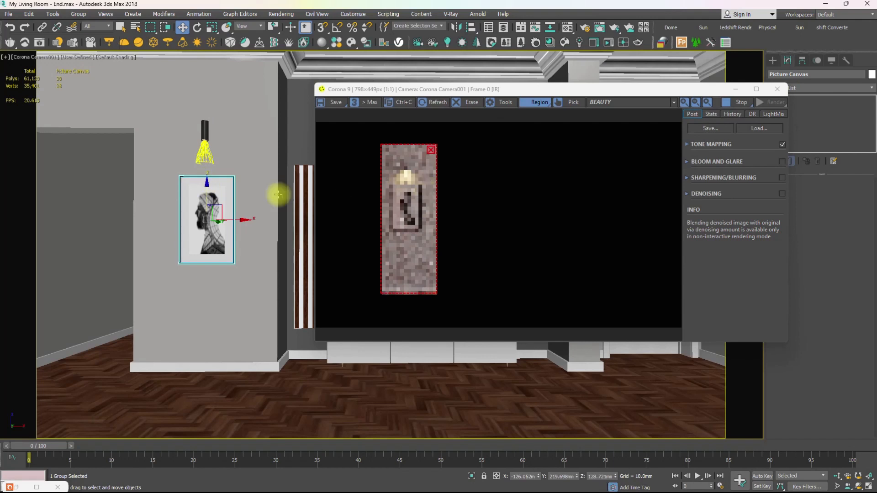
# - Remove the render region so that the interactive render covers the whole camera frame
pyautogui.moveTo(531, 91); pyautogui.dragTo(458, 63)
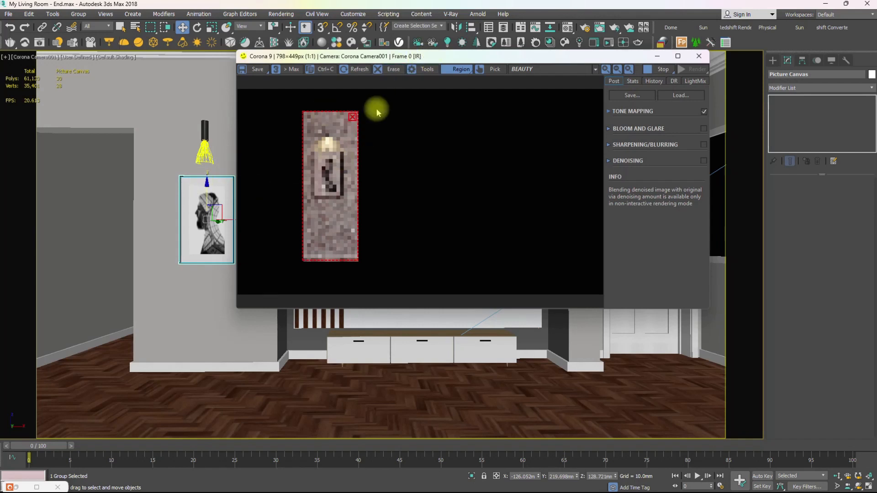
pyautogui.click(353, 117)
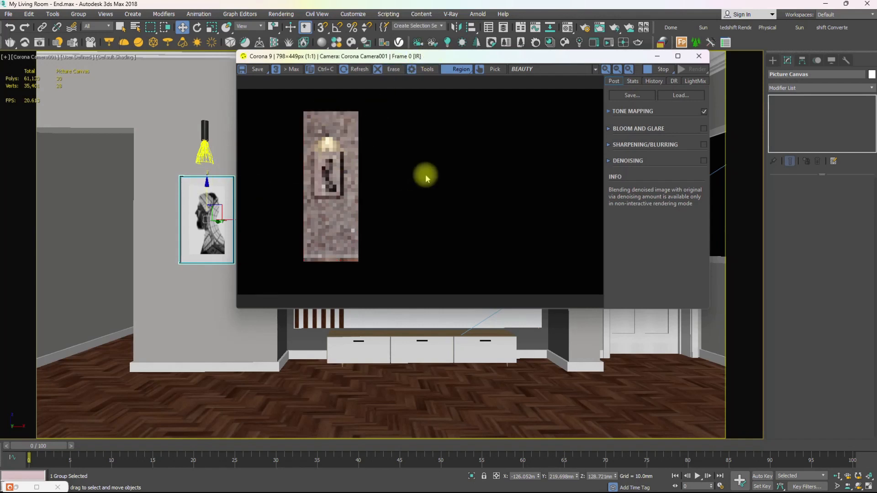
pyautogui.moveTo(472, 61); pyautogui.dragTo(430, 235)
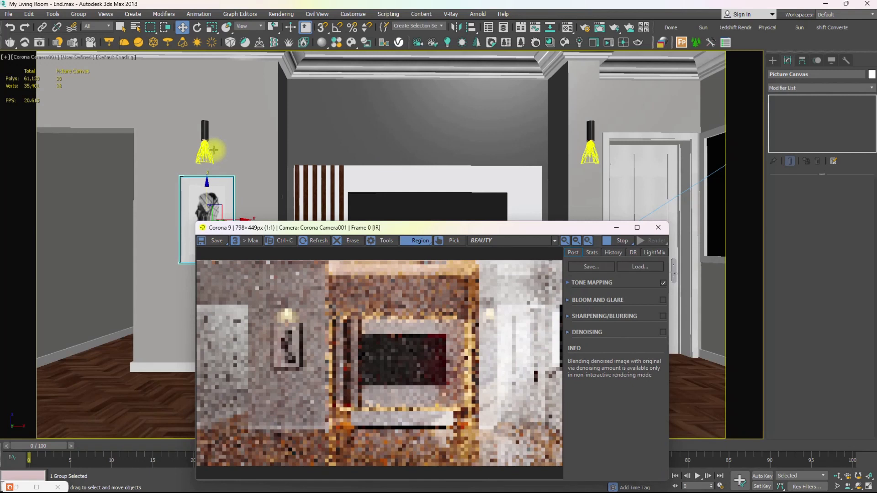
# - Open the Corona render setup beside the frame buffer and save the scene file
pyautogui.moveTo(417, 227); pyautogui.dragTo(257, 113)
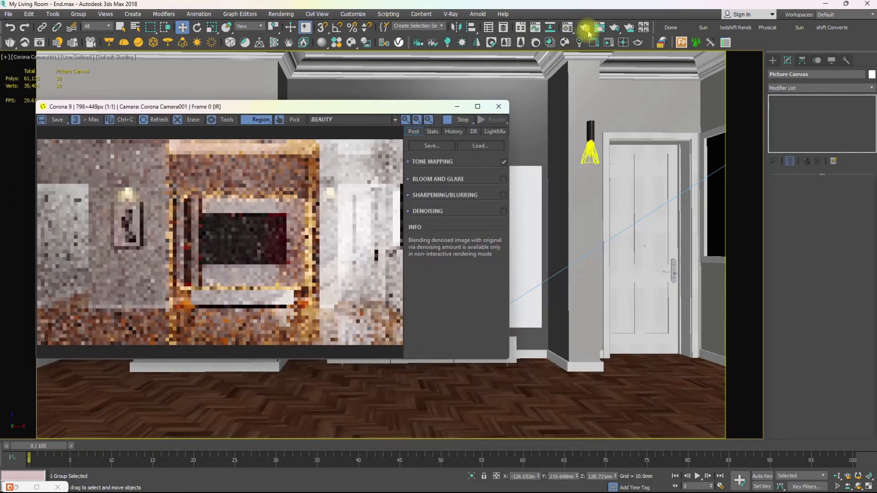
pyautogui.click(585, 28)
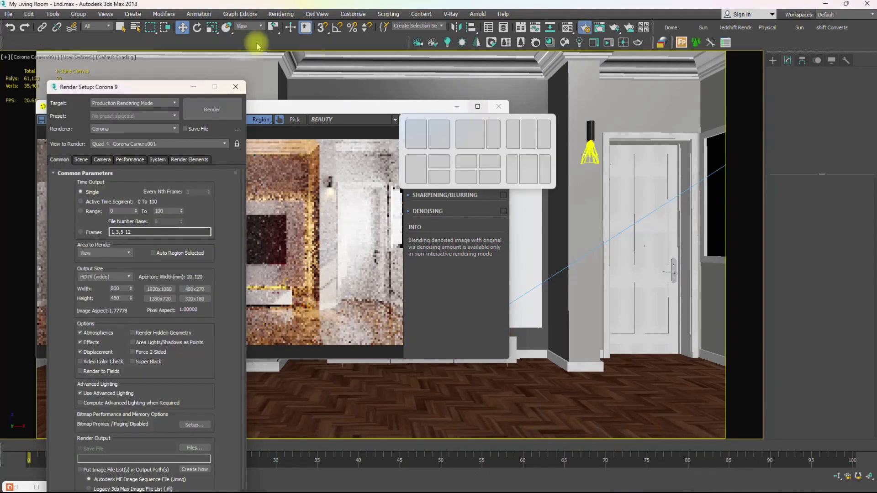
pyautogui.click(7, 15)
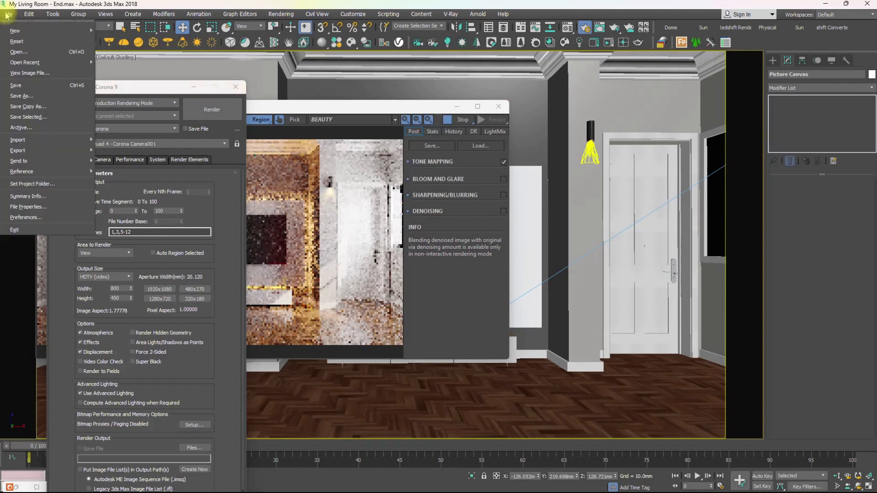
pyautogui.click(16, 82)
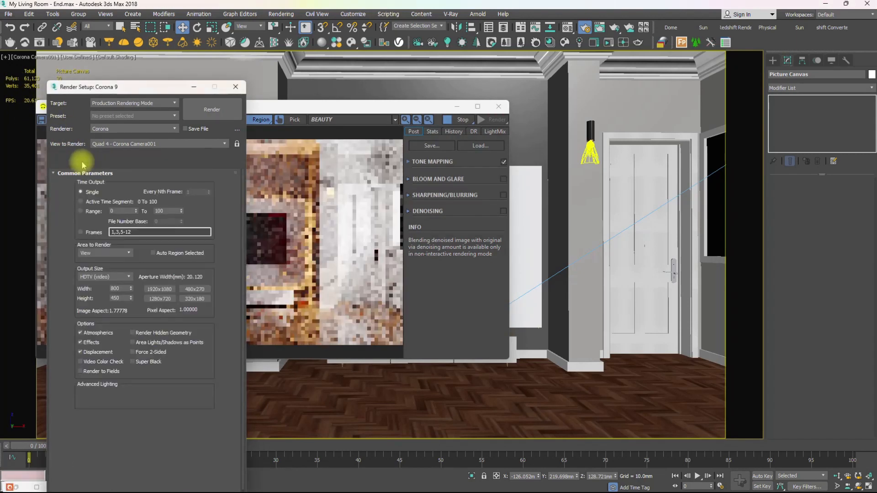
# - Show the scene settings of the render setup and stop the running interactive render
pyautogui.click(82, 161)
pyautogui.moveTo(142, 89); pyautogui.dragTo(598, 84)
pyautogui.click(456, 121)
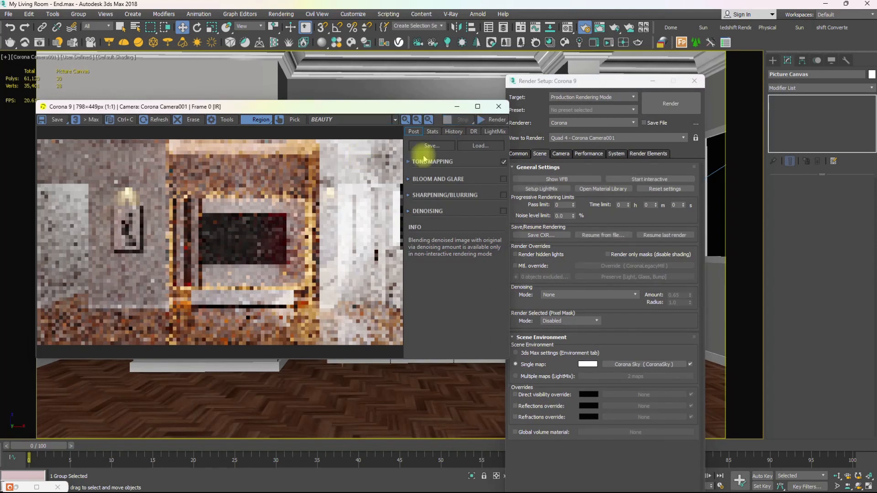
# - Generate interactive LightMix layers separated by instanced lights and included in denoising
pyautogui.click(594, 84)
pyautogui.moveTo(593, 84); pyautogui.dragTo(605, 65)
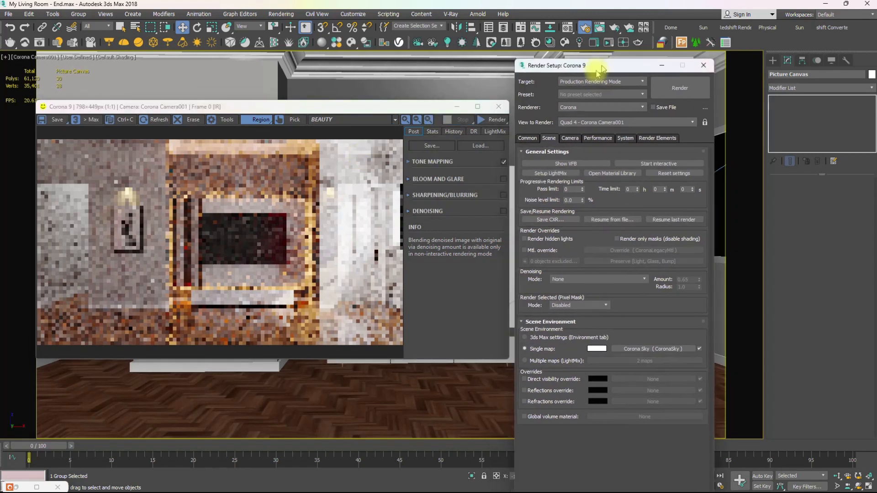
pyautogui.click(550, 172)
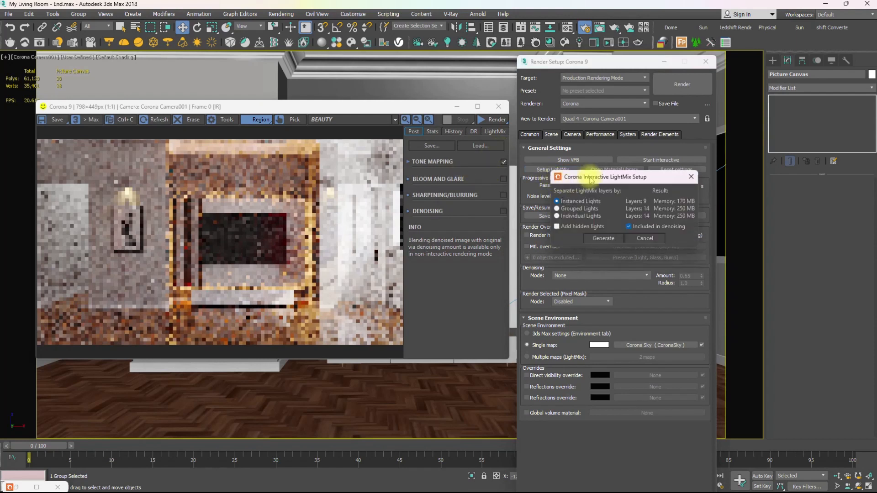
pyautogui.moveTo(594, 179); pyautogui.dragTo(584, 108)
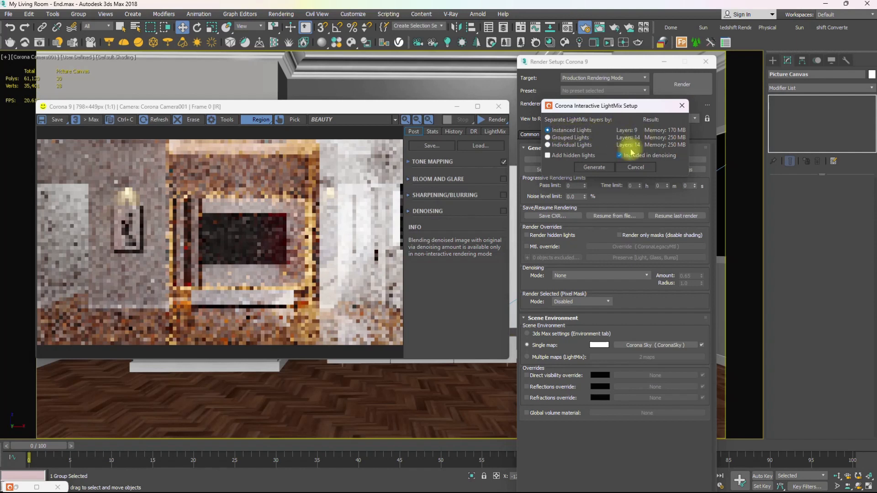
pyautogui.click(590, 169)
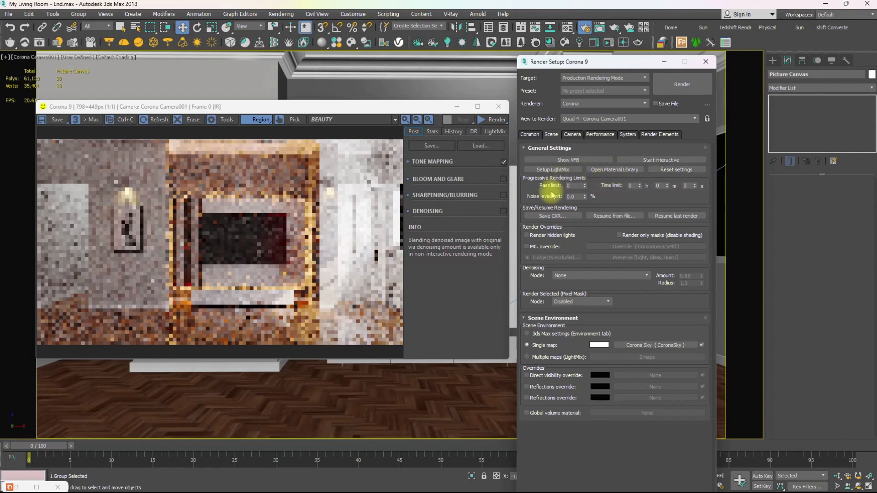
# - Check the frame buffer's LightMix controls and return to its post-processing settings
pyautogui.moveTo(577, 58); pyautogui.dragTo(612, 160)
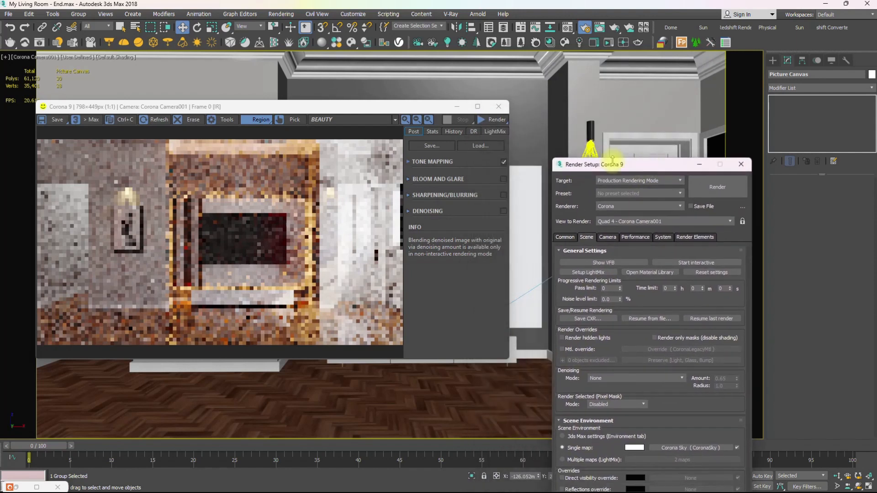
pyautogui.click(497, 134)
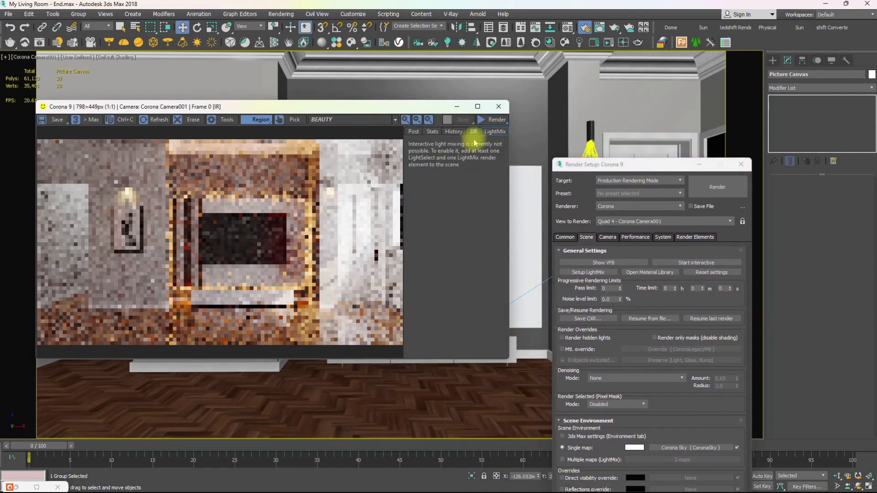
pyautogui.click(415, 134)
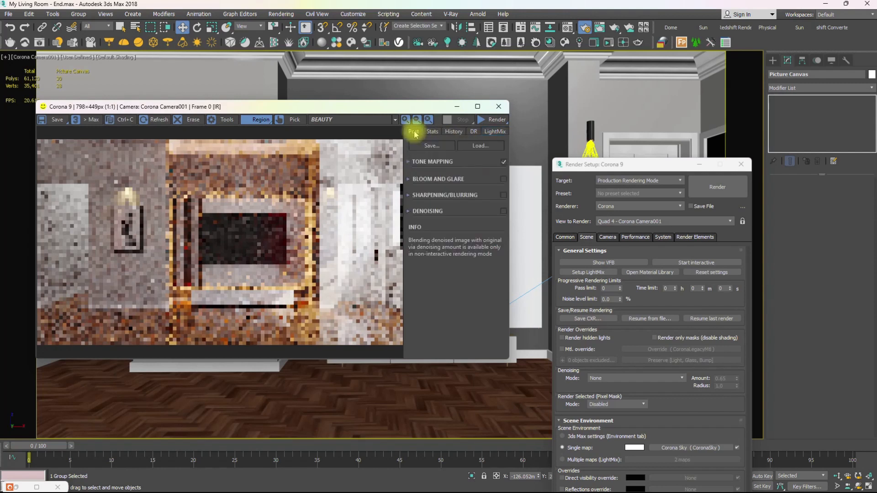
pyautogui.click(495, 132)
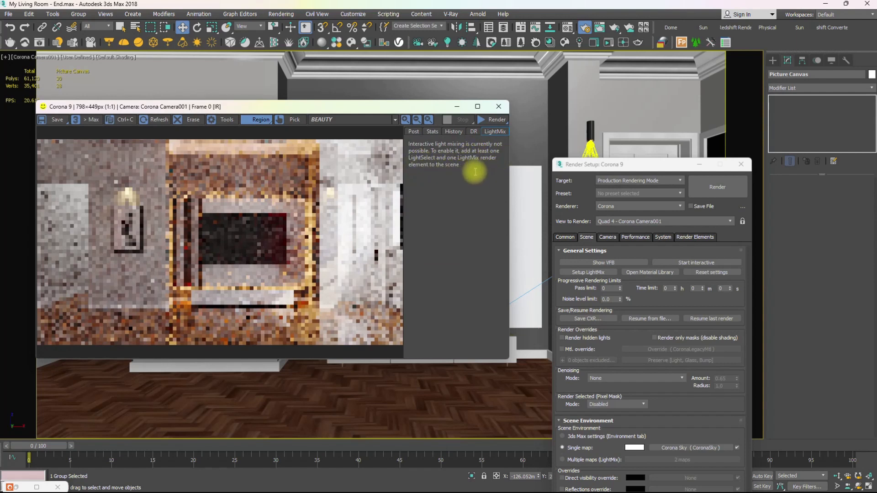
pyautogui.click(413, 133)
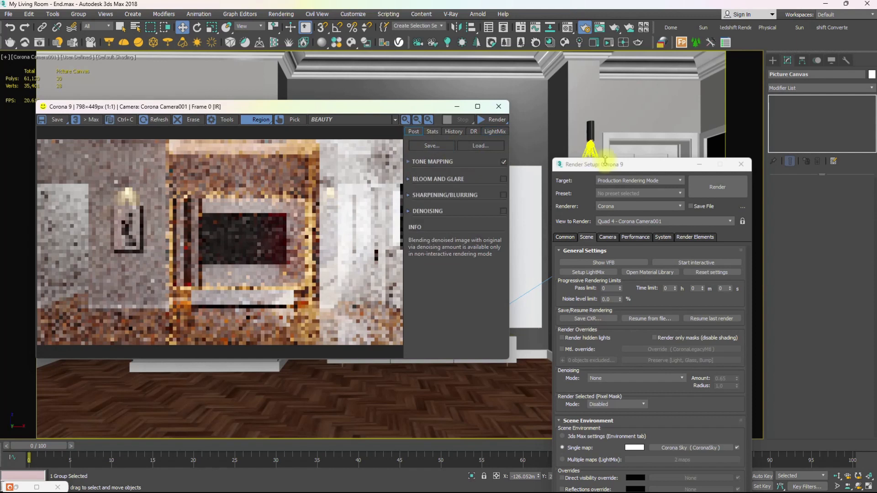
# - Regenerate the LightMix layers by instanced lights, and close the reopened LightMix setup without generating again
pyautogui.moveTo(646, 171); pyautogui.dragTo(607, 78)
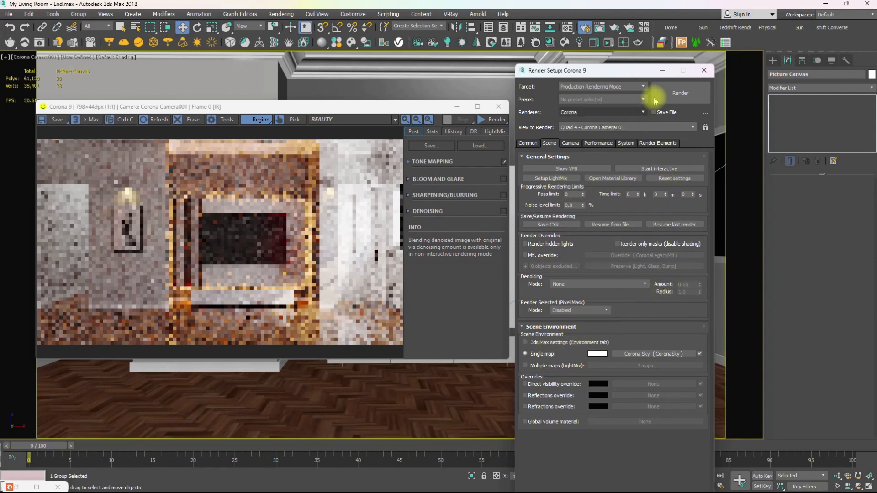
pyautogui.moveTo(635, 79); pyautogui.dragTo(446, 103)
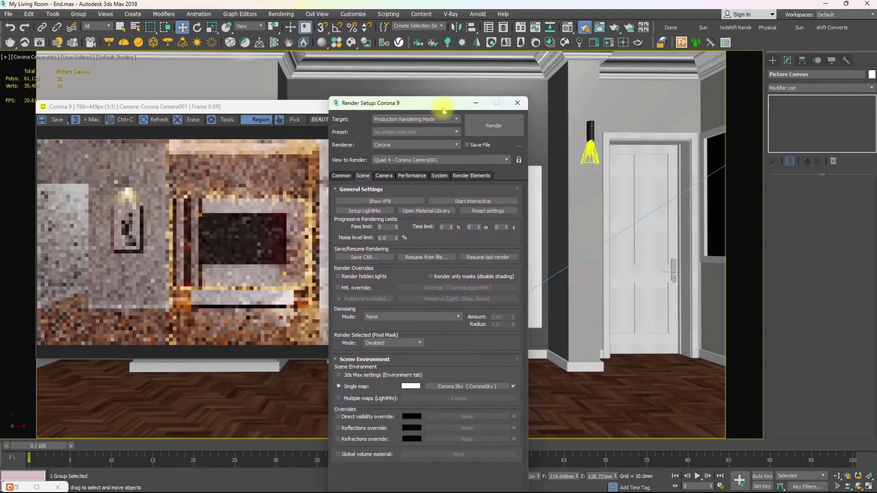
pyautogui.click(377, 211)
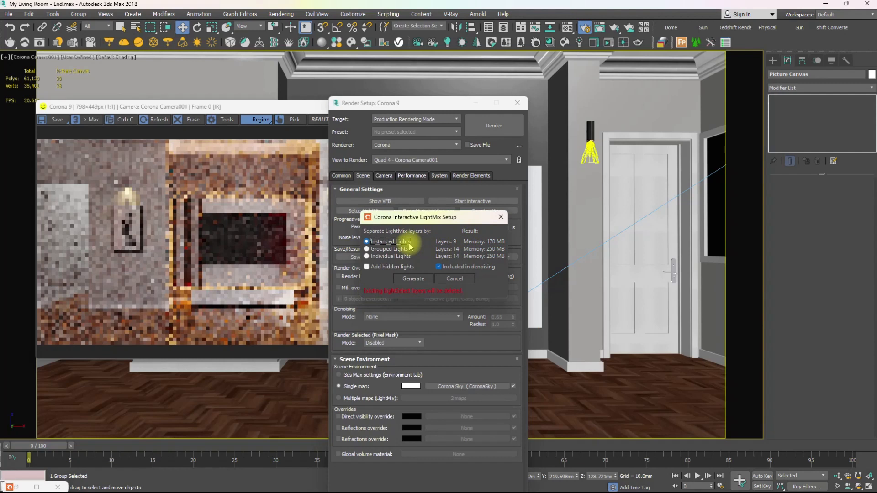
pyautogui.click(414, 279)
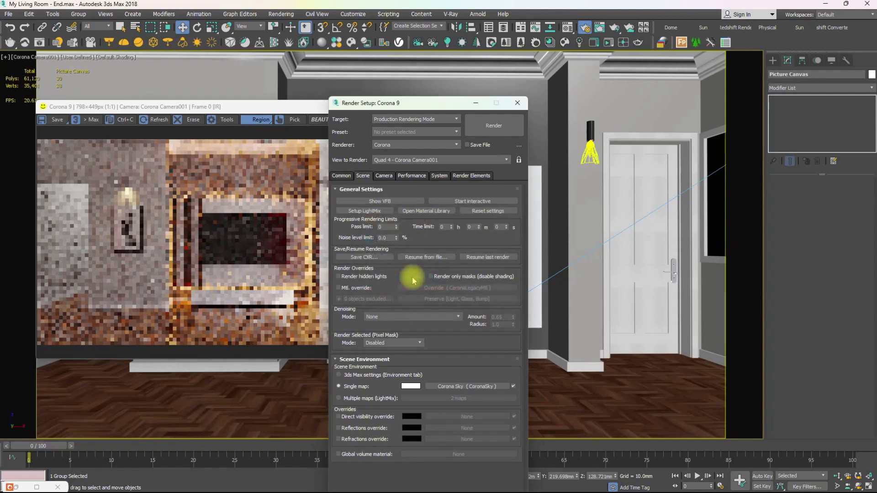
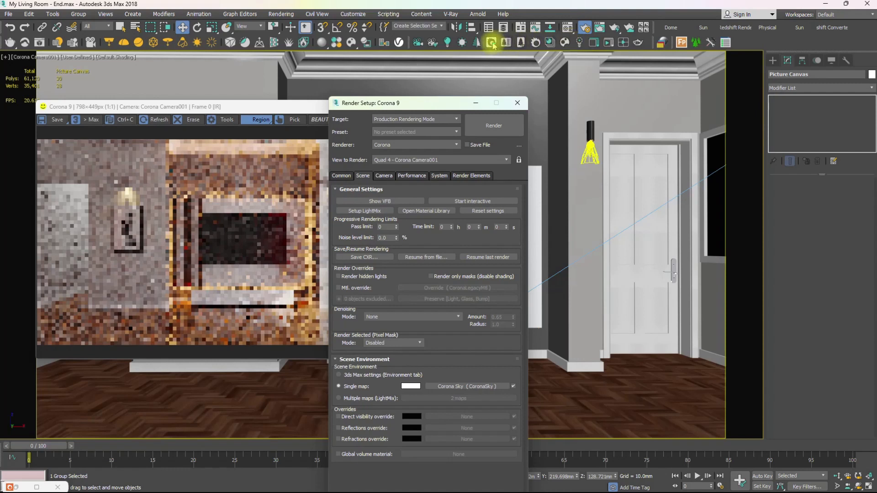
pyautogui.click(579, 43)
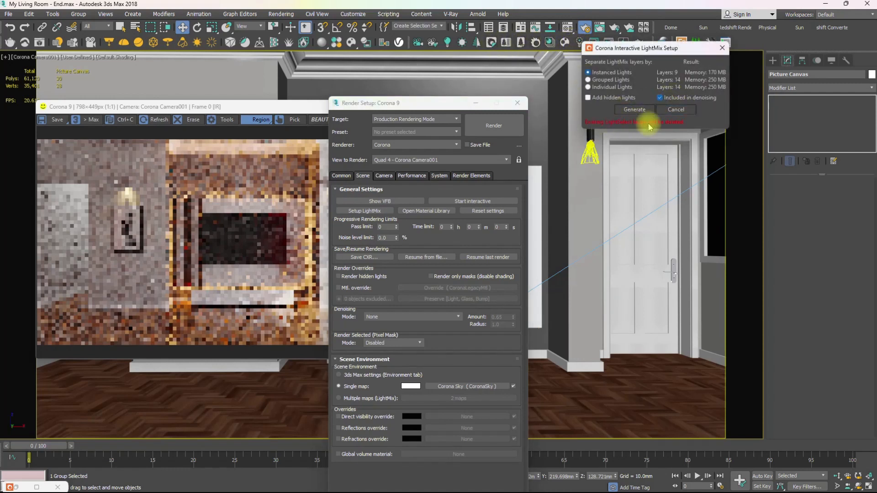
pyautogui.click(722, 47)
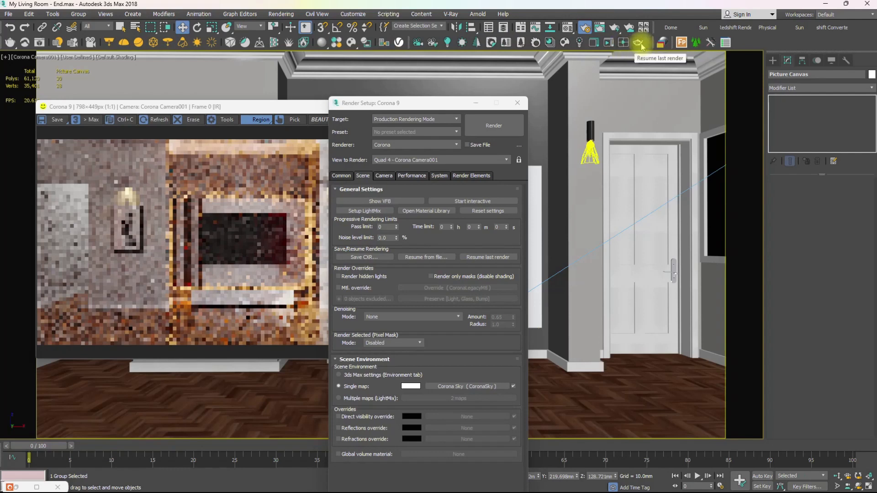
# - Display the render elements list to examine the LightMix and light select layers
pyautogui.moveTo(452, 99); pyautogui.dragTo(528, 69)
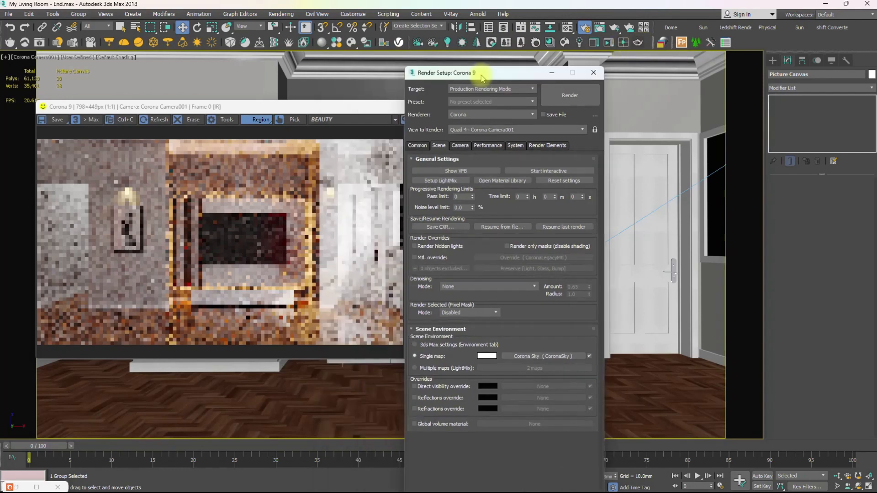
pyautogui.click(545, 146)
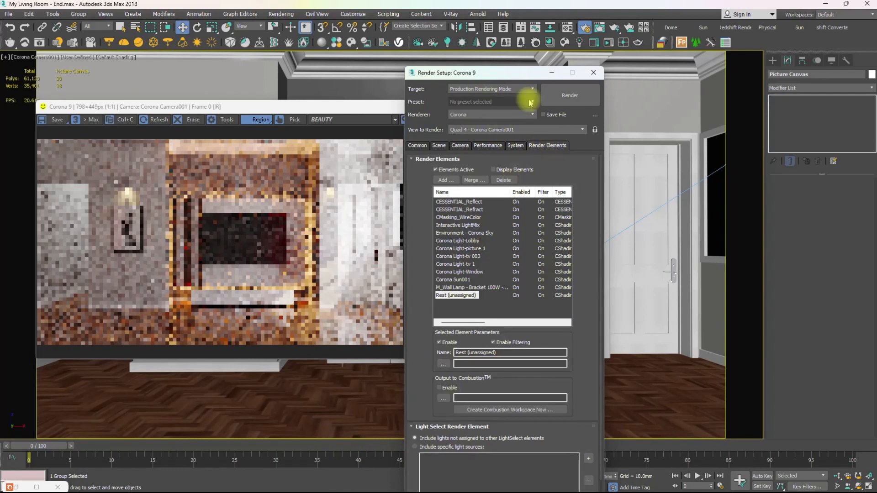
pyautogui.moveTo(528, 77); pyautogui.dragTo(546, 42)
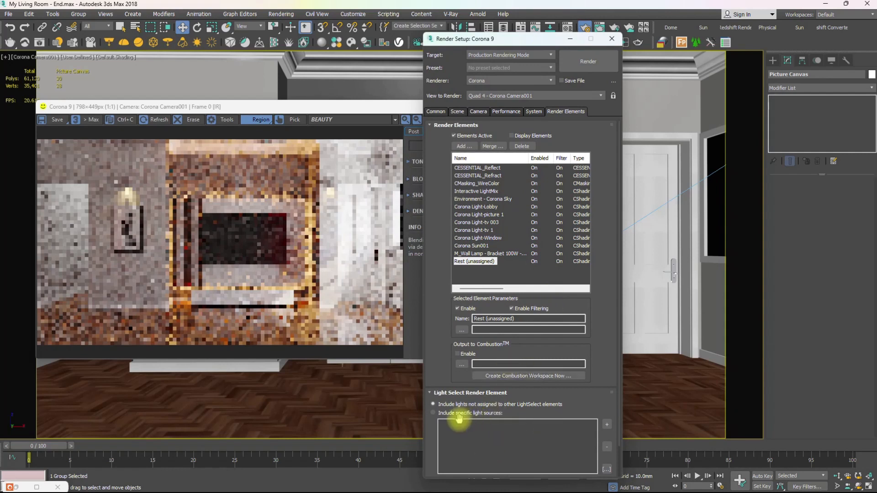
# - Set the Rest (unassigned) element to include specific light sources, and view its Exclude/Include object list without choosing anything
pyautogui.moveTo(506, 42); pyautogui.dragTo(501, 15)
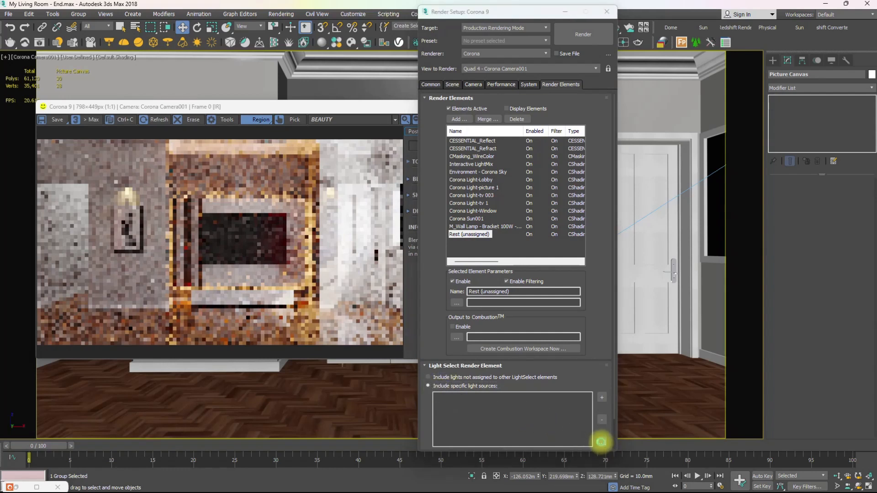
pyautogui.click(601, 442)
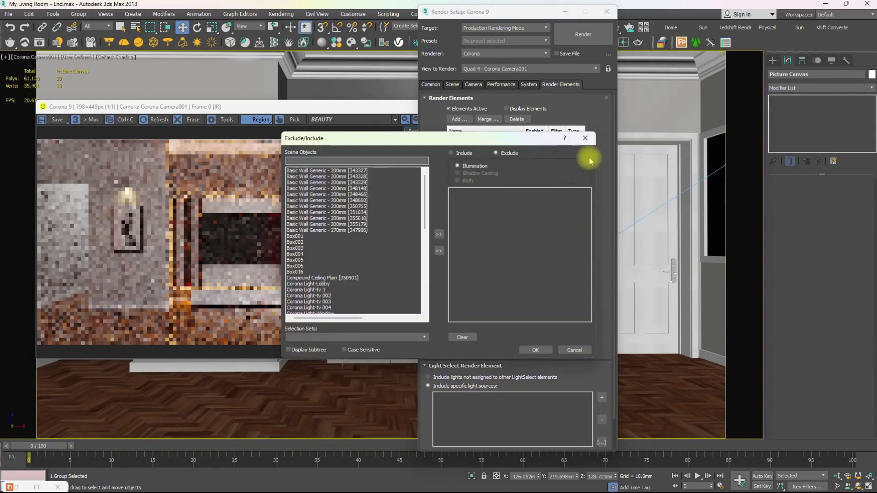
pyautogui.click(584, 139)
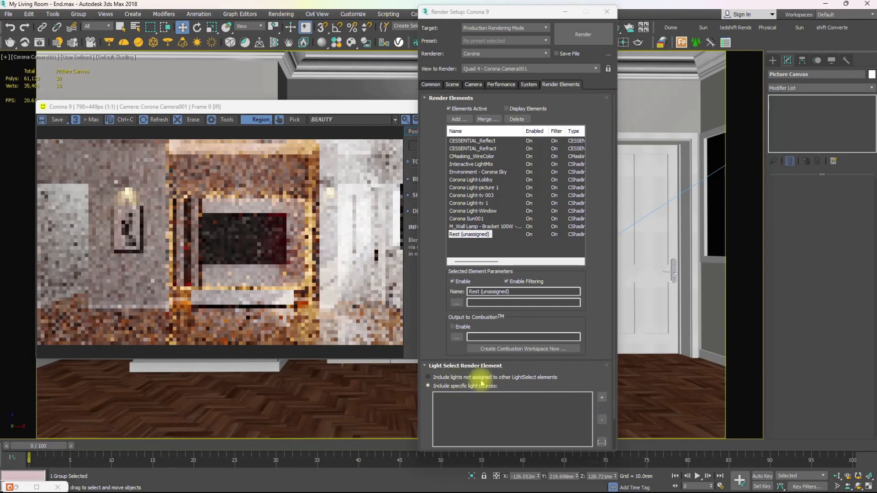
# - Try to pick light sources from the scene for the Rest (unassigned) element, and switch it back to including unassigned lights
pyautogui.click(603, 398)
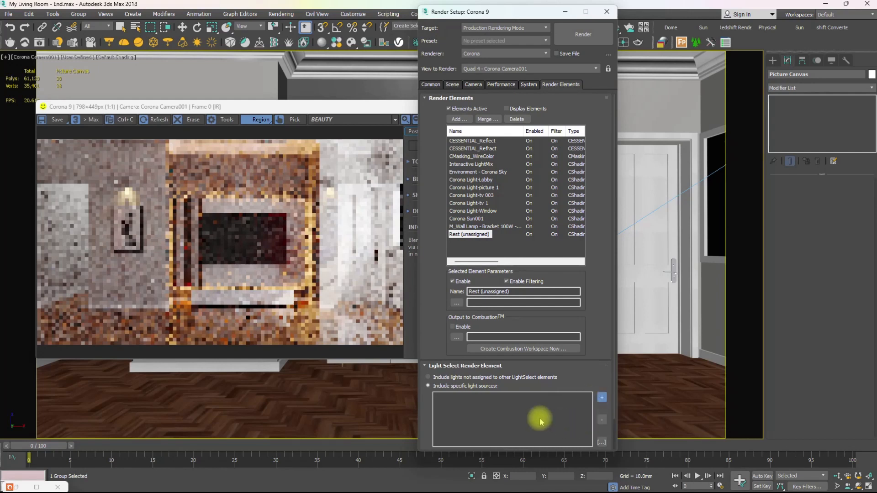
pyautogui.click(602, 399)
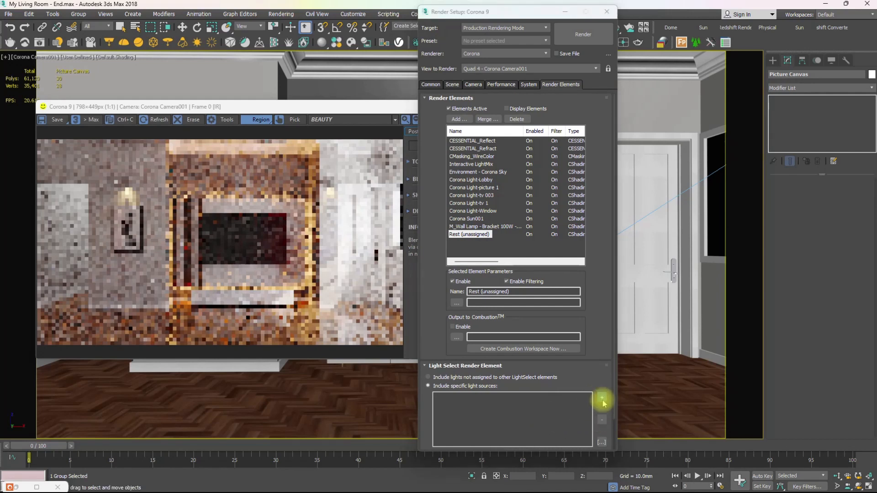
pyautogui.click(602, 399)
pyautogui.click(506, 409)
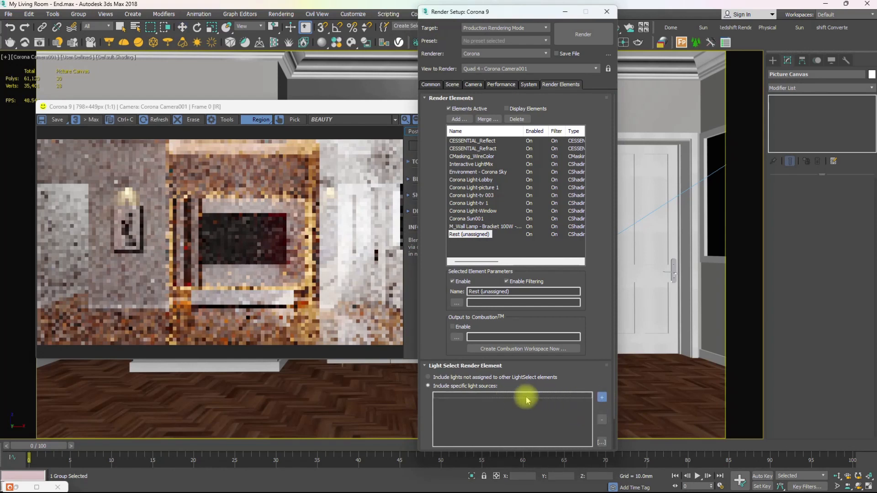
pyautogui.click(602, 397)
pyautogui.press('Escape')
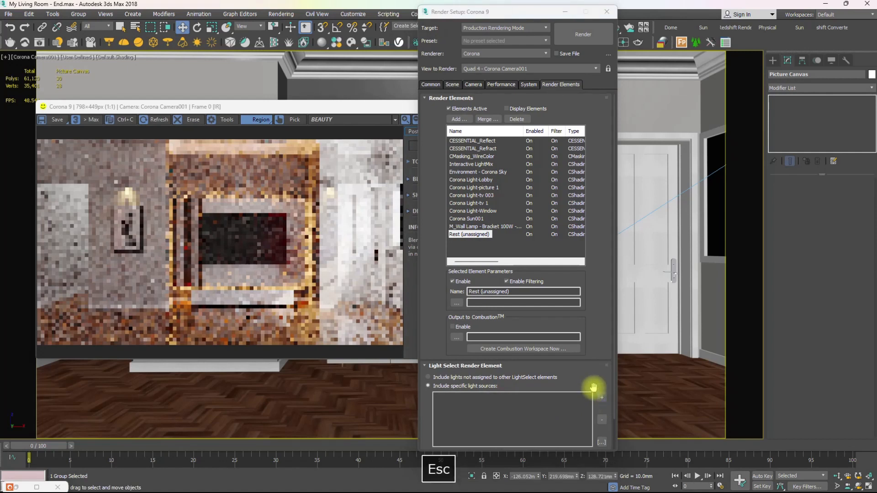
pyautogui.click(427, 377)
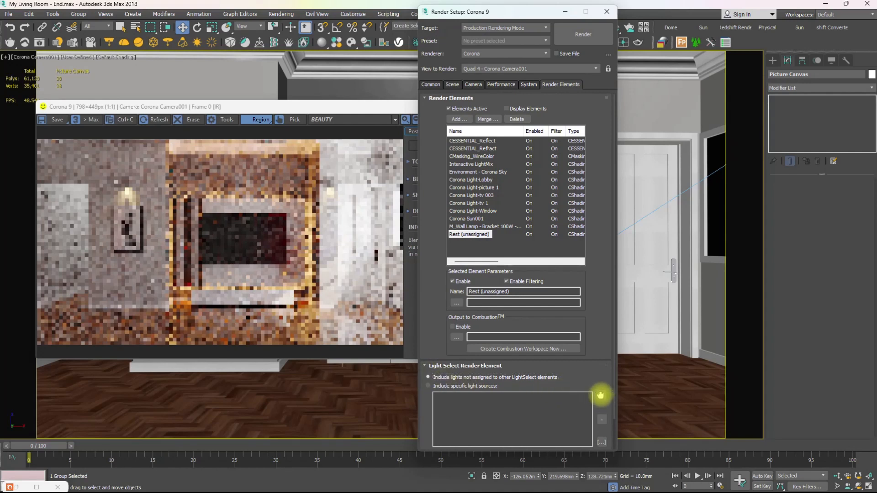
# - Set the Rest (unassigned) element to include specific light sources and add Corona Light-Lobby from the scene objects to it
pyautogui.moveTo(599, 389); pyautogui.dragTo(600, 337)
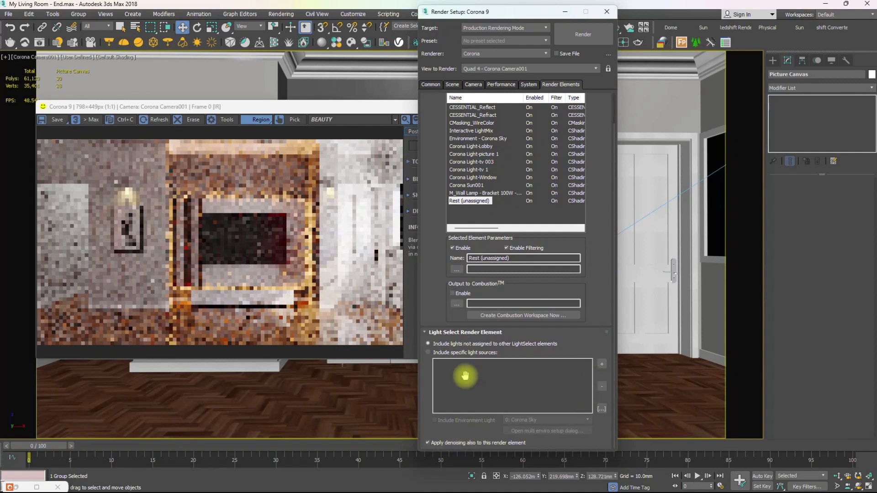
pyautogui.click(437, 354)
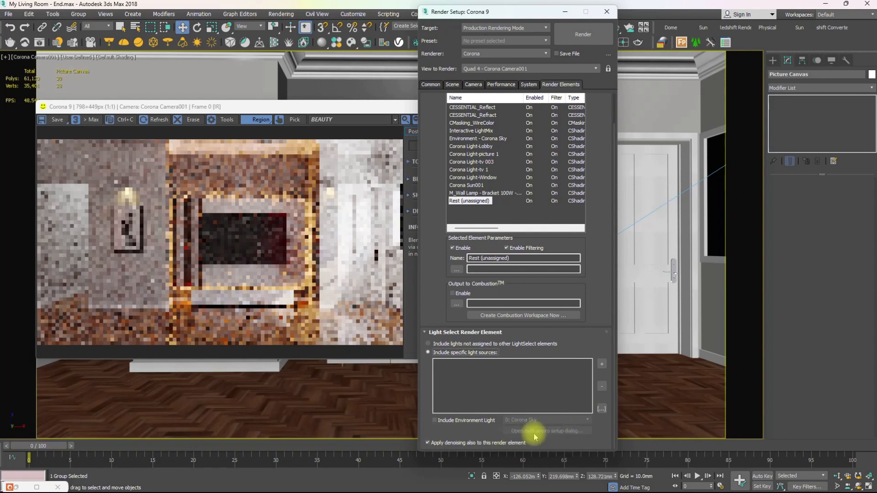
pyautogui.click(601, 408)
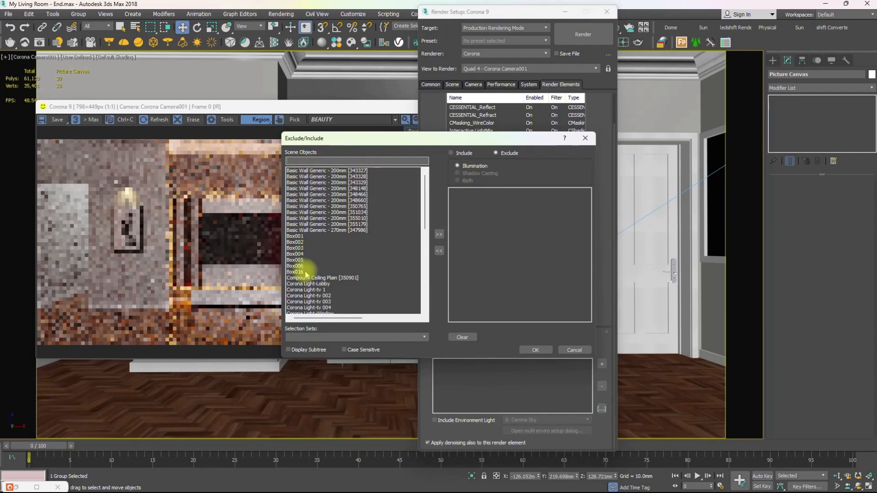
pyautogui.scroll(-10, 299, 247)
pyautogui.scroll(-3, 301, 248)
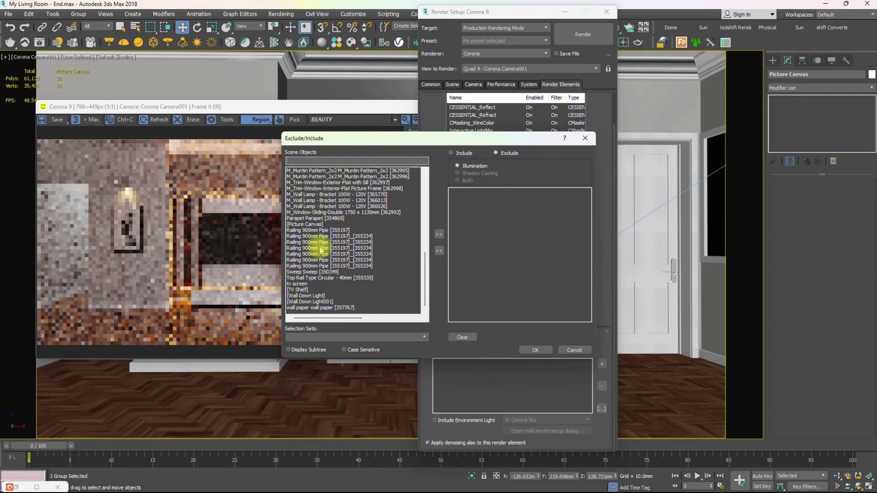
pyautogui.click(321, 338)
pyautogui.click(322, 338)
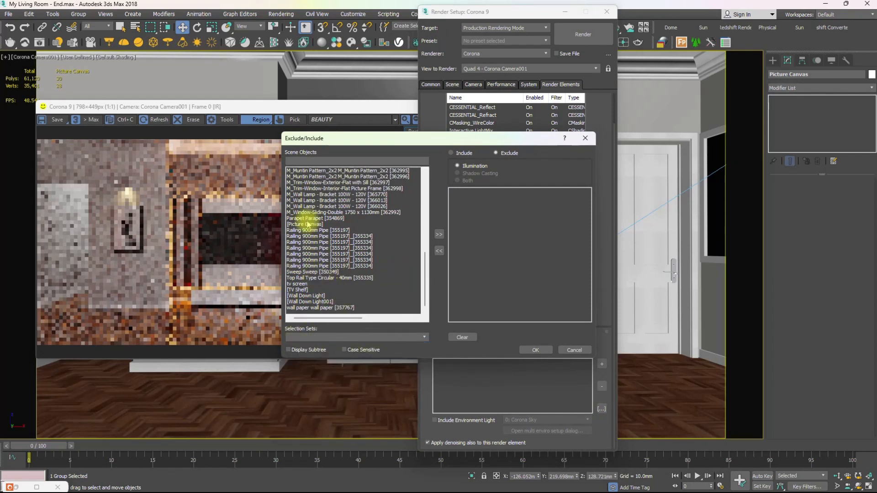
pyautogui.scroll(1, 308, 224)
pyautogui.scroll(10, 307, 223)
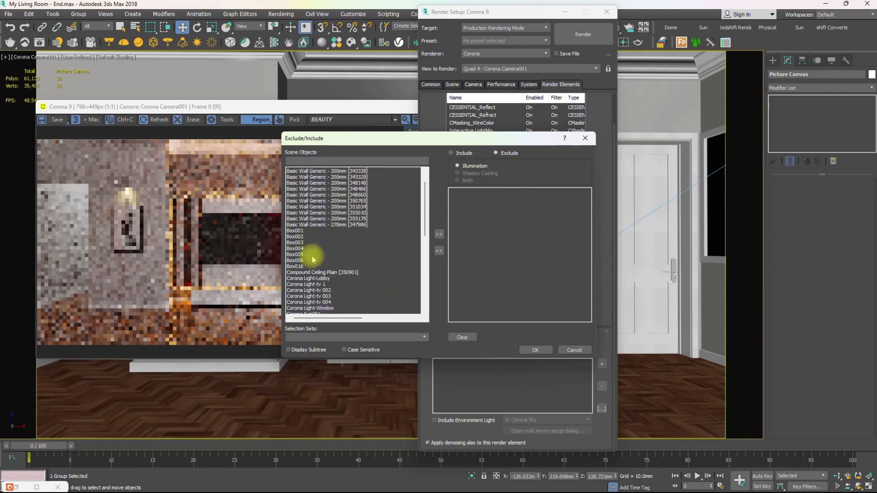
pyautogui.click(296, 248)
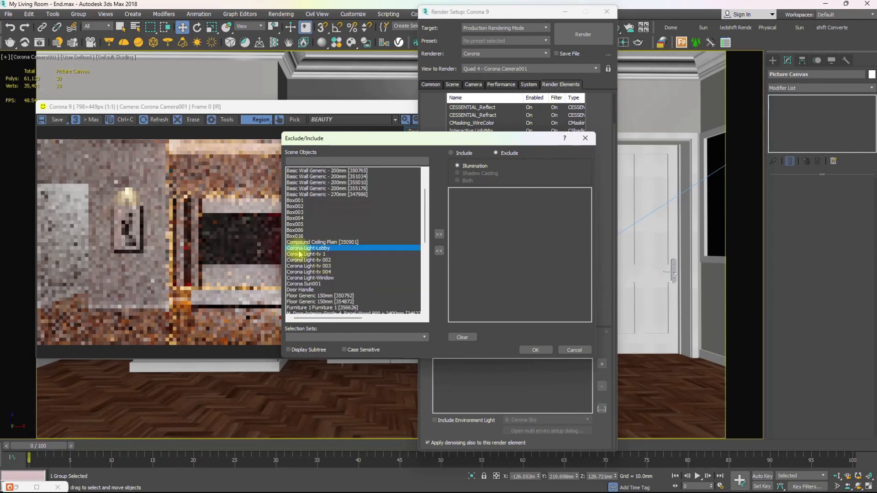
pyautogui.click(439, 234)
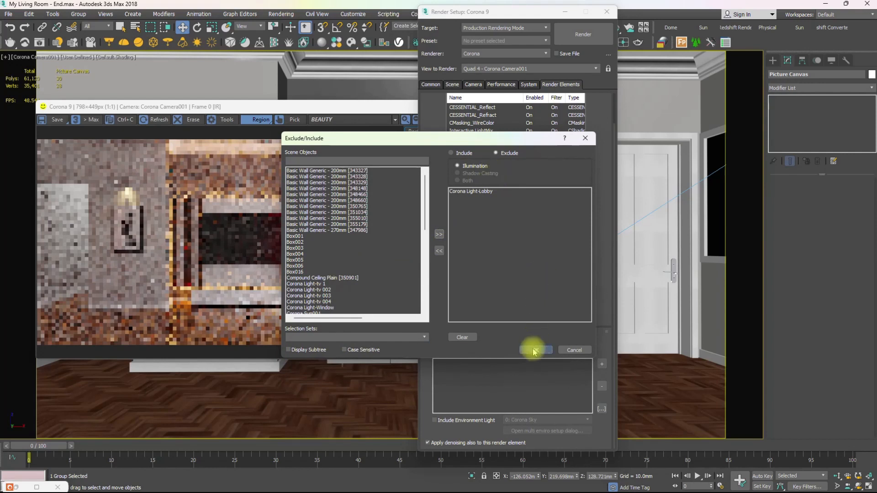
pyautogui.click(532, 348)
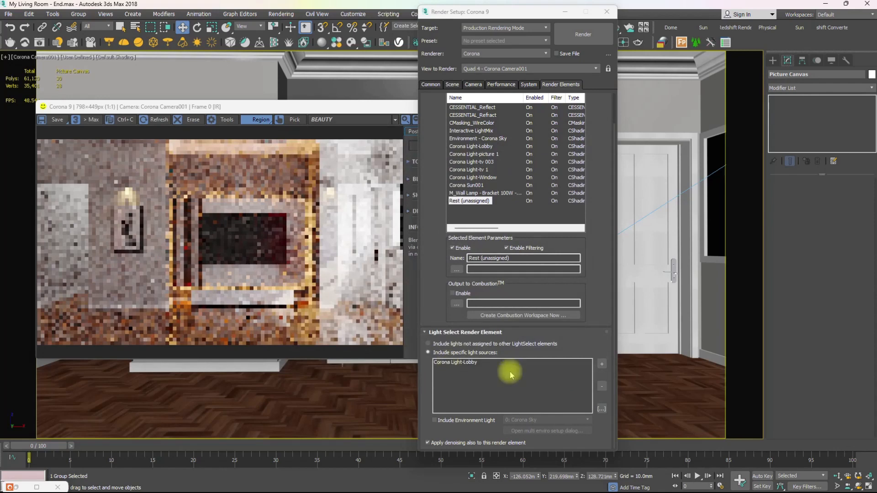
# - Review the Exclude/Include object list of the Rest (unassigned) element, and remove Corona Light-Lobby from its light sources
pyautogui.click(601, 409)
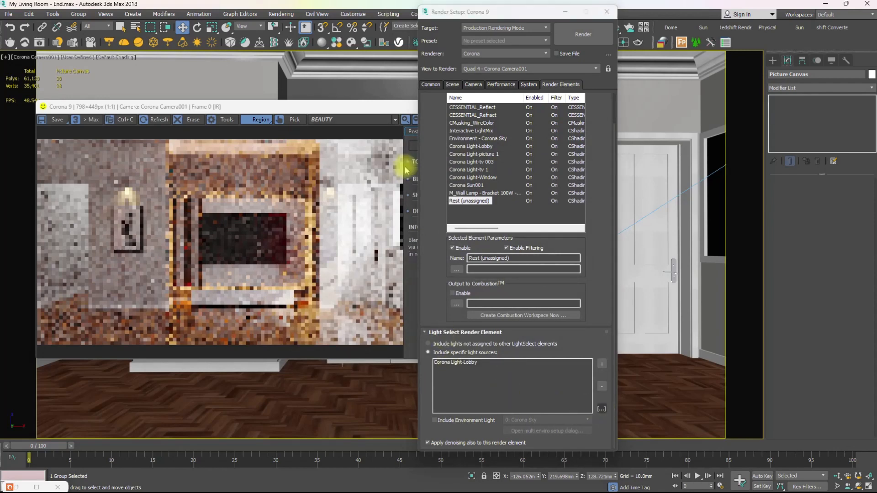
pyautogui.moveTo(478, 143); pyautogui.dragTo(287, 251)
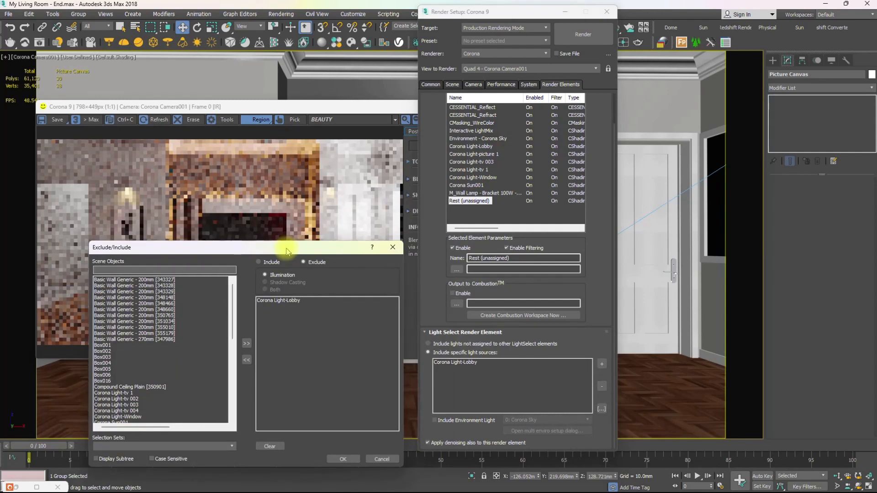
pyautogui.moveTo(287, 250); pyautogui.dragTo(307, 188)
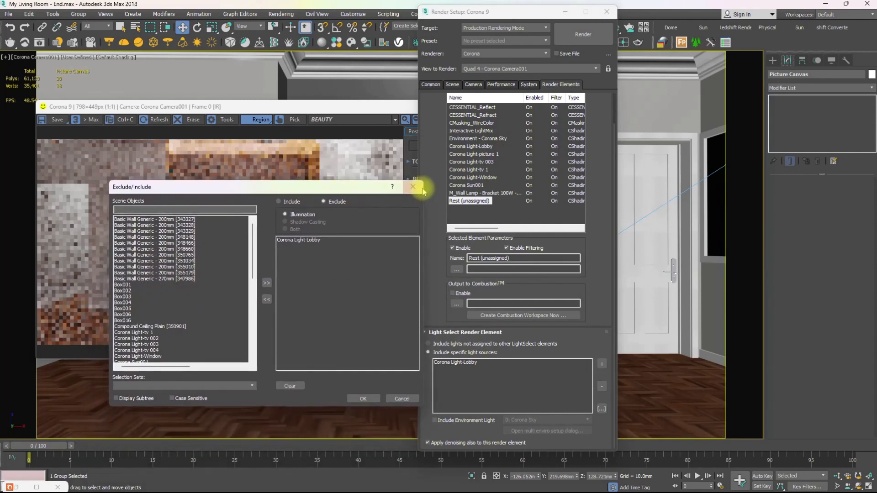
pyautogui.click(462, 363)
pyautogui.click(606, 388)
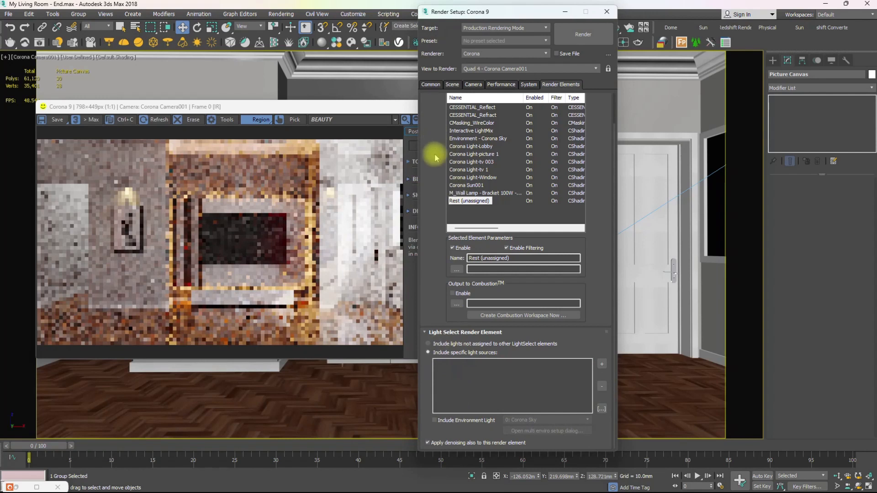
# - Select the Corona Light-tv 1 element and view its output file dialog without choosing a file
pyautogui.scroll(2, 450, 145)
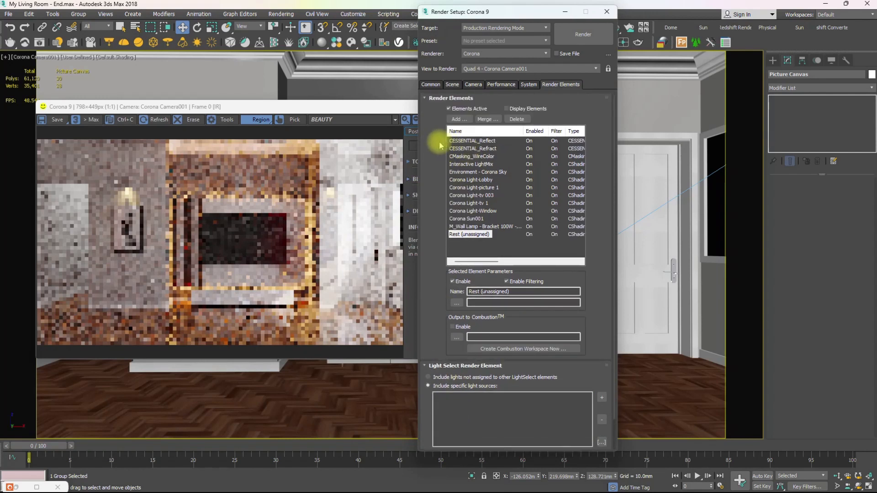
pyautogui.click(468, 203)
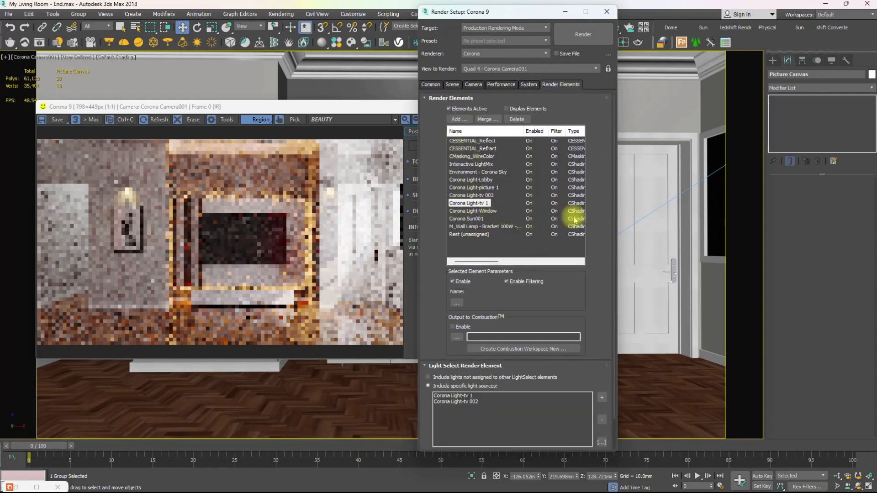
pyautogui.moveTo(477, 261); pyautogui.dragTo(457, 263)
pyautogui.click(456, 303)
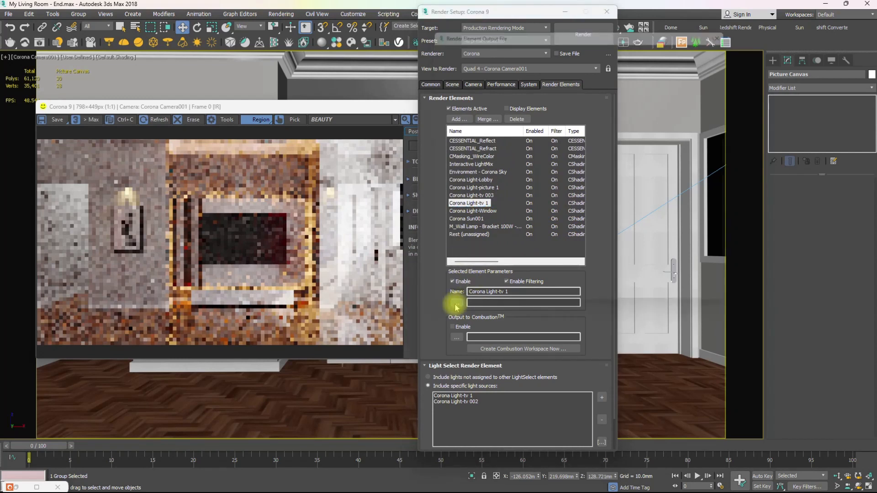
pyautogui.click(735, 26)
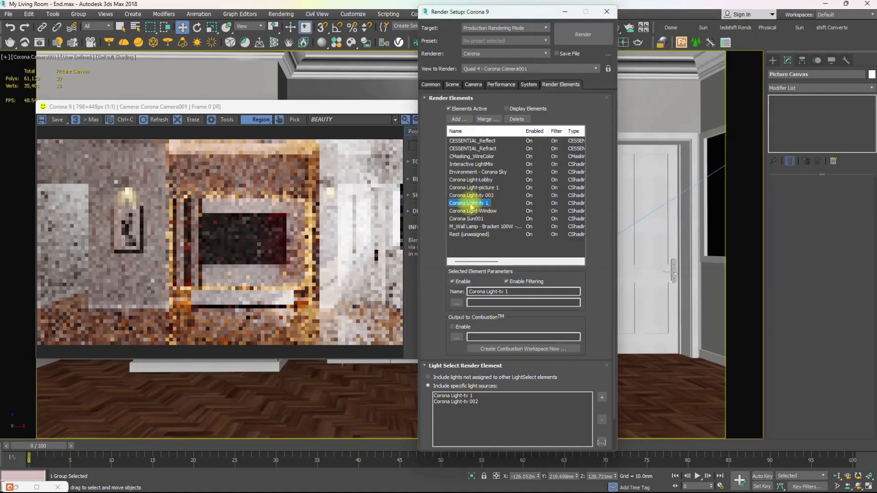
# - Examine which light sources the Corona Light-tv 003, Environment - Corona Sky, Corona Light-tv 1 and Corona Light-Window elements include
pyautogui.click(471, 195)
pyautogui.click(472, 172)
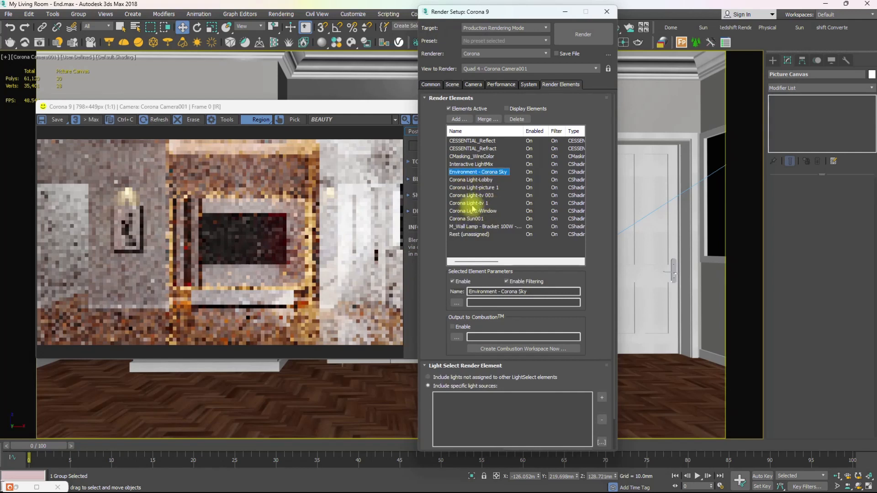
pyautogui.click(530, 226)
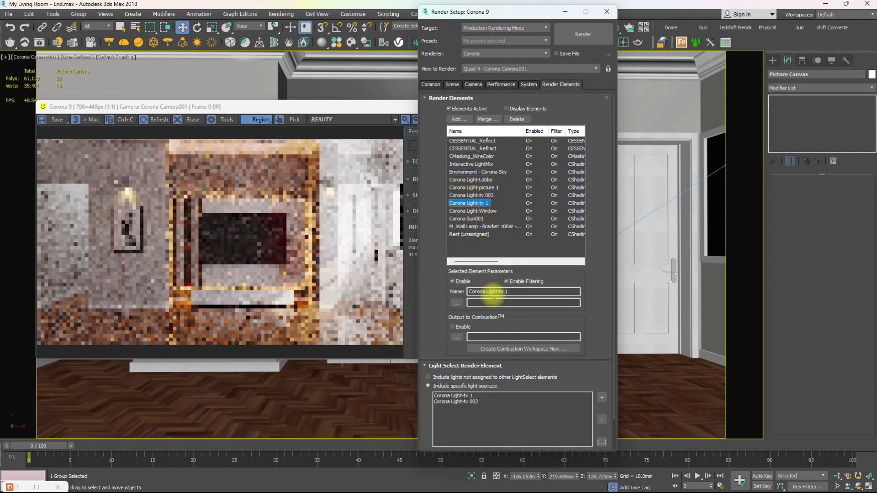
pyautogui.click(472, 211)
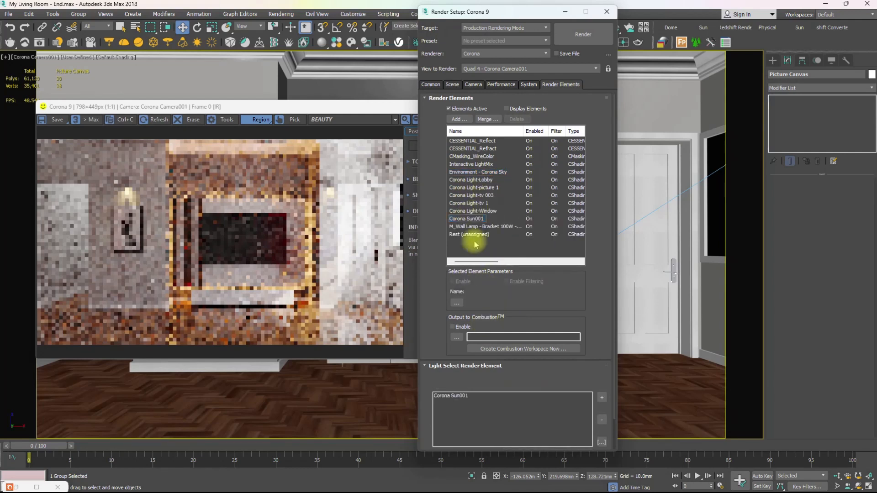
# - Check the LightMix and post-processing controls of the Corona frame buffer, and return to the render elements list
pyautogui.click(371, 108)
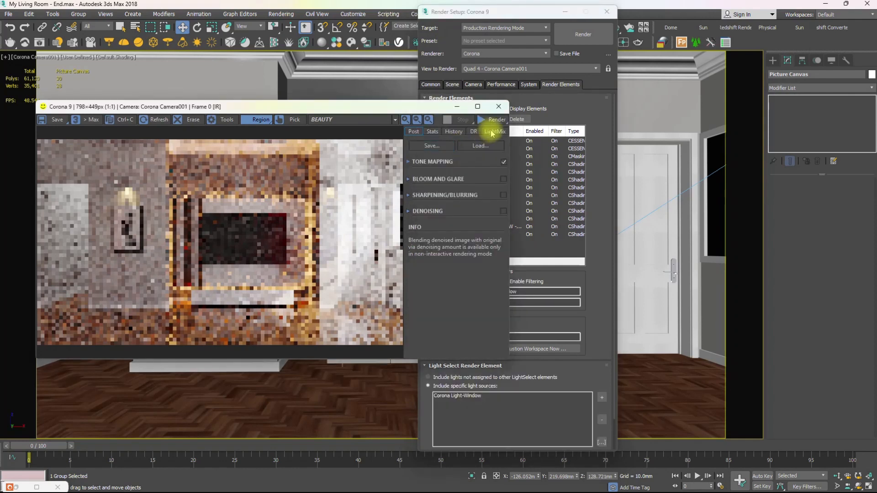
pyautogui.click(492, 133)
pyautogui.click(412, 133)
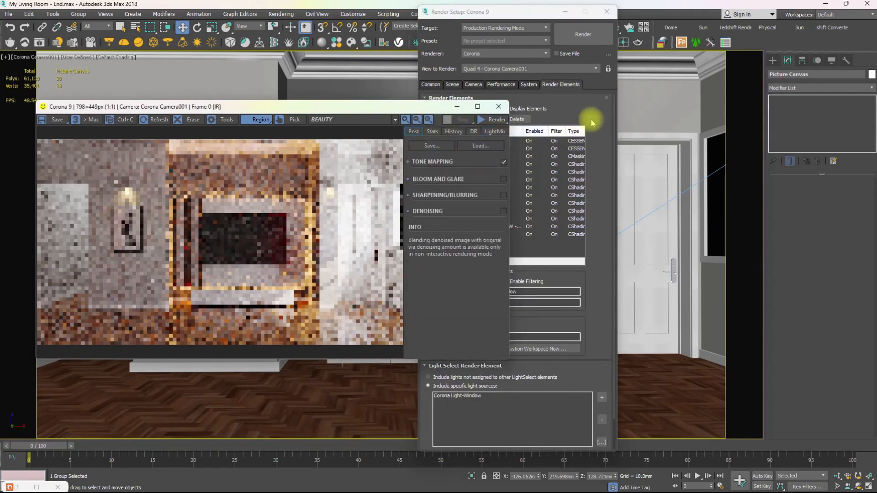
pyautogui.click(592, 121)
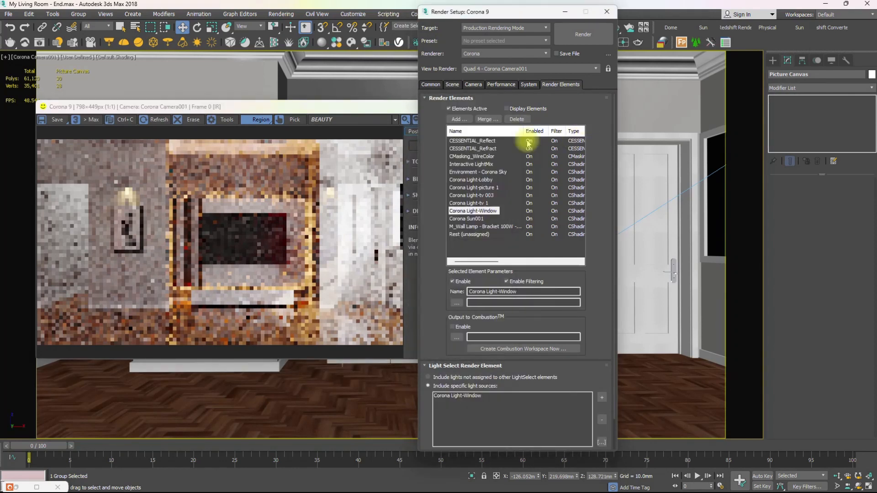
# - Look through the System, Performance and Scene render settings, including the Setup LightMix option, and return to the render elements
pyautogui.click(529, 86)
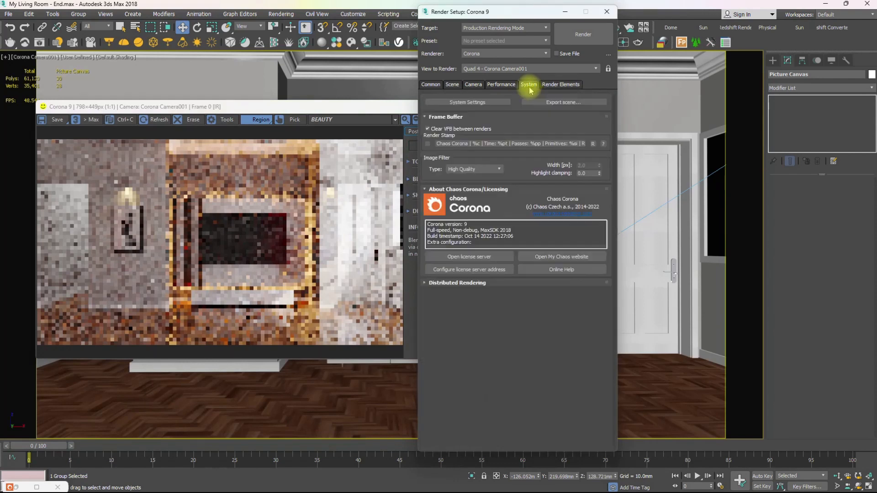
pyautogui.click(505, 86)
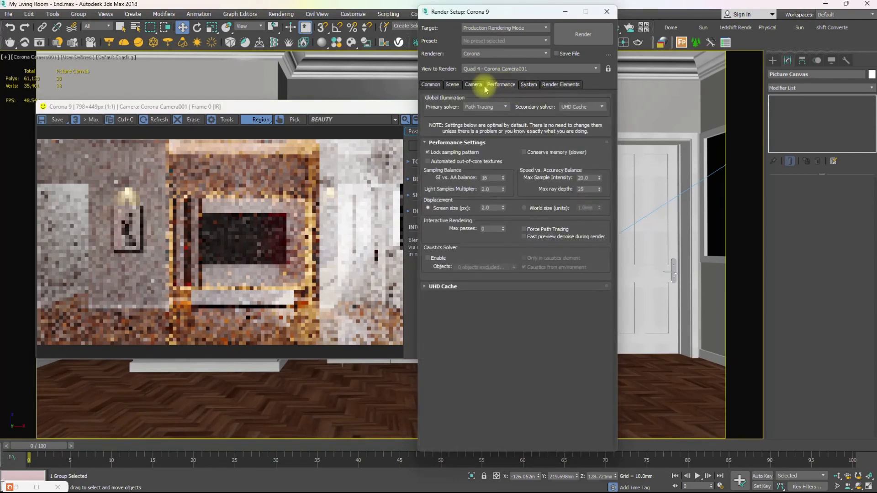
pyautogui.click(453, 86)
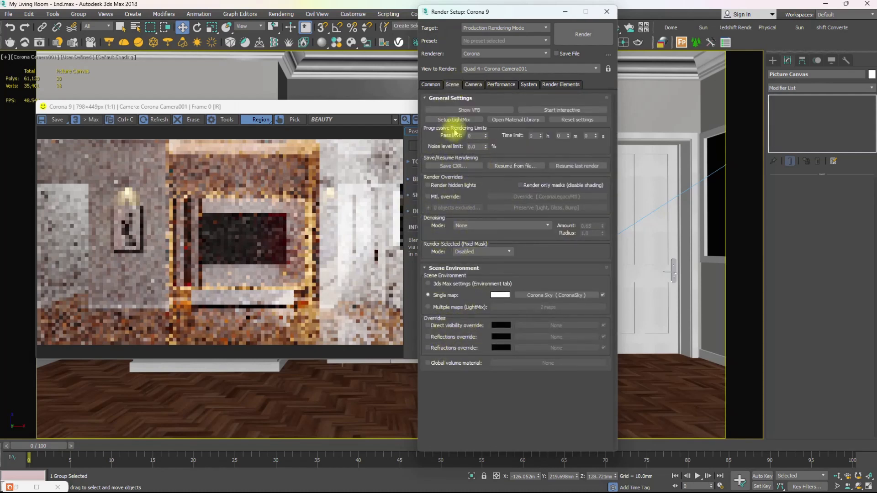
pyautogui.click(560, 84)
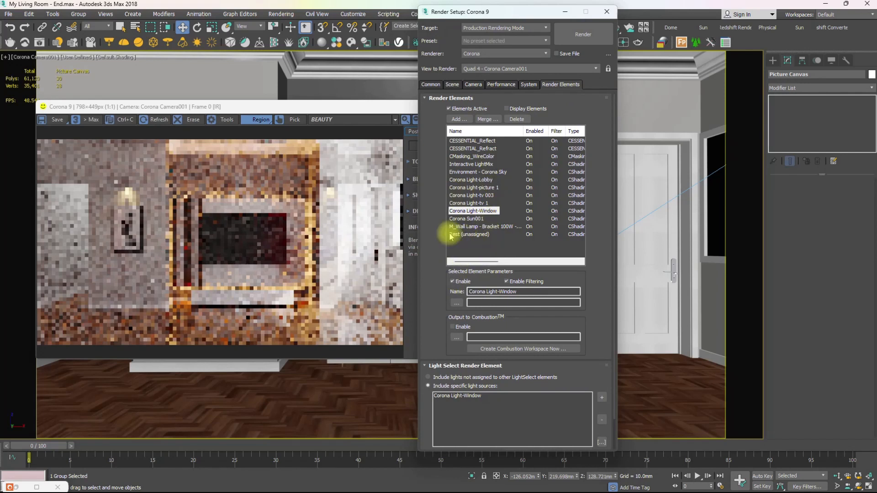
# - Examine the light sources assigned to each light select element, from Environment - Corona Sky to Rest (unassigned)
pyautogui.click(466, 233)
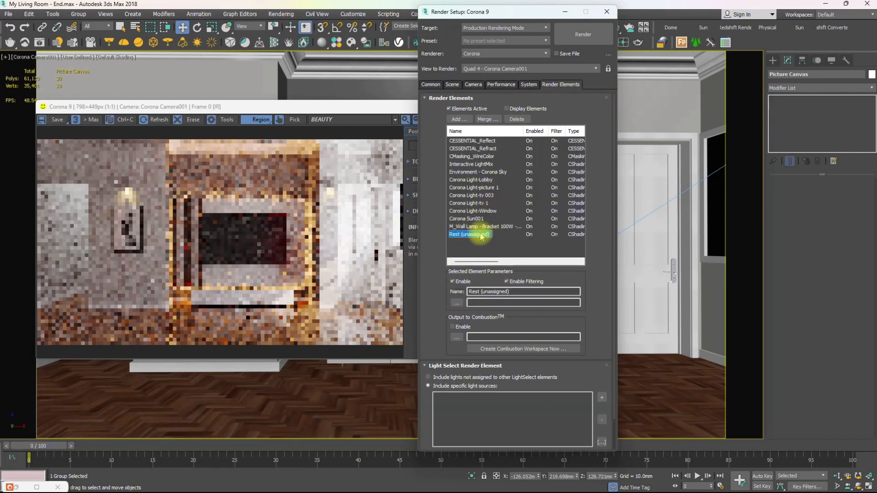
pyautogui.click(479, 225)
pyautogui.click(475, 211)
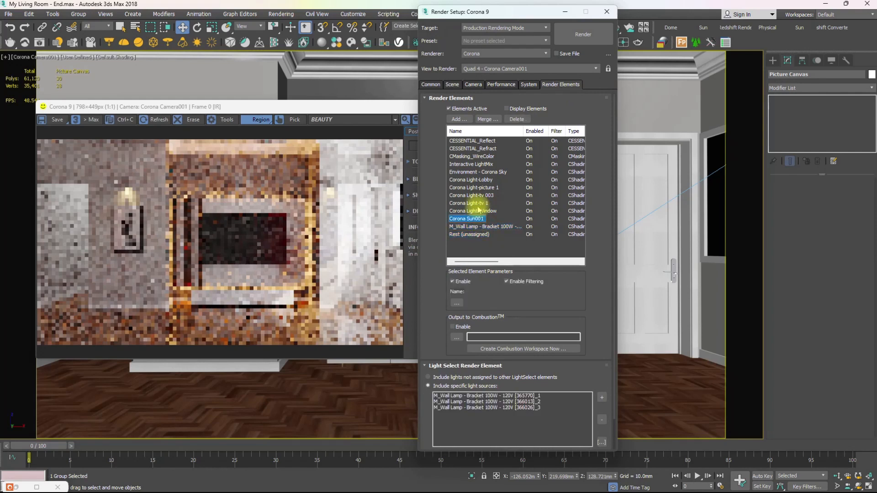
pyautogui.click(476, 204)
pyautogui.click(470, 219)
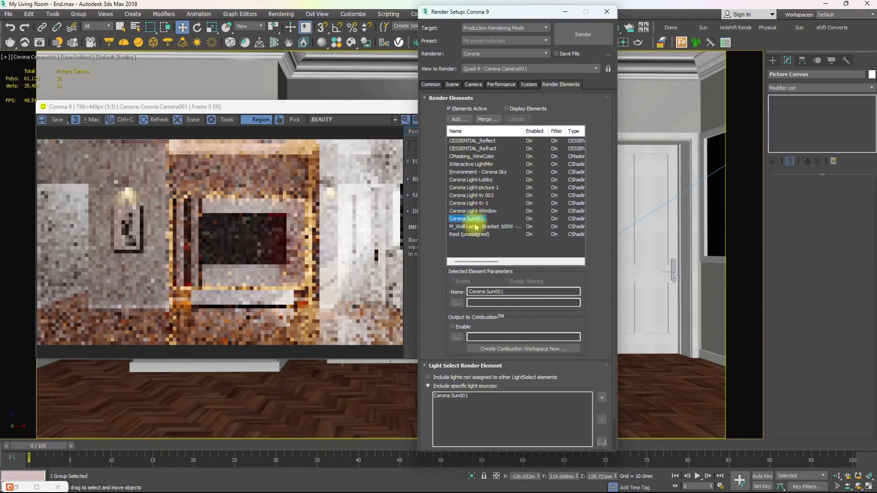
pyautogui.click(475, 226)
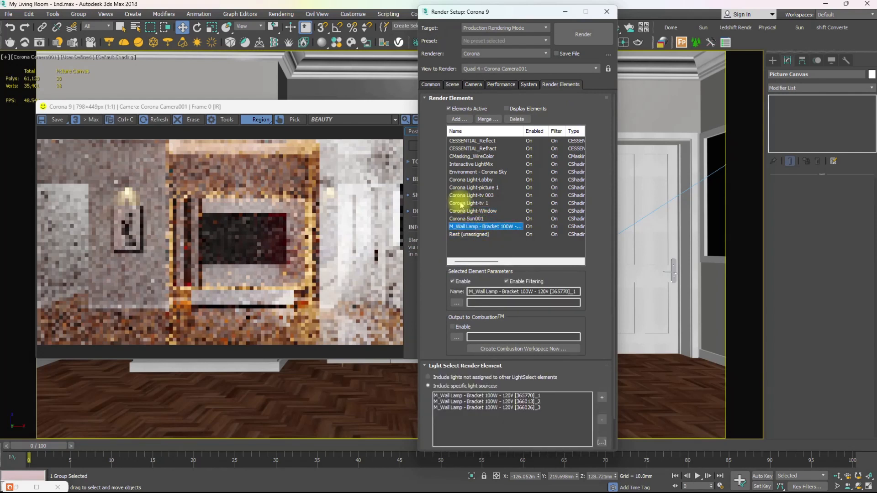
pyautogui.click(470, 211)
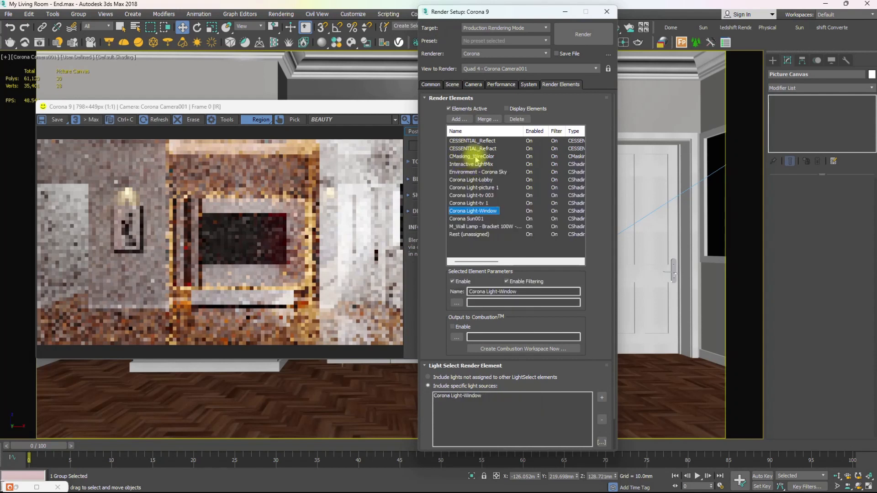
pyautogui.click(470, 172)
pyautogui.click(476, 181)
pyautogui.click(479, 188)
pyautogui.click(478, 197)
pyautogui.click(477, 204)
pyautogui.click(479, 211)
# - Include the environment light in the Corona Sun001 light select element
pyautogui.click(481, 219)
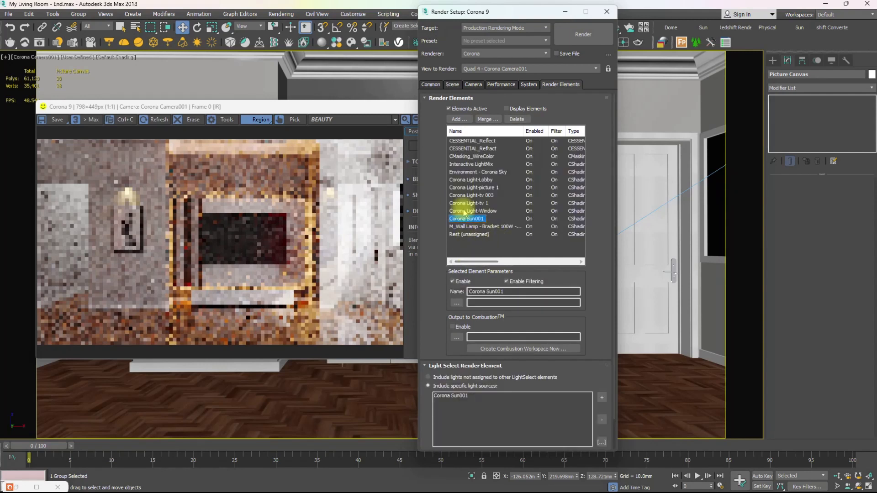
pyautogui.scroll(-2, 433, 328)
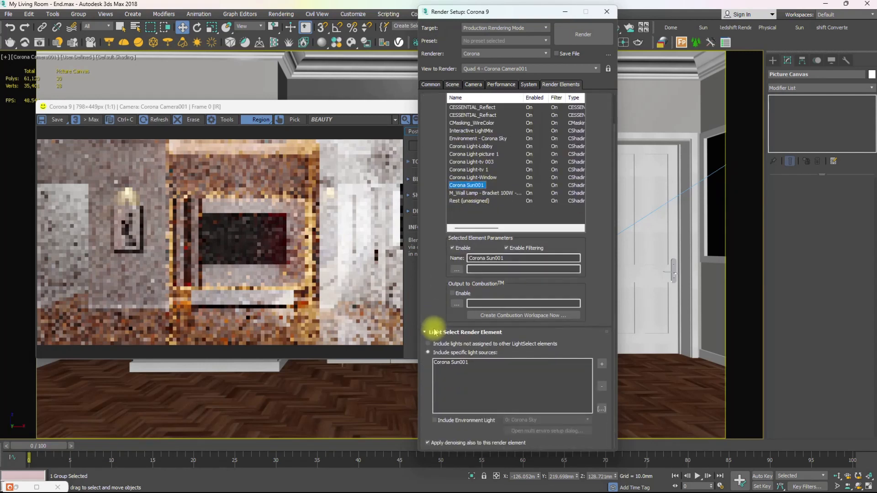
pyautogui.click(435, 421)
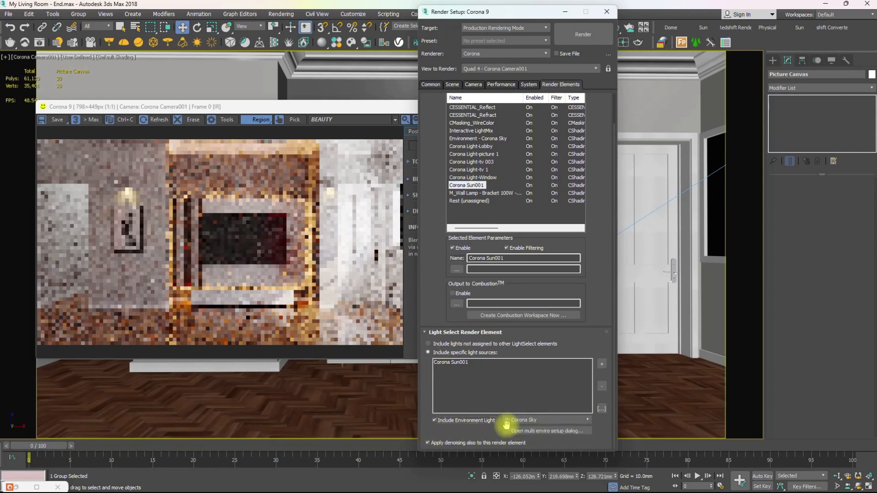
pyautogui.click(525, 431)
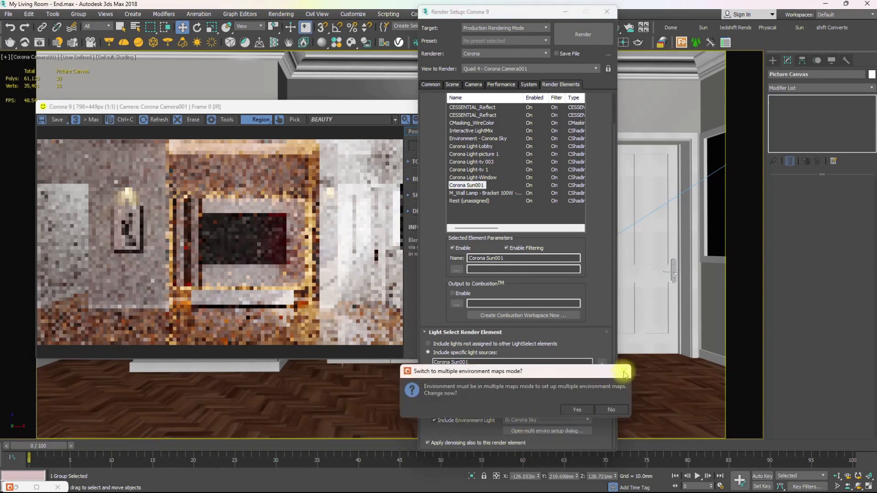
pyautogui.click(612, 411)
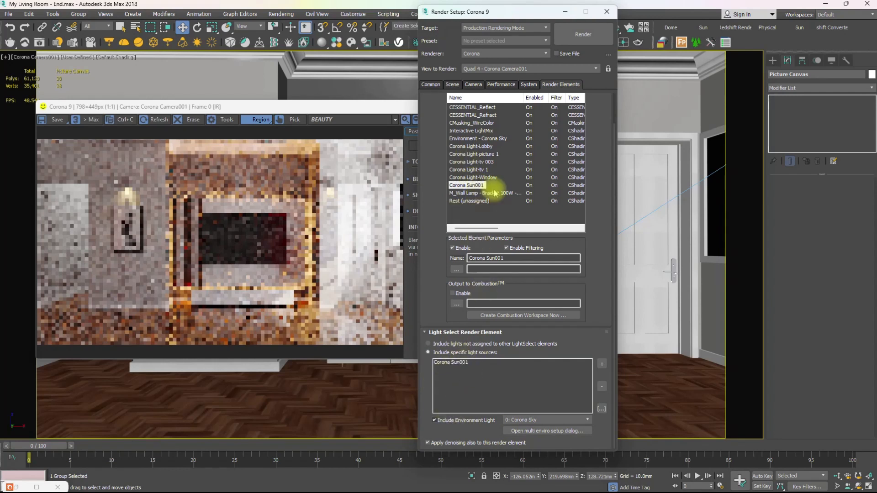
pyautogui.click(602, 366)
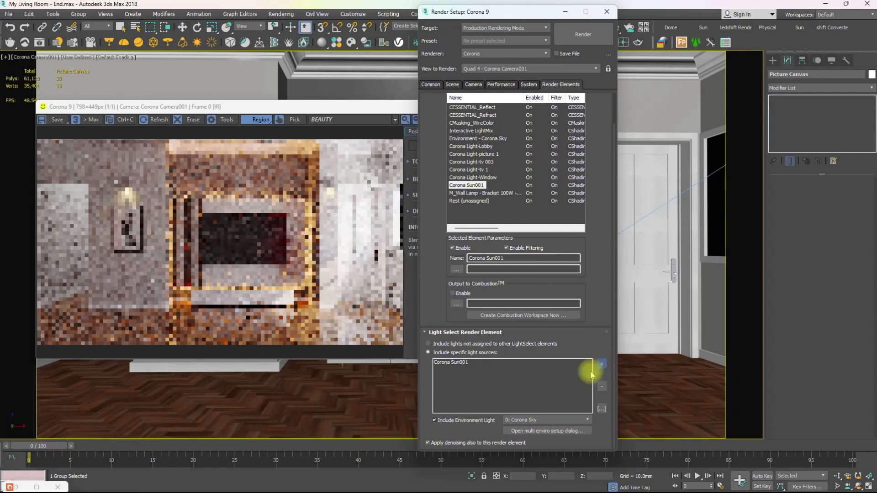
pyautogui.click(477, 172)
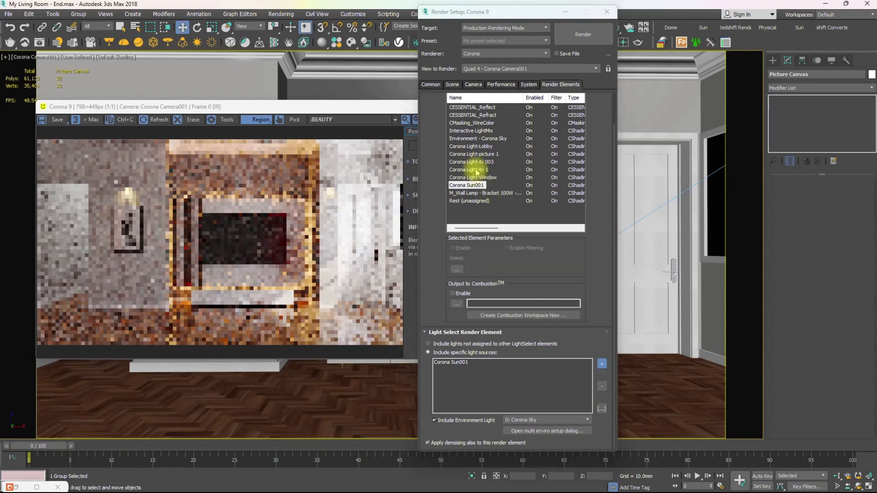
pyautogui.click(602, 365)
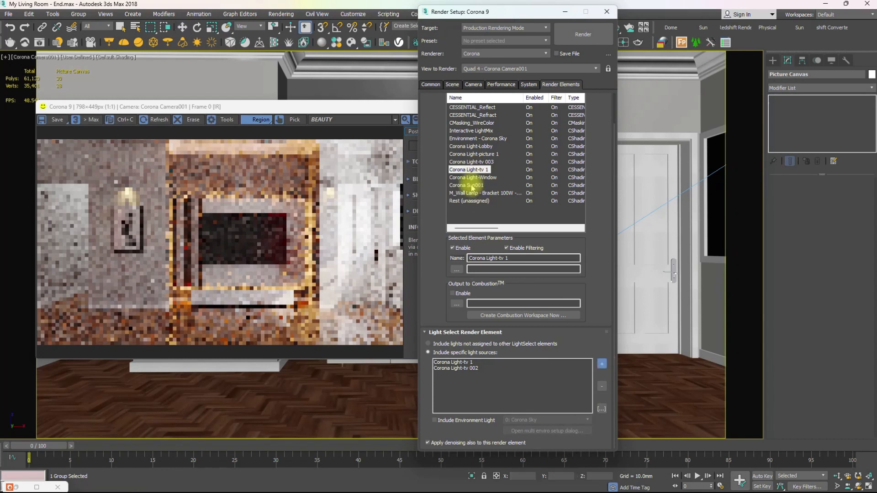
# - Examine the light sources included in each light select element from Corona Sun001 up to Environment - Corona Sky, ending on Interactive LightMix
pyautogui.click(473, 178)
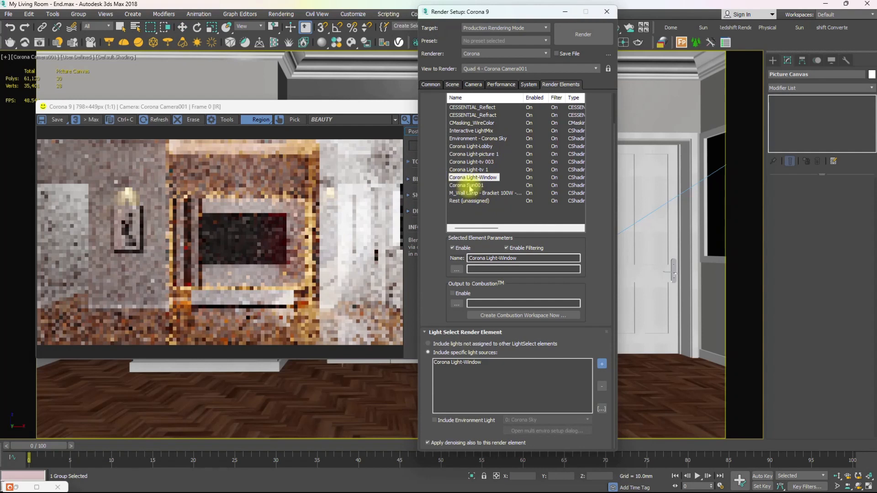
pyautogui.click(467, 185)
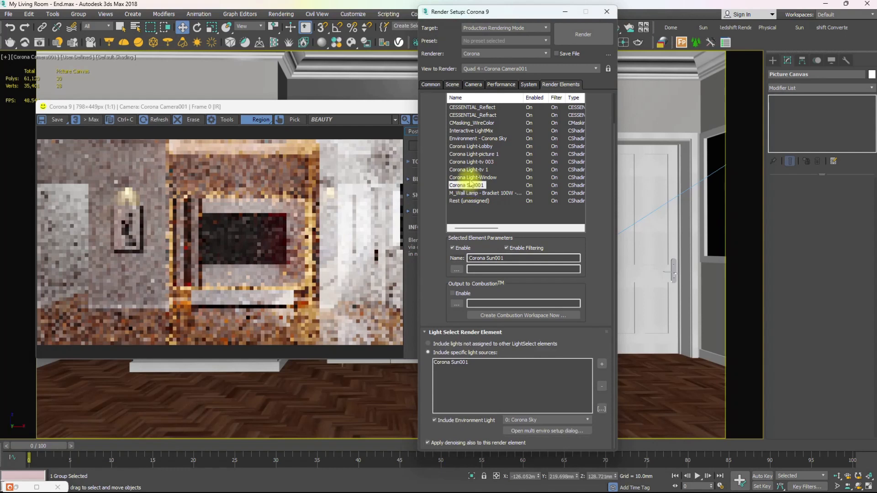
pyautogui.click(470, 180)
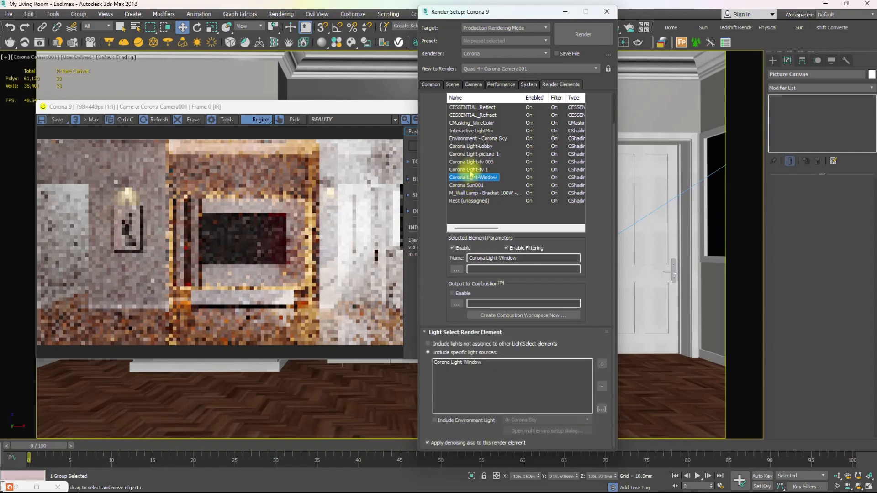
pyautogui.click(469, 170)
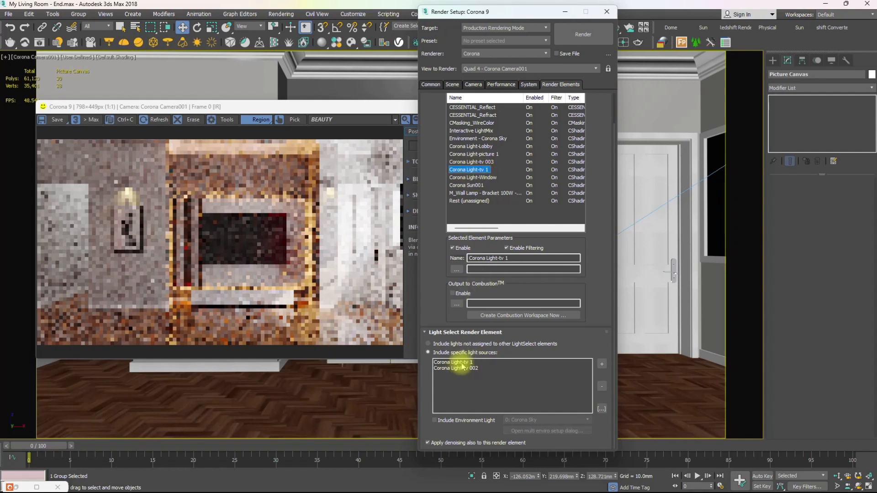
pyautogui.click(479, 163)
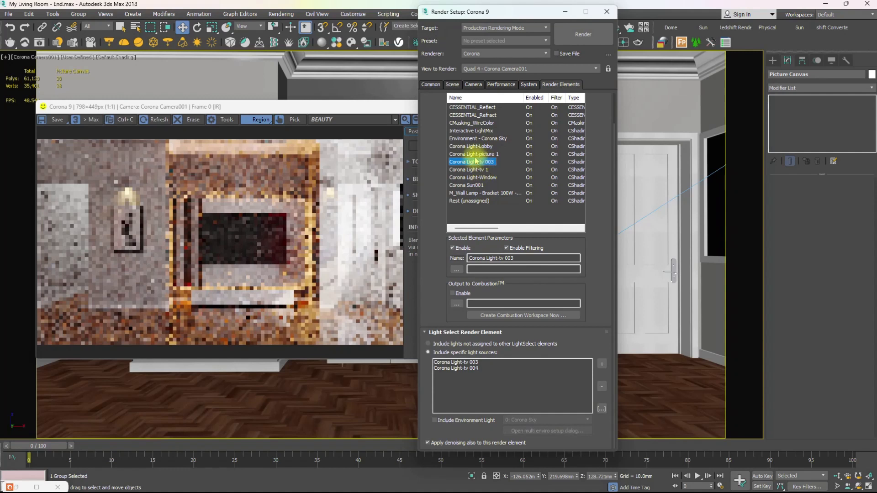
pyautogui.click(477, 154)
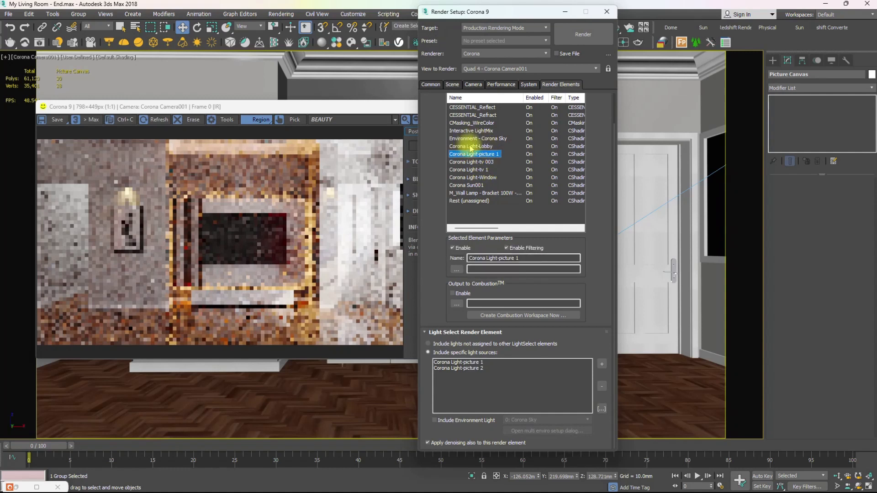
pyautogui.click(469, 147)
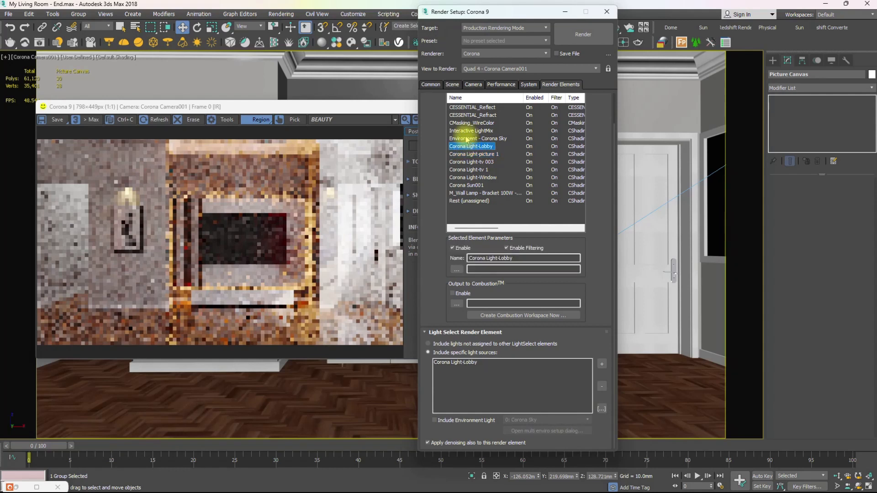
pyautogui.click(467, 139)
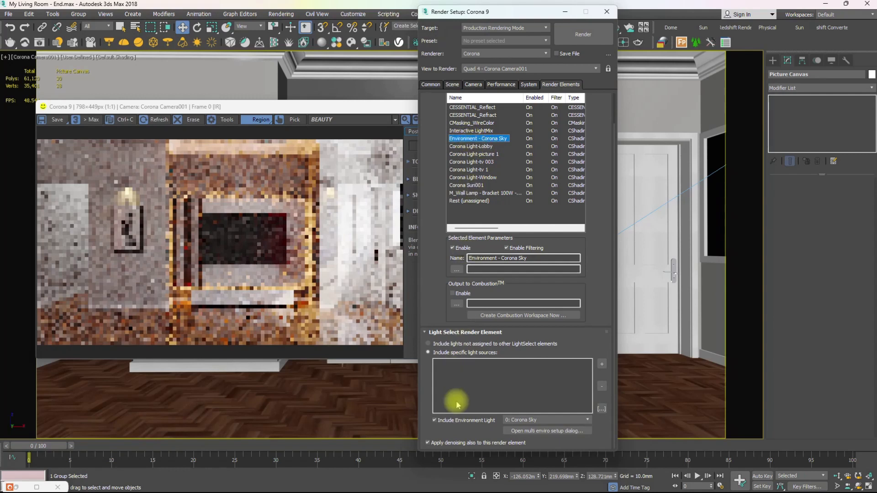
pyautogui.click(467, 131)
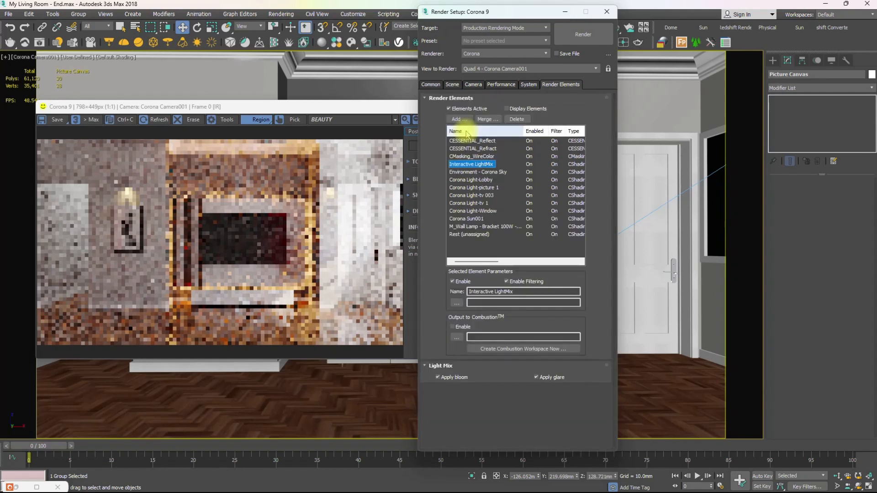
# - Recheck the assigned light sources from Environment - Corona Sky down through the lobby, picture, tv and window light elements
pyautogui.click(474, 172)
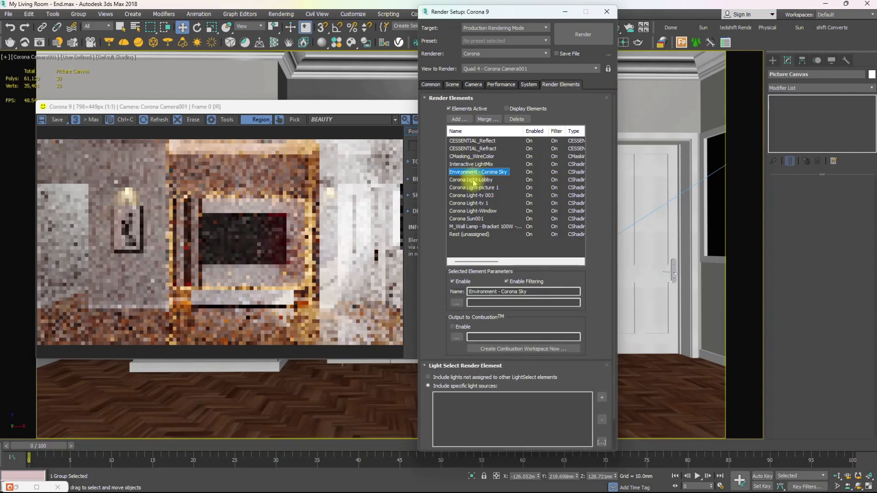
pyautogui.scroll(-3, 437, 317)
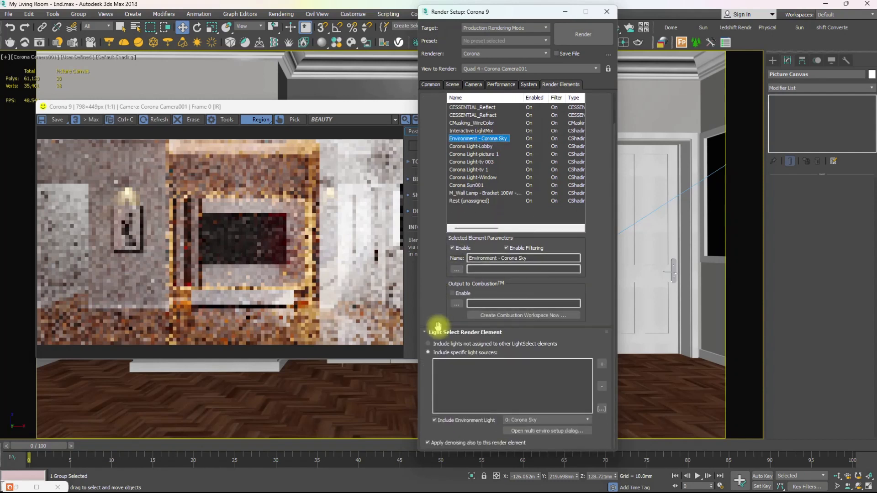
pyautogui.scroll(3, 445, 269)
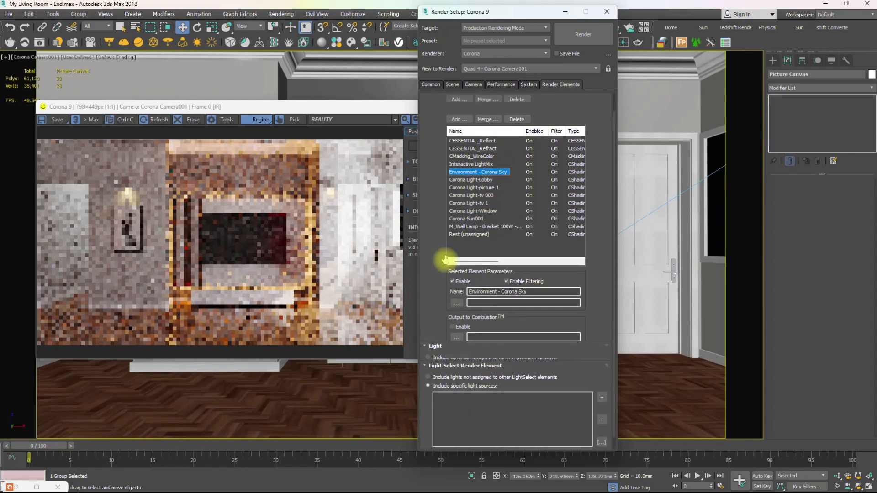
pyautogui.click(475, 181)
pyautogui.scroll(-3, 440, 322)
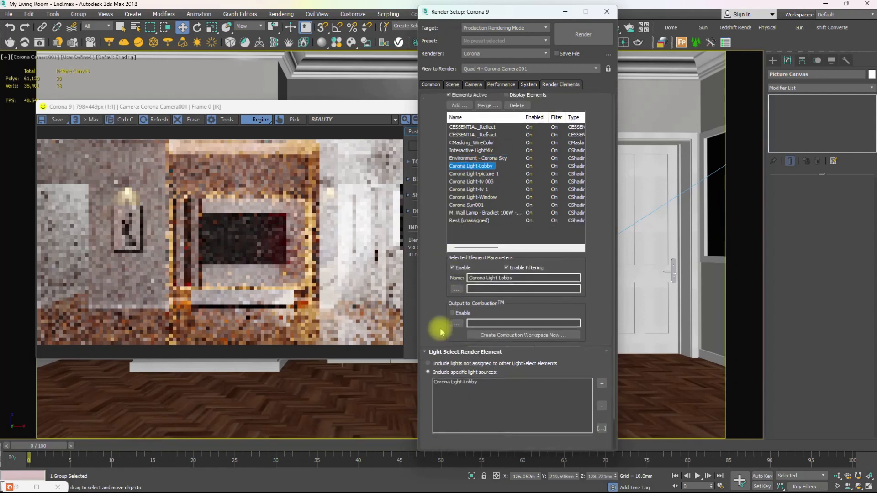
pyautogui.scroll(3, 440, 326)
pyautogui.click(473, 187)
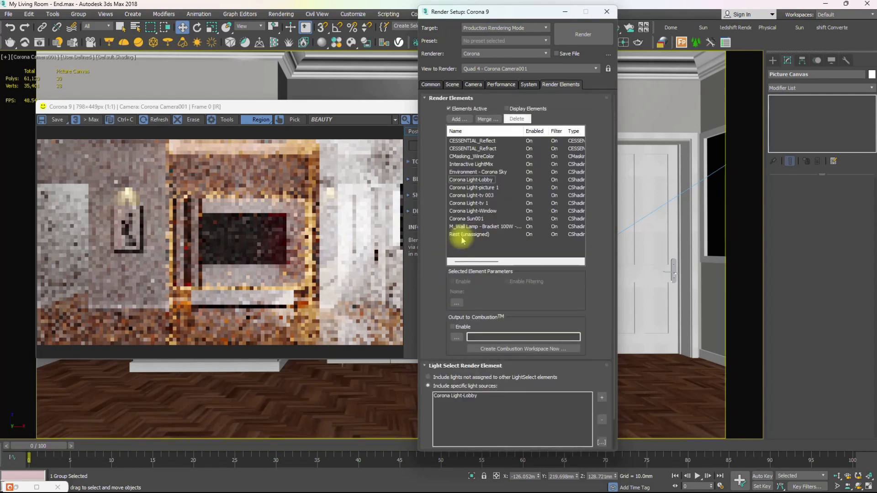
pyautogui.scroll(-3, 436, 311)
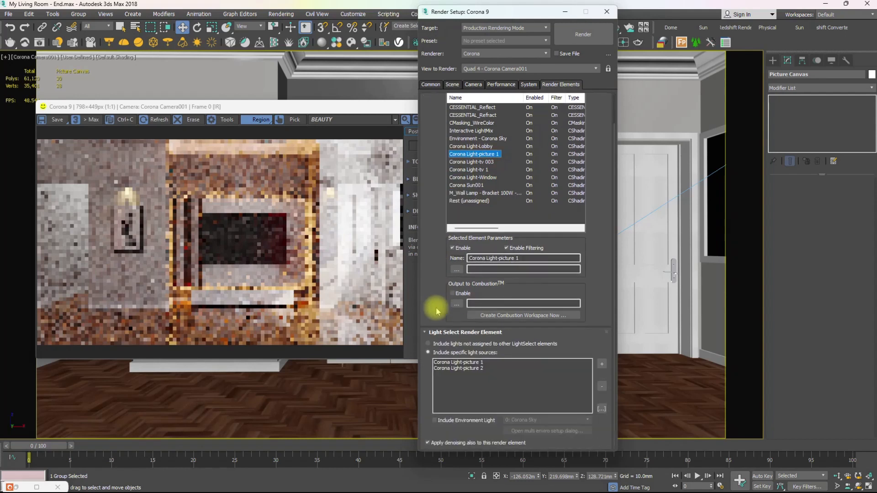
pyautogui.click(471, 162)
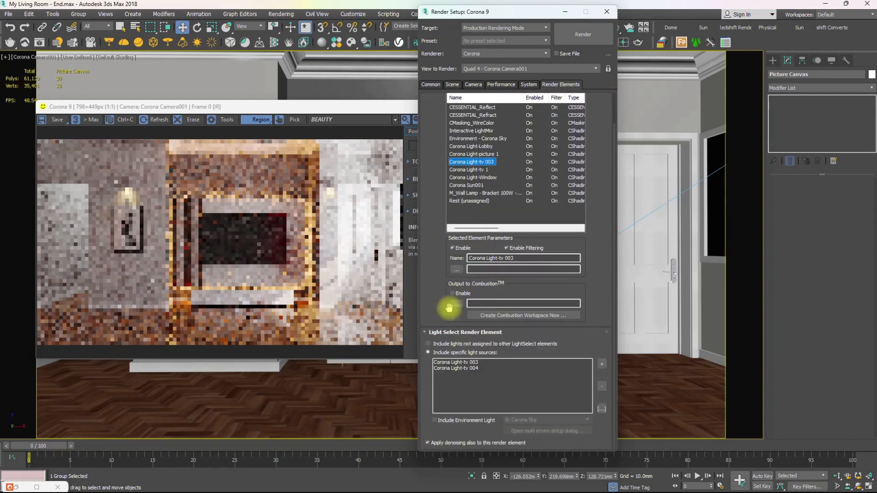
pyautogui.click(482, 170)
pyautogui.click(475, 178)
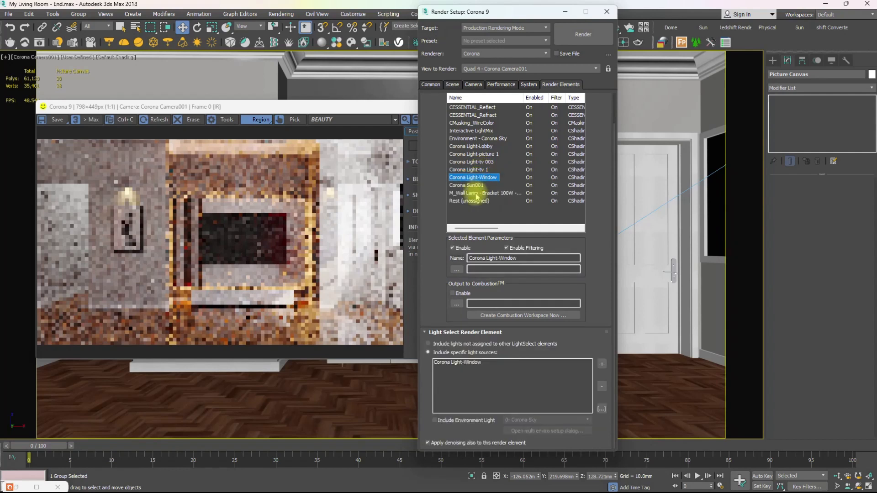
# - Exclude the environment light from the Corona Sun001 light select element
pyautogui.click(468, 186)
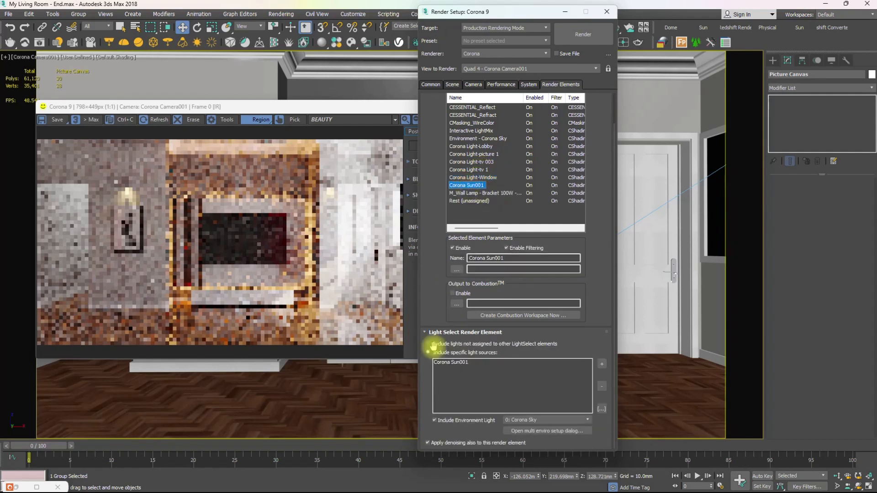
pyautogui.click(435, 420)
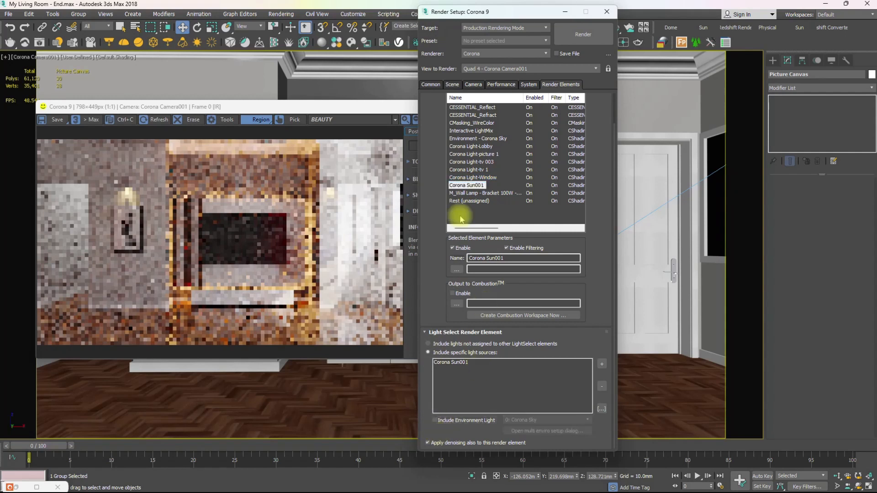
pyautogui.click(435, 420)
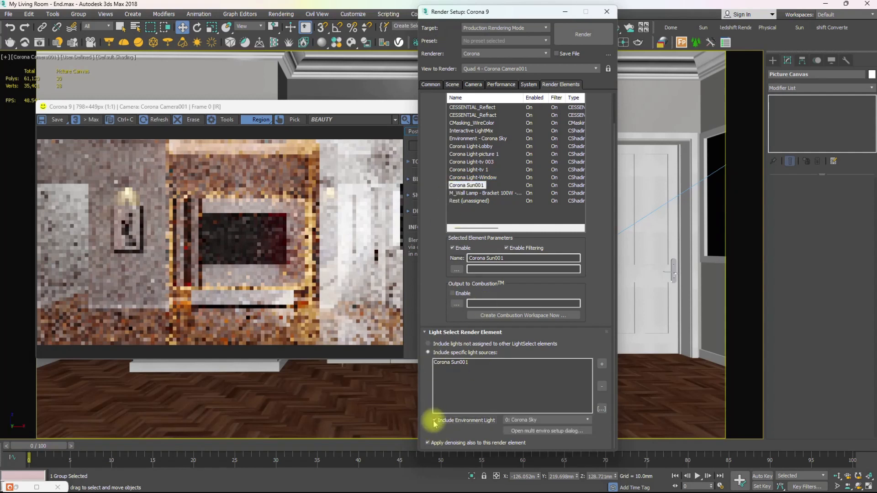
pyautogui.click(435, 421)
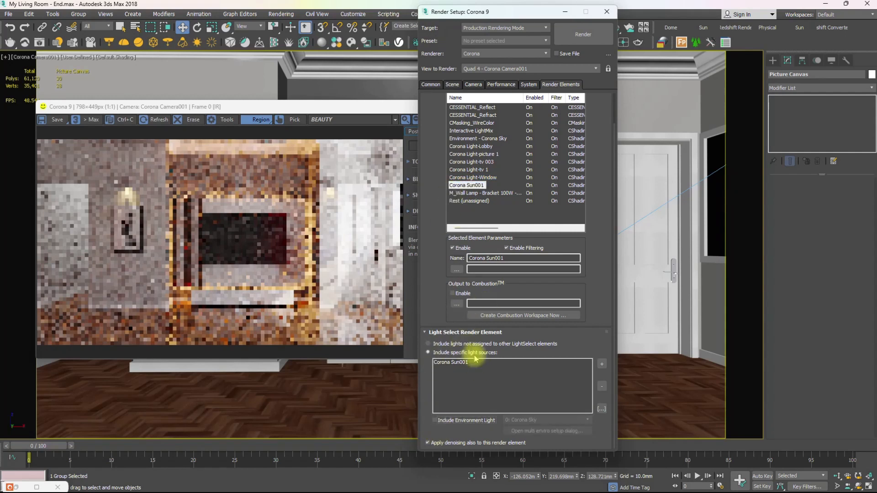
# - Review the sources of the M_Wall Lamp, Rest (unassigned), Corona Sun001, Corona Light-Window, Corona Light-tv 003 and Corona Light-picture 1 elements
pyautogui.click(470, 194)
pyautogui.click(466, 202)
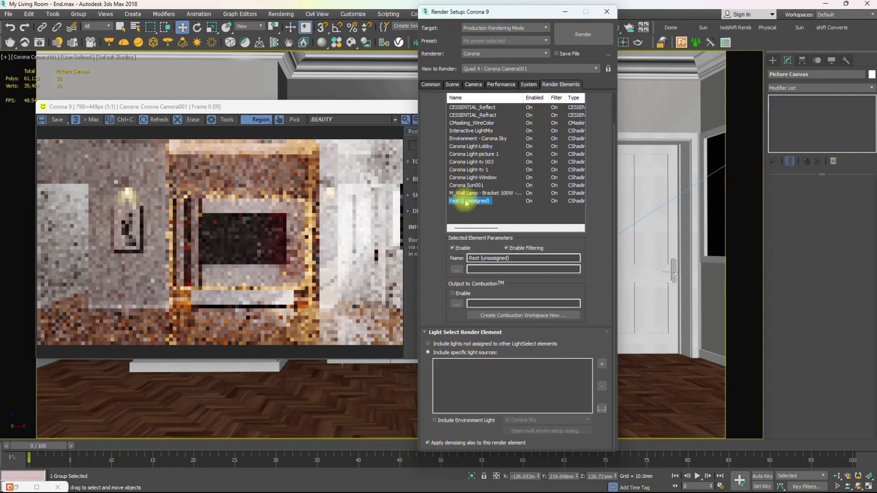
pyautogui.click(463, 194)
pyautogui.click(462, 185)
pyautogui.click(462, 178)
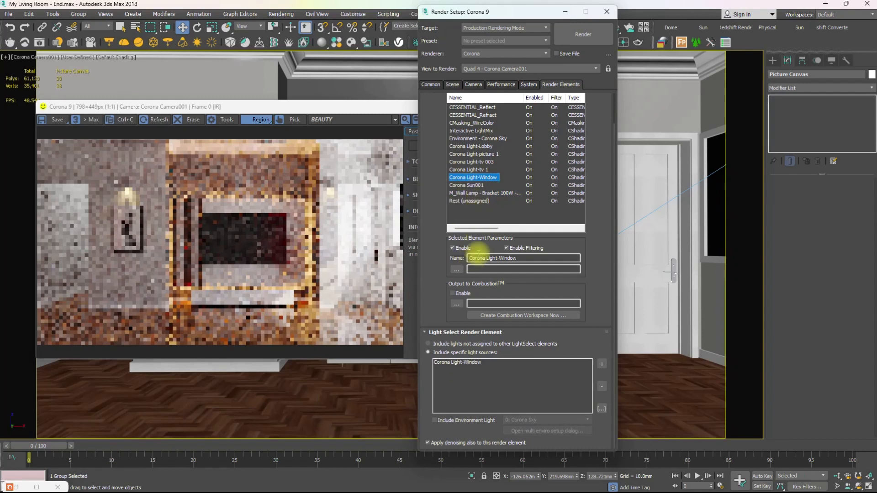
pyautogui.click(466, 154)
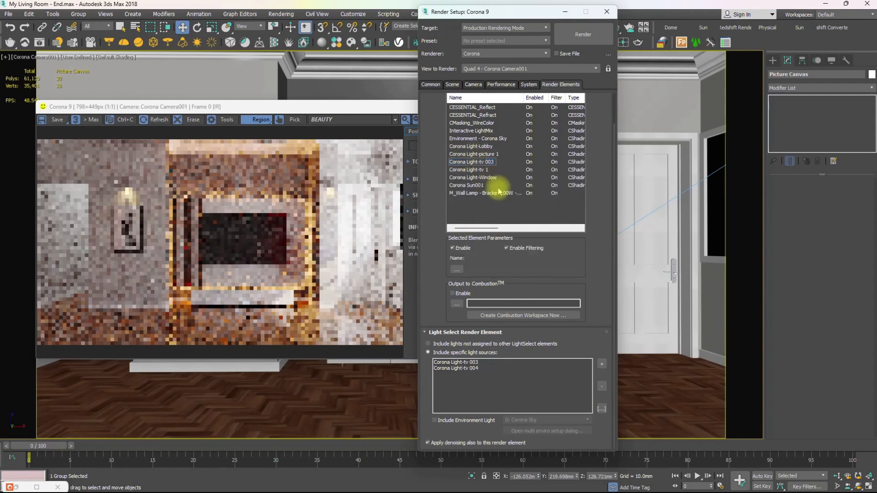
pyautogui.click(477, 163)
pyautogui.click(475, 155)
pyautogui.click(471, 164)
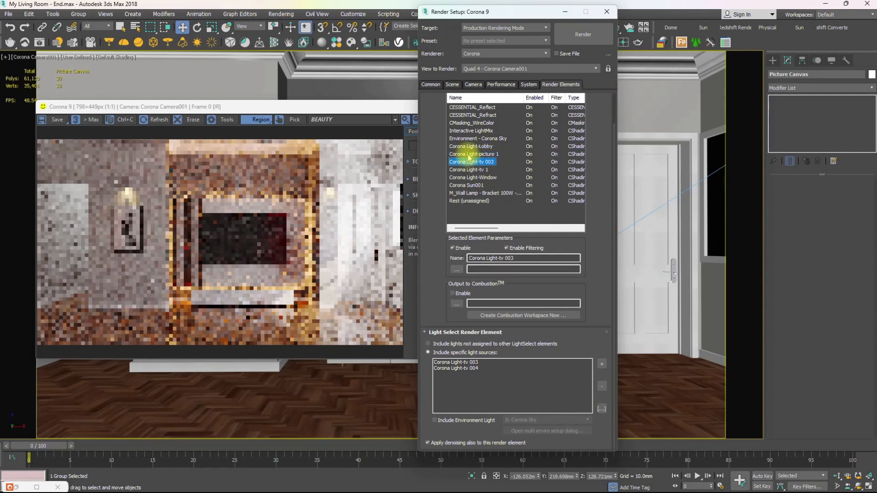
pyautogui.click(471, 154)
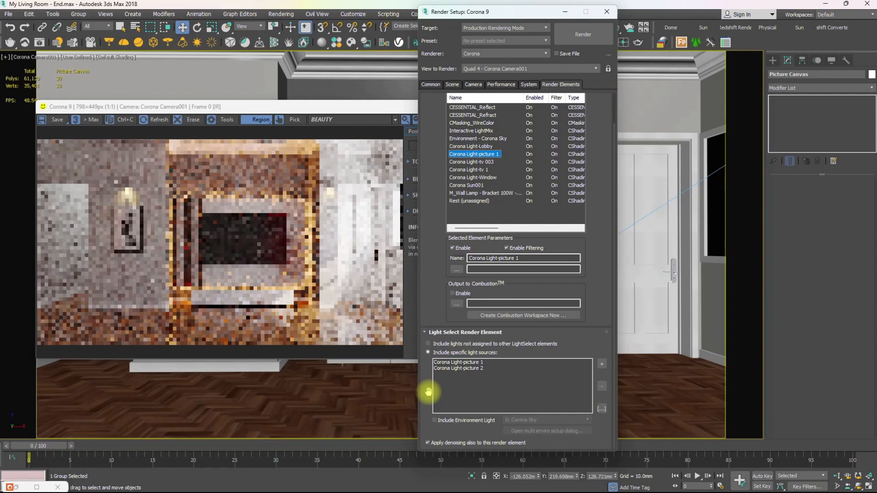
# - Look through the System, Performance and Camera render settings, and return to the Corona frame buffer
pyautogui.scroll(2, 428, 392)
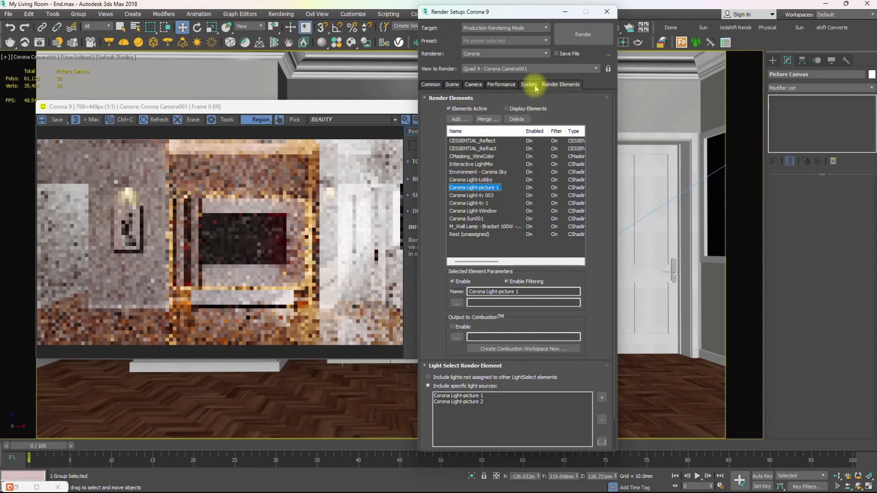
pyautogui.click(529, 85)
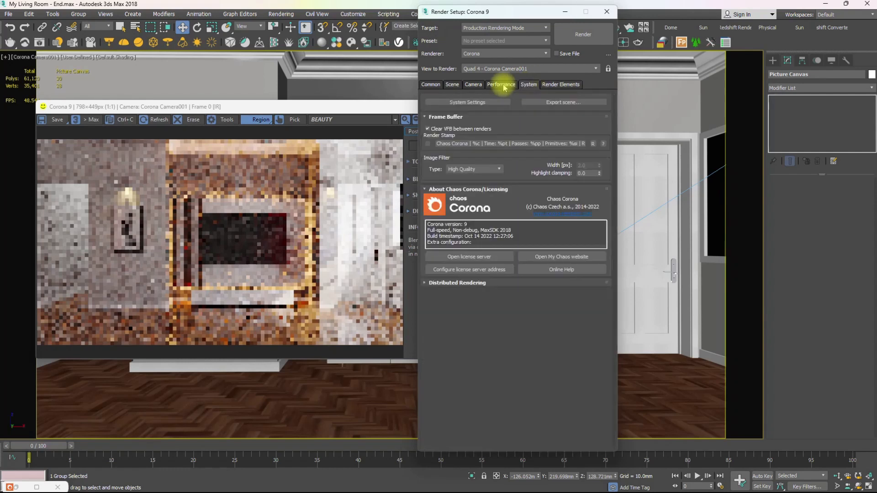
pyautogui.click(502, 84)
pyautogui.click(473, 85)
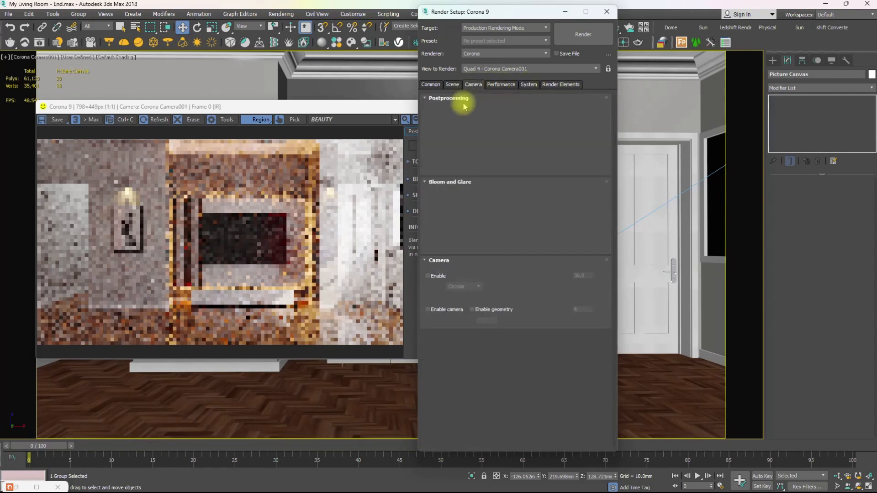
pyautogui.click(329, 109)
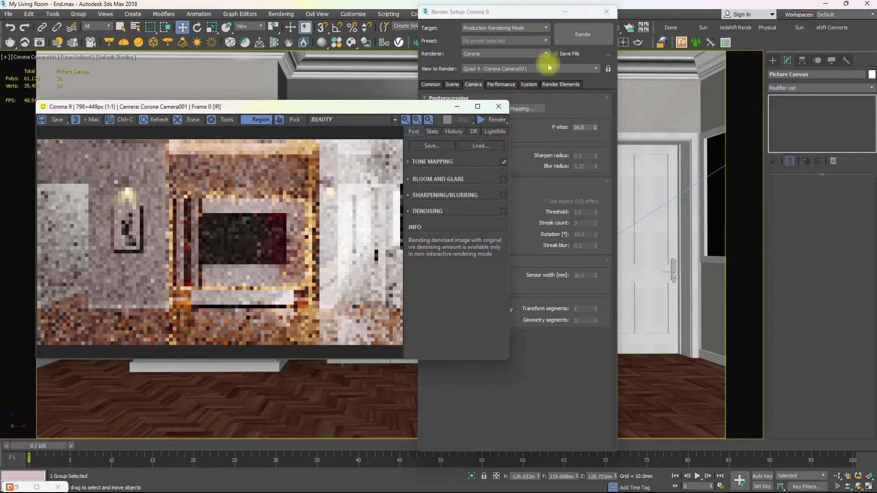
# - Close the render setup window, reposition the Corona frame buffer and start an interactive render
pyautogui.click(521, 14)
pyautogui.click(605, 11)
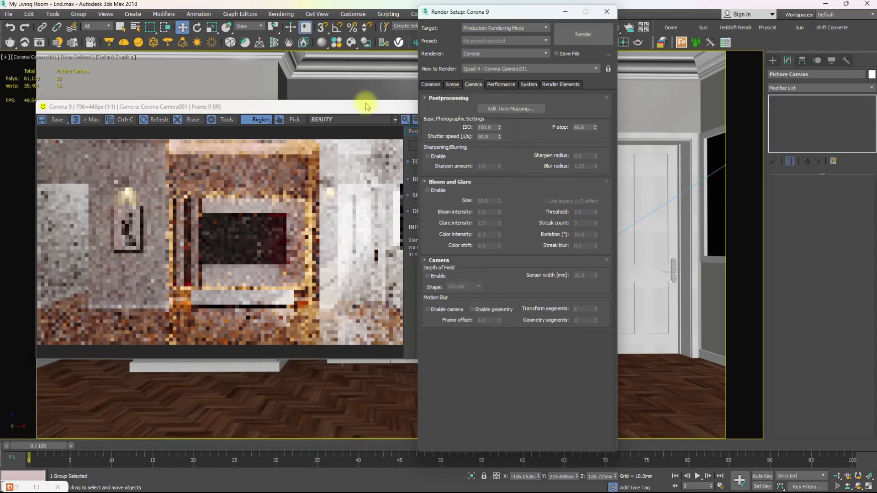
pyautogui.moveTo(436, 105); pyautogui.dragTo(576, 79)
pyautogui.click(624, 93)
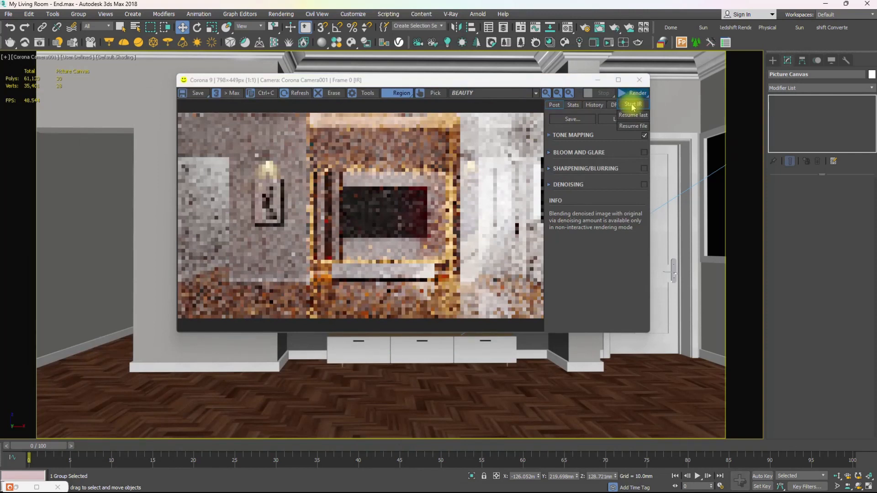
pyautogui.click(632, 106)
pyautogui.click(633, 104)
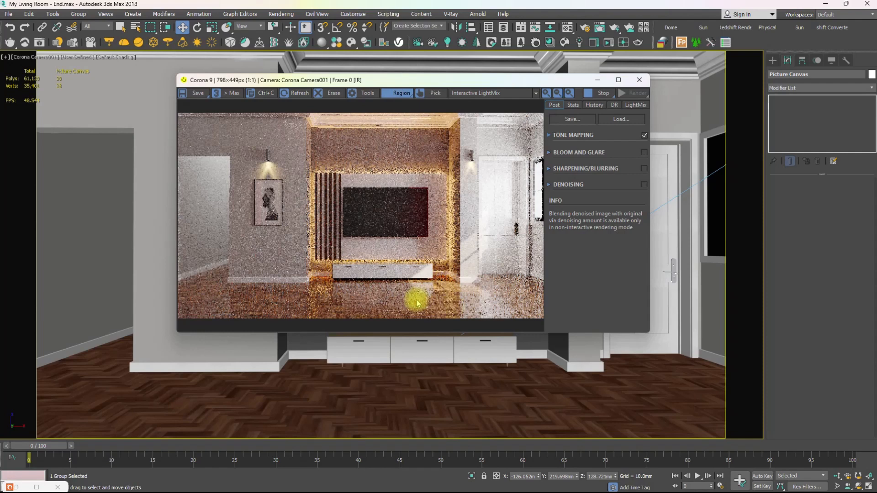
# - Examine the interactive render up close around the TV unit, slatted panel, floor reflections and ceiling cove
pyautogui.scroll(2, 417, 302)
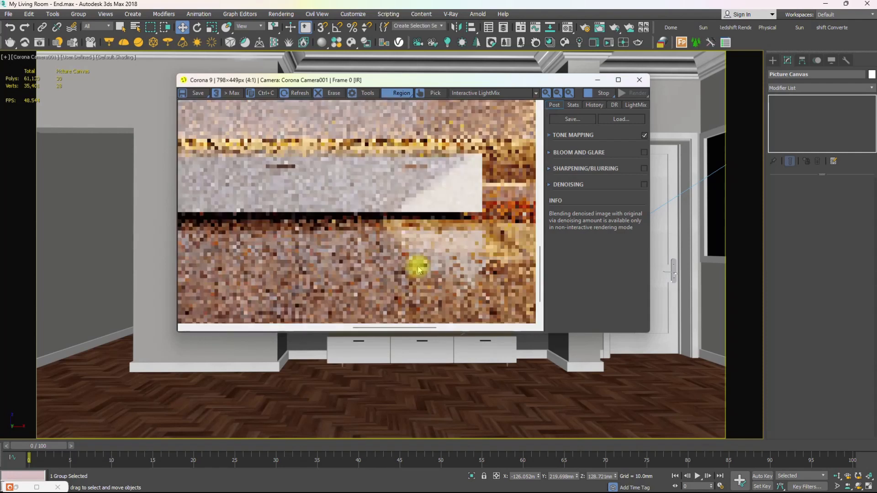
pyautogui.scroll(-2, 417, 269)
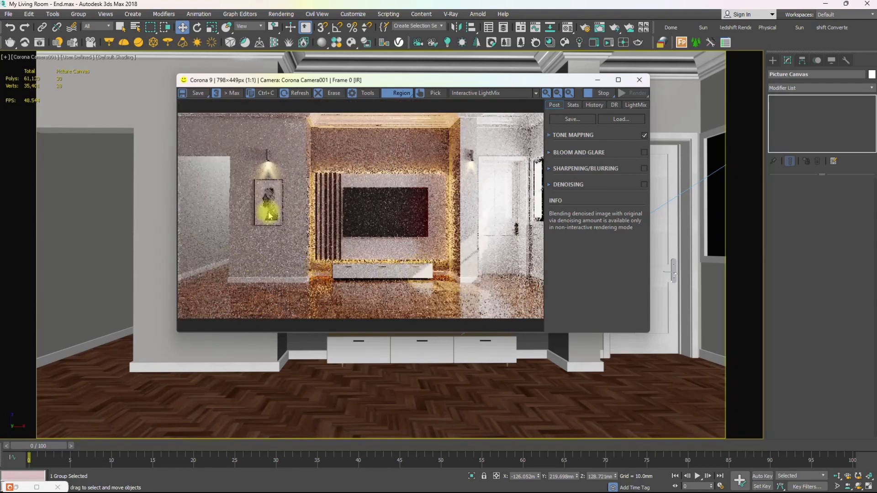
pyautogui.scroll(4, 314, 211)
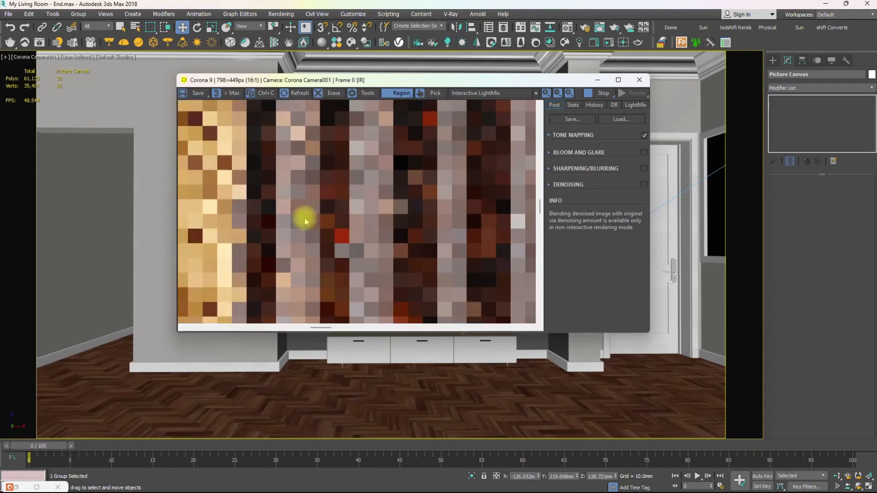
pyautogui.scroll(1, 305, 222)
pyautogui.scroll(-5, 296, 223)
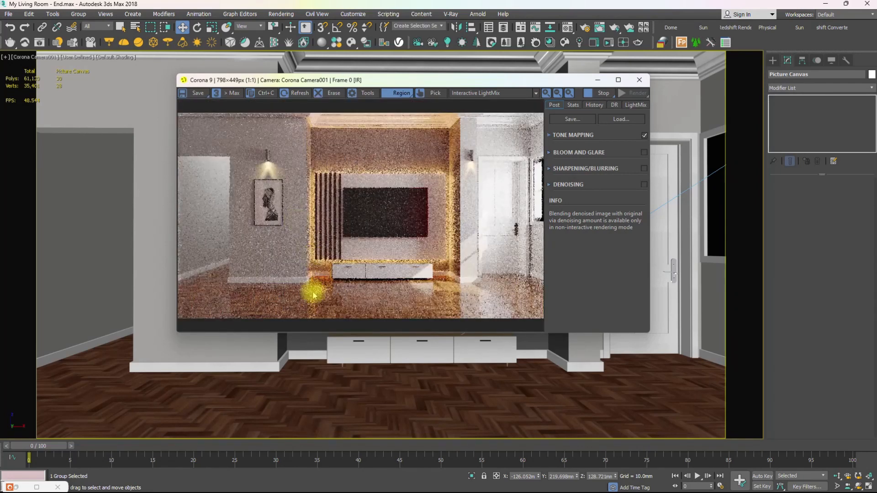
pyautogui.scroll(2, 311, 303)
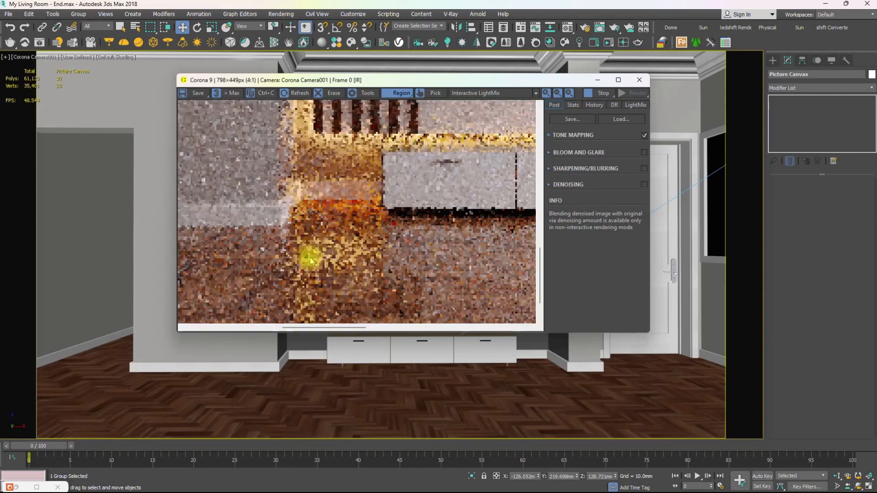
pyautogui.scroll(-2, 325, 233)
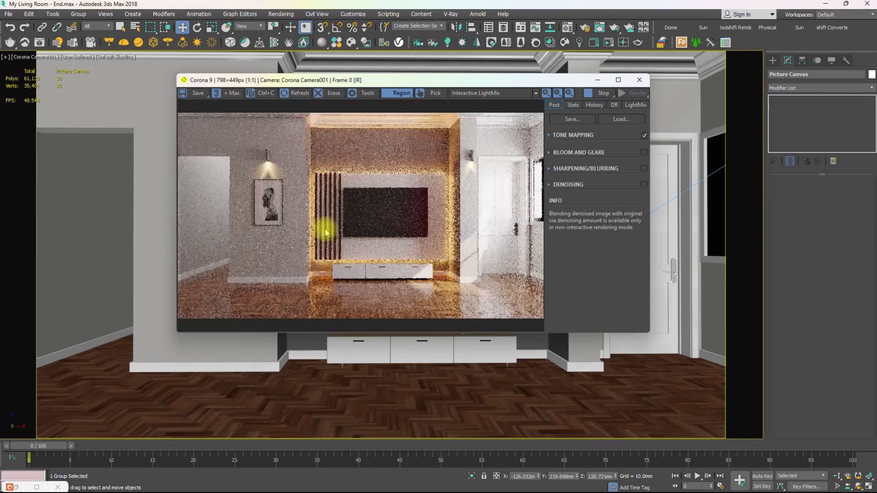
pyautogui.scroll(2, 444, 292)
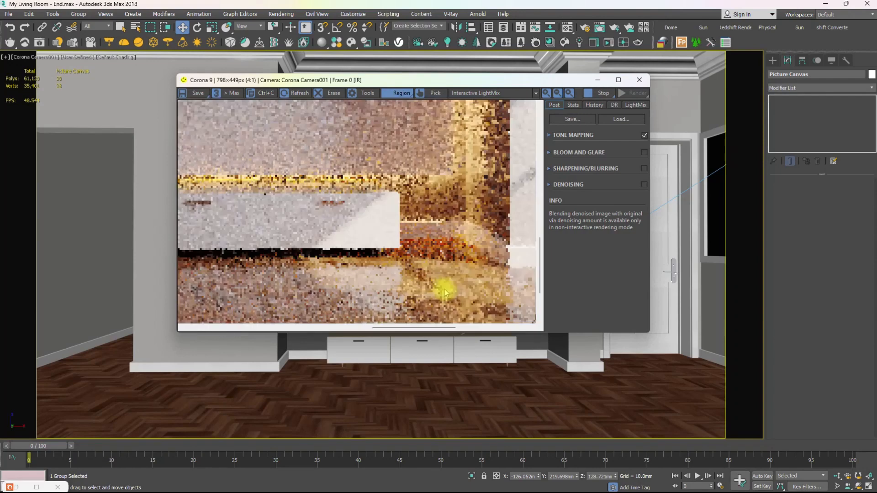
pyautogui.scroll(-1, 432, 284)
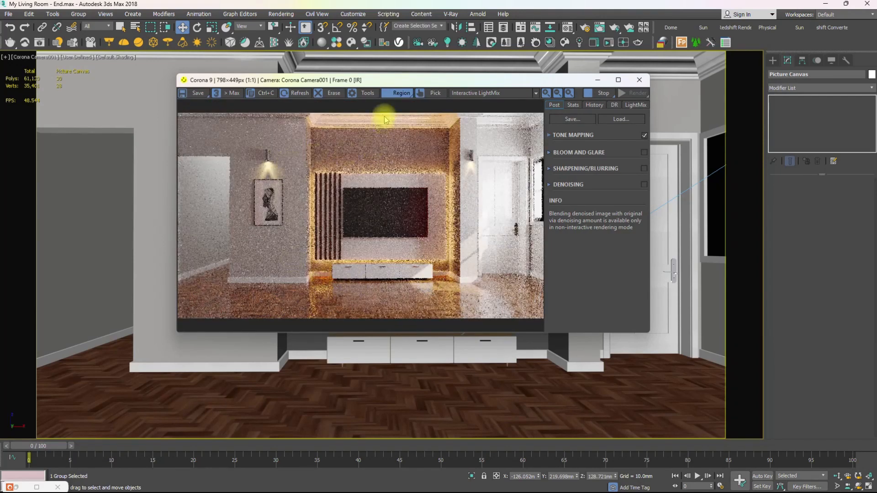
pyautogui.scroll(3, 383, 121)
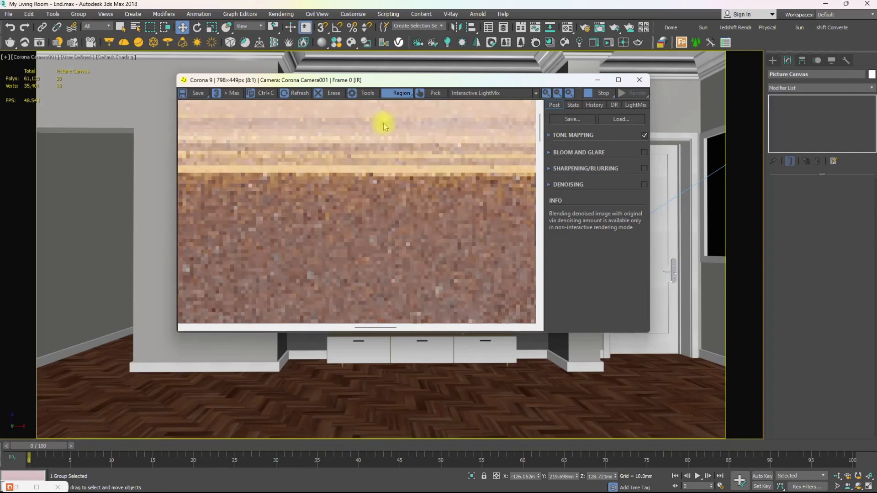
pyautogui.scroll(-3, 383, 121)
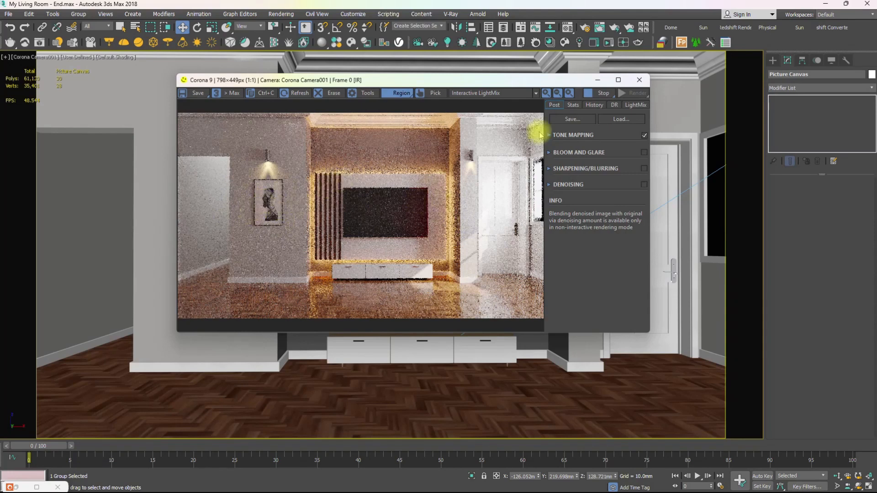
# - In the LightMix, check the Corona Light-Lobby layer's contribution by toggling it, and set its intensity to 0.5
pyautogui.click(633, 105)
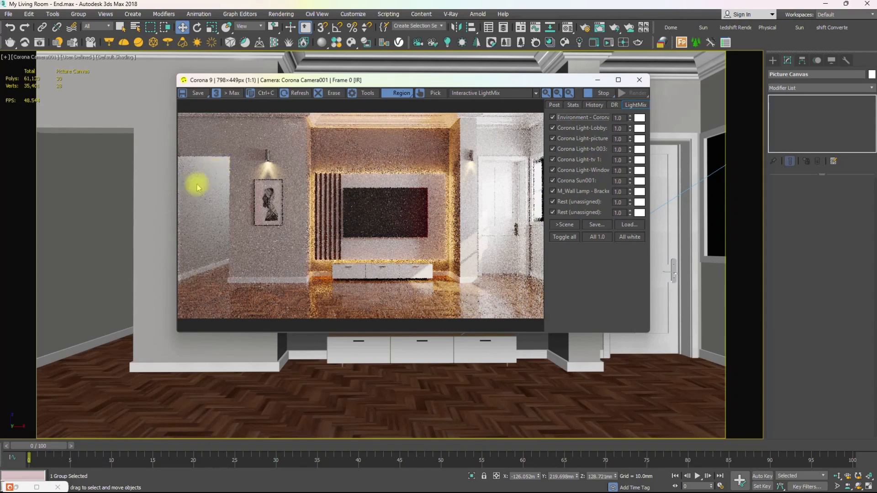
pyautogui.click(553, 129)
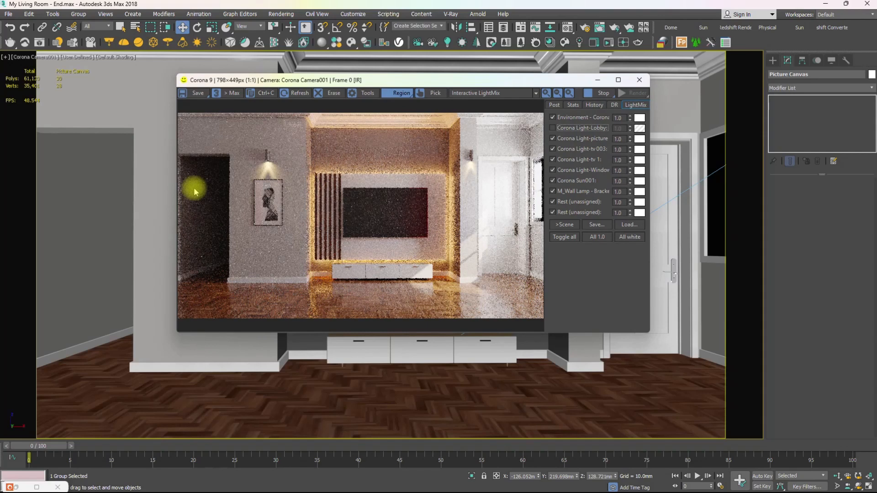
pyautogui.click(554, 129)
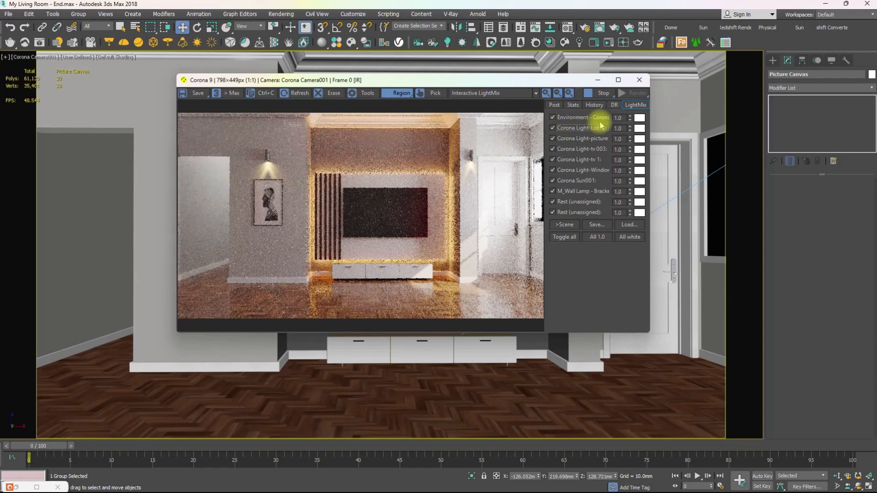
pyautogui.click(616, 129)
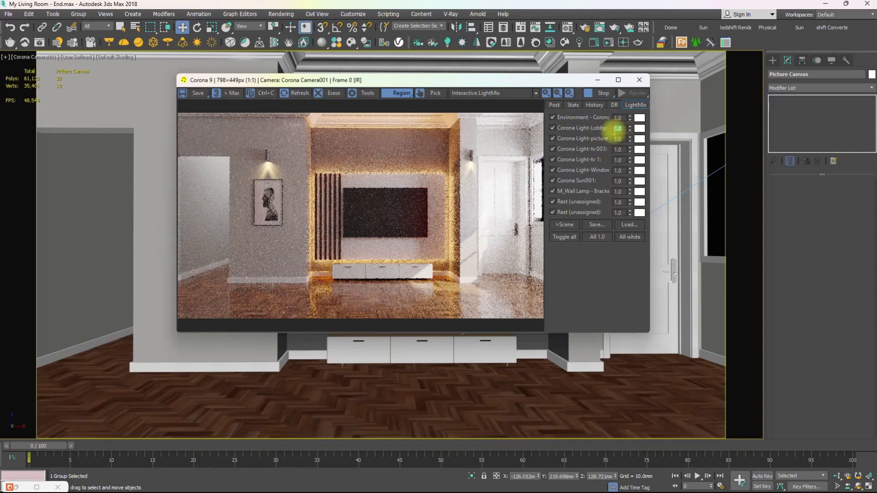
pyautogui.write('0.5')
pyautogui.press('Return')
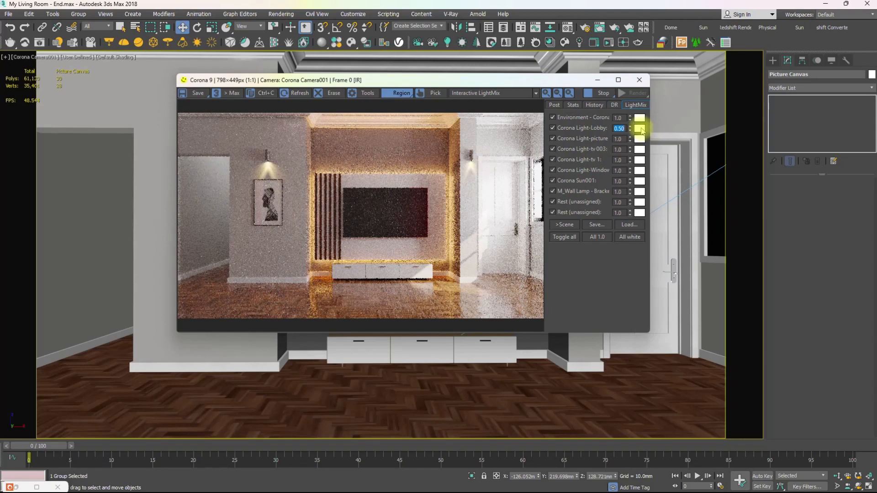
# - Try a turquoise tint (89F9E8) on the Corona Light-Lobby layer and cancel the colour change
pyautogui.click(641, 130)
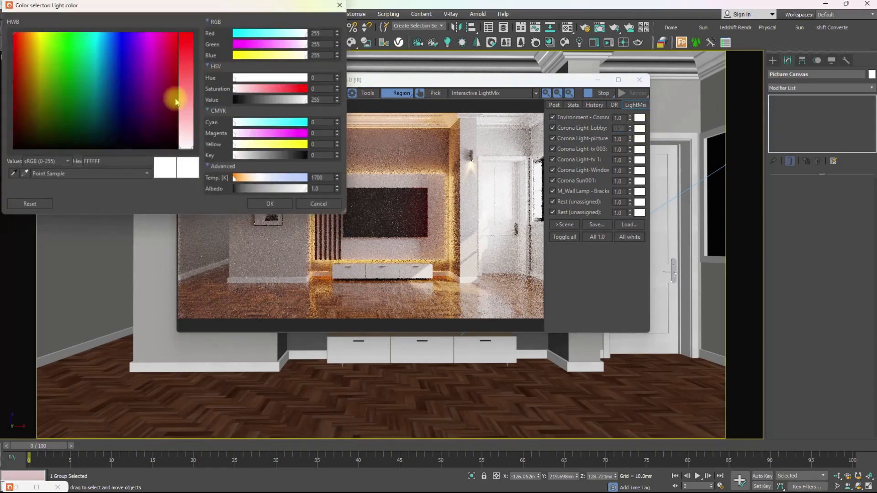
pyautogui.click(39, 46)
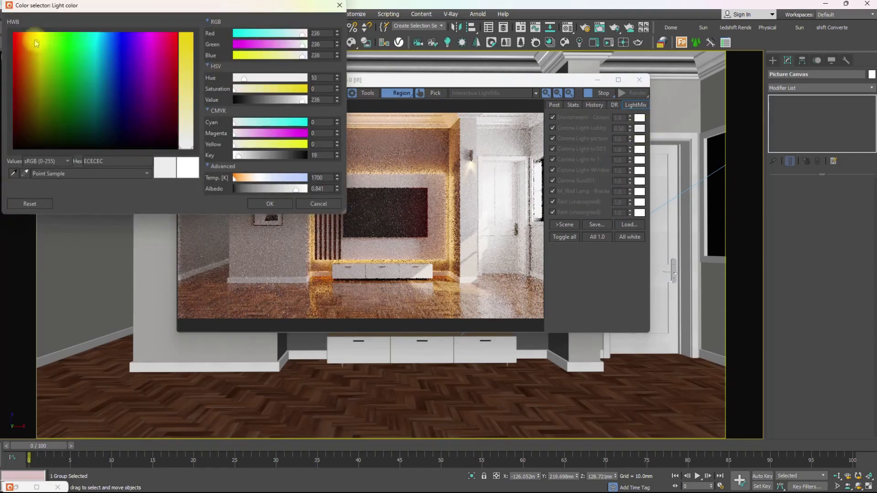
pyautogui.click(92, 37)
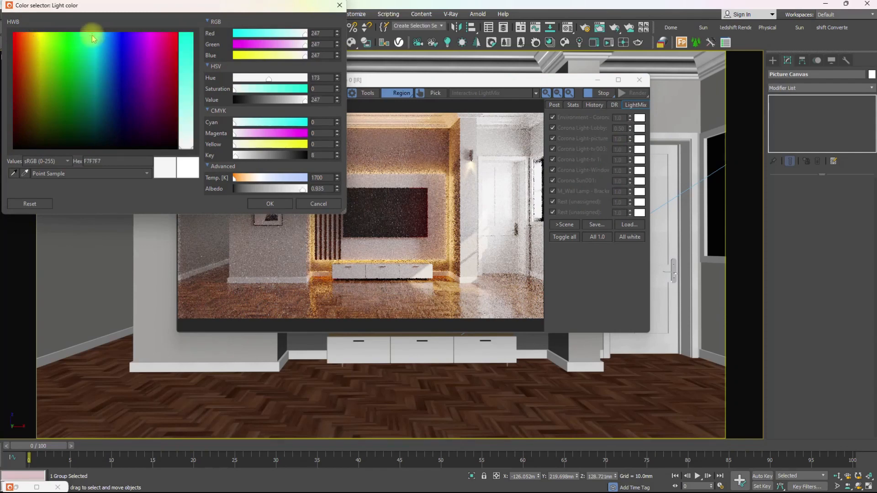
pyautogui.click(186, 94)
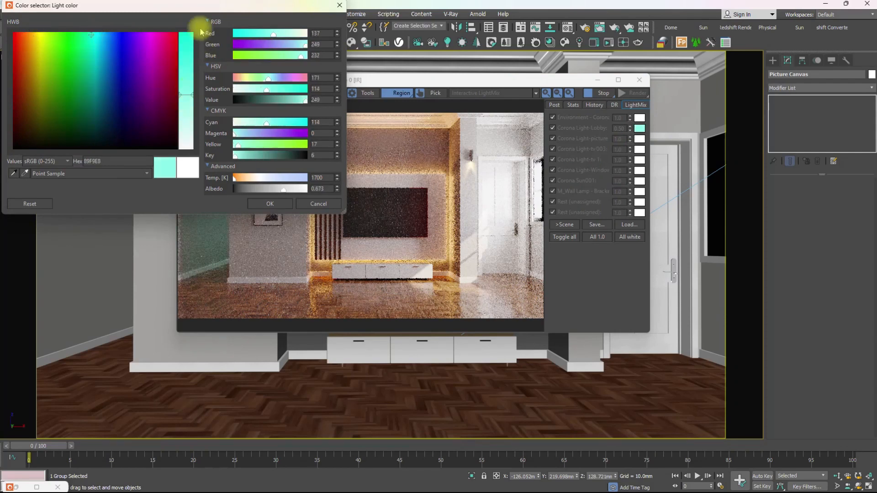
pyautogui.moveTo(201, 7); pyautogui.dragTo(549, 176)
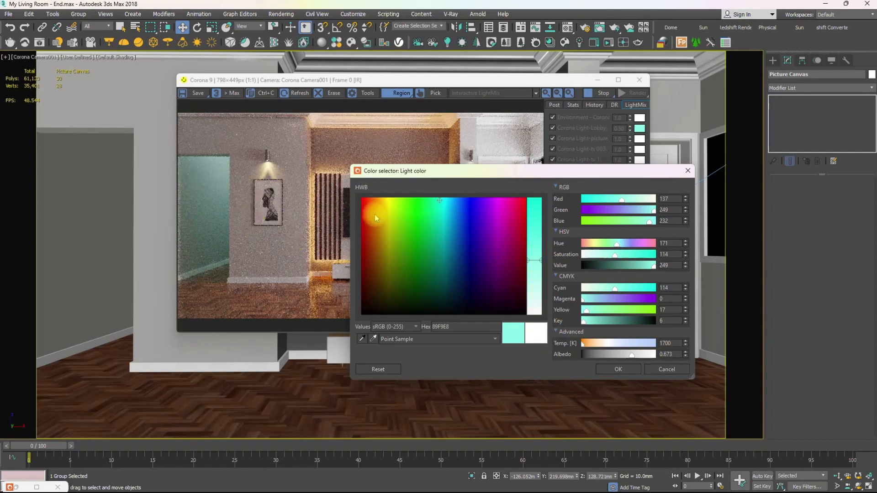
pyautogui.click(658, 370)
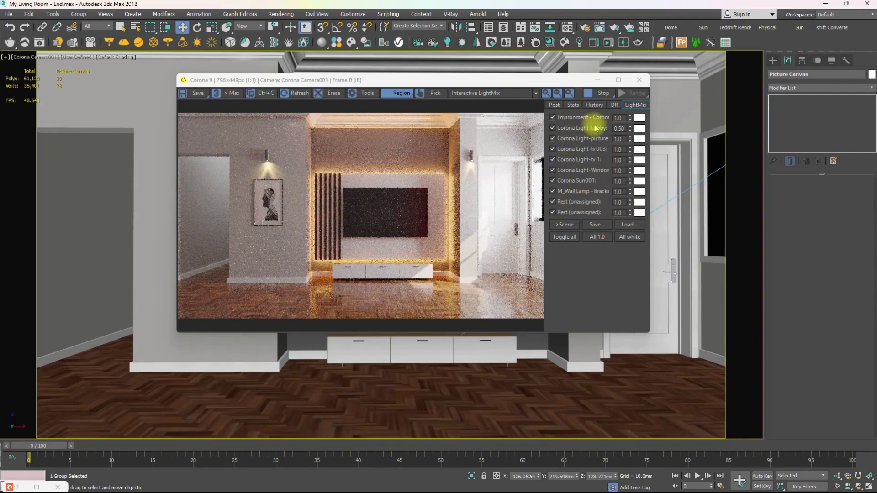
# - Check the picture lights' contribution, and disable the Corona Sun001, Environment, Corona Light-Window, M_Wall Lamp and first Rest (unassigned) layers
pyautogui.click(552, 139)
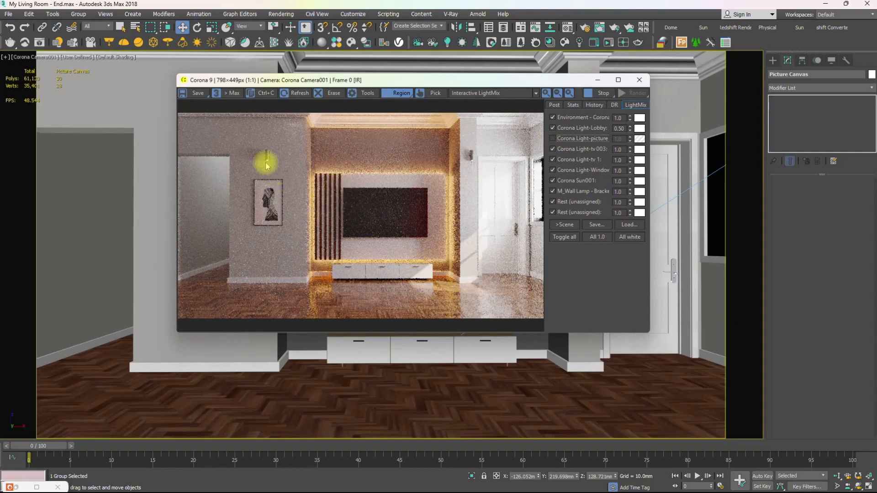
pyautogui.click(552, 139)
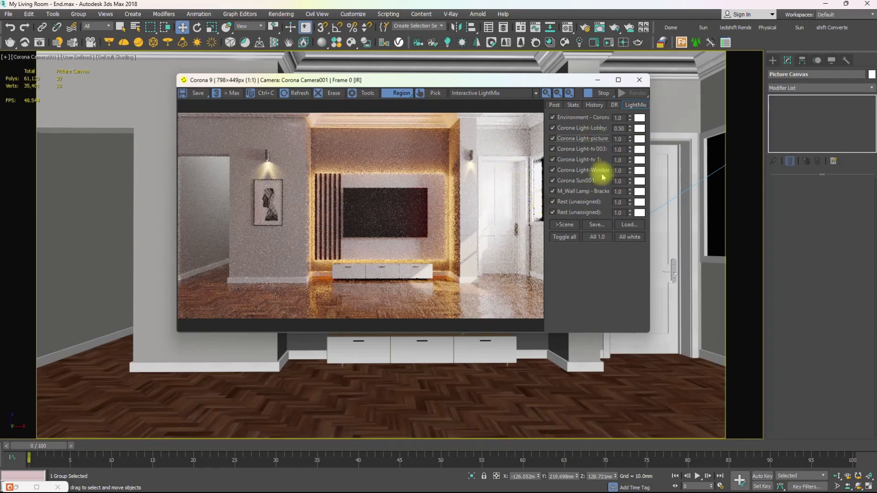
pyautogui.click(553, 181)
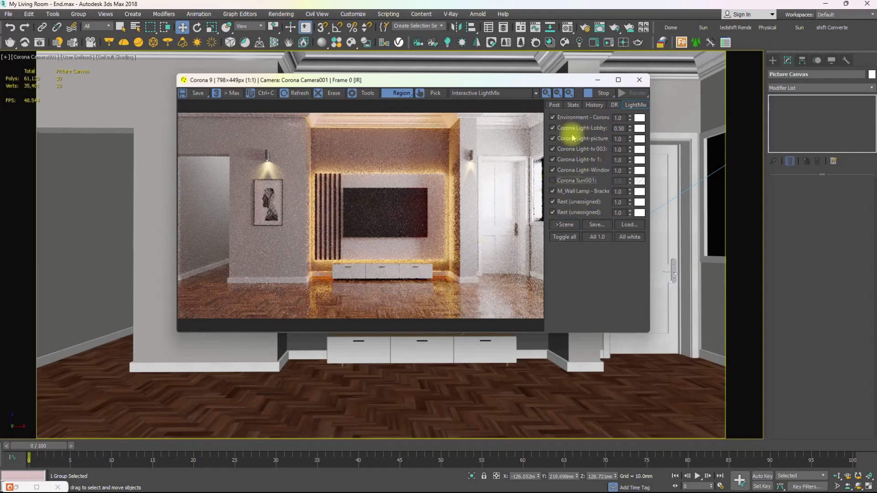
pyautogui.click(553, 119)
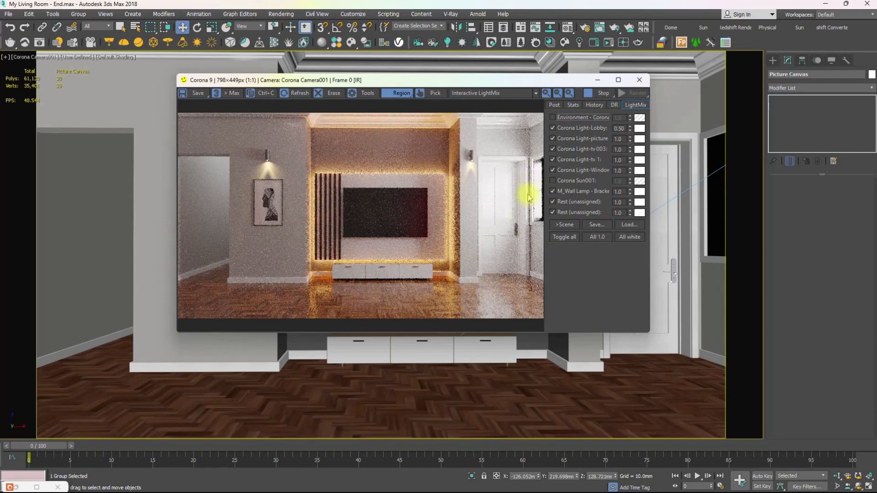
pyautogui.click(553, 171)
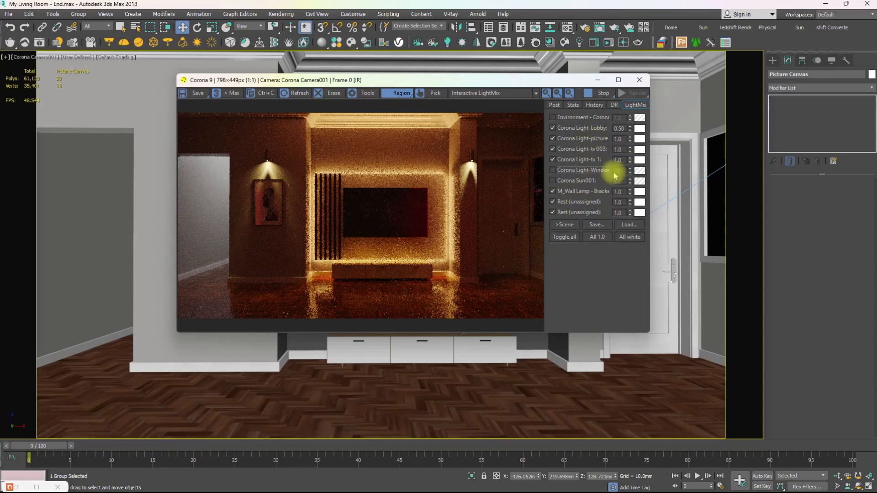
pyautogui.click(553, 192)
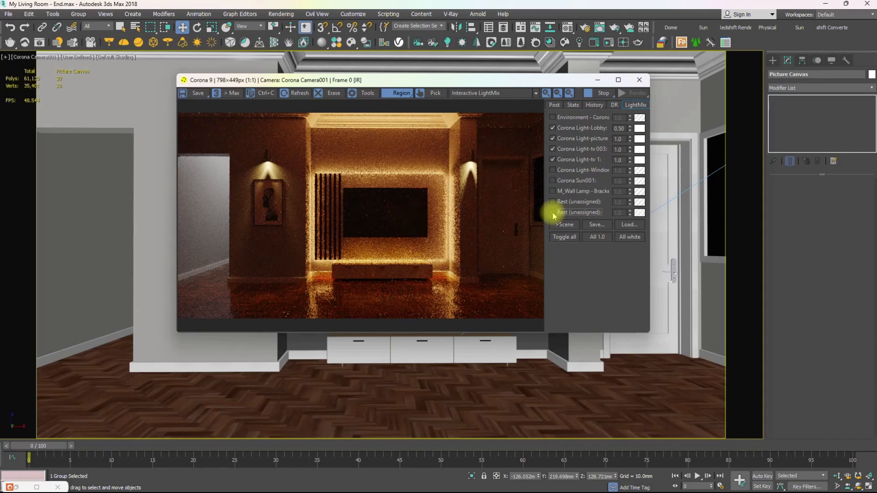
# - Compare the render with the Corona Light-tv 1 and Corona Light-tv 003 layers each off and on, leaving both enabled
pyautogui.click(553, 160)
pyautogui.click(553, 159)
pyautogui.click(553, 160)
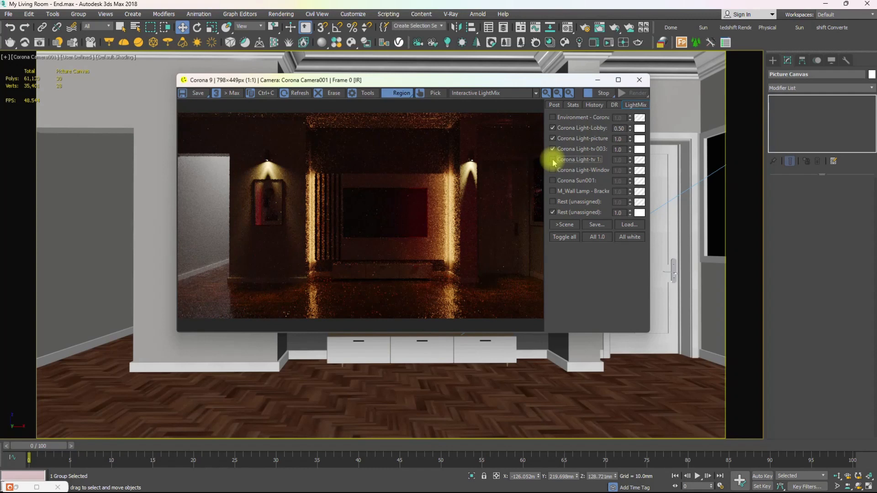
pyautogui.click(553, 160)
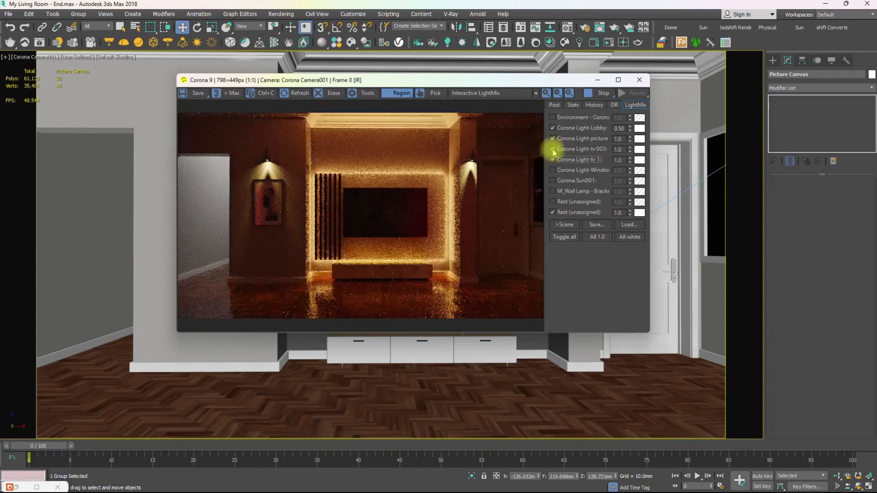
pyautogui.click(553, 149)
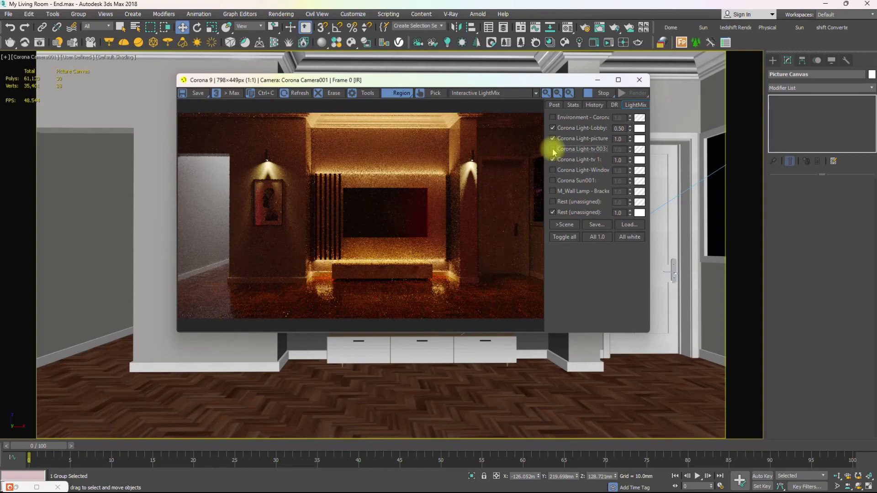
pyautogui.click(553, 150)
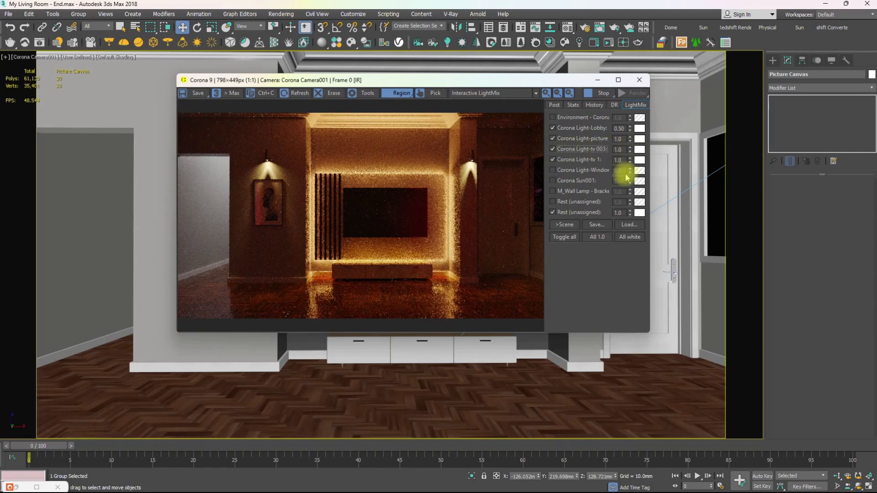
# - Tint the Corona Light-tv 003 layer blue (0D83F1) in the LightMix and recheck its light colour
pyautogui.click(639, 149)
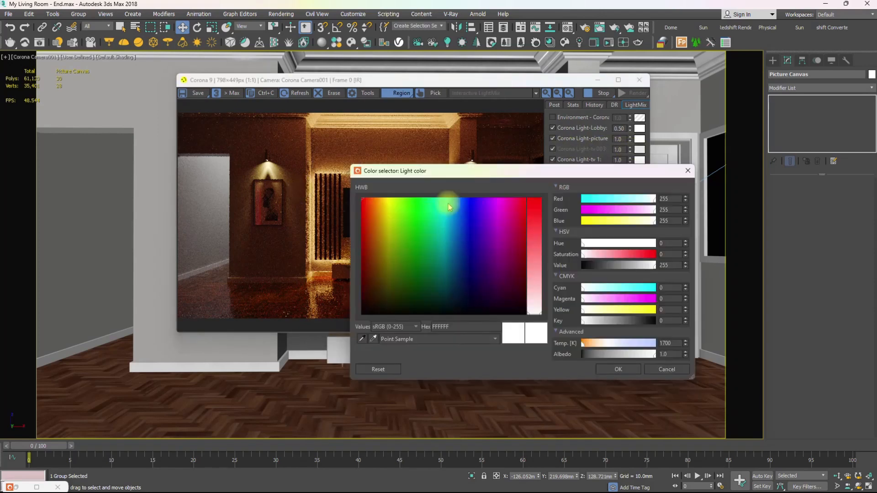
pyautogui.moveTo(448, 204); pyautogui.dragTo(450, 214)
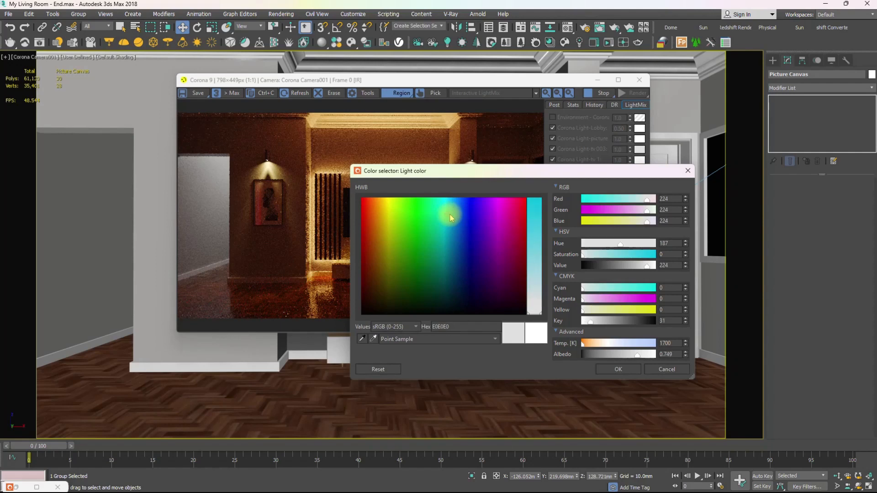
pyautogui.click(528, 231)
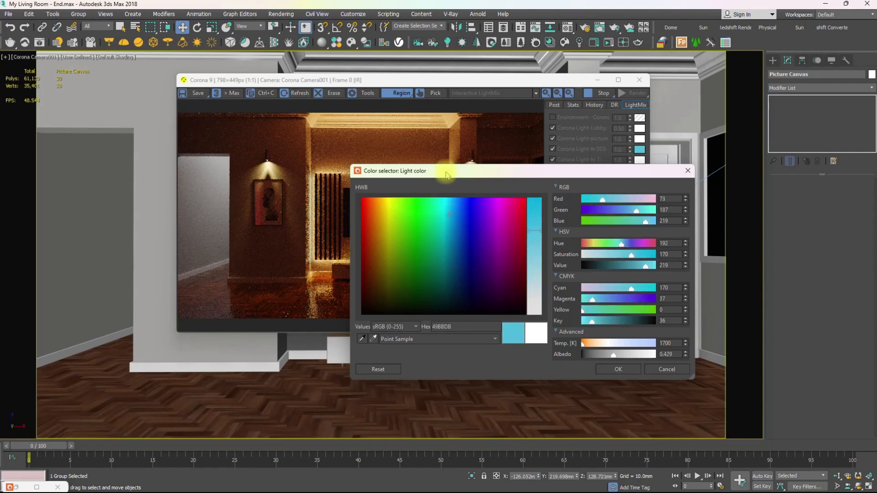
pyautogui.moveTo(471, 175); pyautogui.dragTo(556, 148)
pyautogui.click(619, 182)
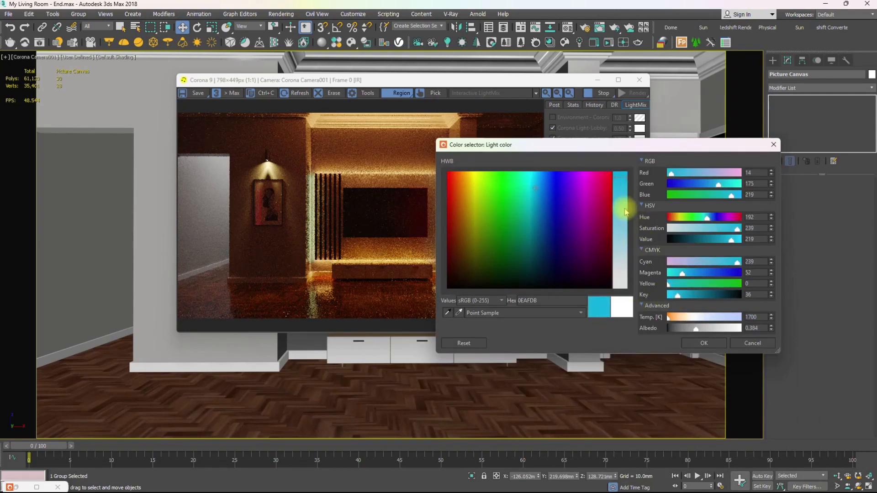
pyautogui.click(624, 181)
pyautogui.click(624, 180)
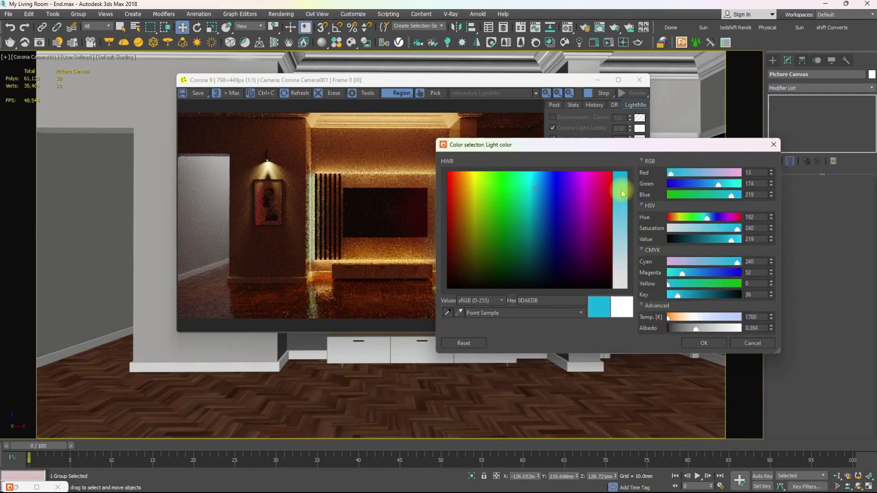
pyautogui.moveTo(542, 189); pyautogui.dragTo(543, 178)
pyautogui.click(708, 343)
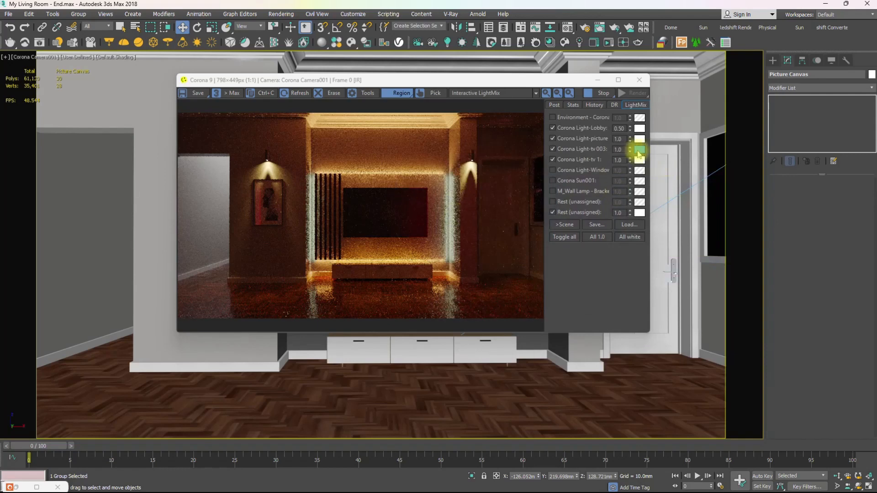
pyautogui.click(638, 150)
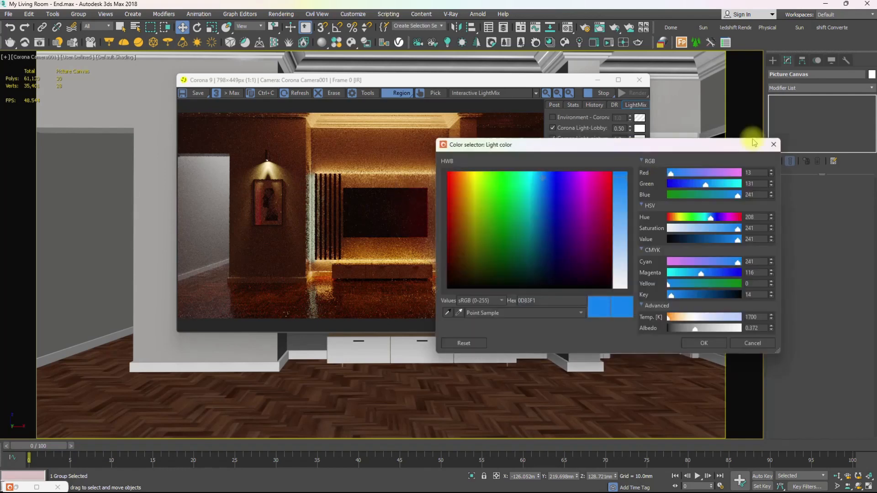
pyautogui.click(711, 343)
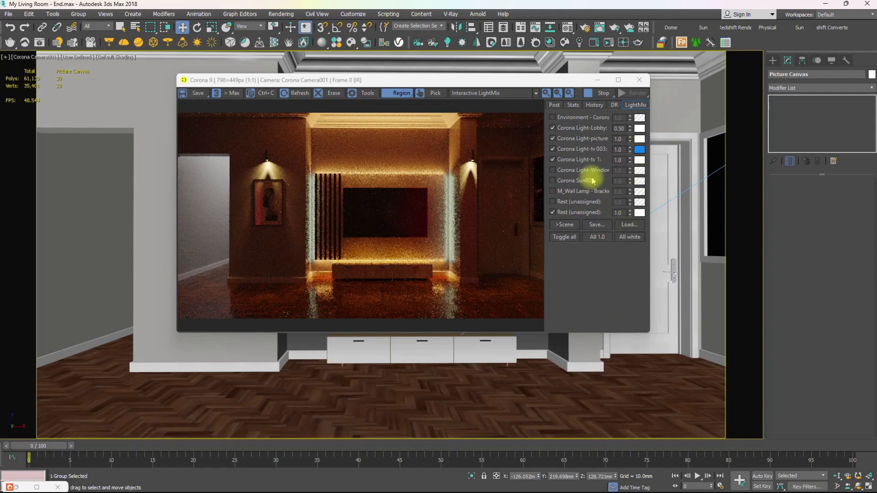
# - Set the Corona Light-tv 003 layer's light colour to near-white (F2F2F2)
pyautogui.click(639, 150)
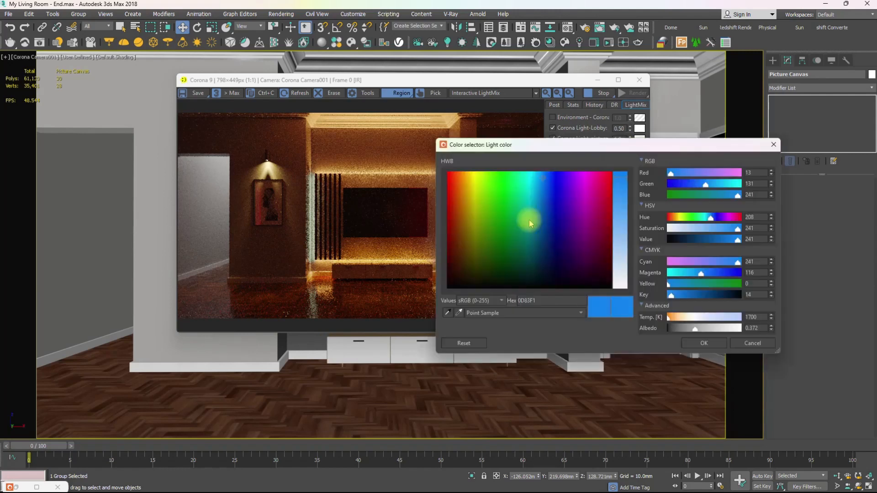
pyautogui.click(619, 275)
pyautogui.moveTo(619, 317); pyautogui.dragTo(620, 317)
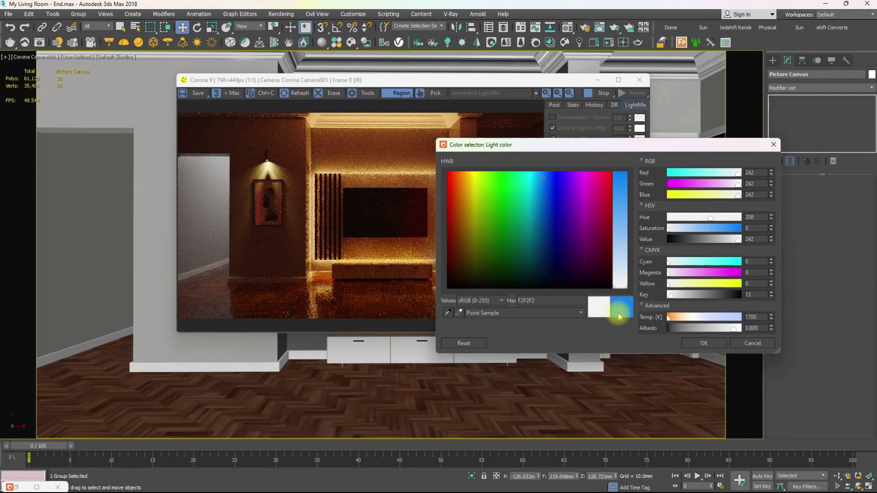
pyautogui.click(694, 343)
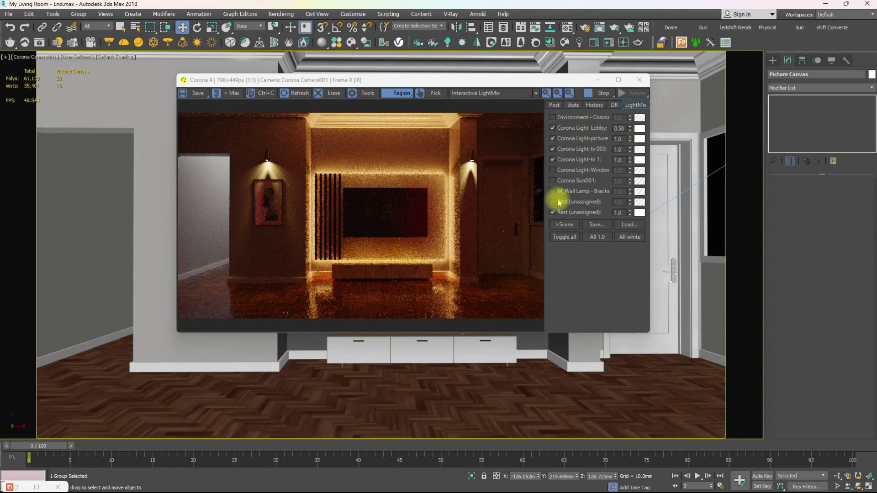
# - Disable the Corona Light-tv 003 and Corona Light-tv 1 layers, and switch the Corona Light-picture layer off and back on
pyautogui.click(552, 139)
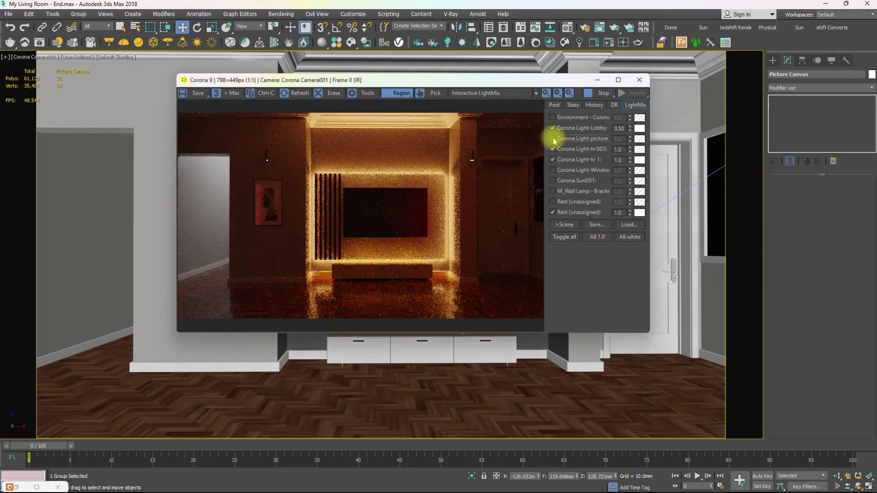
pyautogui.click(553, 149)
pyautogui.click(552, 160)
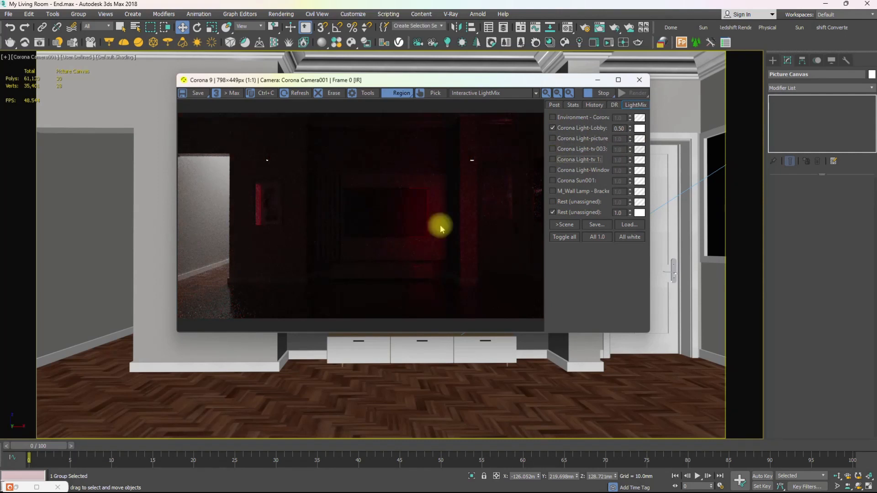
pyautogui.click(553, 138)
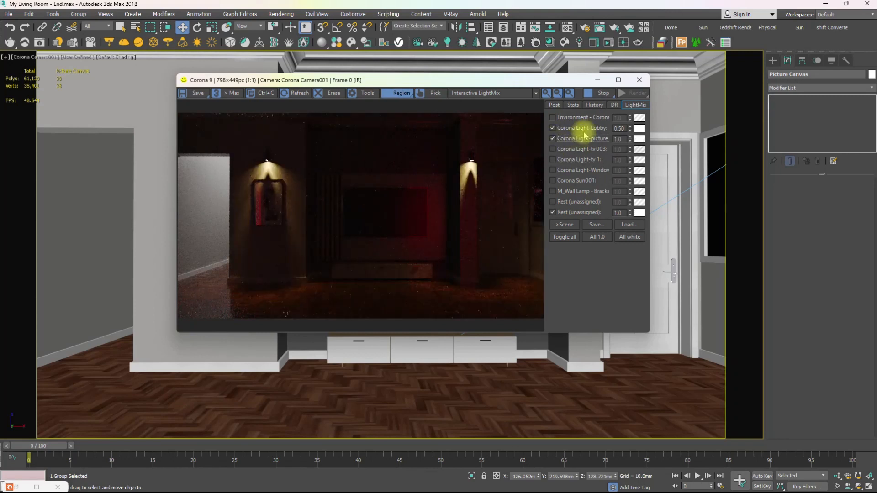
# - Enable the Environment layer with intensity 0.2 and set the Corona Light-picture layer's intensity to 0.3
pyautogui.click(553, 118)
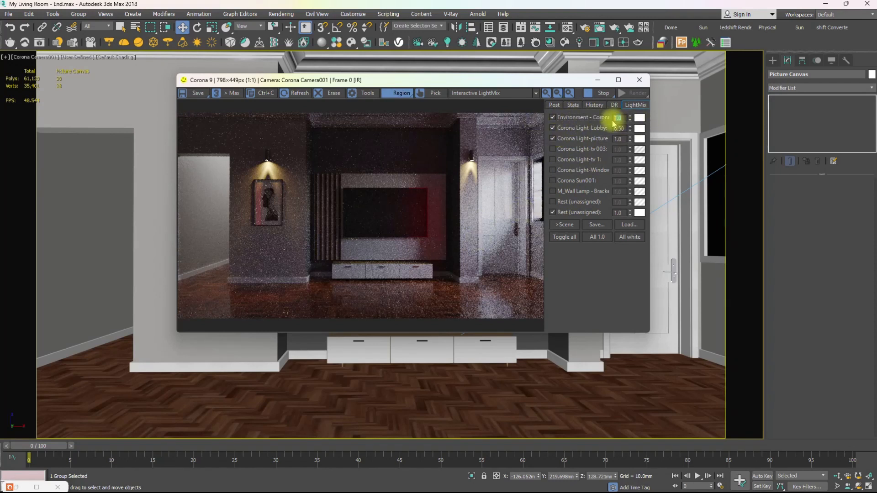
pyautogui.write('0.2')
pyautogui.press('Return')
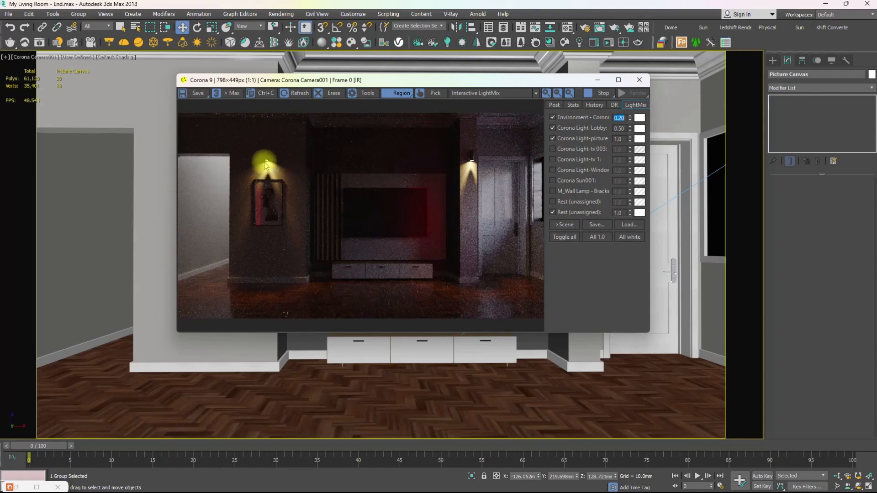
pyautogui.doubleClick(616, 139)
pyautogui.write('0.3')
pyautogui.press('Return')
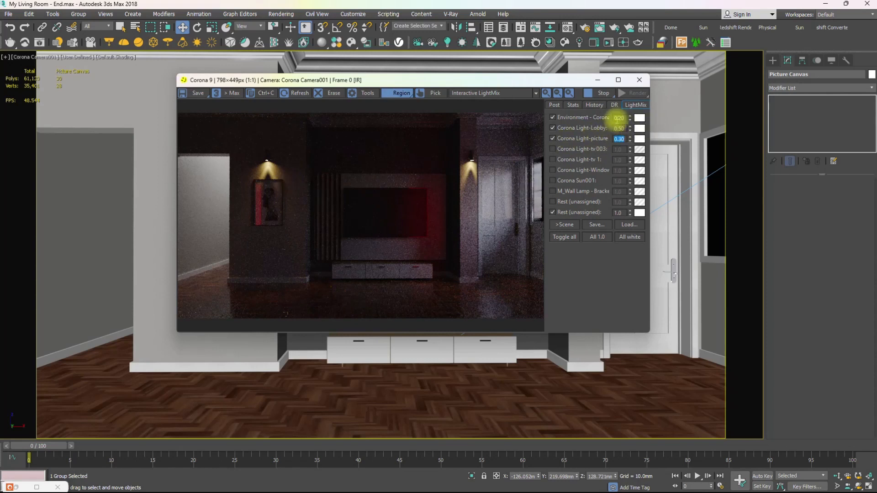
# - Set the Environment layer's intensity to 0.5
pyautogui.moveTo(624, 118); pyautogui.dragTo(611, 120)
pyautogui.write('0.5')
pyautogui.press('Return')
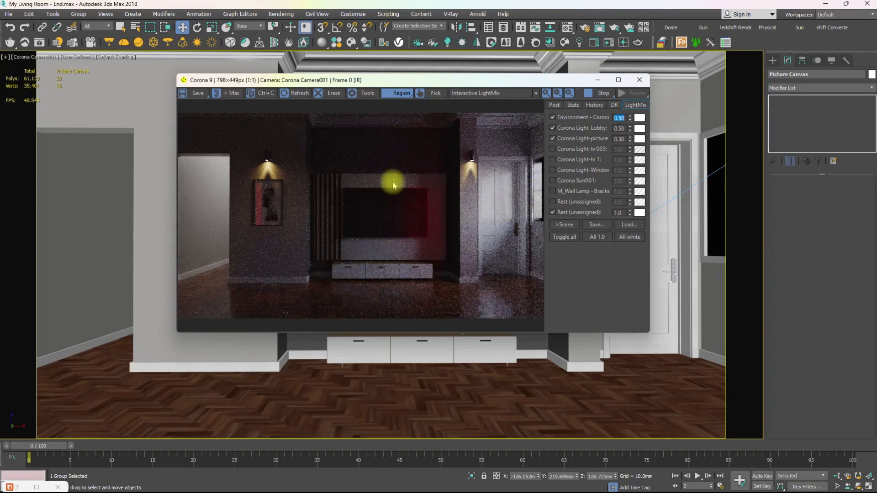
# - Enable the Corona Light-tv 003 and Corona Light-tv 1 layers and set both intensities to 0.4
pyautogui.click(553, 150)
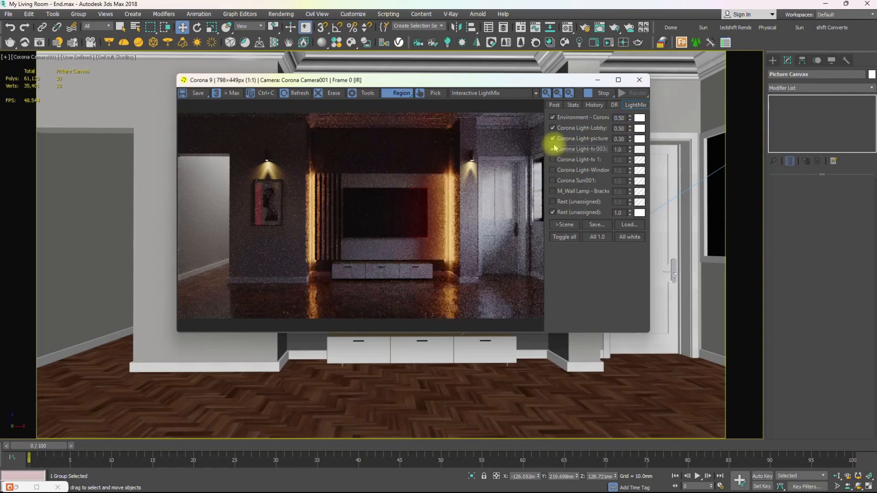
pyautogui.moveTo(621, 150); pyautogui.dragTo(611, 152)
pyautogui.write('0.4')
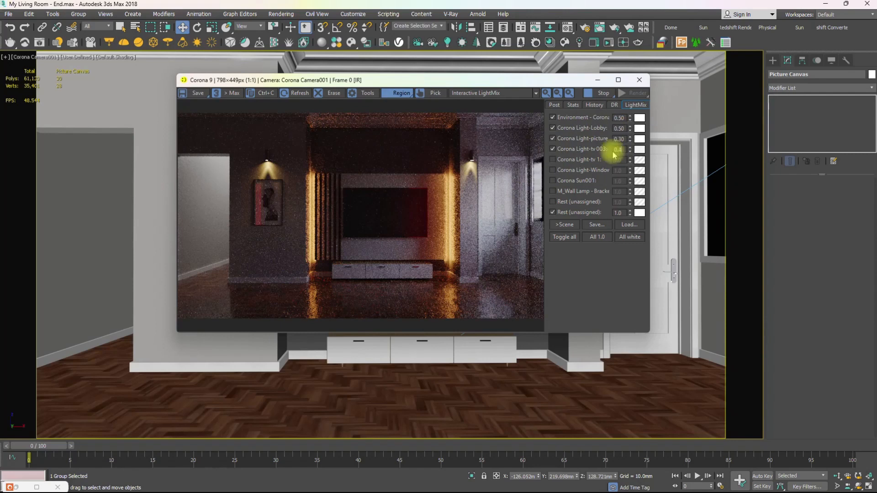
pyautogui.press('Return')
pyautogui.click(553, 160)
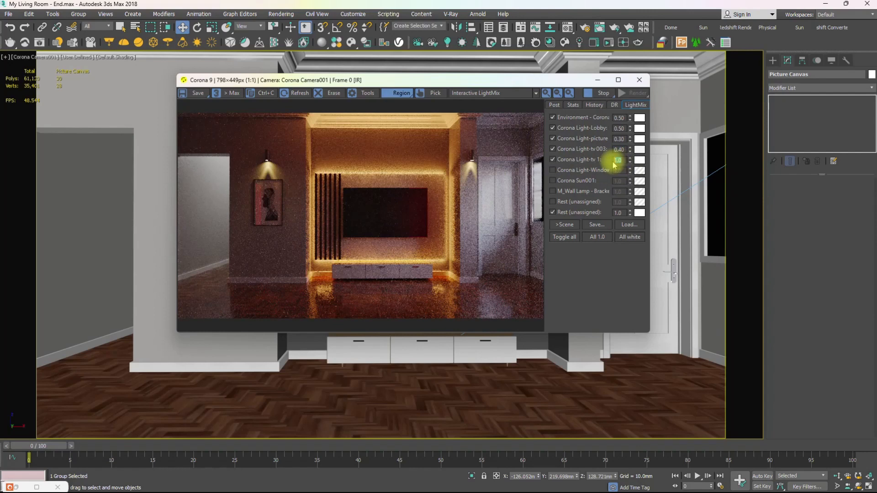
pyautogui.press('BackSpace')
pyautogui.write('.4')
pyautogui.press('Return')
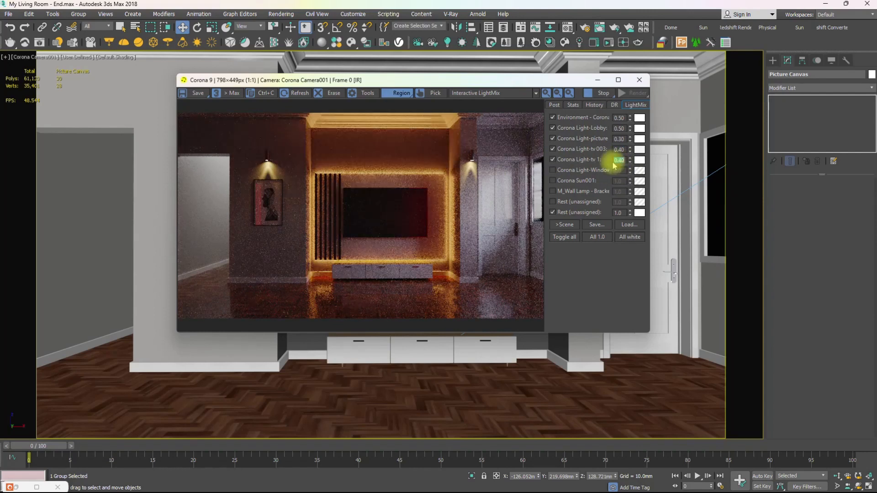
# - Compare the render with the Corona Light-Window layer repeatedly switched on and off, leaving it disabled
pyautogui.click(553, 170)
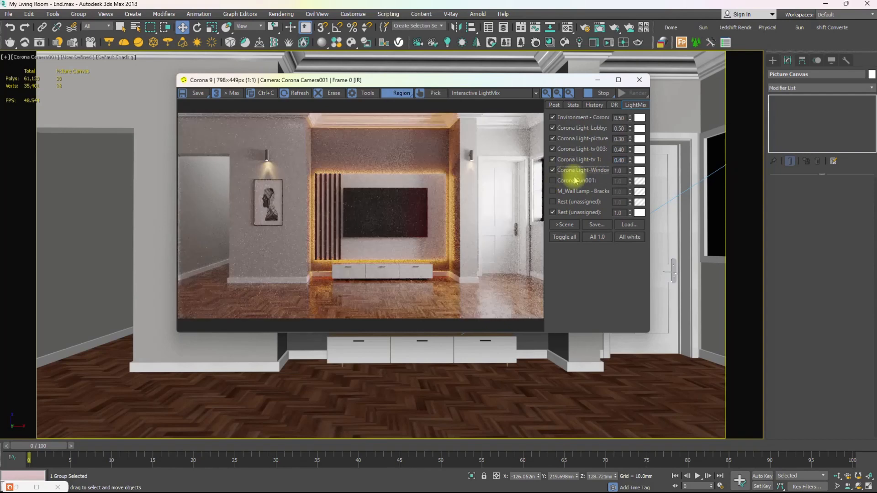
pyautogui.click(552, 171)
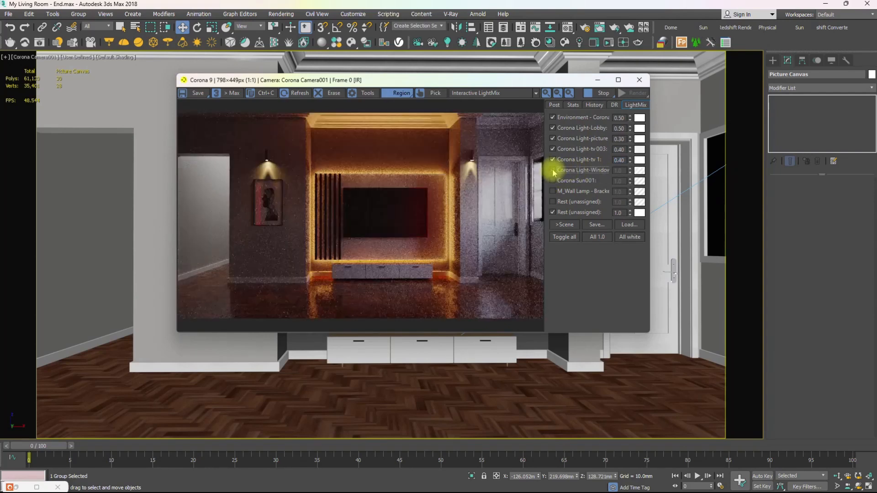
pyautogui.click(553, 171)
pyautogui.click(553, 171)
pyautogui.click(552, 171)
pyautogui.click(553, 171)
pyautogui.click(553, 171)
# - Enable the Corona Sun001 layer and check the Environment layer's contribution by switching it off and back on
pyautogui.click(553, 180)
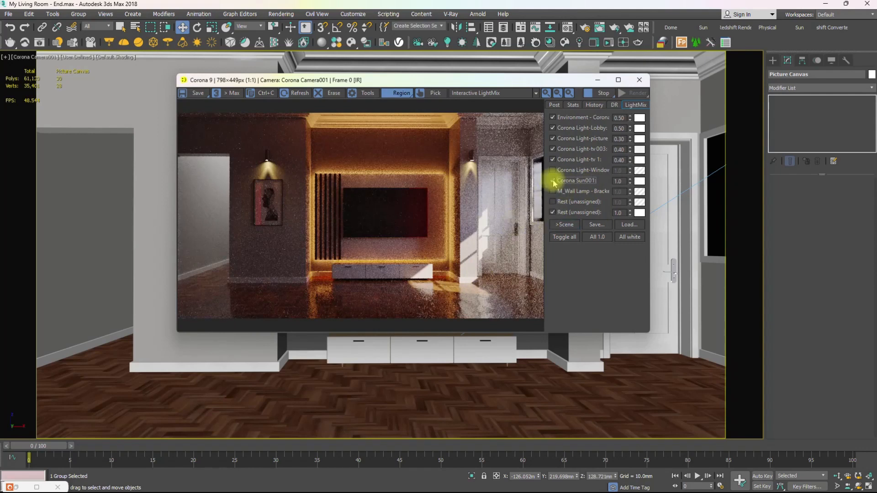
pyautogui.click(552, 118)
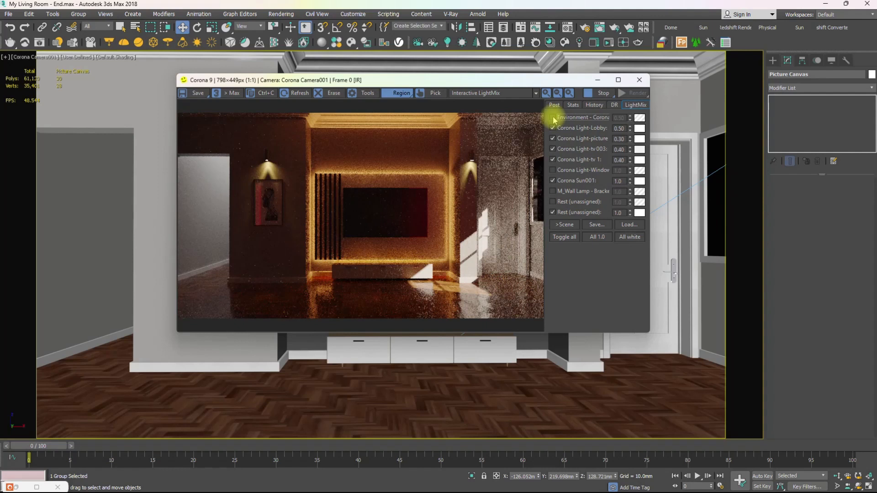
pyautogui.click(553, 118)
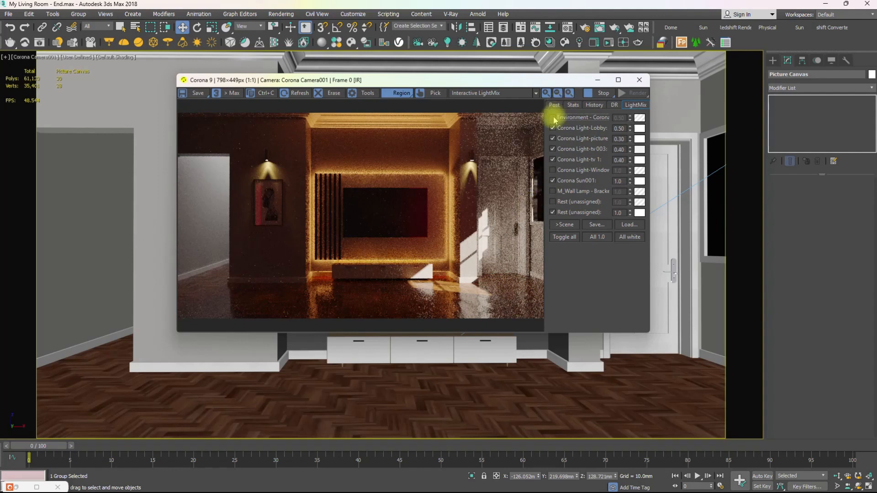
# - Enable the Corona Light-Window layer, try an intensity of 0.5, and set it back to 1
pyautogui.click(553, 170)
pyautogui.moveTo(621, 172); pyautogui.dragTo(614, 173)
pyautogui.write('0.5')
pyautogui.press('Return')
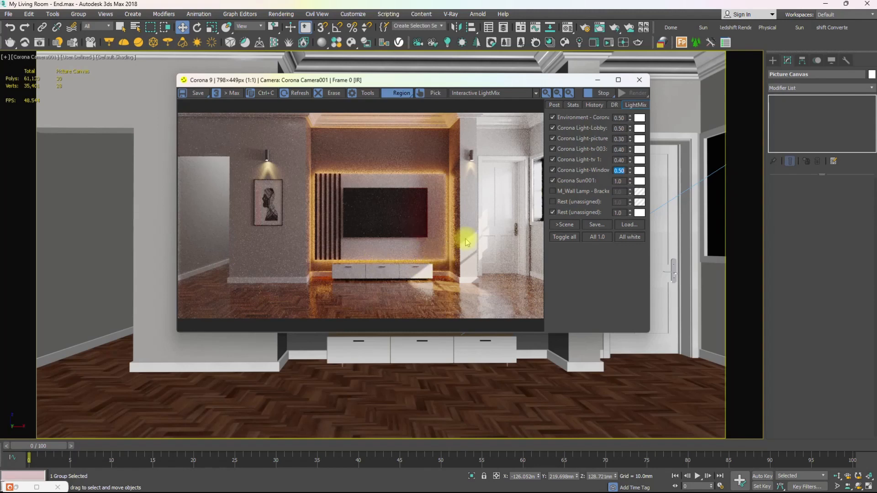
pyautogui.write('1')
pyautogui.press('Return')
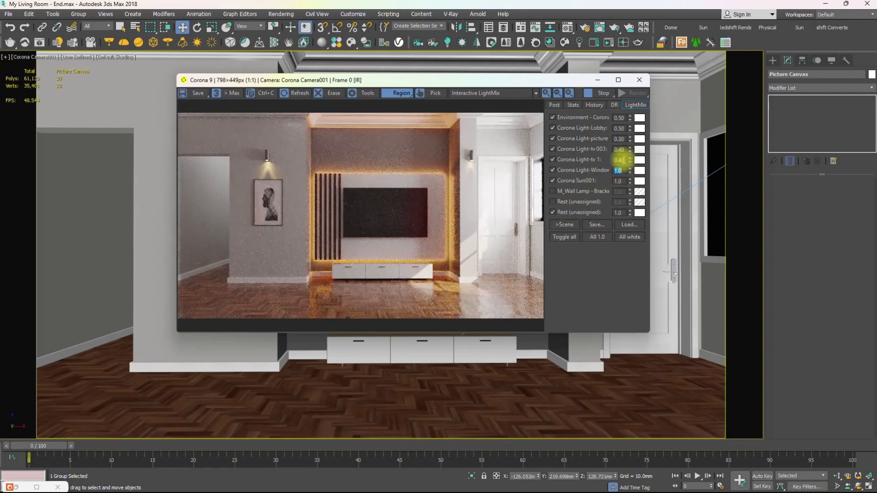
# - Set the Environment layer's intensity to 1.0 and inspect the render around the TV unit
pyautogui.click(624, 117)
pyautogui.moveTo(623, 117); pyautogui.dragTo(612, 120)
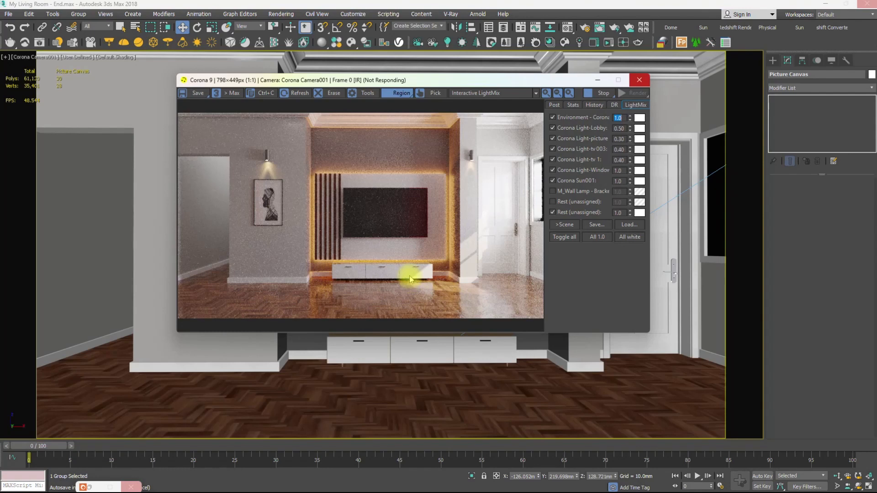
pyautogui.scroll(3, 410, 280)
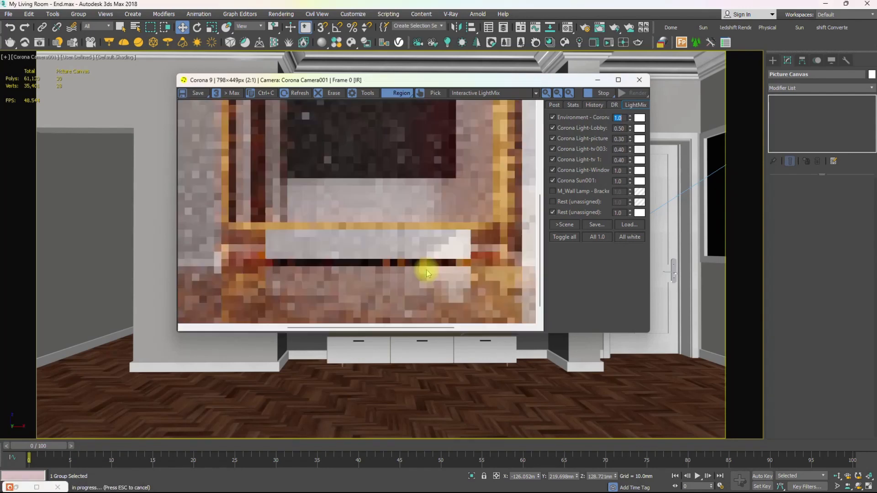
pyautogui.scroll(-1, 426, 273)
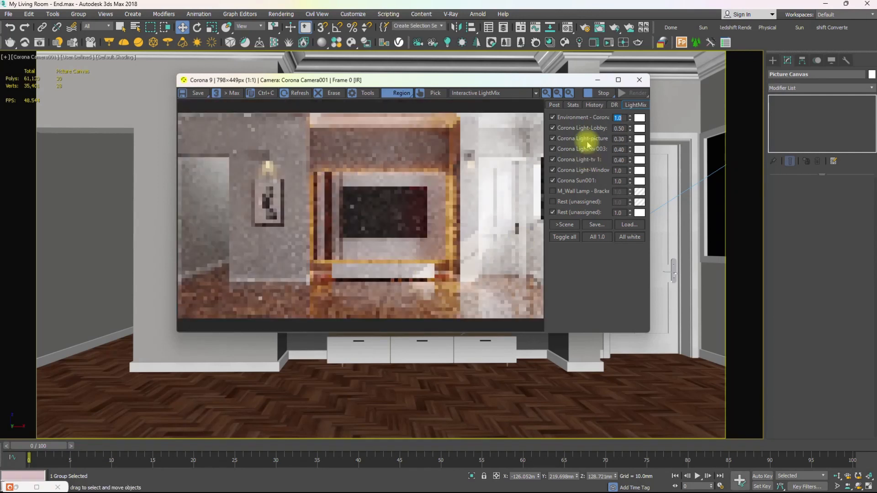
# - Enable the Bloom and Glare effect in the render's post-processing settings
pyautogui.click(554, 105)
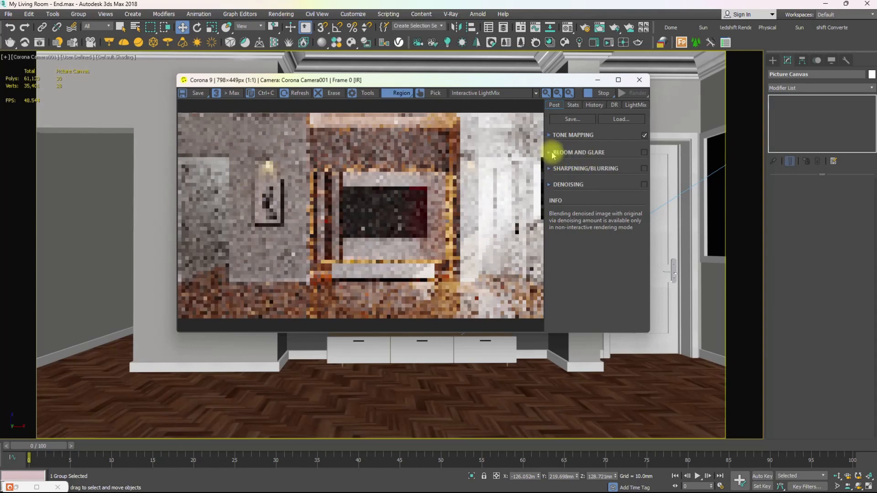
pyautogui.click(549, 152)
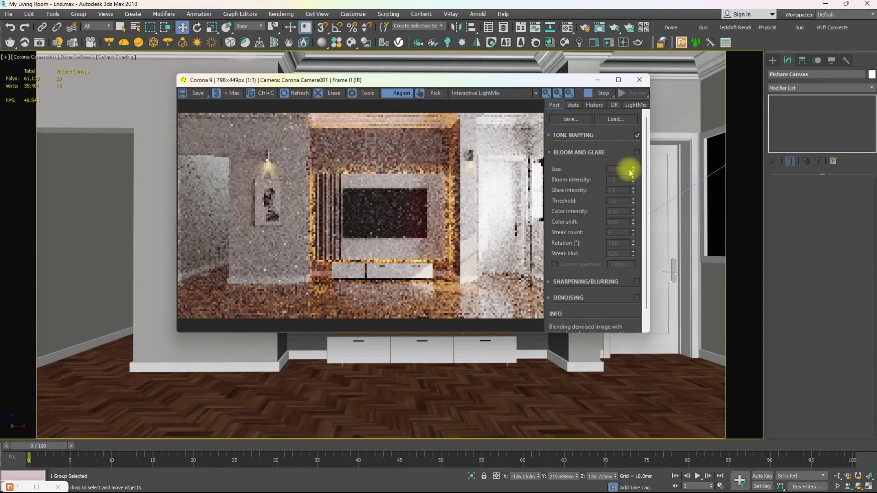
pyautogui.click(636, 153)
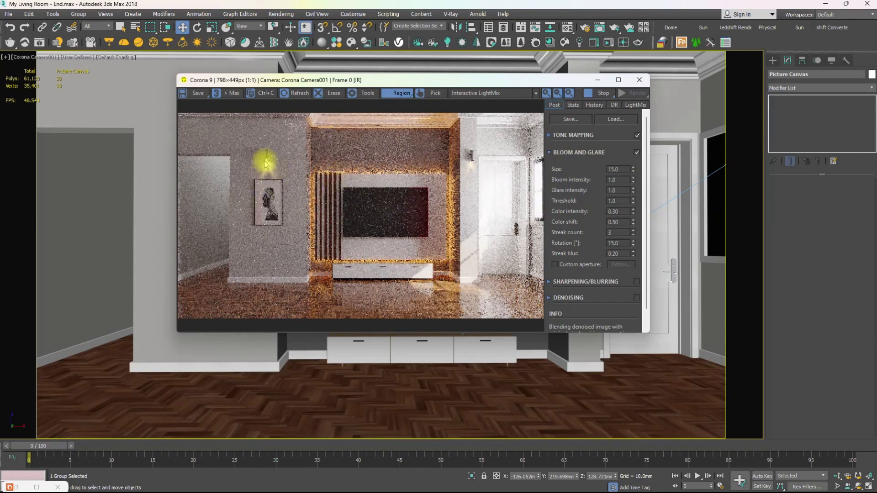
# - Inspect the glow around the wall lamp above the picture and try Bloom and Glare sizes of 50 and 20
pyautogui.scroll(1, 267, 163)
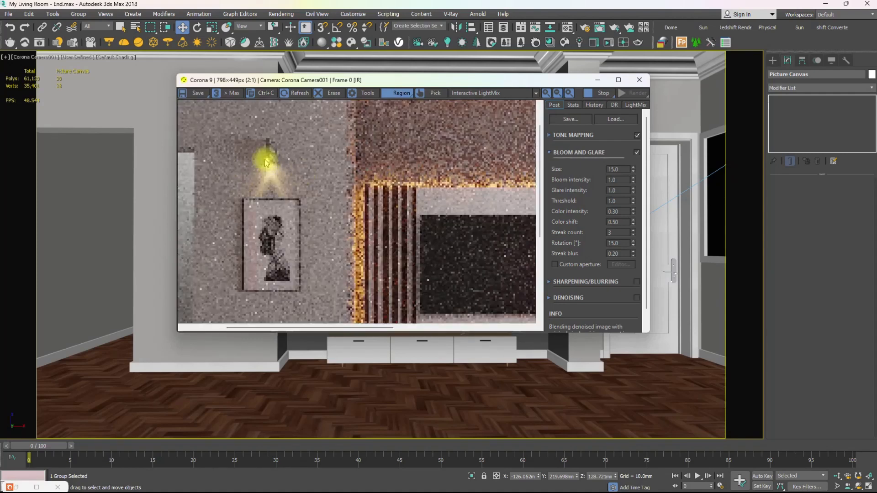
pyautogui.scroll(-1, 310, 185)
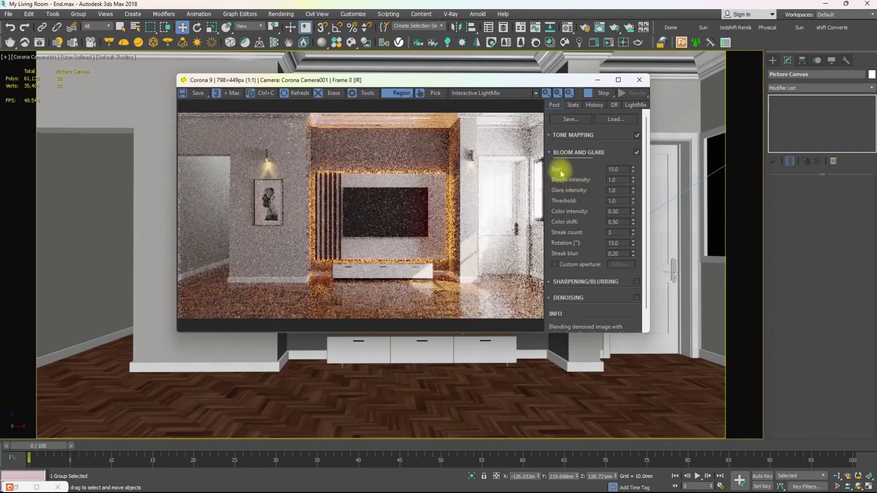
pyautogui.moveTo(616, 170); pyautogui.dragTo(607, 172)
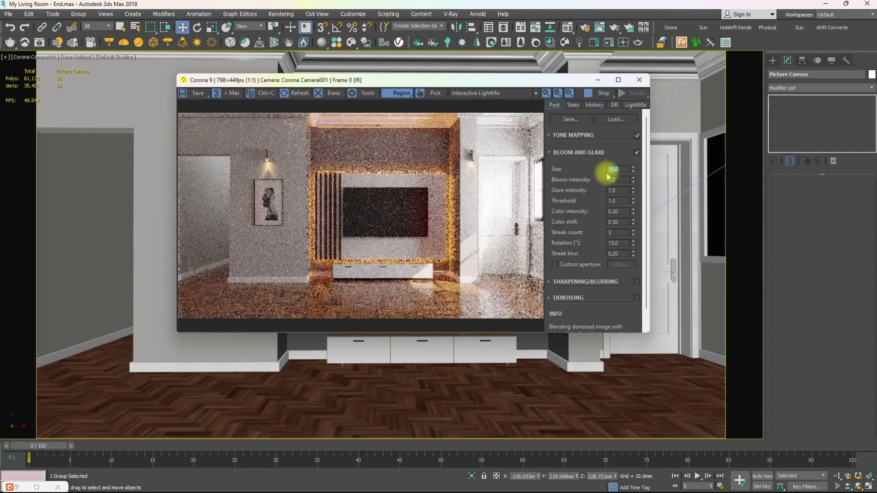
pyautogui.write('50')
pyautogui.press('Return')
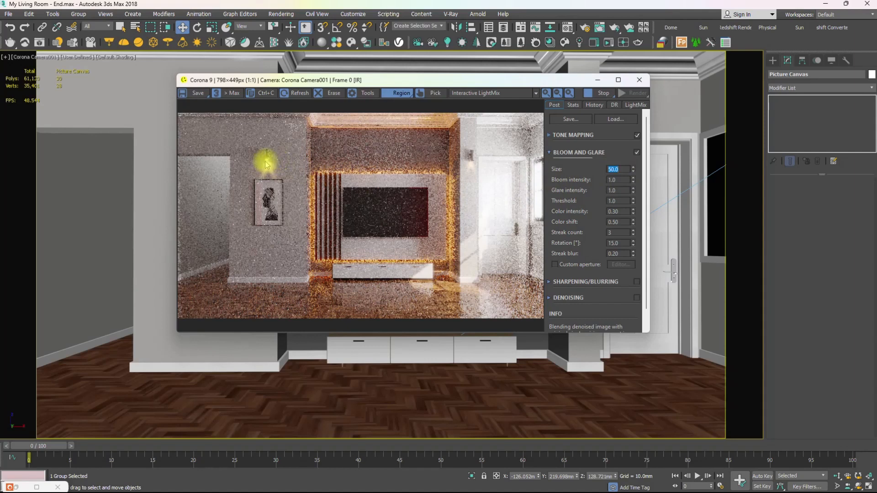
pyautogui.write('20')
pyautogui.press('Return')
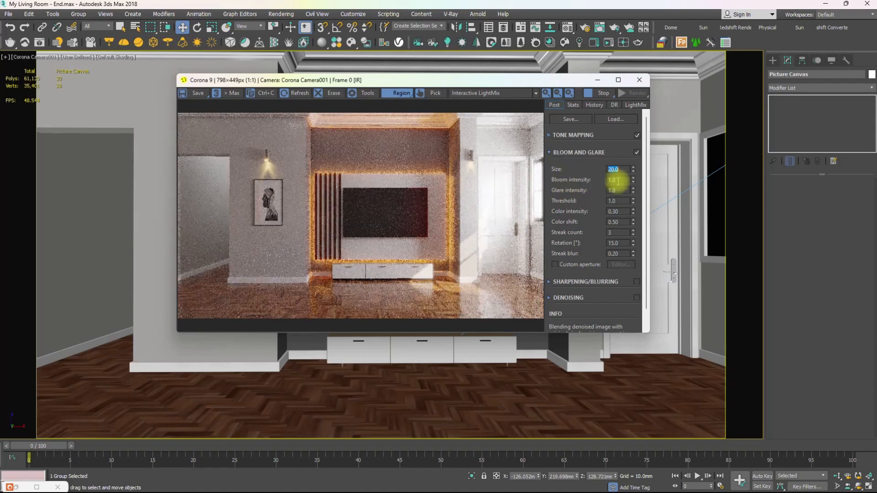
# - Try stronger Bloom and Glare values: bloom intensity 2.0, glare intensity 5.0 and streak blur 0.40
pyautogui.moveTo(617, 180); pyautogui.dragTo(602, 184)
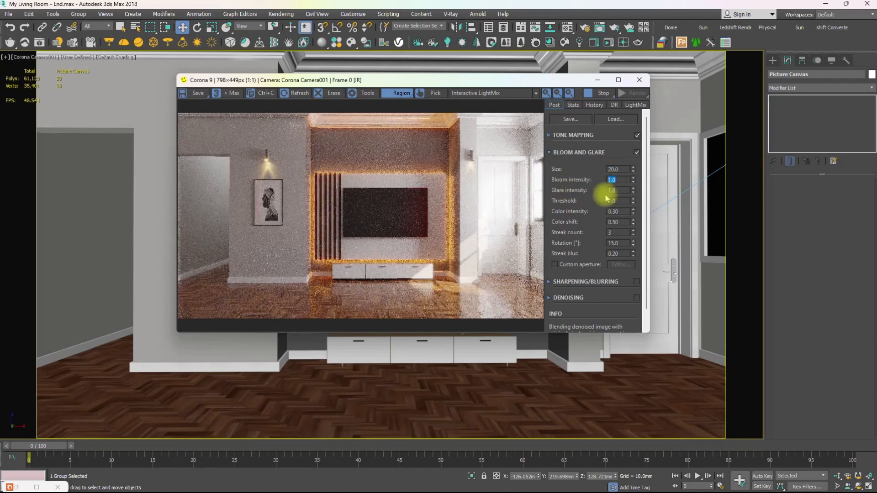
pyautogui.write('10')
pyautogui.press('Return')
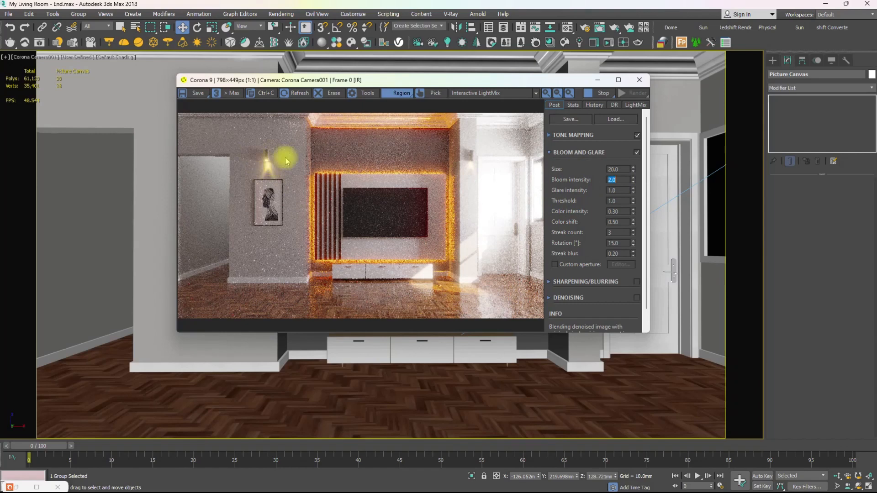
pyautogui.click(620, 191)
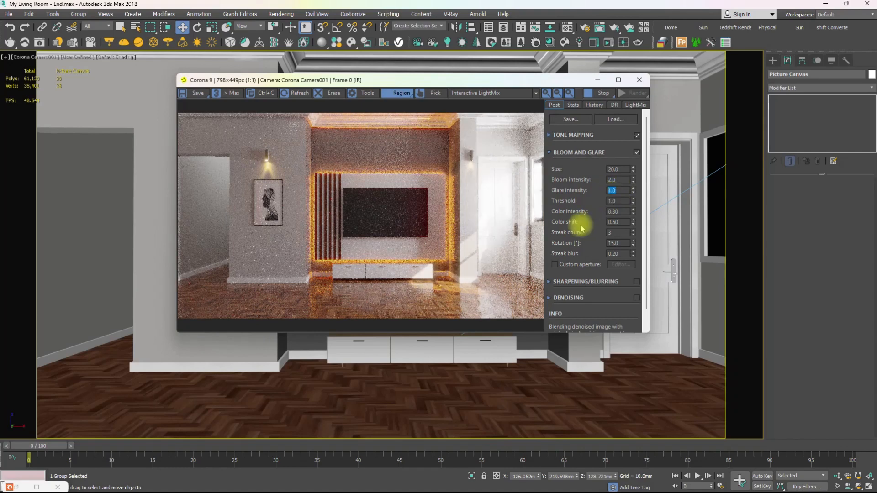
pyautogui.write('5')
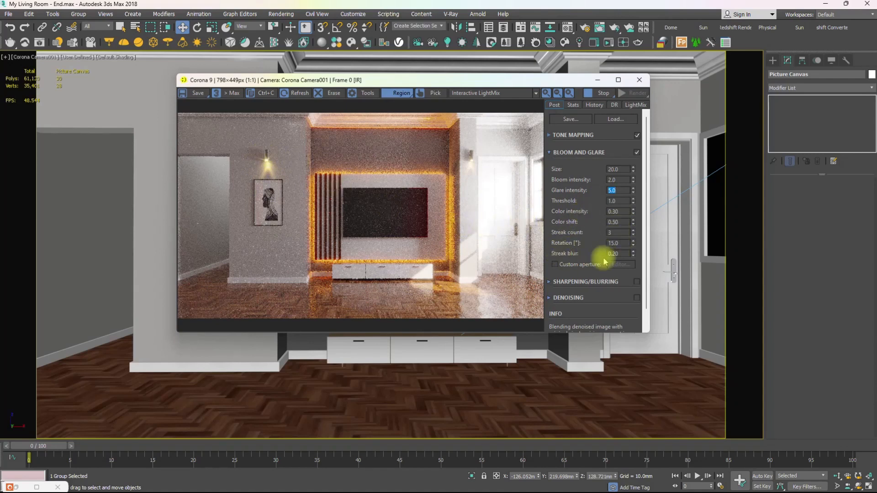
pyautogui.moveTo(613, 256); pyautogui.dragTo(626, 272)
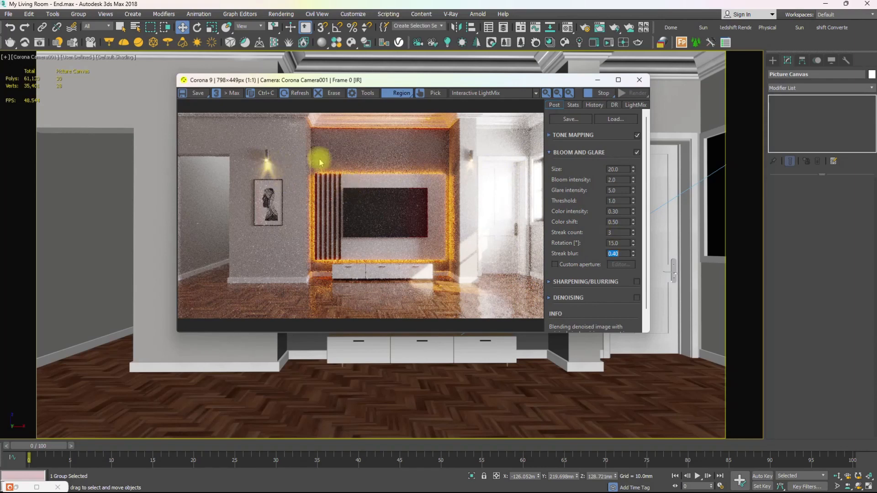
# - Set the Bloom and Glare size to 5.0 and the glare intensity to 2.0
pyautogui.click(611, 170)
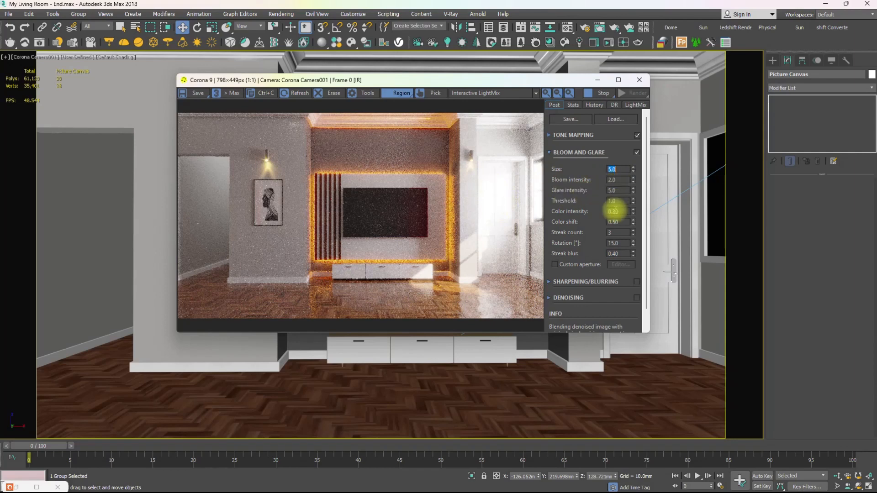
pyautogui.click(612, 190)
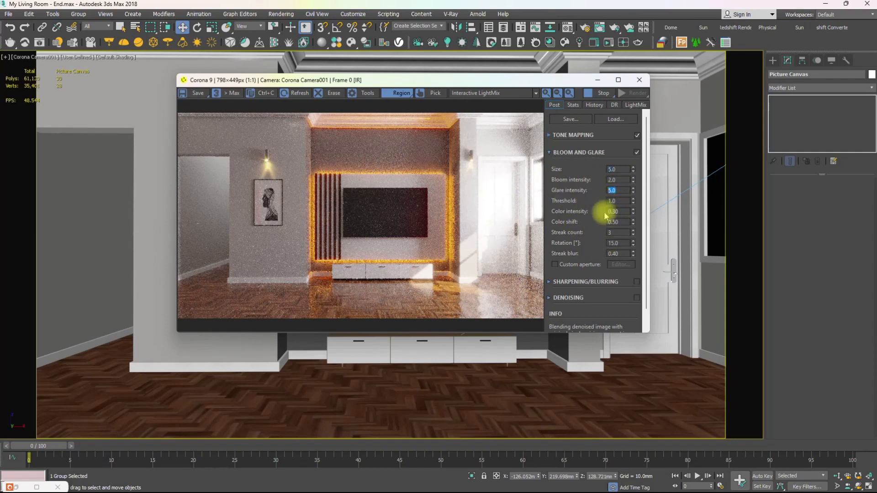
pyautogui.write('2')
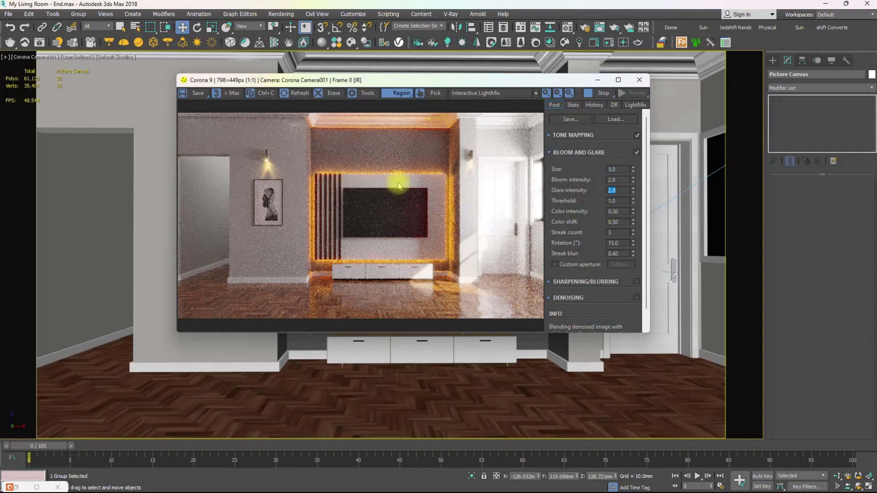
# - Set the bloom intensity to 1.50 and the streak blur to 0.10, and collapse the Bloom and Glare settings
pyautogui.click(613, 180)
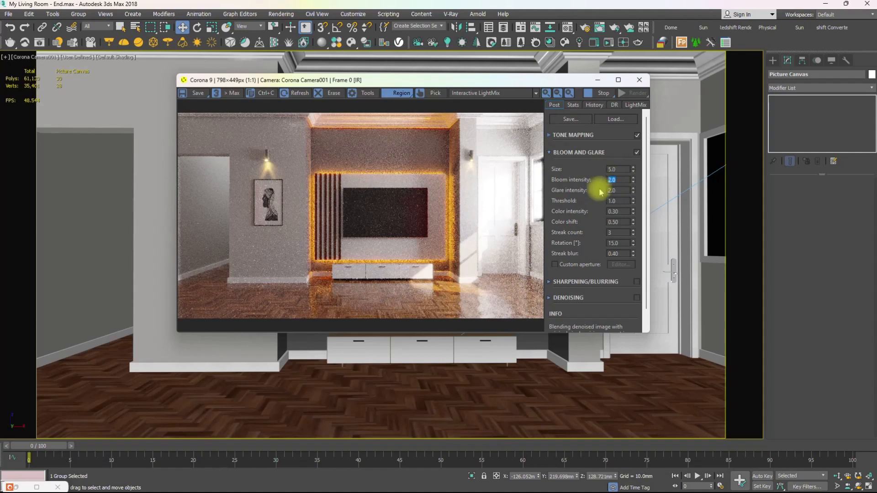
pyautogui.write('.5.5')
pyautogui.press('Return')
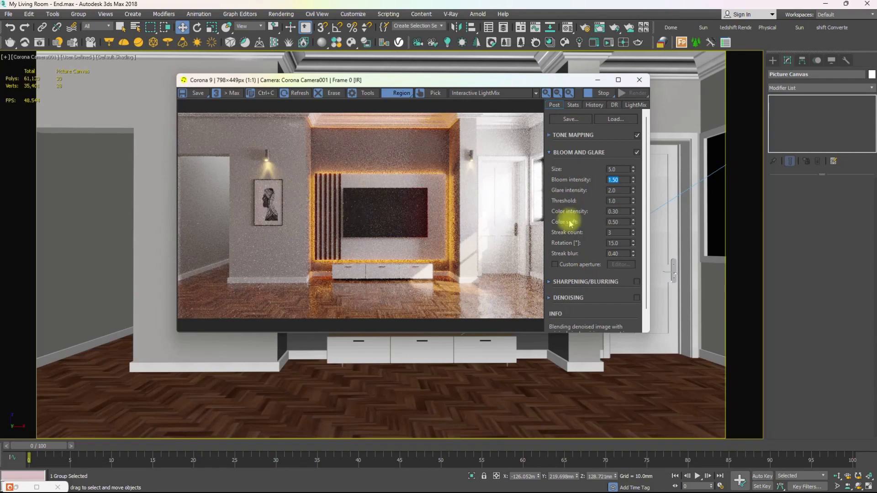
pyautogui.doubleClick(613, 253)
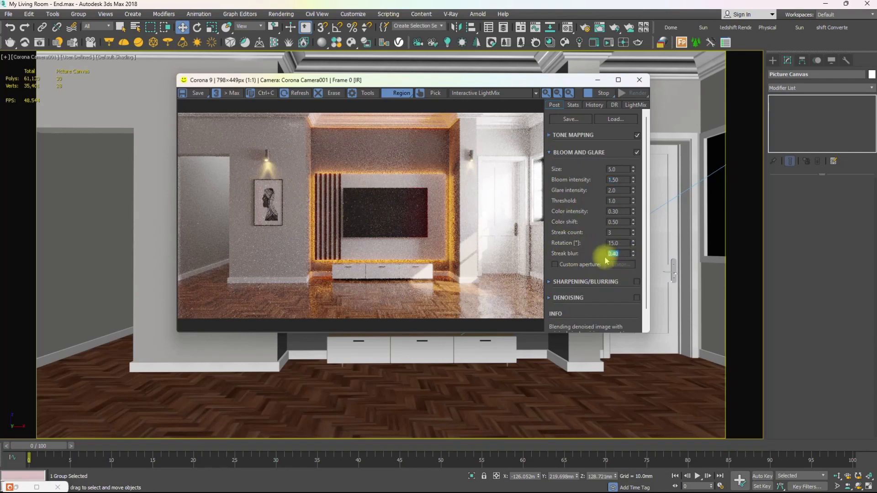
pyautogui.write('0.1')
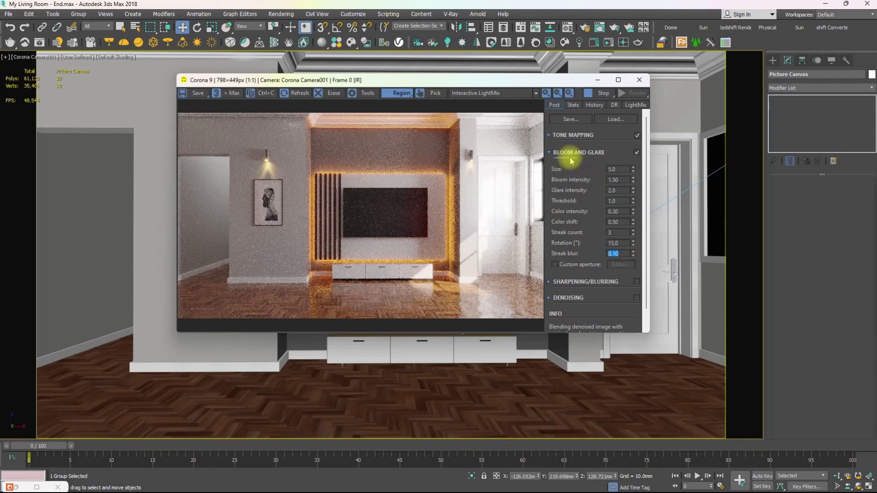
pyautogui.click(550, 154)
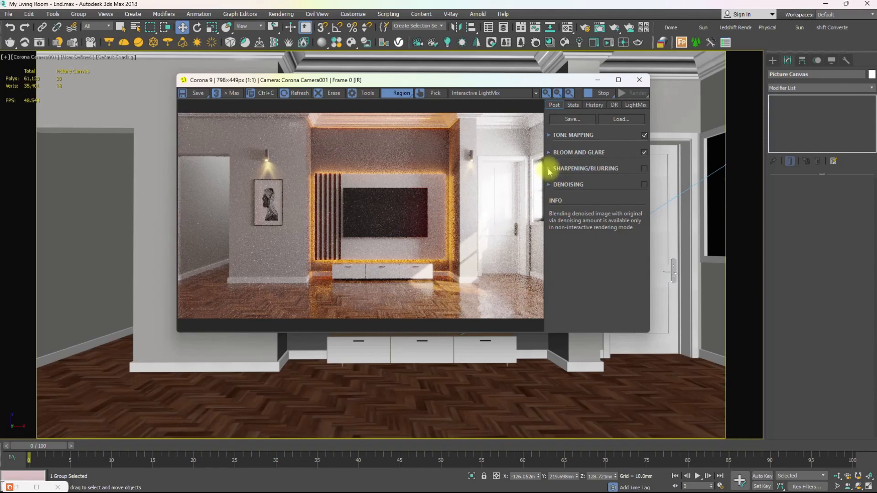
# - Enable Sharpening/Blurring for the render and compare sharpen amounts of 5 and 1.0
pyautogui.click(549, 169)
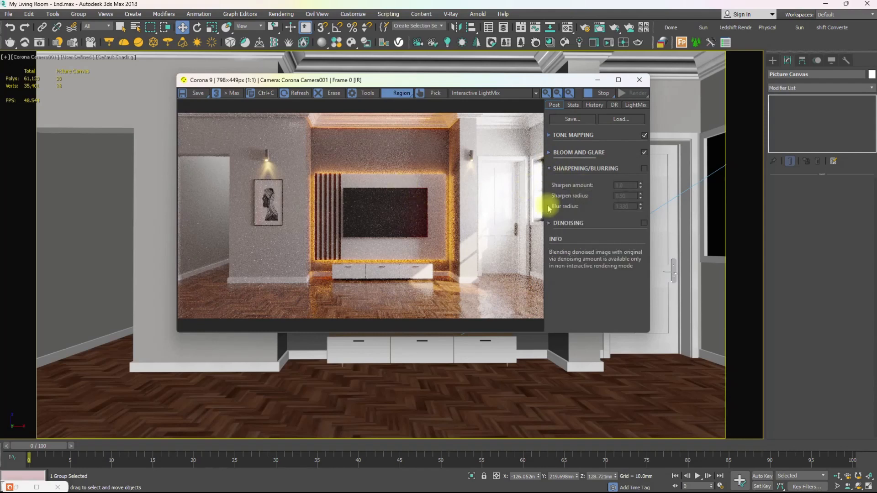
pyautogui.click(644, 169)
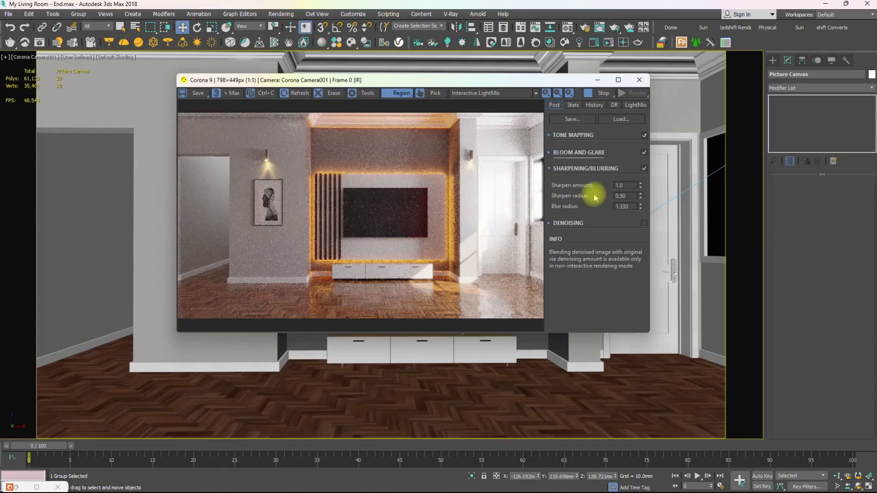
pyautogui.doubleClick(624, 185)
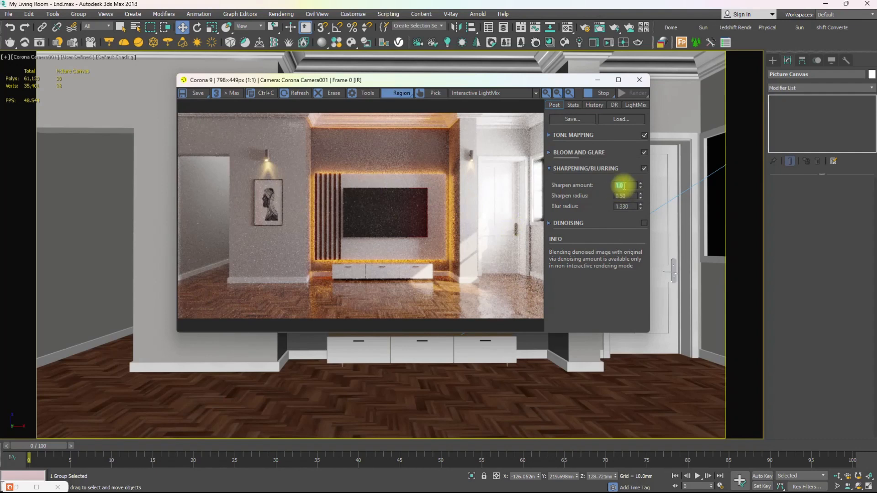
pyautogui.write('5')
pyautogui.press('Return')
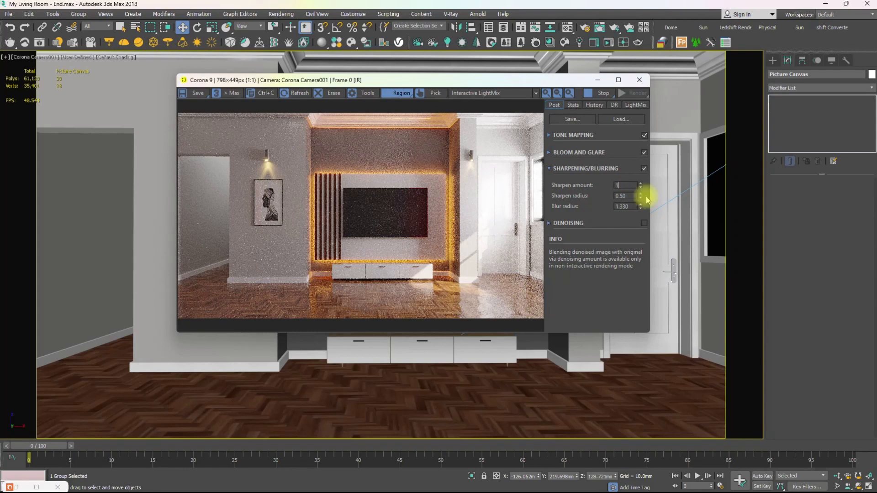
pyautogui.press('Return')
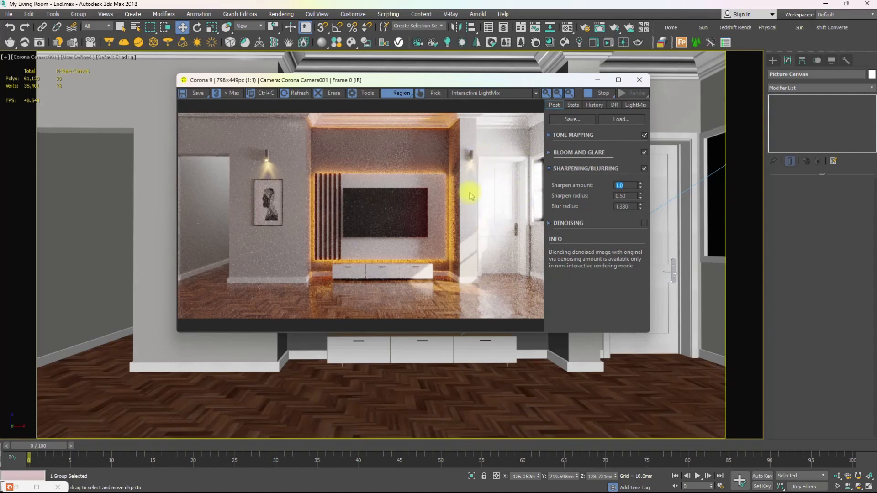
# - Try sharpen amounts of 5.0 and 3.0 on the render
pyautogui.write('5')
pyautogui.press('Return')
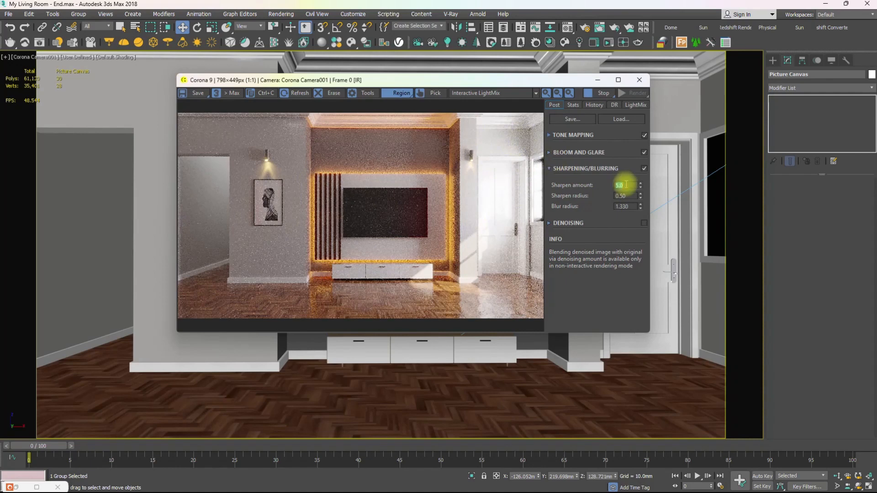
pyautogui.write('3')
pyautogui.press('Return')
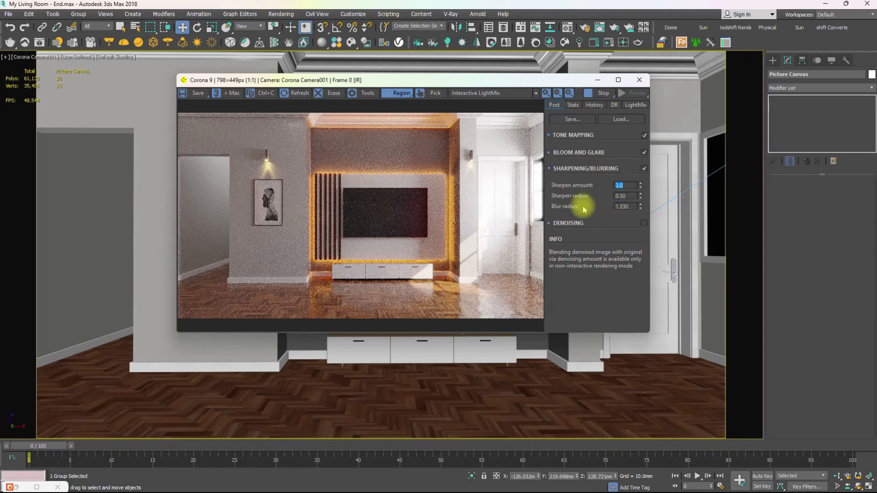
# - Try sharpen radii of 5.0, 1.0 and 0.50 on the render
pyautogui.doubleClick(624, 197)
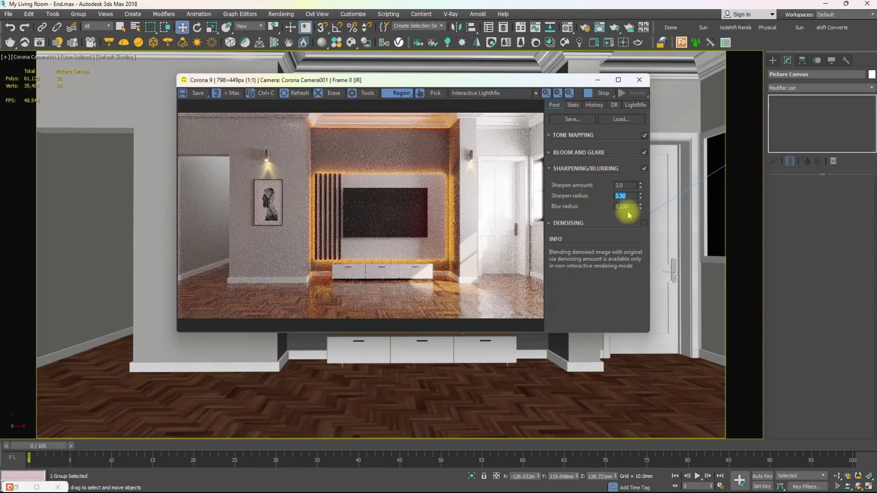
pyautogui.press('Return')
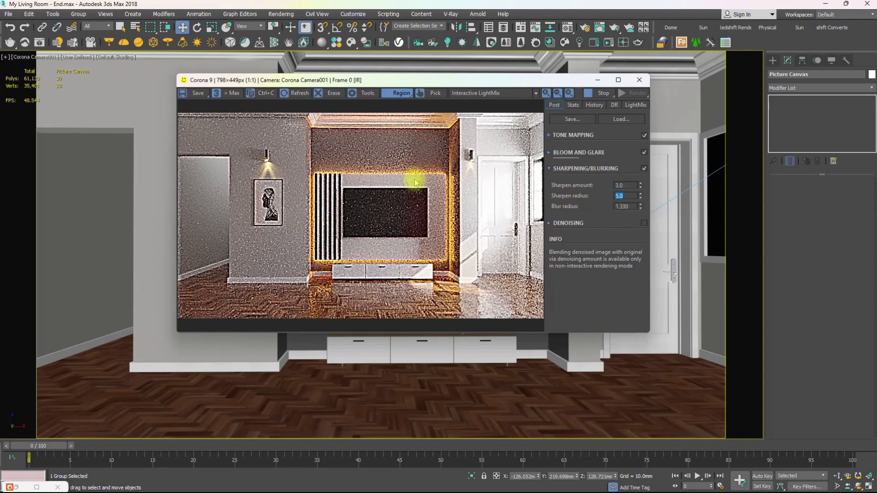
pyautogui.write('1')
pyautogui.press('Return')
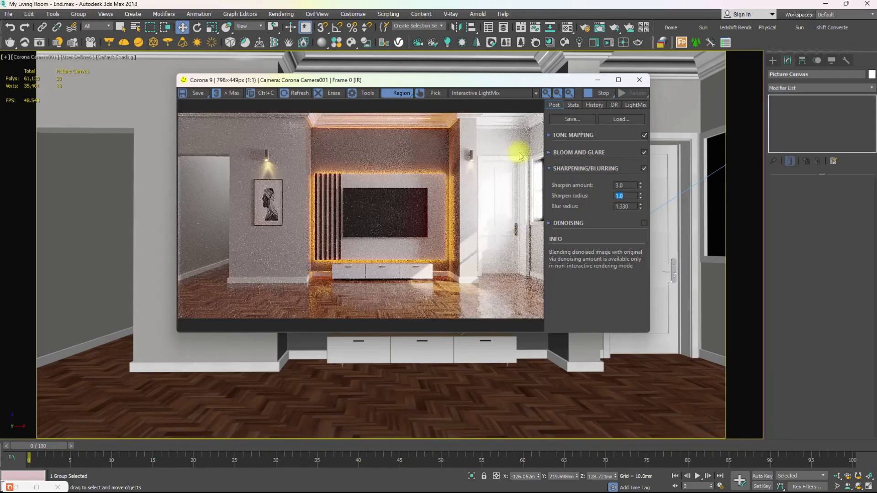
pyautogui.write('.5')
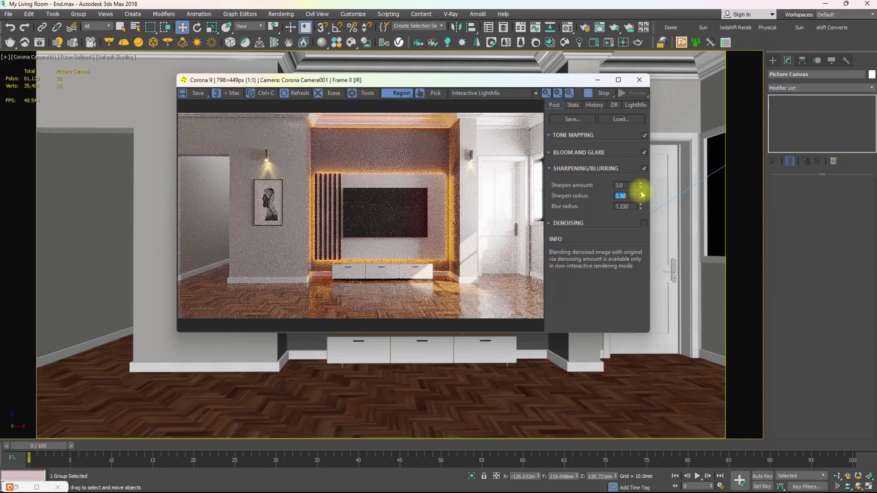
# - Set the sharpen radius to 0.70 and the sharpen amount to 2.0, and collapse the Sharpening/Blurring settings
pyautogui.click(642, 195)
pyautogui.write('0.7')
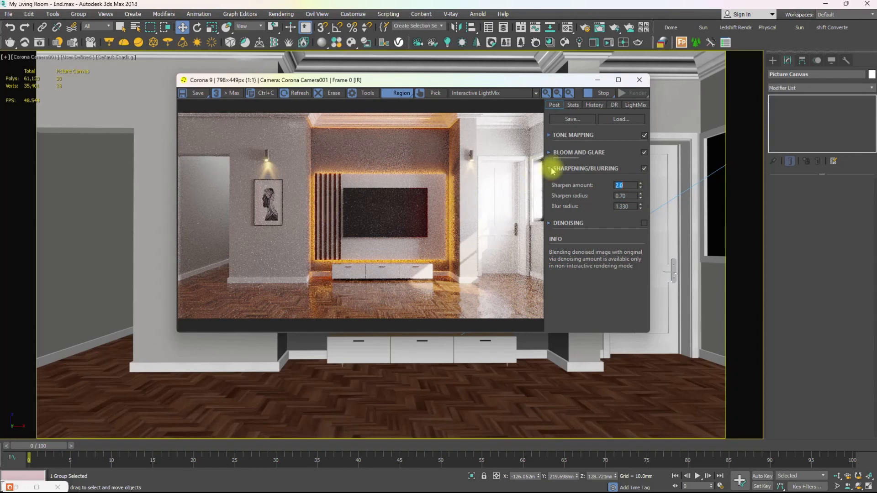
pyautogui.click(549, 169)
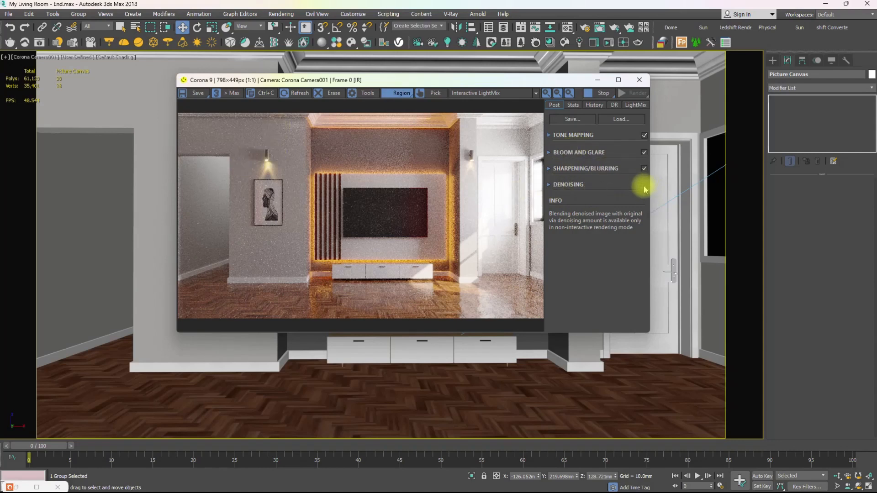
# - Expand the Denoising settings and try to enable denoising for the interactive render
pyautogui.click(550, 189)
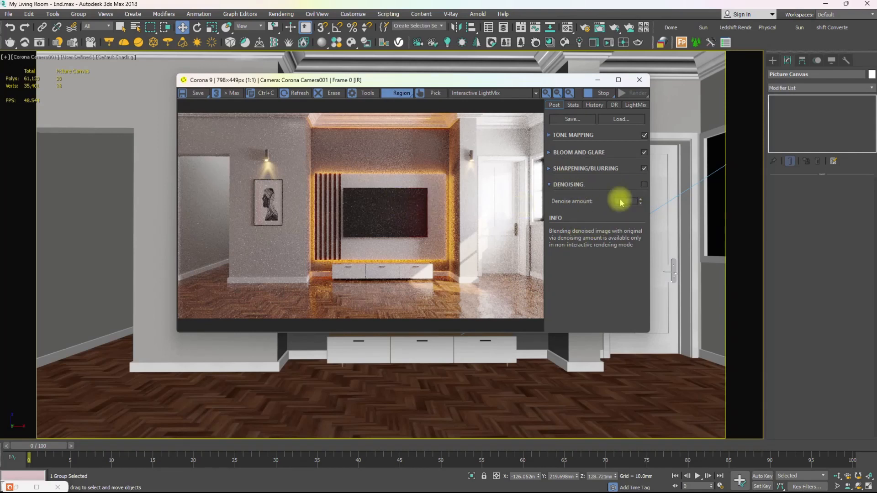
pyautogui.click(644, 184)
# - Enable fast preview denoise during render in the render setup's interactive rendering options and close the render setup
pyautogui.click(585, 28)
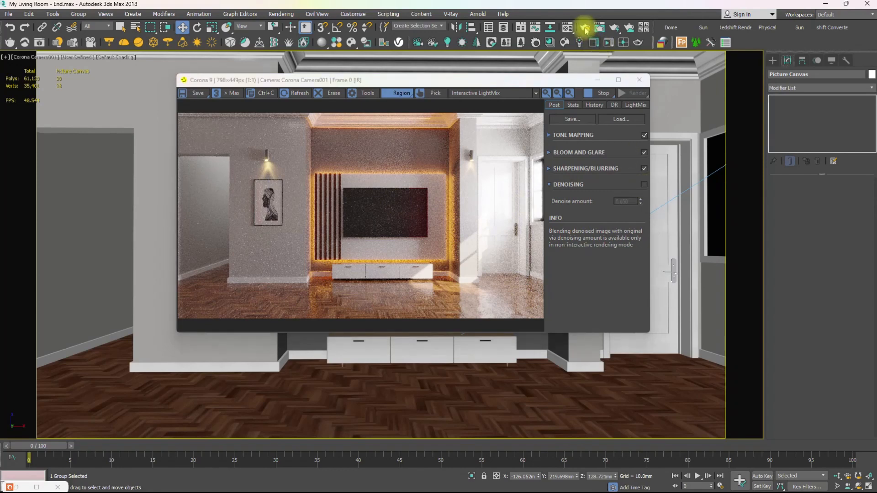
pyautogui.click(585, 28)
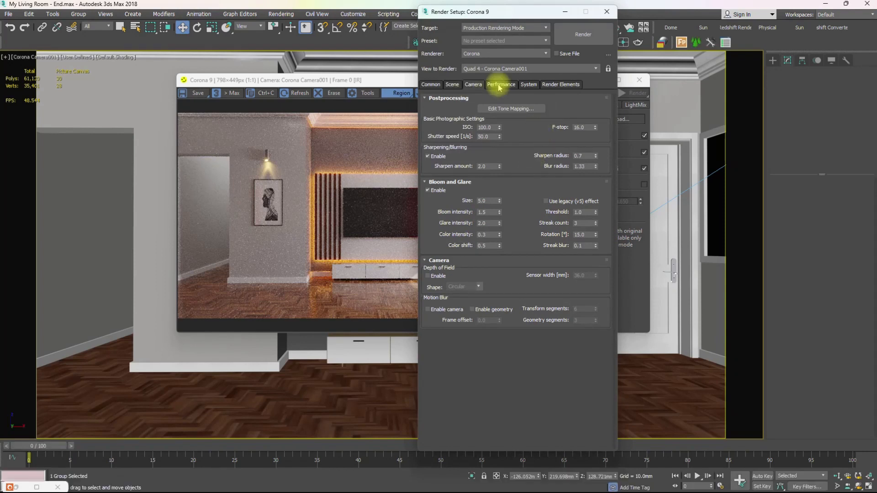
pyautogui.click(500, 85)
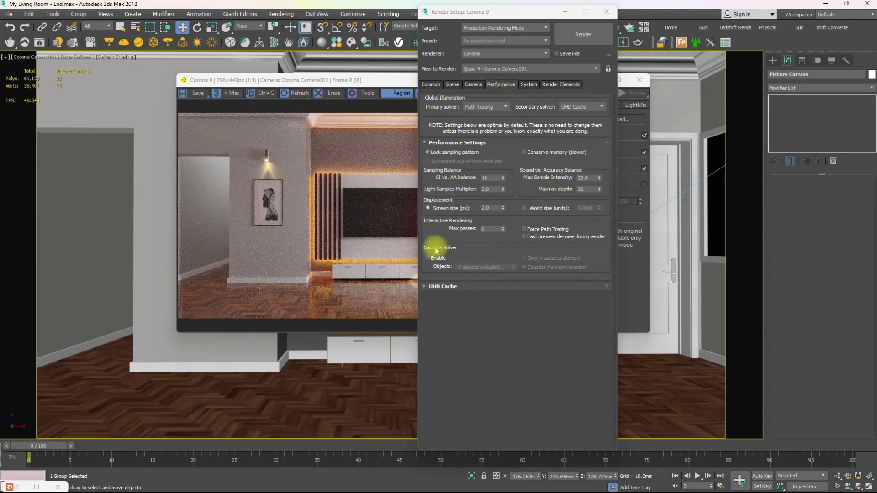
pyautogui.click(433, 287)
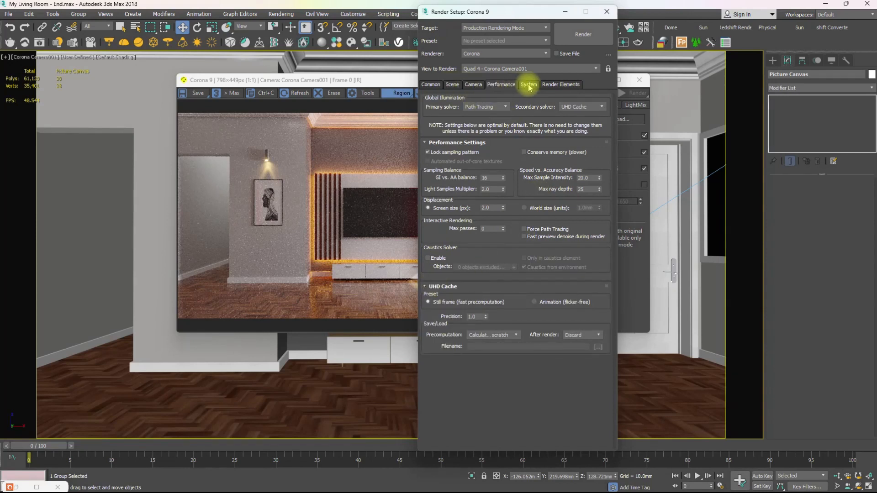
pyautogui.click(475, 86)
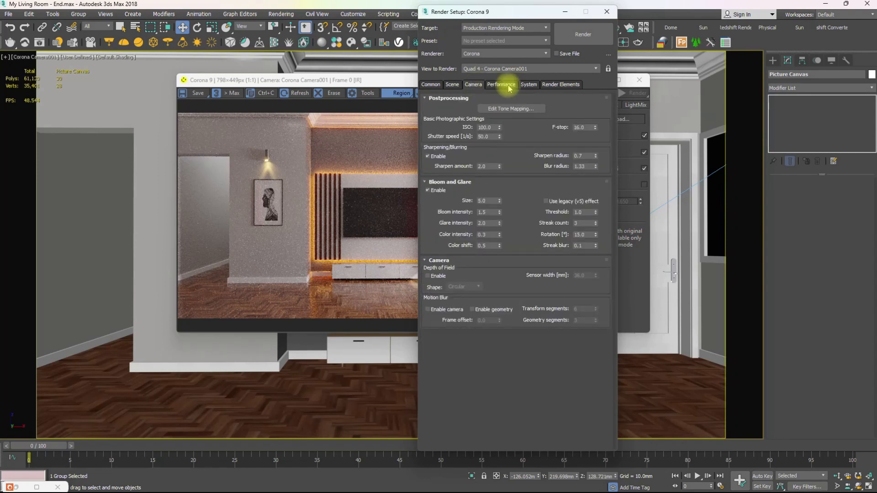
pyautogui.click(530, 85)
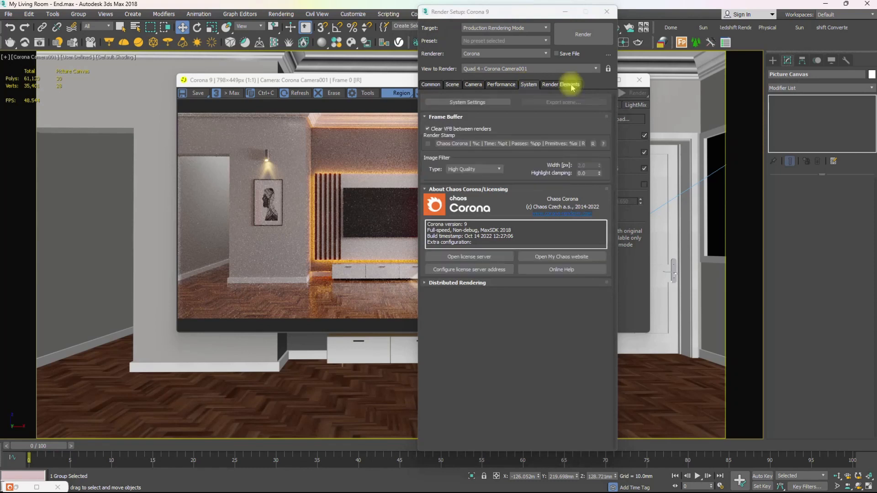
pyautogui.click(452, 85)
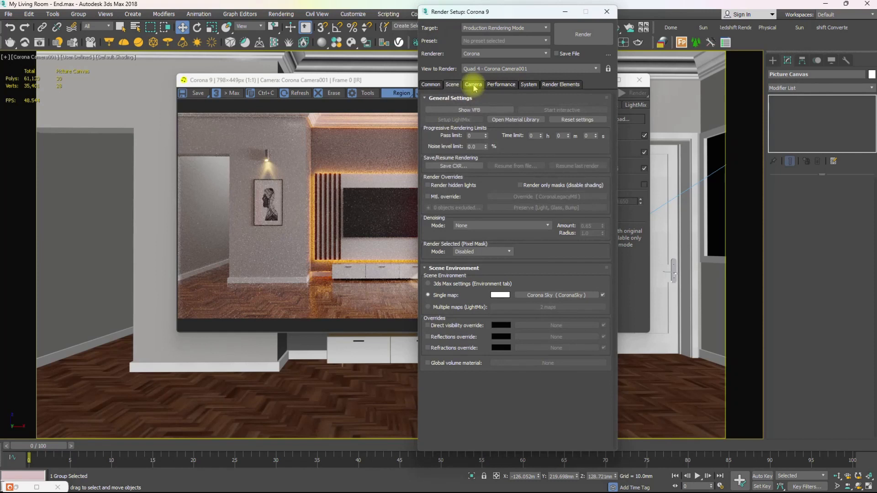
pyautogui.click(500, 85)
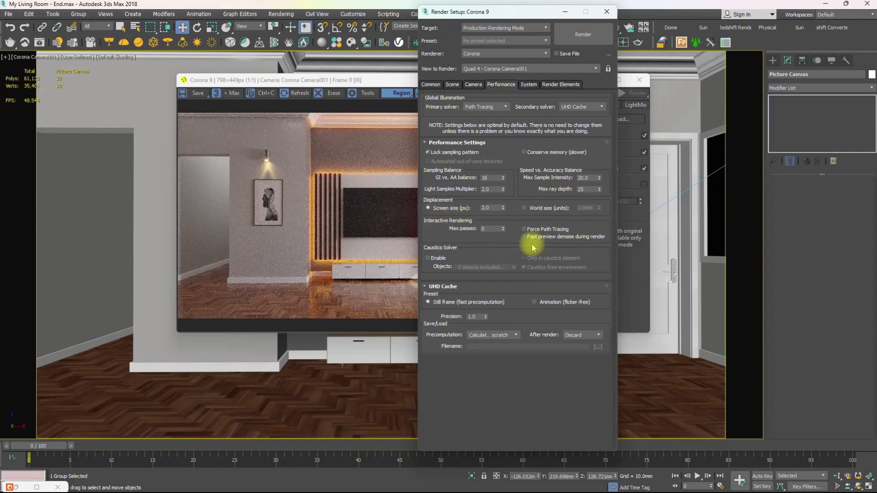
pyautogui.moveTo(526, 239)
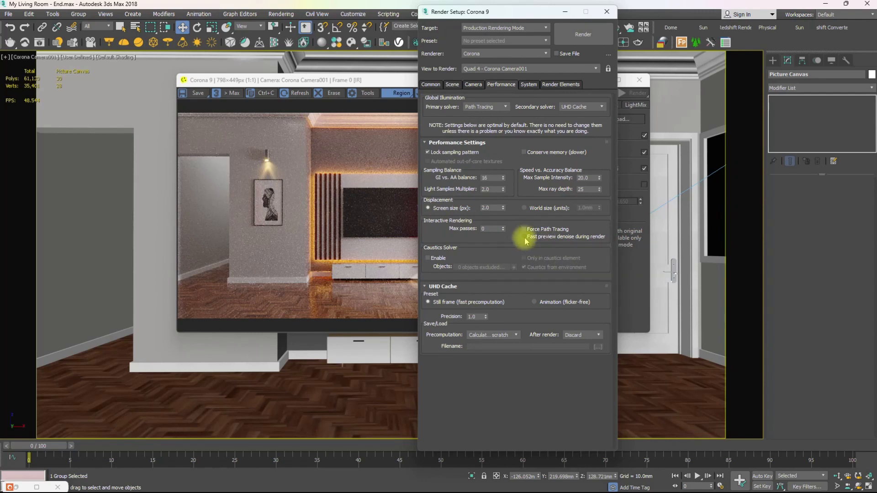
pyautogui.click(524, 237)
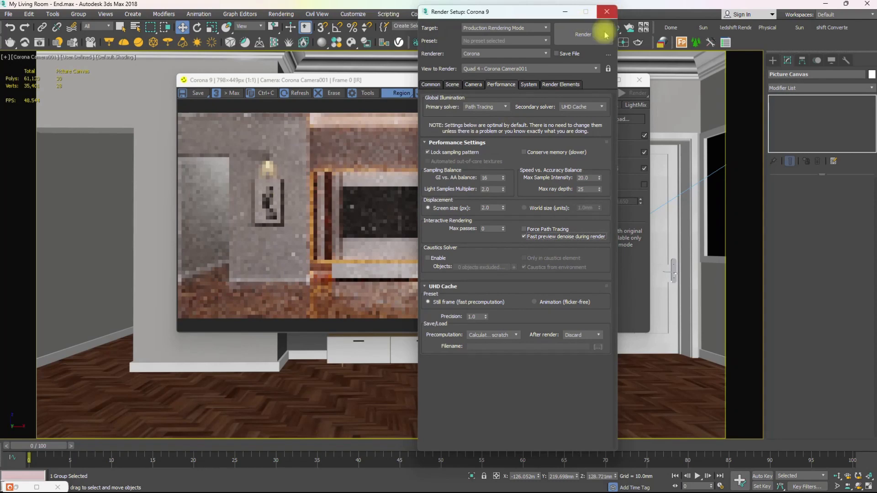
pyautogui.click(606, 11)
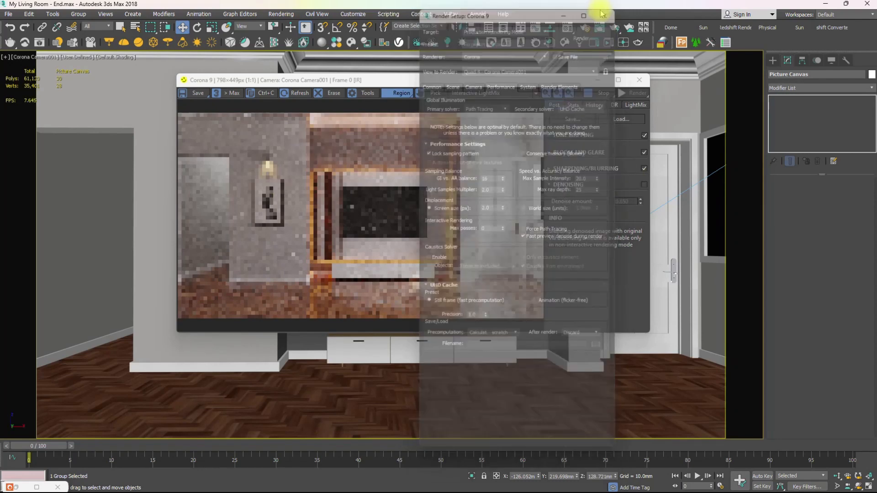
# - Try enabling denoising again in the frame buffer and stop the interactive render
pyautogui.click(644, 185)
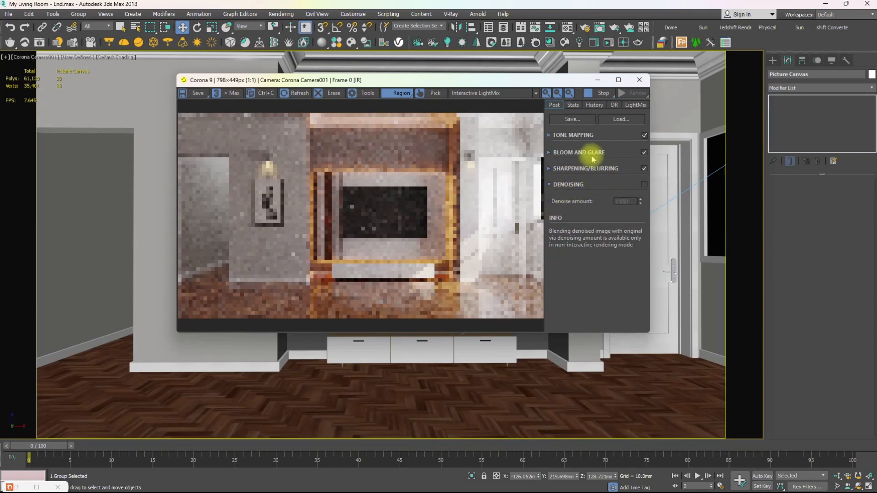
pyautogui.click(589, 94)
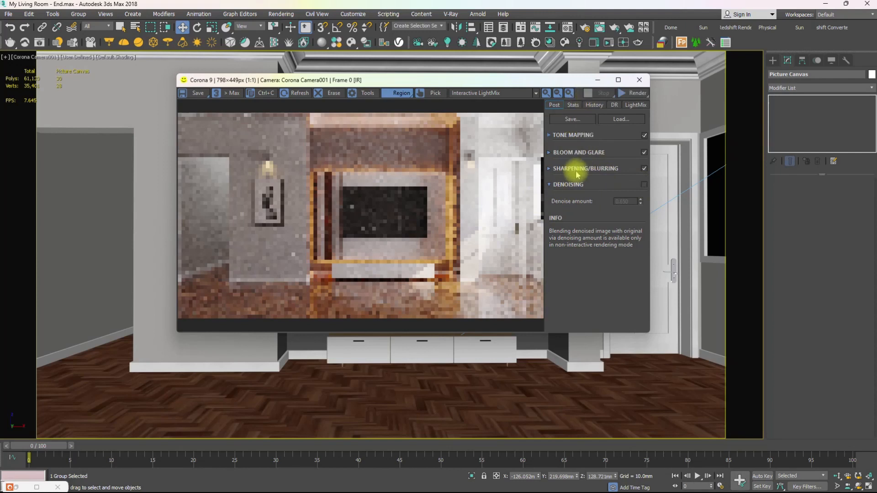
# - Look through the camera, scene, system and performance render settings, including the image filter types
pyautogui.click(585, 28)
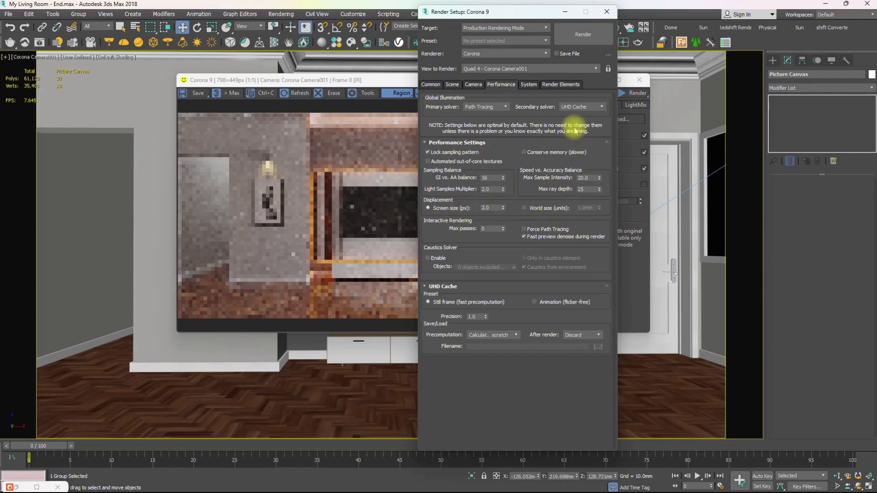
pyautogui.click(473, 84)
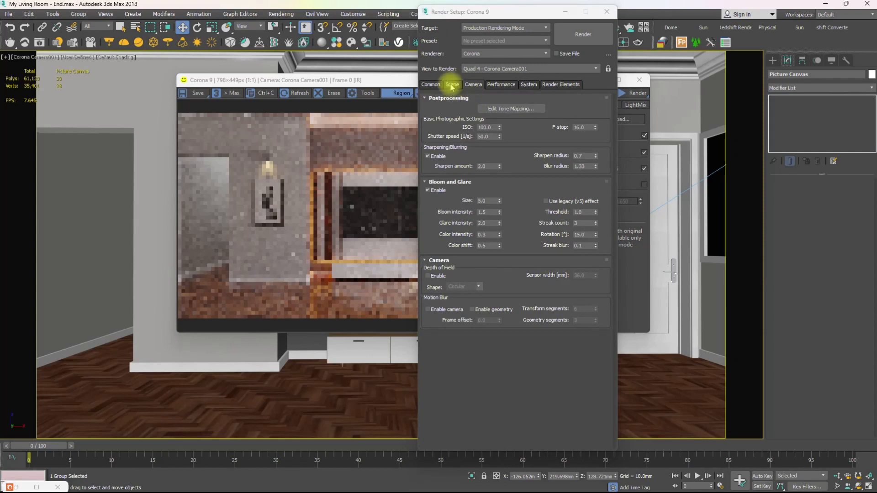
pyautogui.click(451, 85)
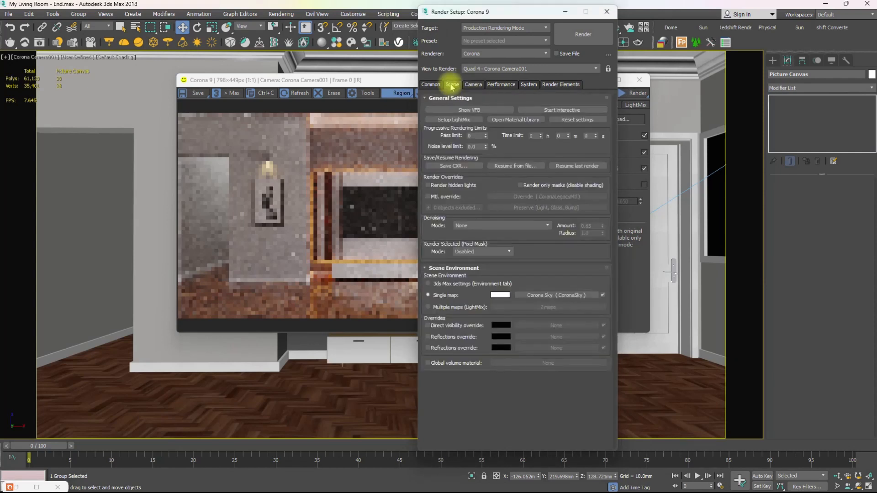
pyautogui.click(528, 85)
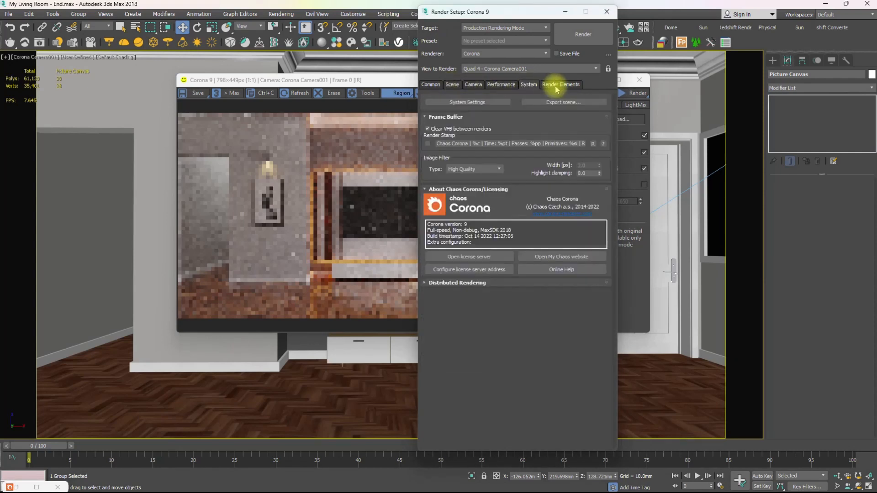
pyautogui.click(492, 170)
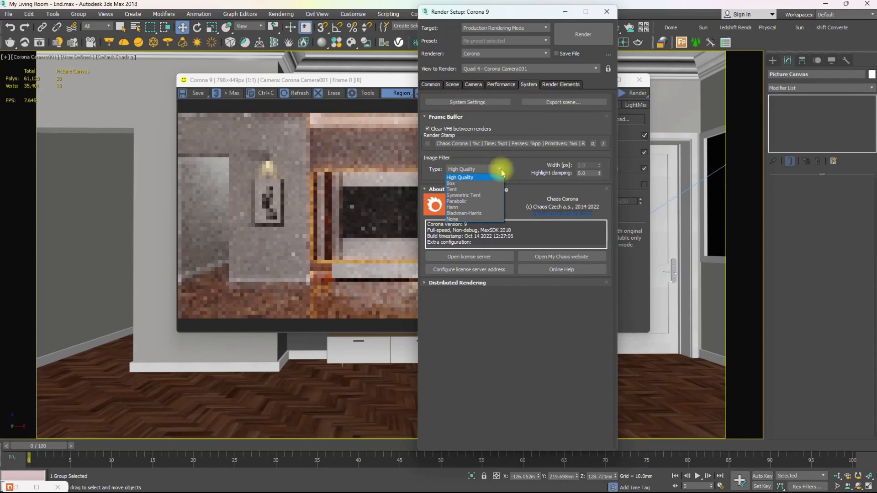
pyautogui.click(531, 116)
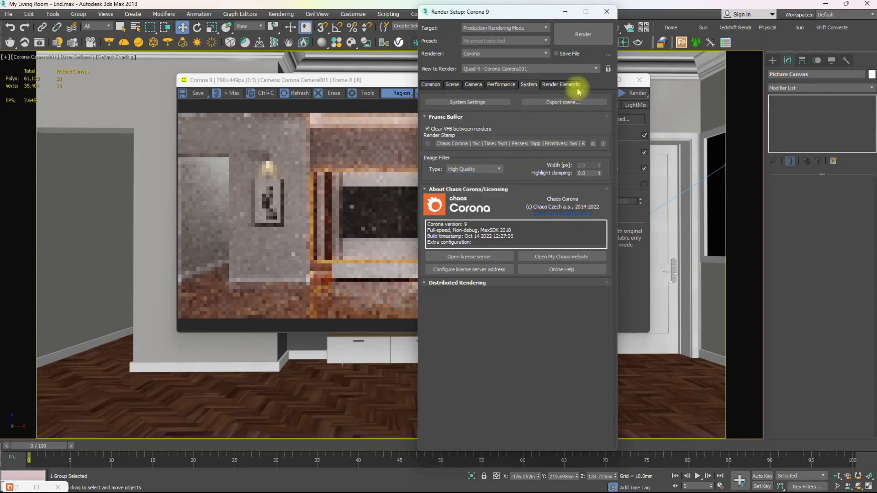
pyautogui.click(501, 84)
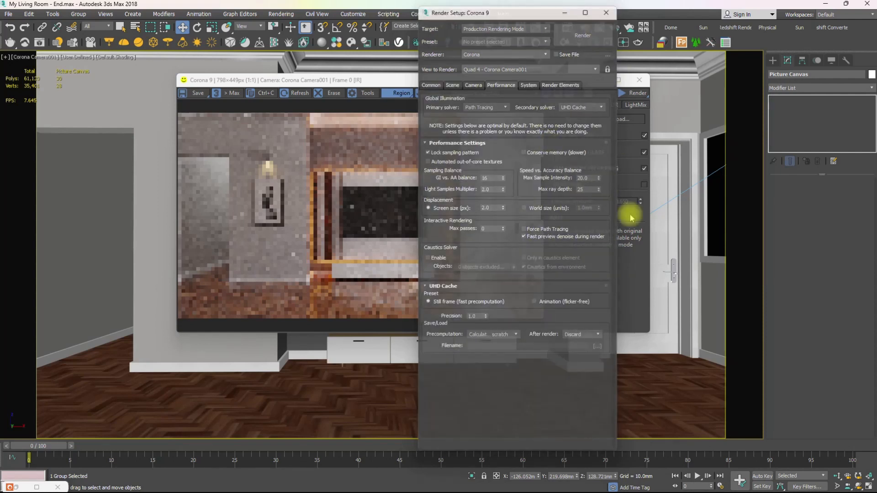
# - Retry enabling denoising and recheck the fast preview denoise option in the render setup
pyautogui.click(644, 184)
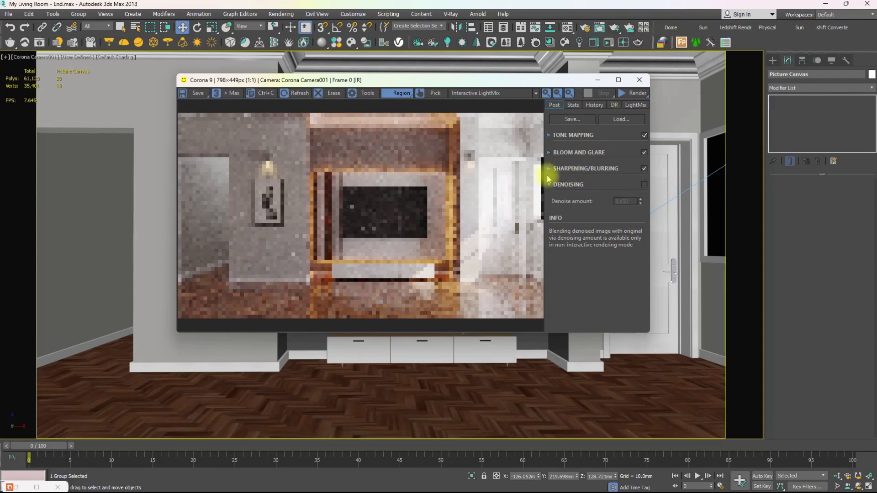
pyautogui.click(586, 29)
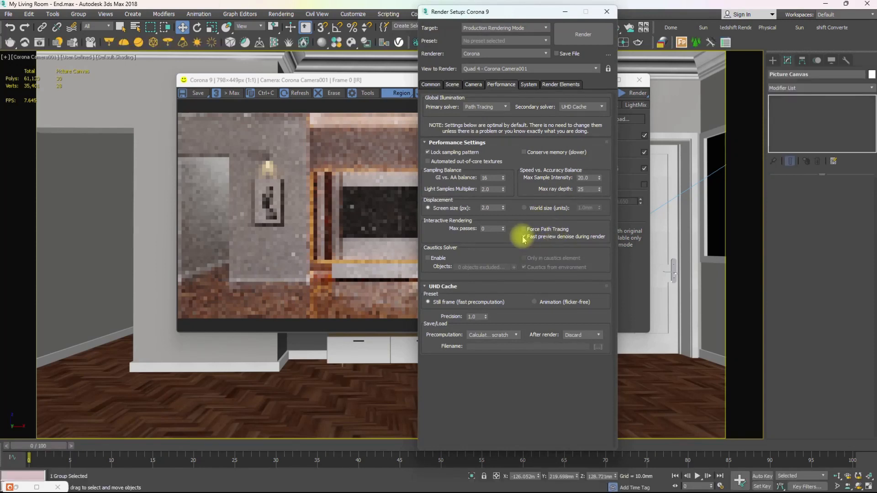
pyautogui.click(607, 12)
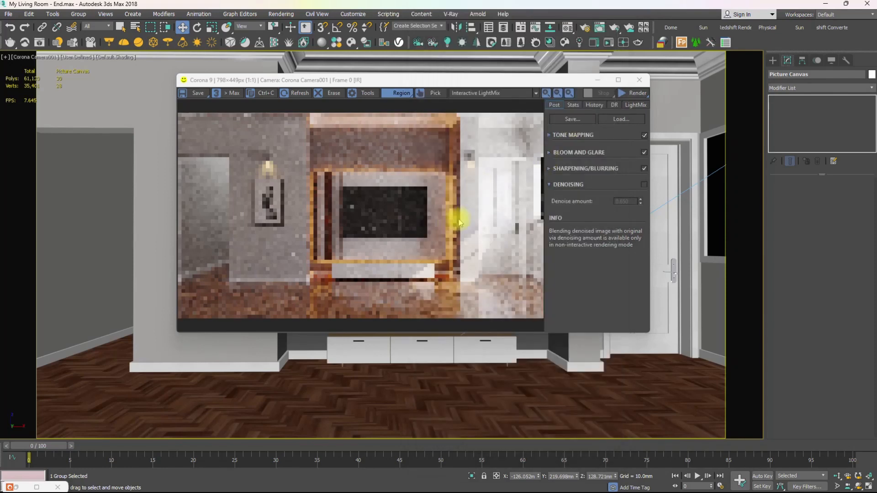
# - Move the Corona frame buffer window clear of the camera view
pyautogui.moveTo(517, 82); pyautogui.dragTo(628, 424)
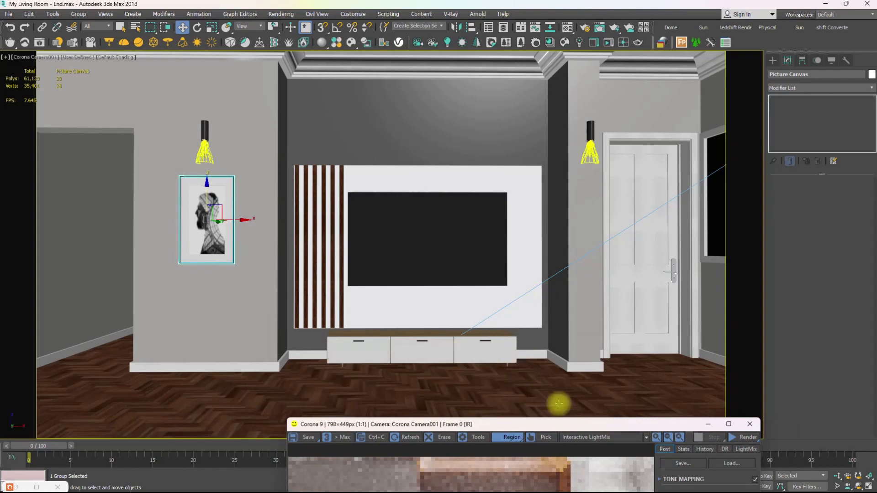
pyautogui.moveTo(577, 429); pyautogui.dragTo(634, 461)
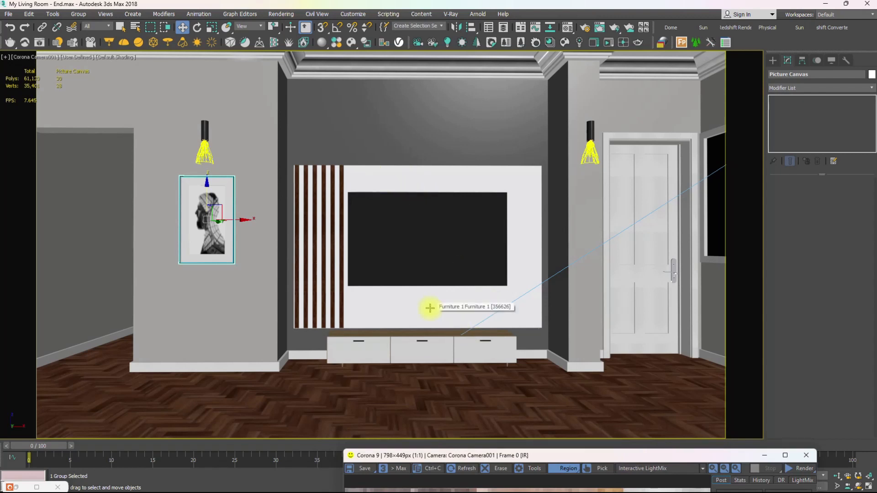
# - Create a physical camera from a low, angled perspective view of the TV cabinet's wooden end
pyautogui.press('p')
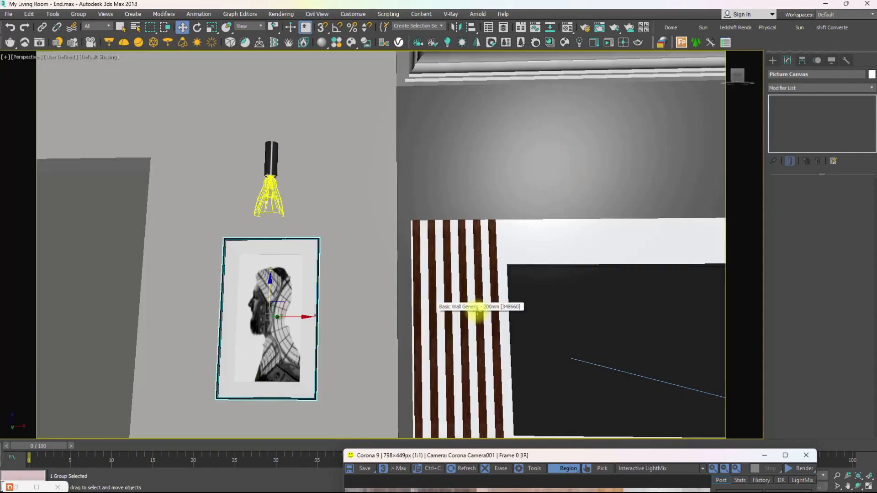
pyautogui.moveTo(476, 312); pyautogui.dragTo(304, 212, button='middle')
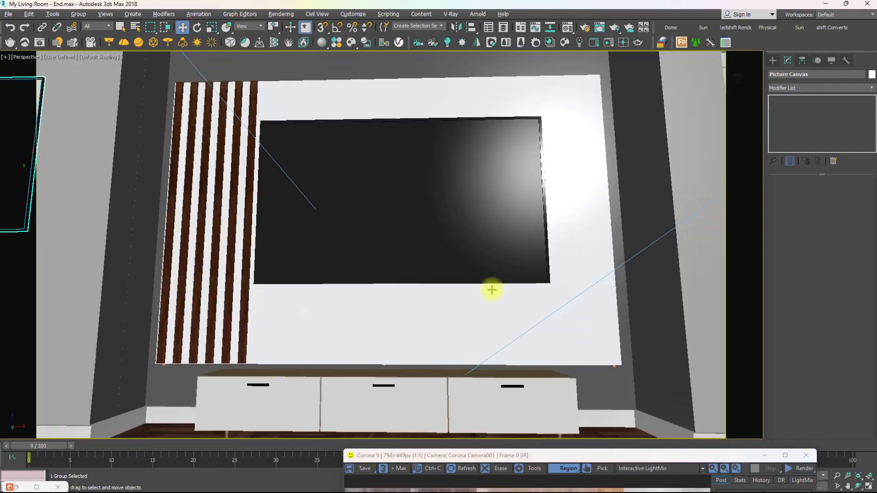
pyautogui.keyDown('alt'); pyautogui.moveTo(492, 289); pyautogui.dragTo(445, 310, button='middle'); pyautogui.keyUp('alt')
pyautogui.moveTo(445, 311); pyautogui.dragTo(414, 132, button='middle')
pyautogui.keyDown('alt'); pyautogui.moveTo(435, 351); pyautogui.dragTo(429, 336, button='middle'); pyautogui.keyUp('alt')
pyautogui.moveTo(372, 301); pyautogui.dragTo(434, 296, button='middle')
pyautogui.scroll(-4, 405, 303)
pyautogui.scroll(1, 403, 306)
pyautogui.scroll(4, 393, 325)
pyautogui.scroll(-8, 435, 296)
pyautogui.scroll(2, 424, 302)
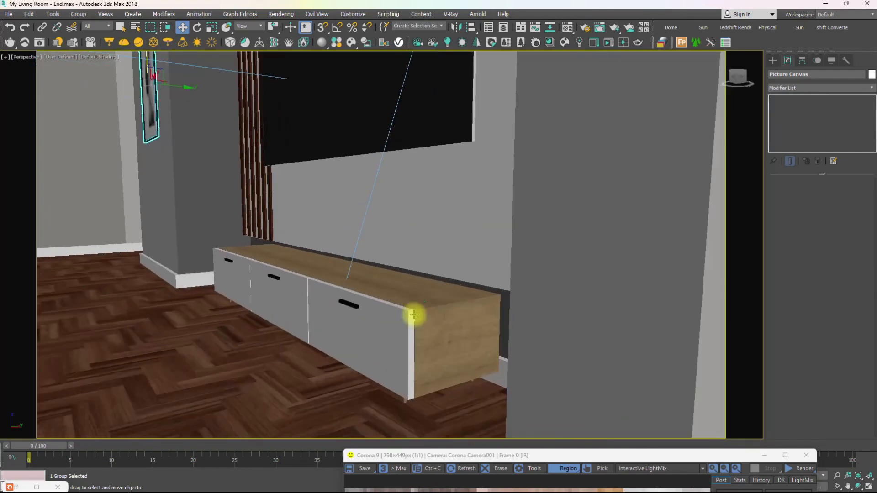
pyautogui.moveTo(426, 291); pyautogui.dragTo(434, 273, button='middle')
pyautogui.keyDown('alt'); pyautogui.moveTo(387, 336); pyautogui.dragTo(373, 310, button='middle'); pyautogui.keyUp('alt')
pyautogui.hotkey('ctrl', 'c')
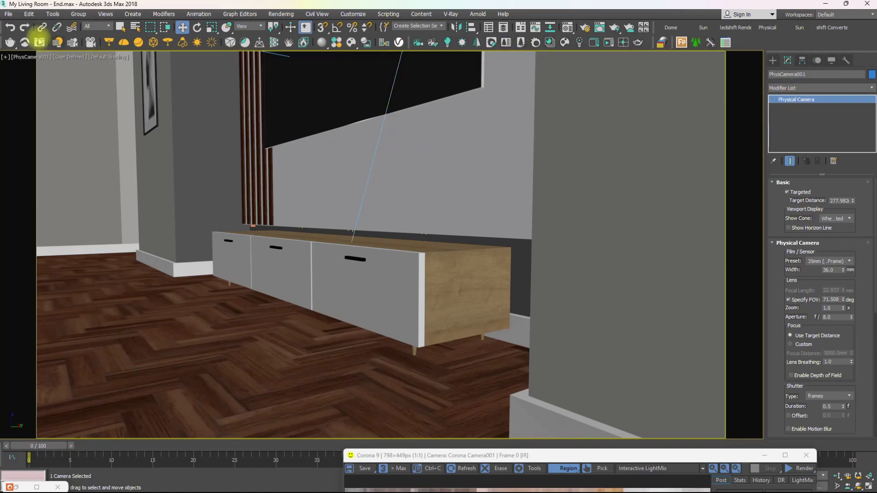
# - Return to the perspective view and open the user interface customization settings
pyautogui.press('p')
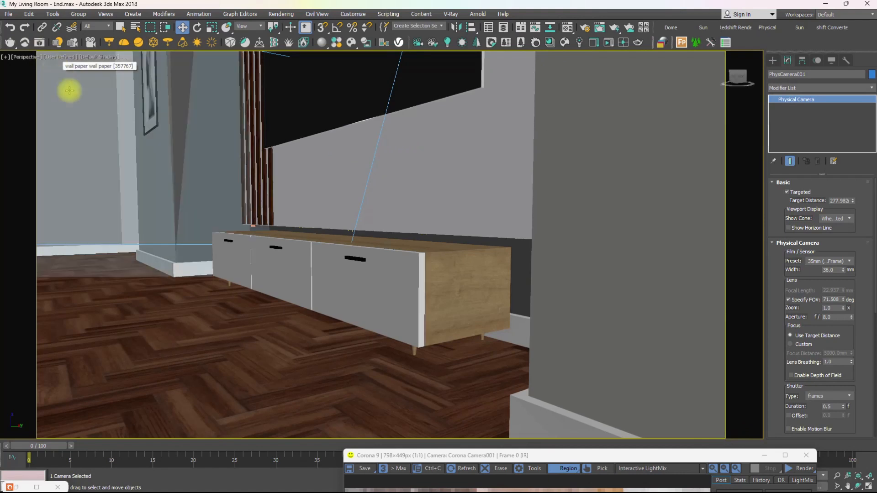
pyautogui.click(353, 14)
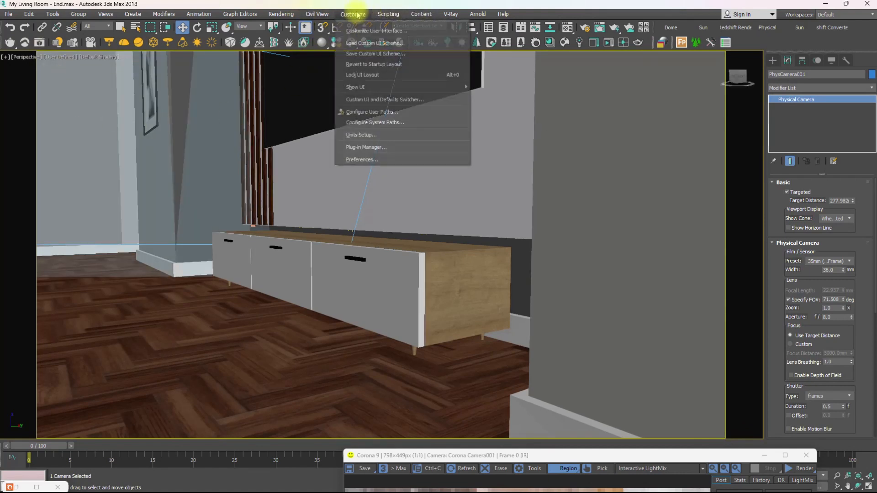
pyautogui.click(373, 31)
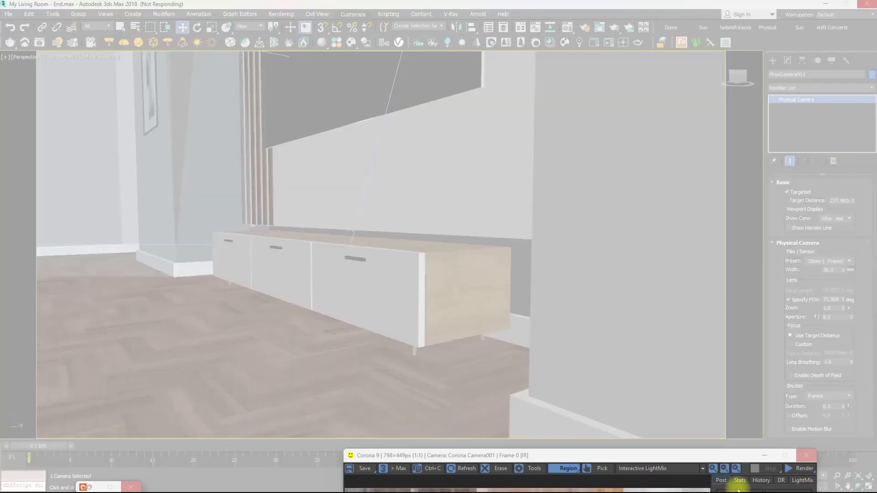
pyautogui.press('super')
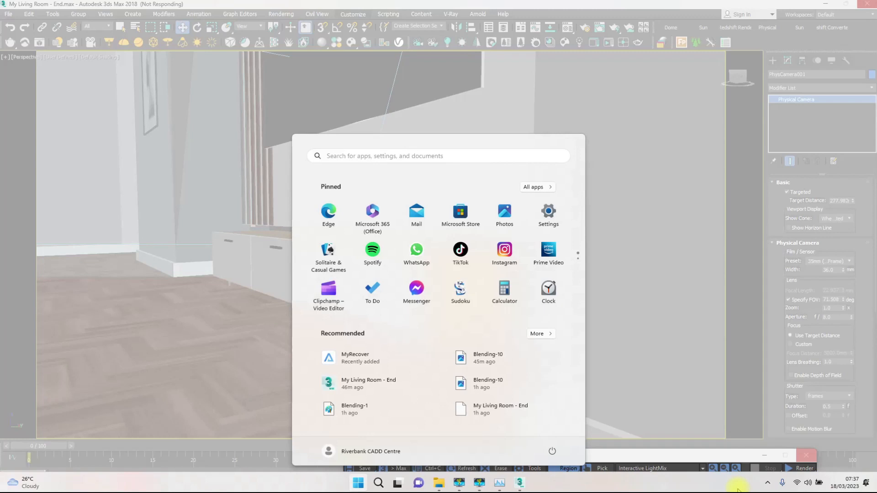
pyautogui.press('super')
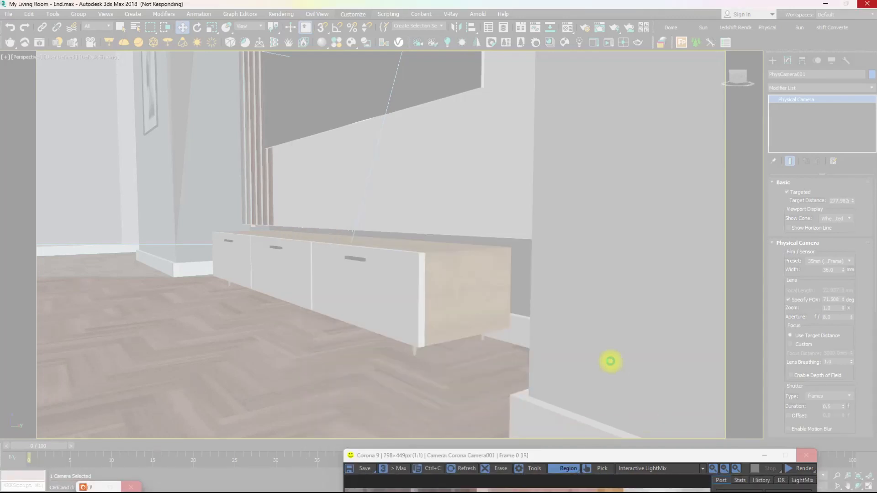
# - Move Corona Camera002 and its target from the default layer into the .CAMS layer
pyautogui.hotkey('alt', 'F2')
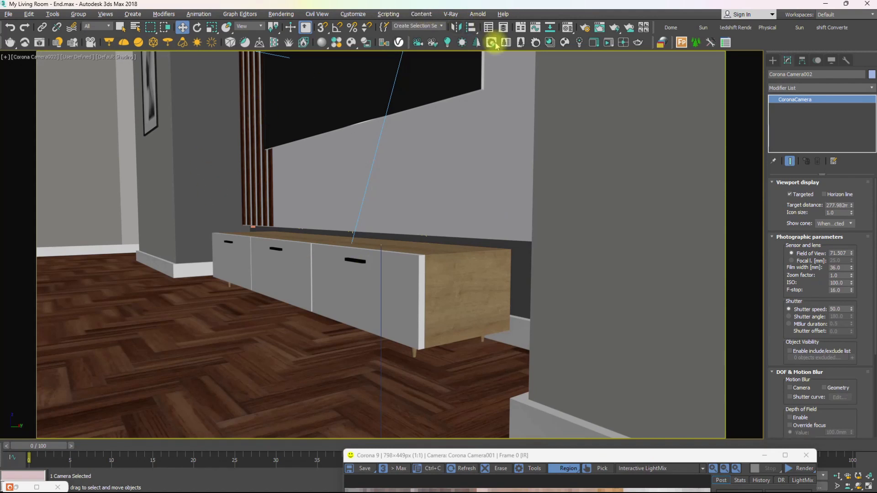
pyautogui.click(503, 28)
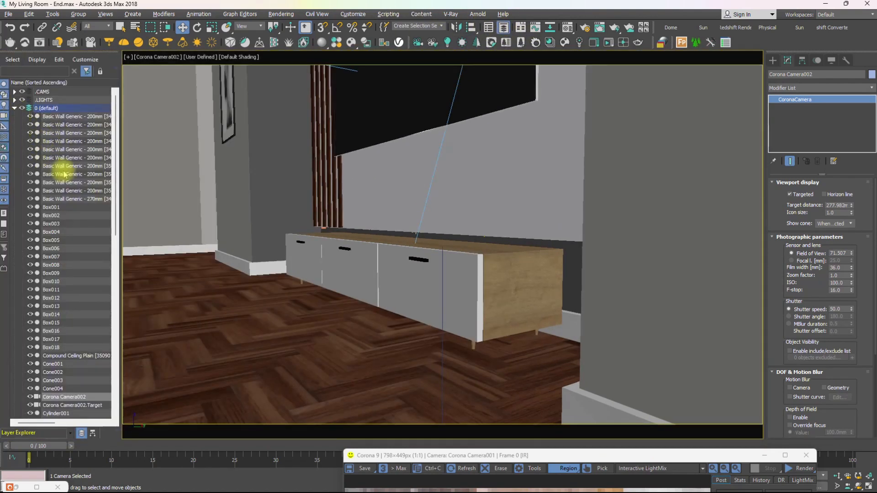
pyautogui.keyDown('ctrl'); pyautogui.click(69, 406); pyautogui.keyUp('ctrl')
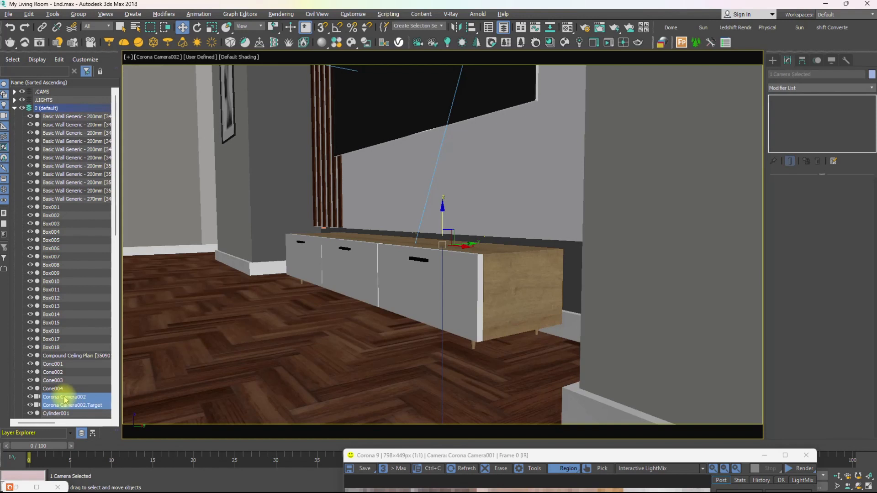
pyautogui.moveTo(66, 399); pyautogui.dragTo(40, 91)
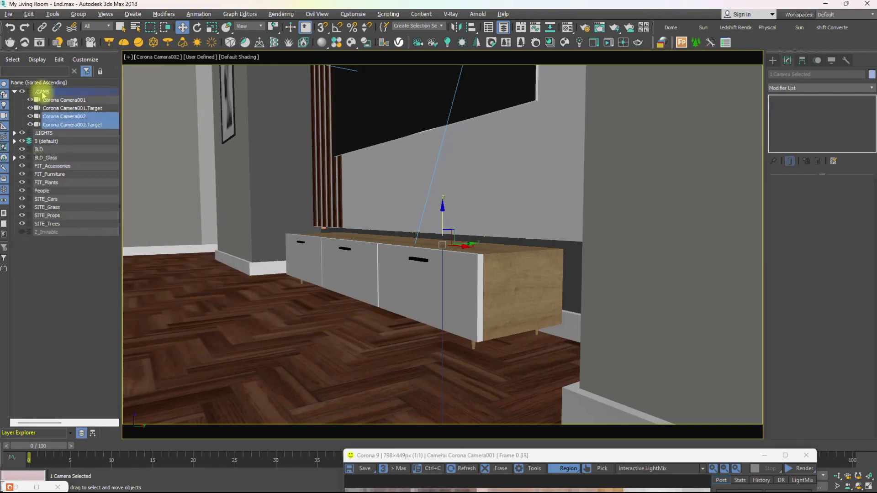
pyautogui.click(14, 91)
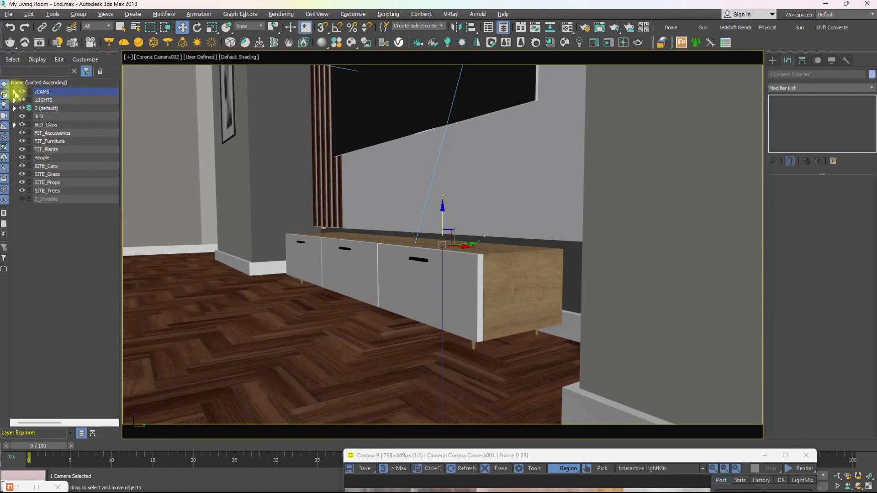
pyautogui.click(503, 28)
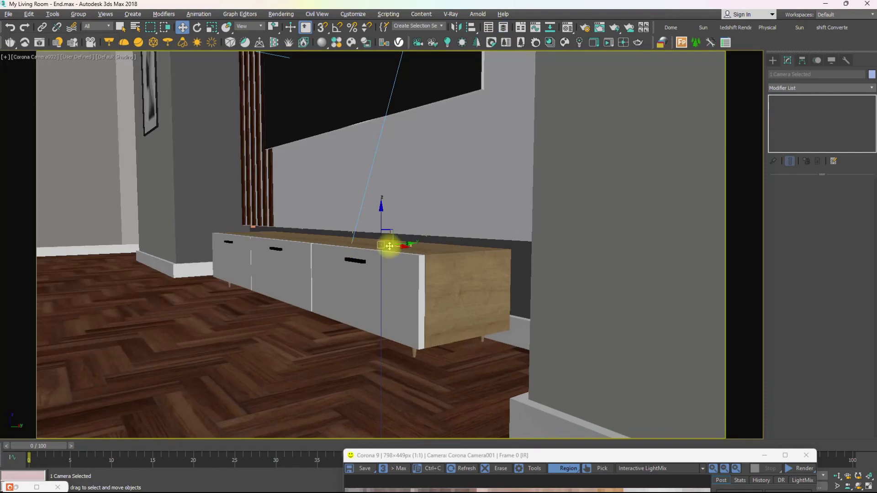
# - Delete the physical camera PhysCamera001 together with its target from the scene
pyautogui.press('h')
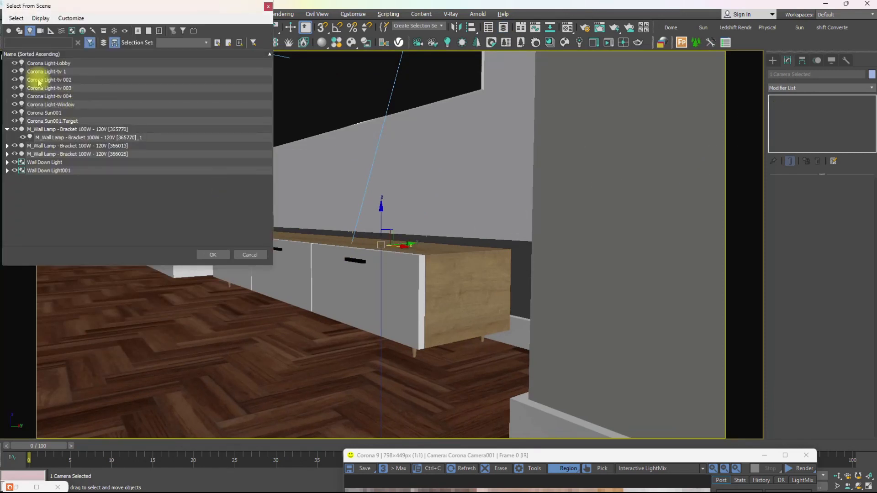
pyautogui.click(40, 32)
pyautogui.click(29, 30)
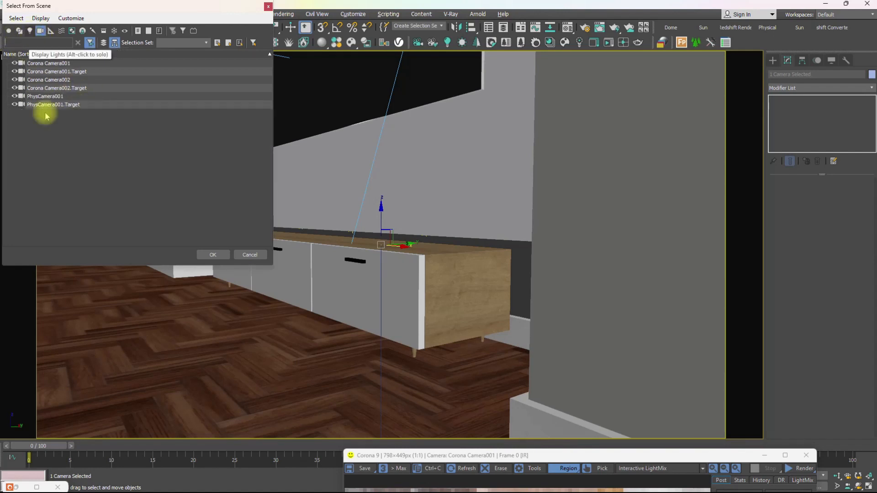
pyautogui.click(40, 97)
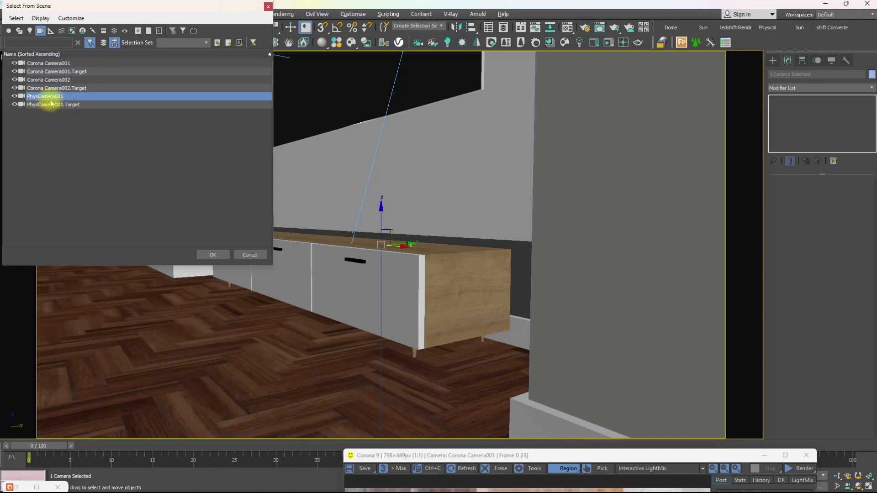
pyautogui.keyDown('ctrl'); pyautogui.click(37, 105); pyautogui.keyUp('ctrl')
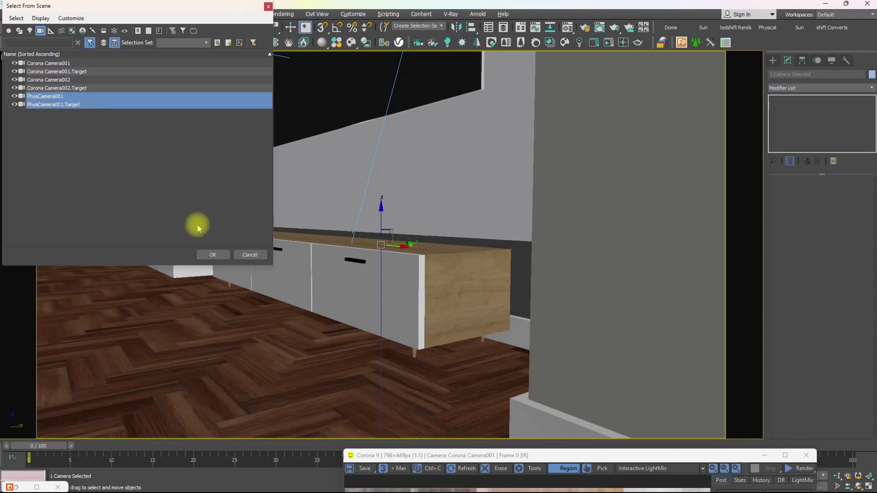
pyautogui.click(213, 253)
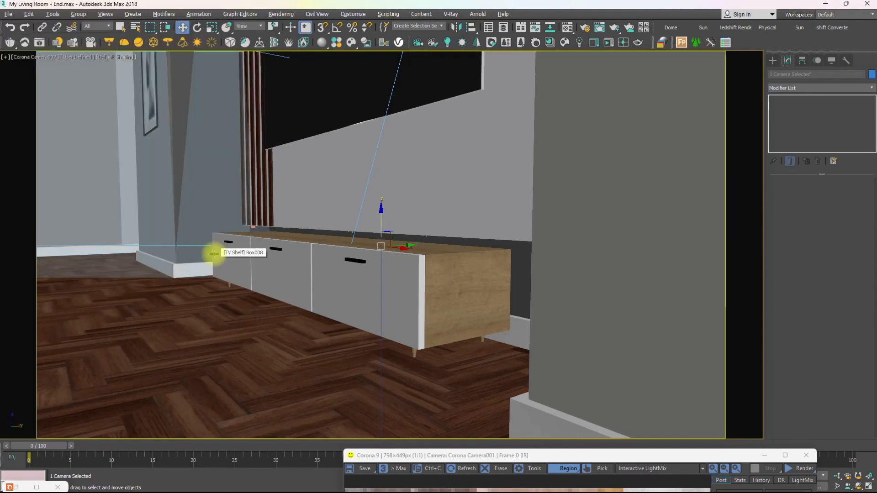
pyautogui.press('Delete')
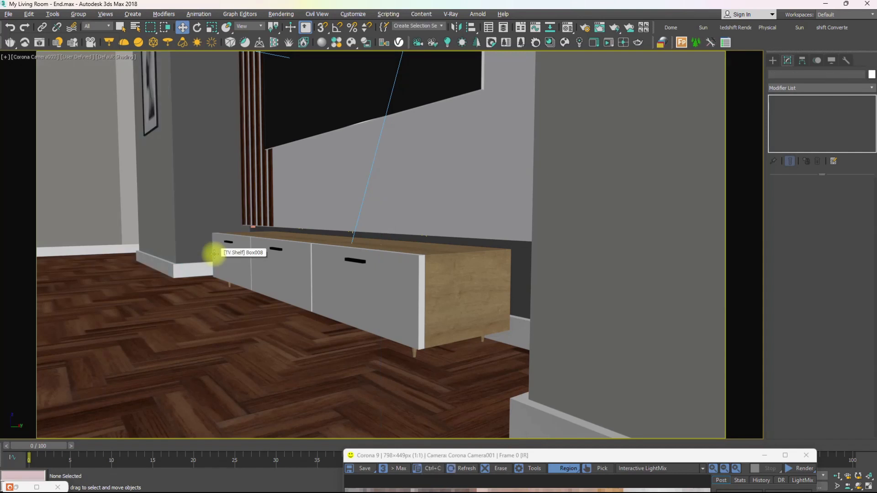
# - Set Corona Camera002's focal length to 29 mm and reframe its view on the TV cabinet
pyautogui.press('h')
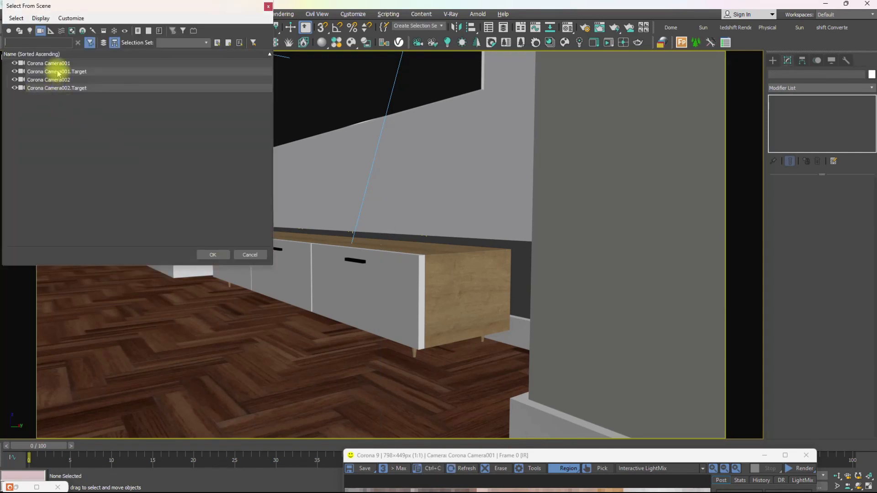
pyautogui.click(27, 64)
pyautogui.click(55, 72)
pyautogui.click(67, 81)
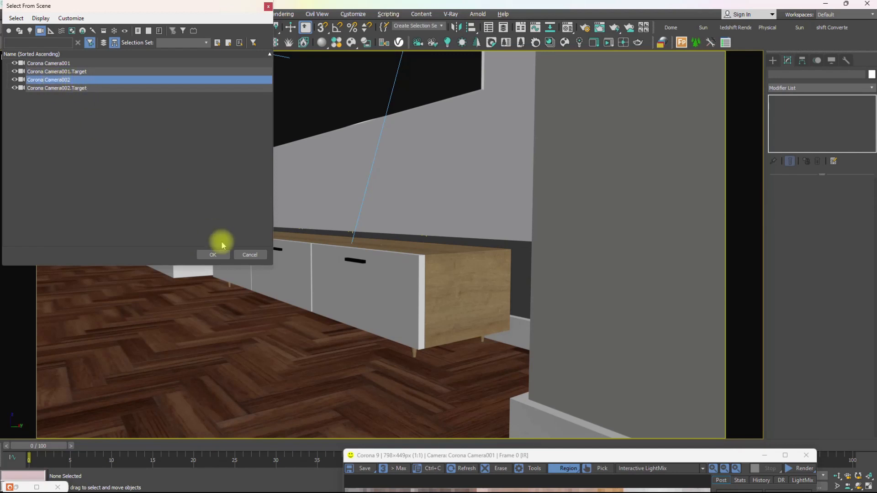
pyautogui.click(211, 254)
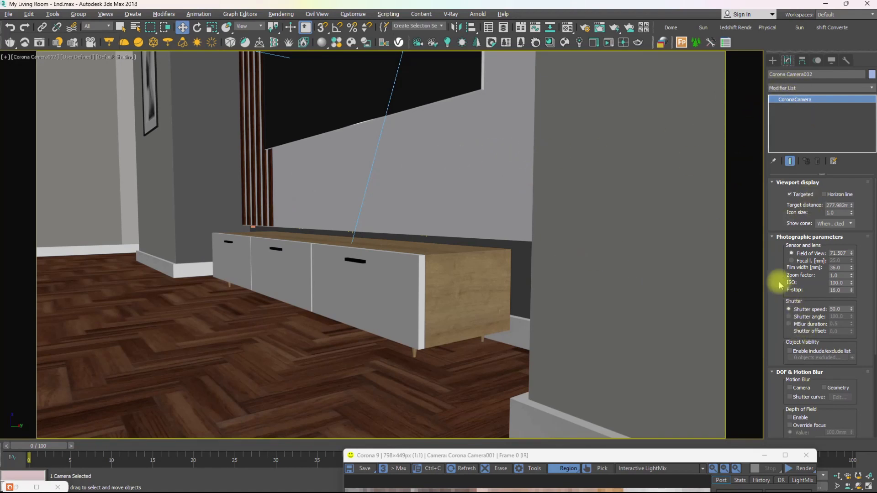
pyautogui.click(792, 262)
pyautogui.moveTo(852, 261); pyautogui.dragTo(848, 253)
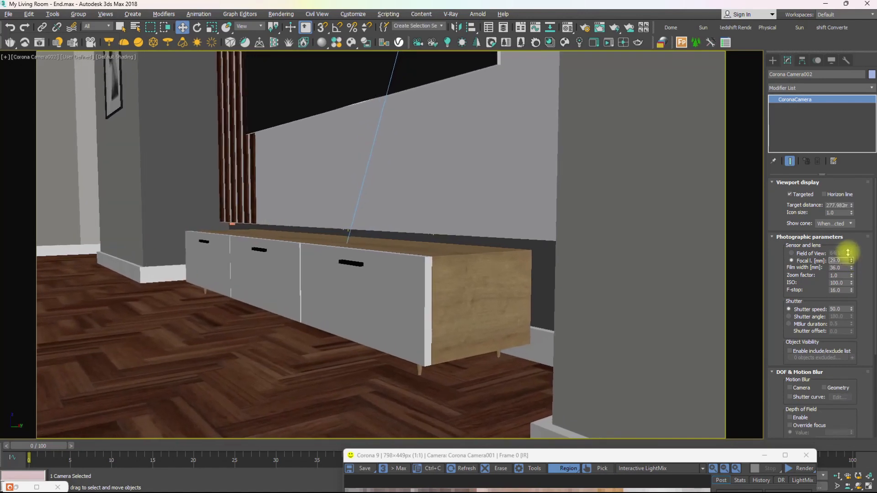
pyautogui.moveTo(637, 280); pyautogui.dragTo(641, 287, button='middle')
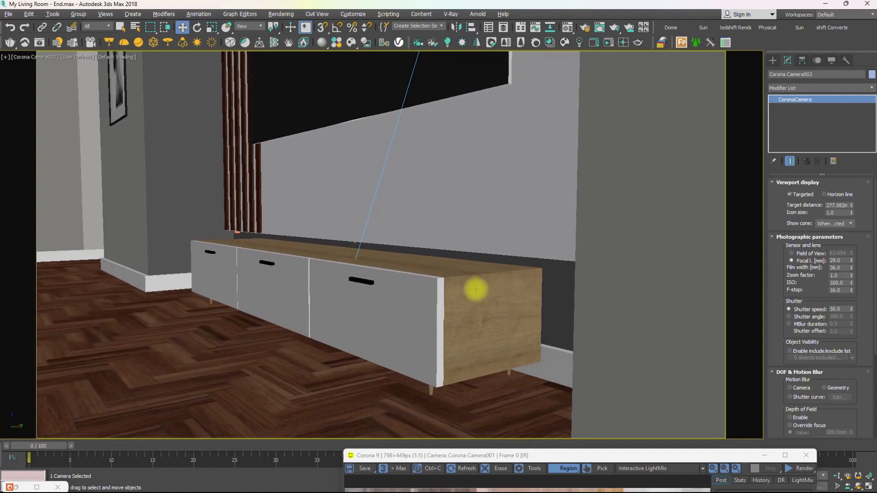
pyautogui.moveTo(476, 290); pyautogui.dragTo(497, 293, button='middle')
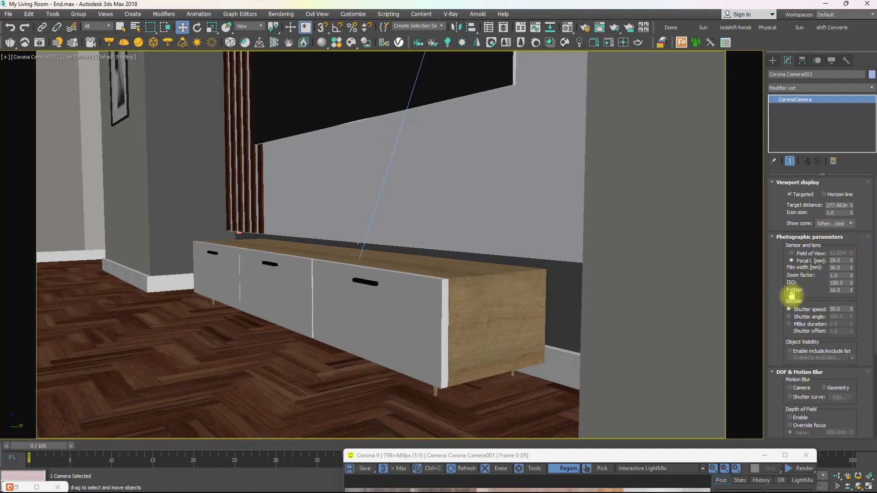
# - Enable depth of field with focus override on Corona Camera002 and bring the Corona frame buffer window back into view
pyautogui.scroll(-5, 786, 297)
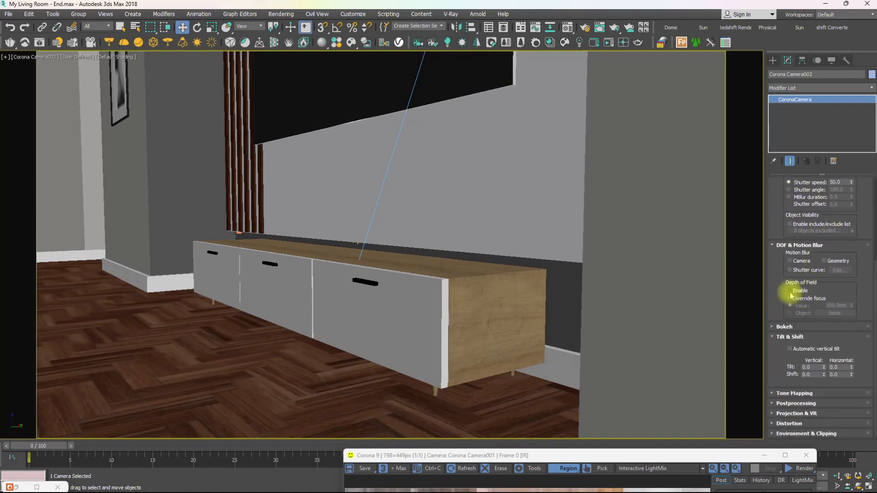
pyautogui.click(791, 292)
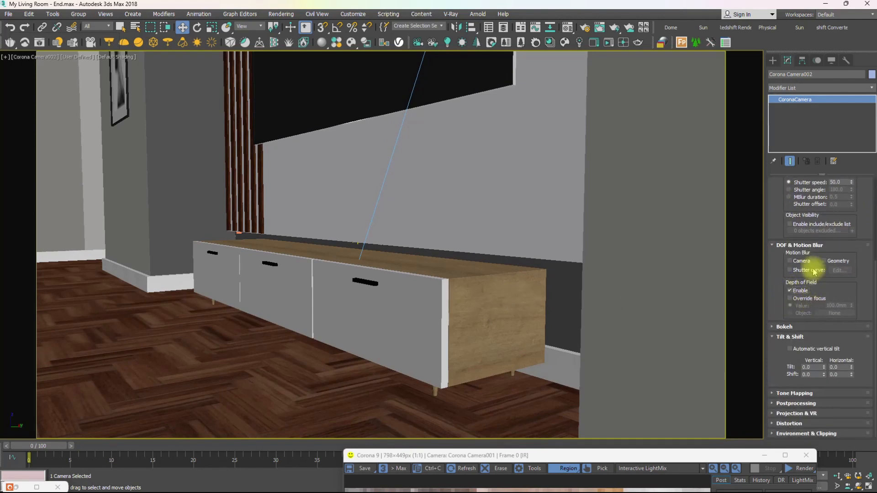
pyautogui.click(790, 298)
pyautogui.scroll(5, 808, 293)
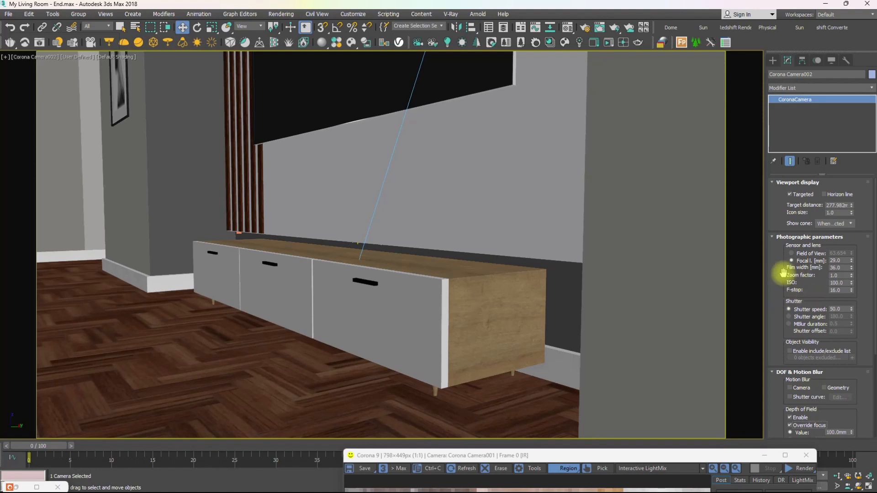
pyautogui.moveTo(581, 460); pyautogui.dragTo(439, 125)
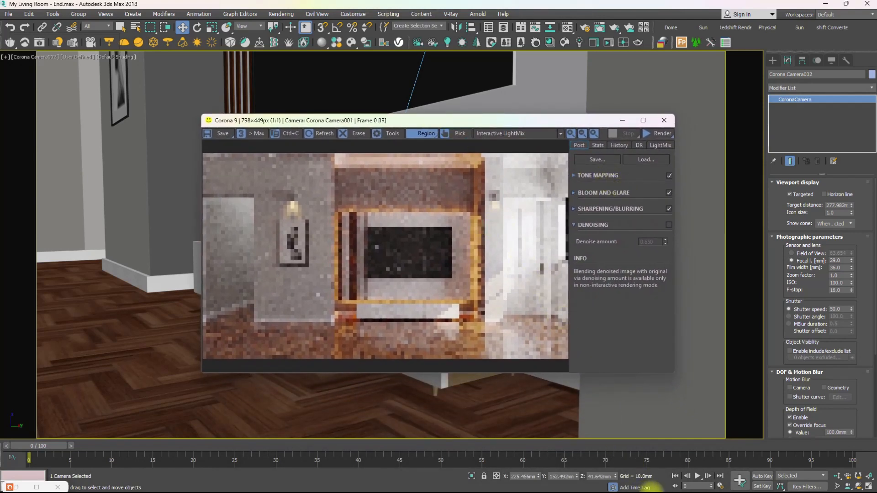
pyautogui.press('super')
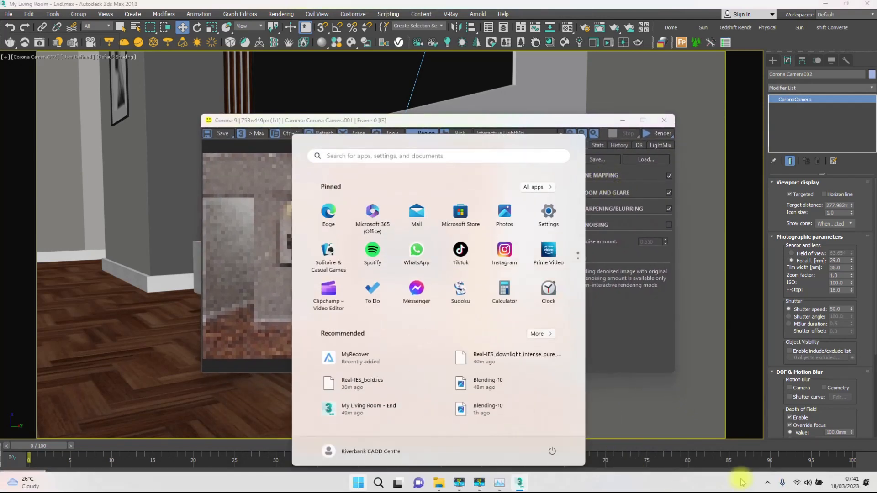
pyautogui.click(769, 484)
pyautogui.rightClick(750, 454)
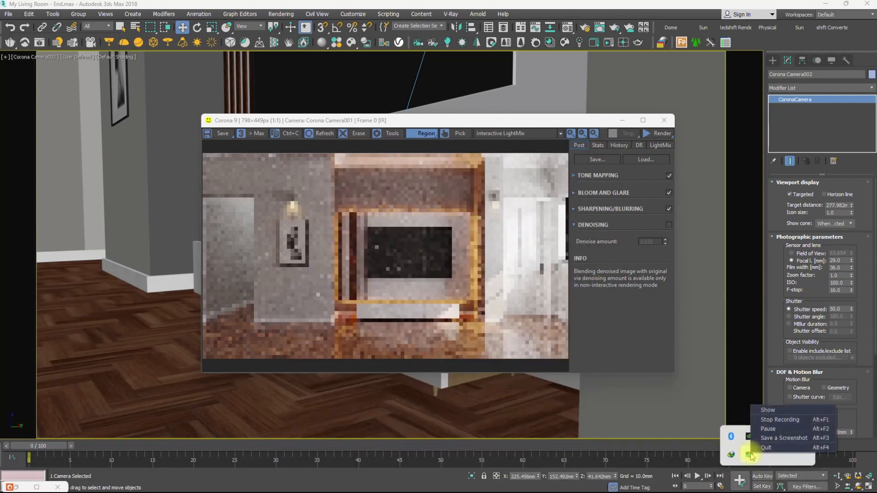
pyautogui.press('Escape')
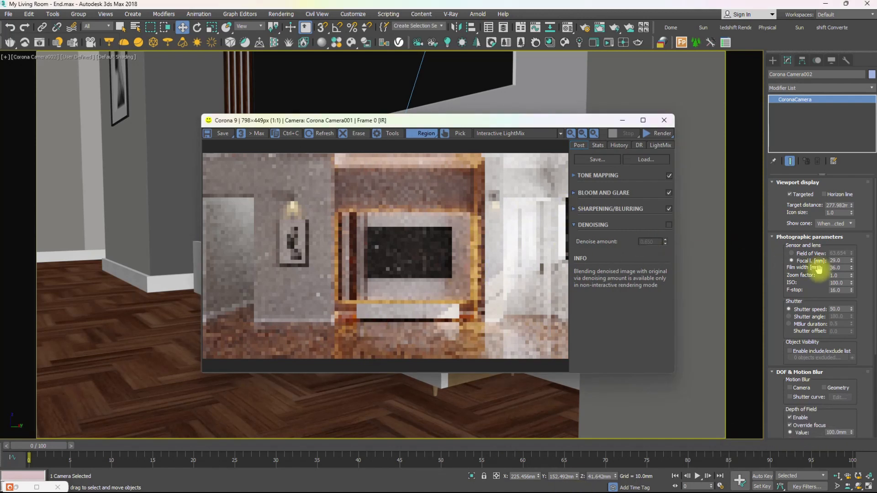
# - Start the interactive Corona render from Corona Camera002
pyautogui.moveTo(842, 291); pyautogui.dragTo(825, 294)
pyautogui.click(652, 135)
pyautogui.click(653, 145)
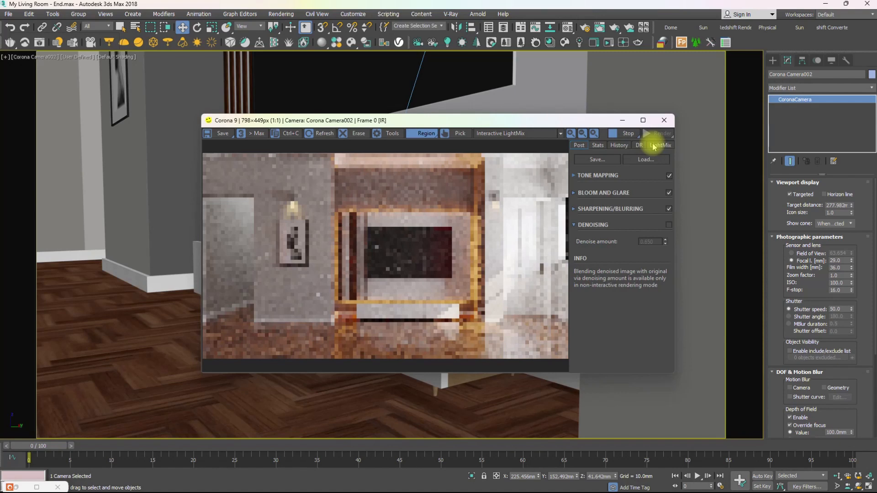
pyautogui.hotkey('alt', 'F2')
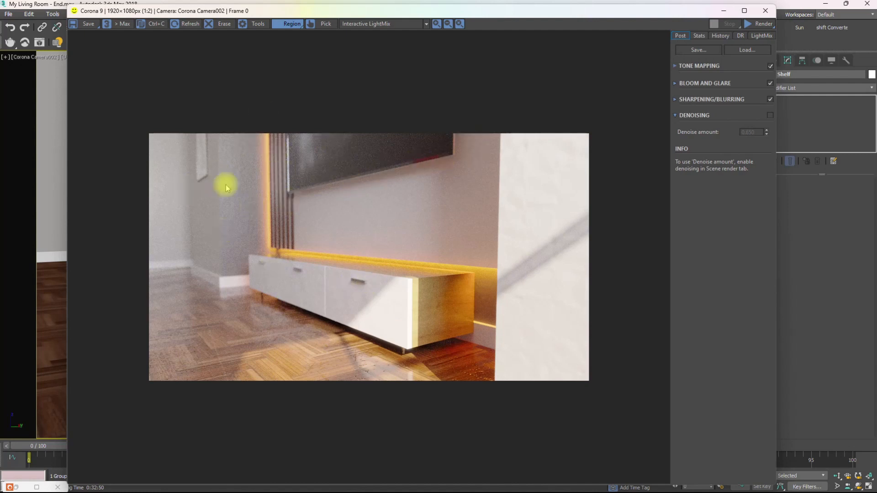
# - Examine the depth-of-field blur on the wall, slats and TV cabinet in the Corona Camera002 render
pyautogui.scroll(2, 219, 205)
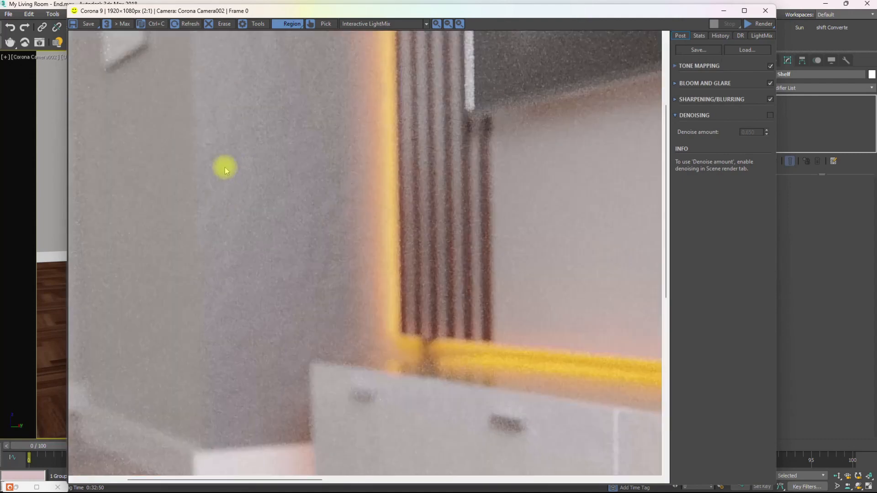
pyautogui.scroll(-3, 258, 128)
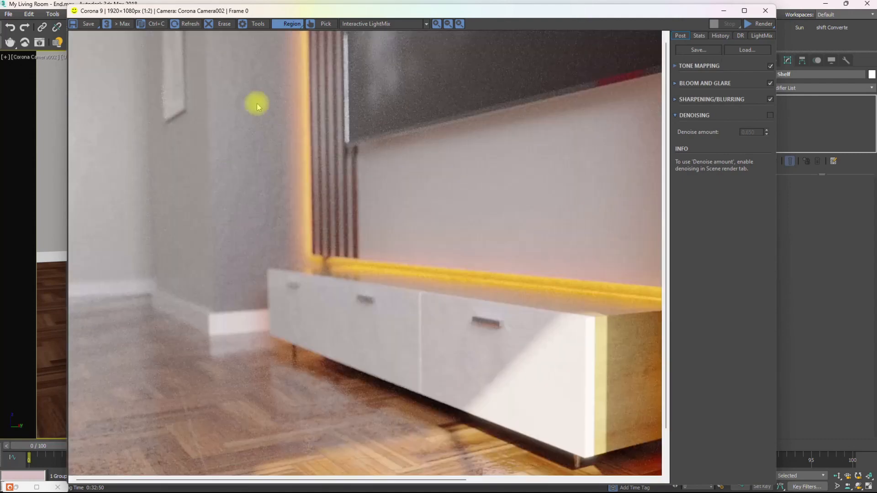